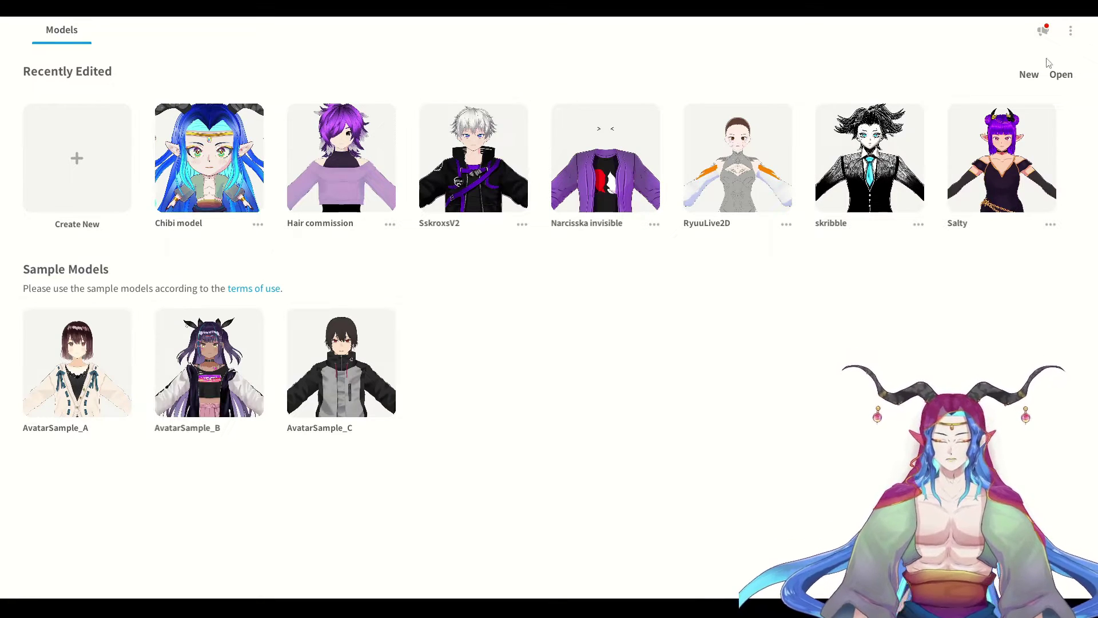
Set the interface theme to Dark in the application settings
{"action": "left_click", "coordinate": [1070, 32]}
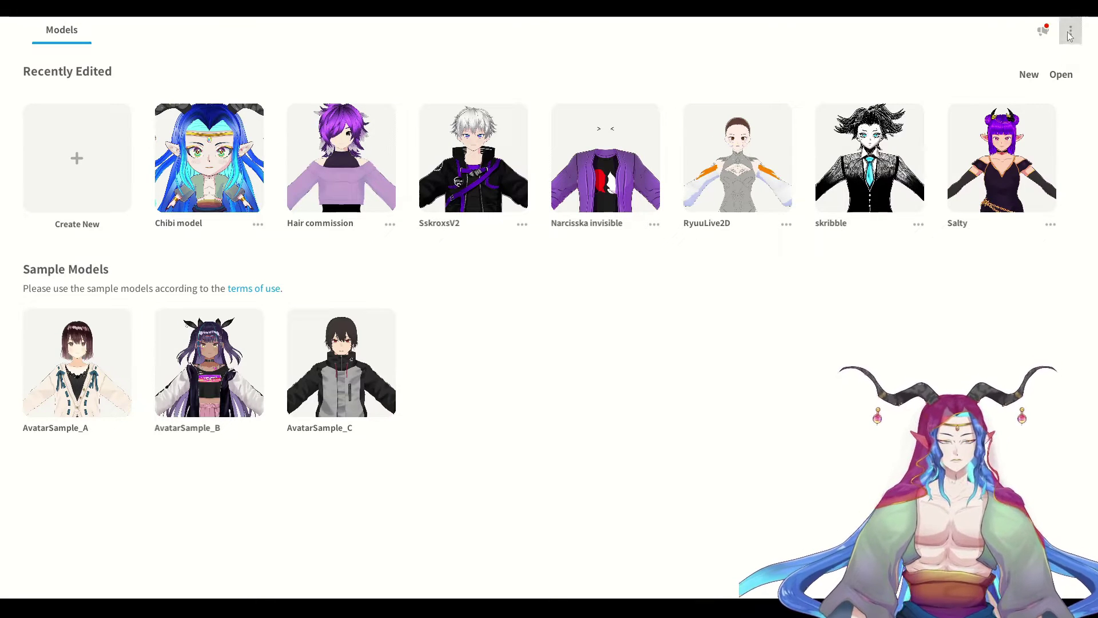
{"action": "left_click", "coordinate": [979, 54]}
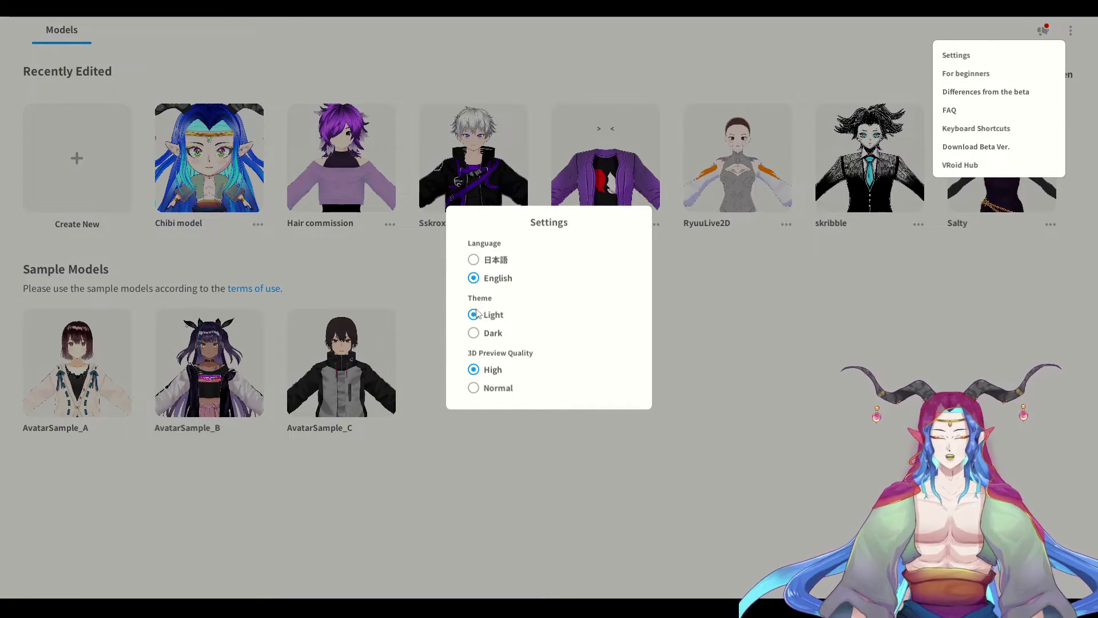
{"action": "left_click", "coordinate": [474, 332]}
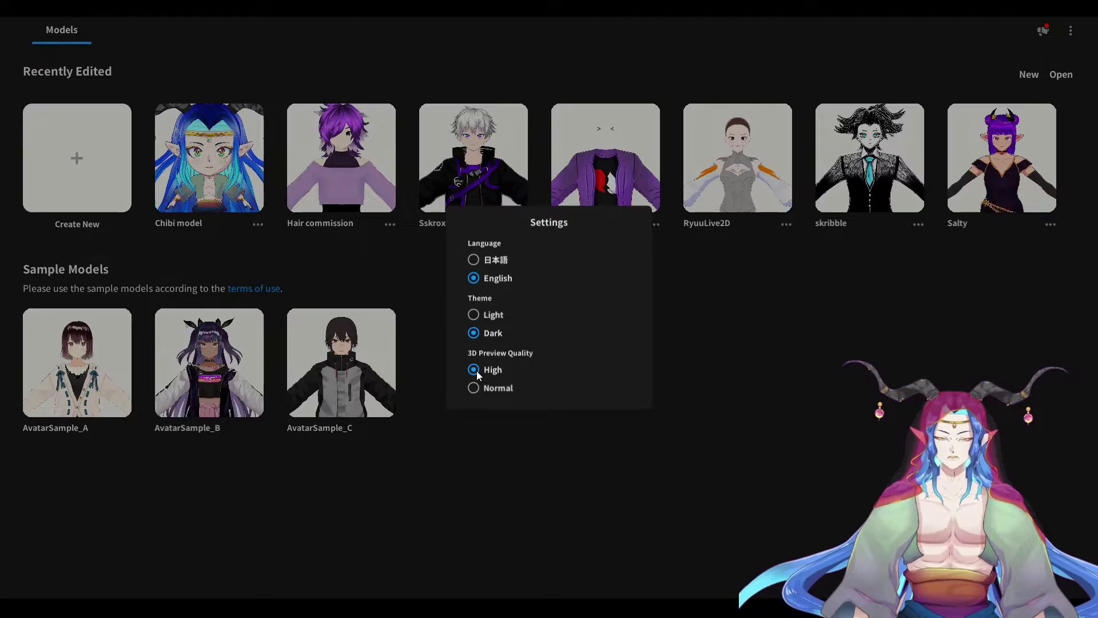
{"action": "left_click", "coordinate": [756, 444]}
View the list of news announcements, then dismiss it
{"action": "left_click", "coordinate": [1043, 30]}
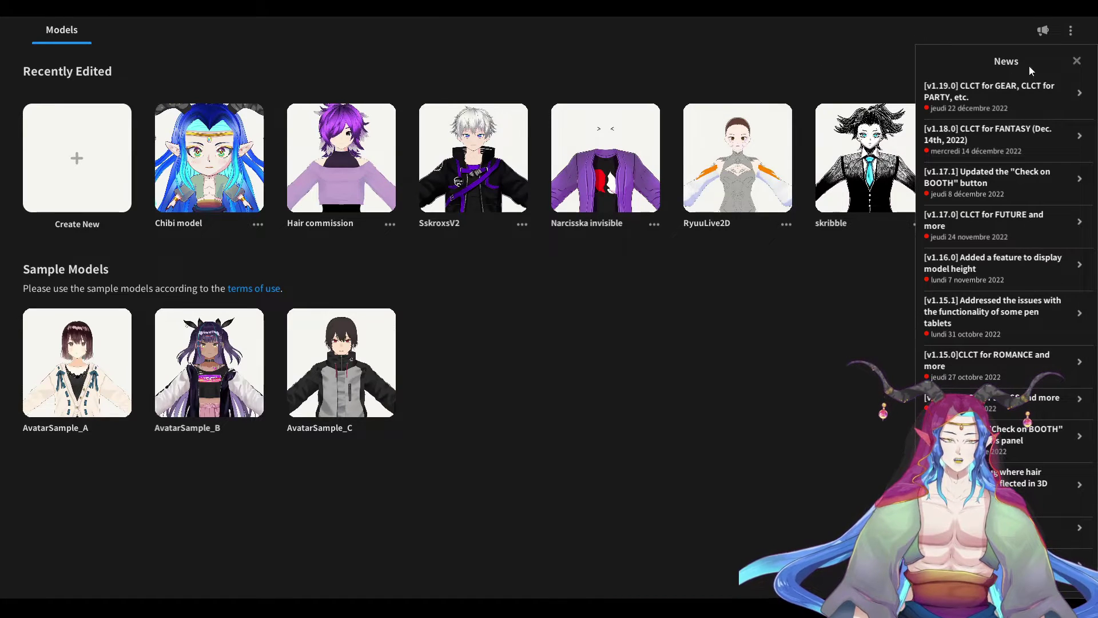
{"action": "left_click", "coordinate": [1077, 59]}
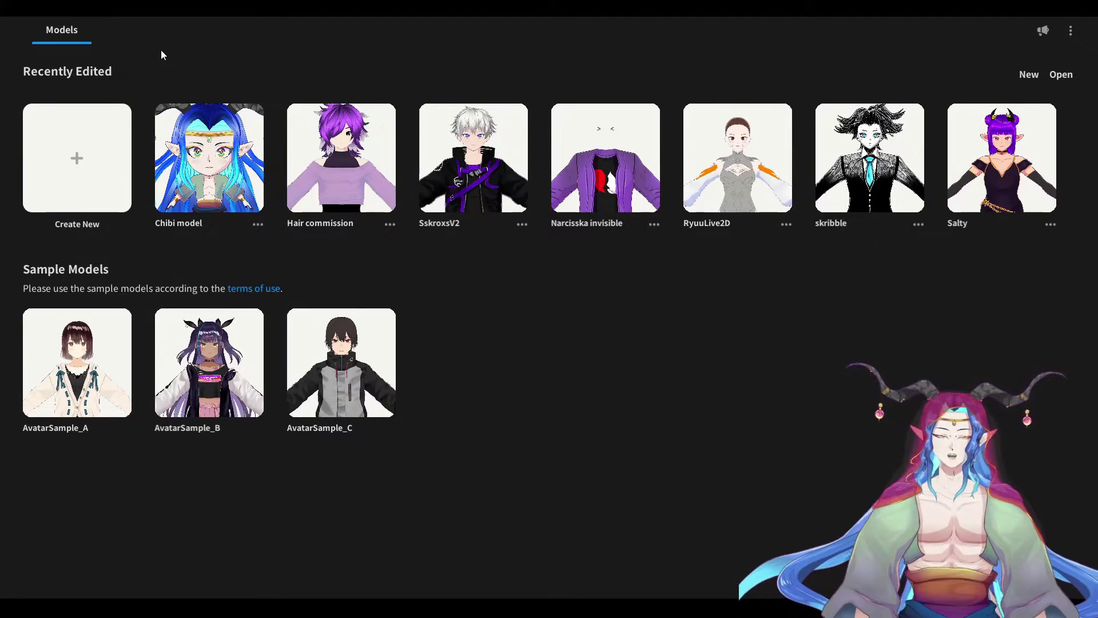
Create a new model from the Fem base and display the start of its face presets
{"action": "left_click", "coordinate": [95, 166]}
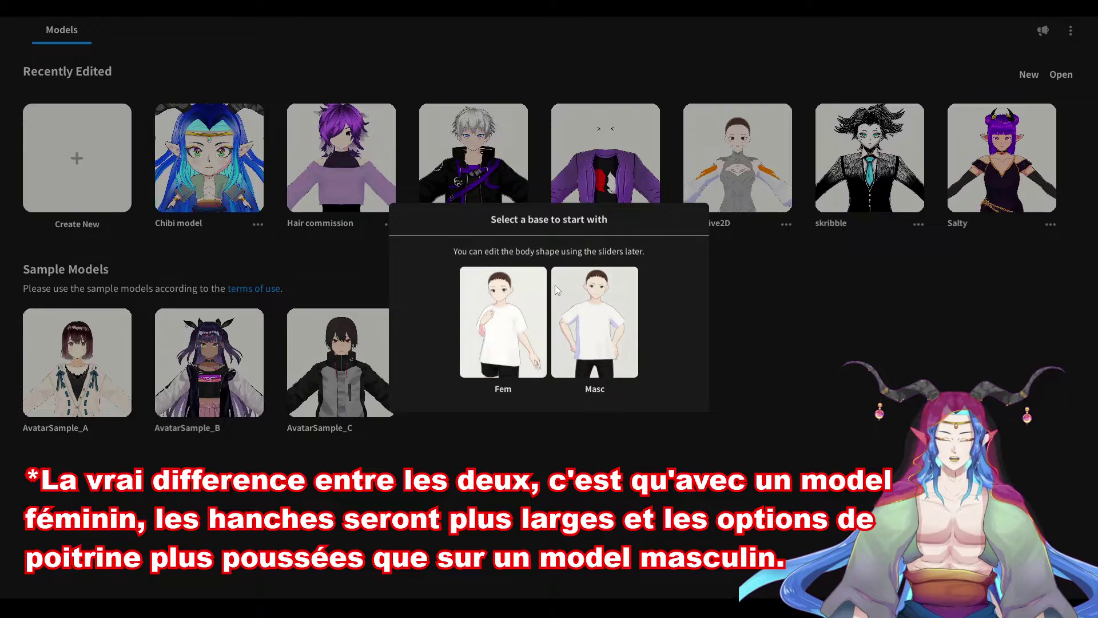
{"action": "left_click", "coordinate": [503, 324]}
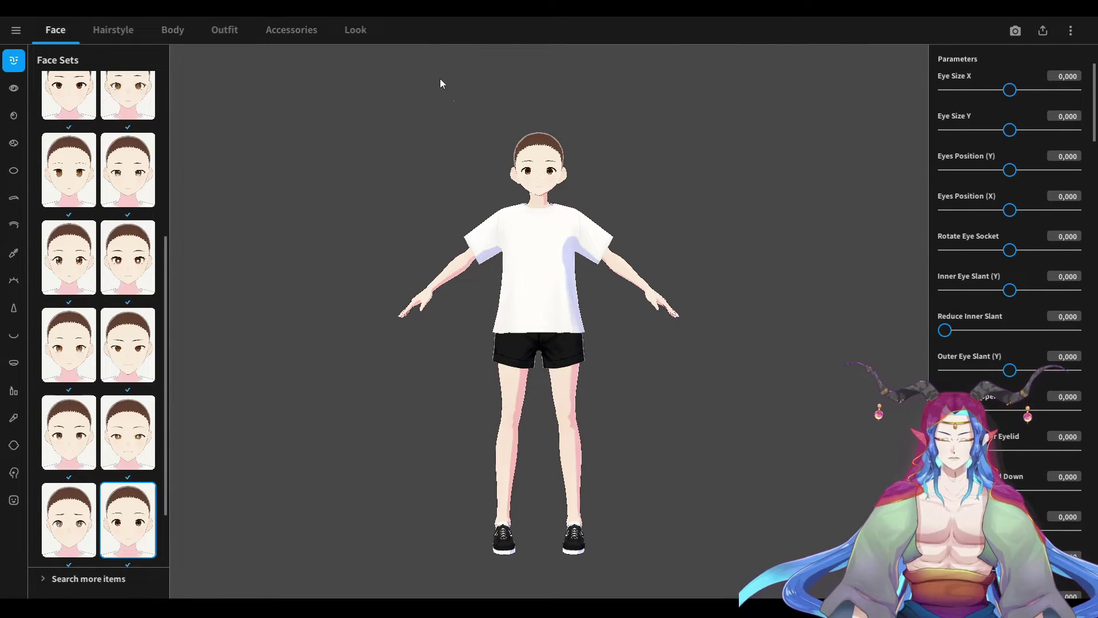
{"action": "left_click_drag", "start_coordinate": [163, 251], "coordinate": [181, 73]}
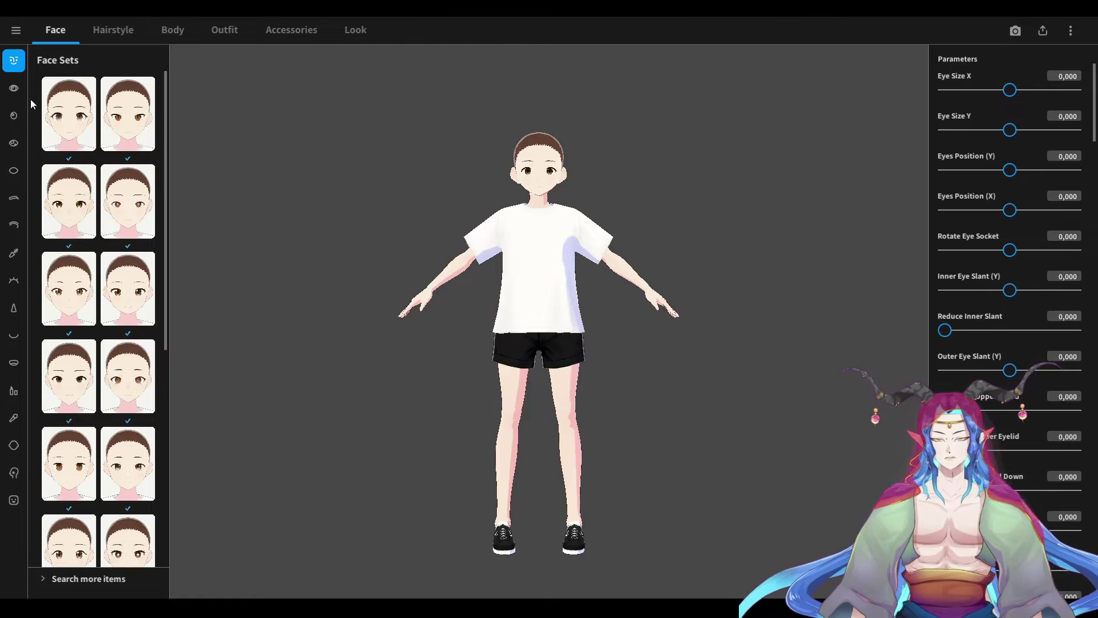
Return to the model selection without saving the edits and start from a fresh base model again
{"action": "left_click", "coordinate": [16, 35]}
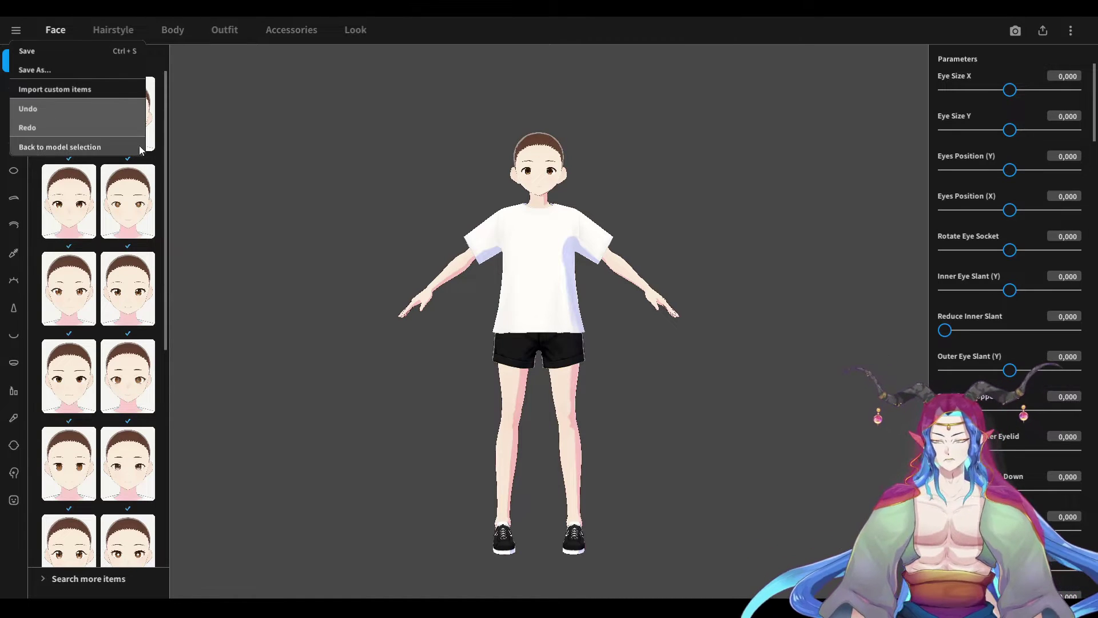
{"action": "left_click", "coordinate": [40, 148]}
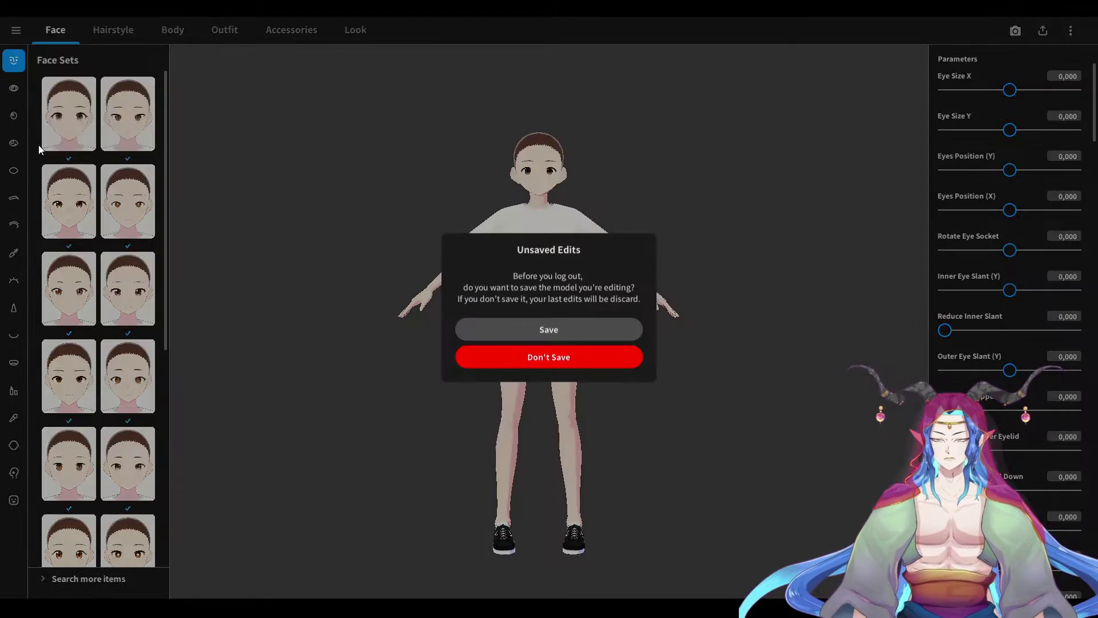
{"action": "left_click", "coordinate": [558, 347]}
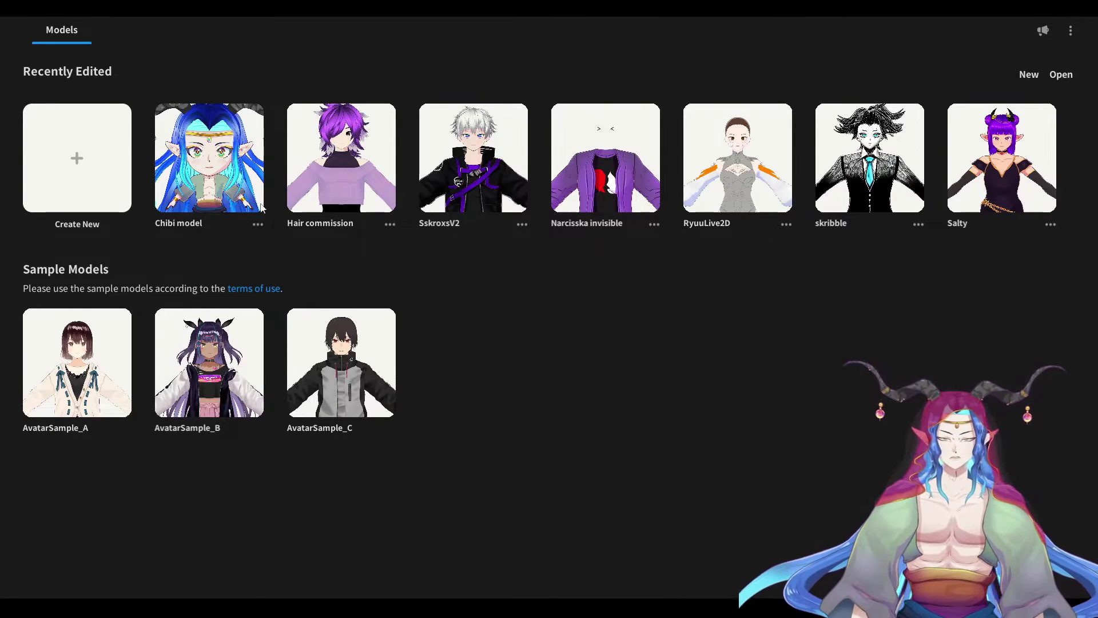
{"action": "left_click", "coordinate": [434, 172]}
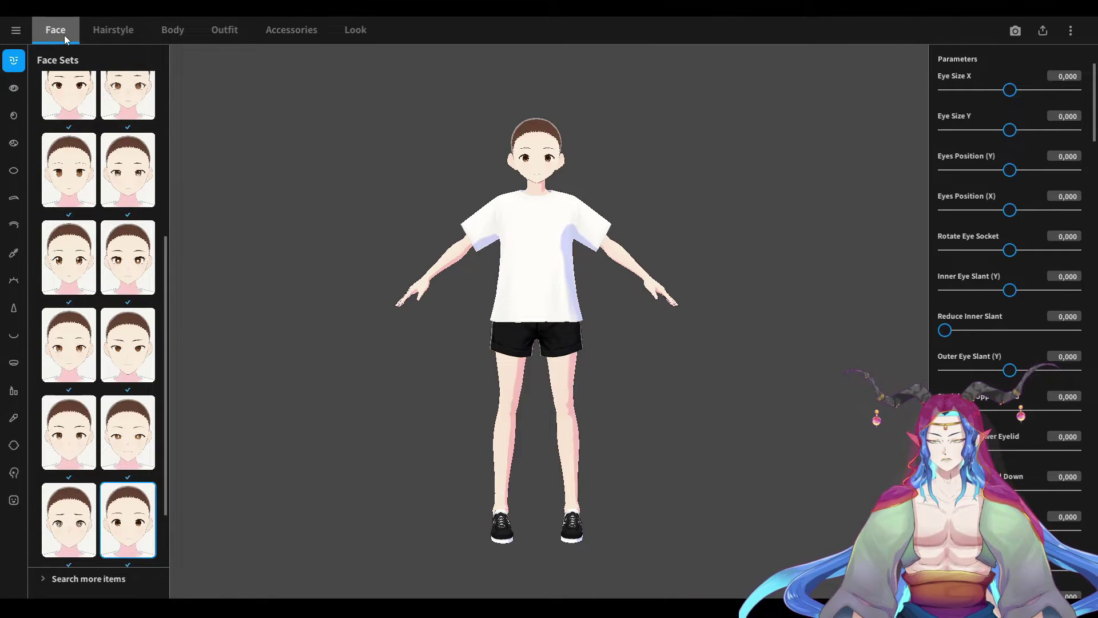
Examine the base character's head and upper body up close and from a distance
{"action": "scroll", "coordinate": [560, 191], "scroll_direction": "up", "scroll_amount": 8}
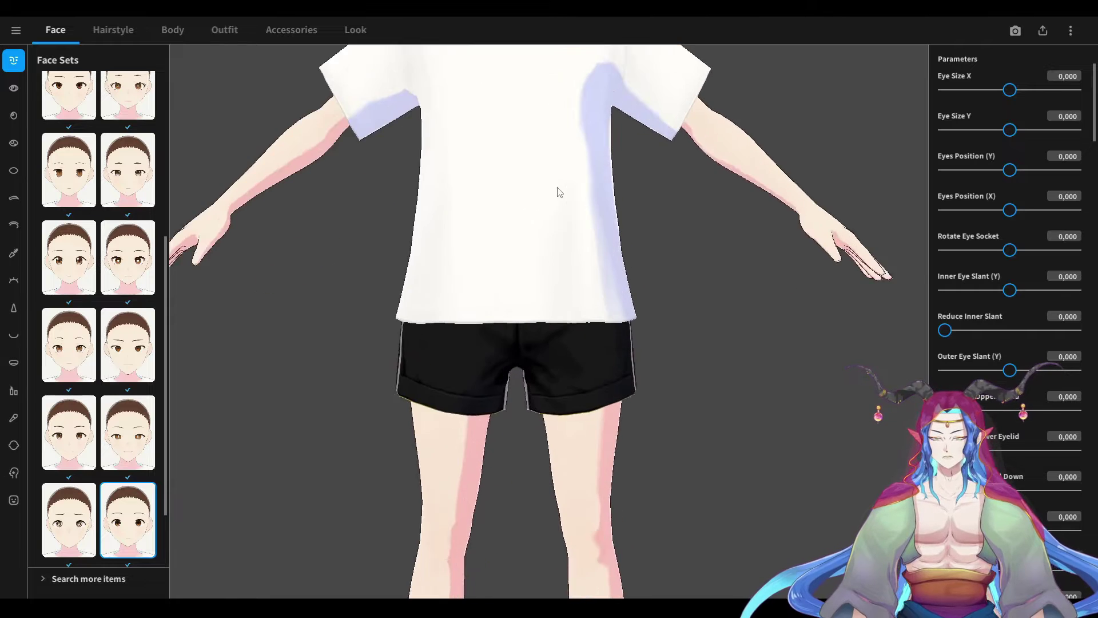
{"action": "scroll", "coordinate": [569, 266], "scroll_direction": "down", "scroll_amount": 3}
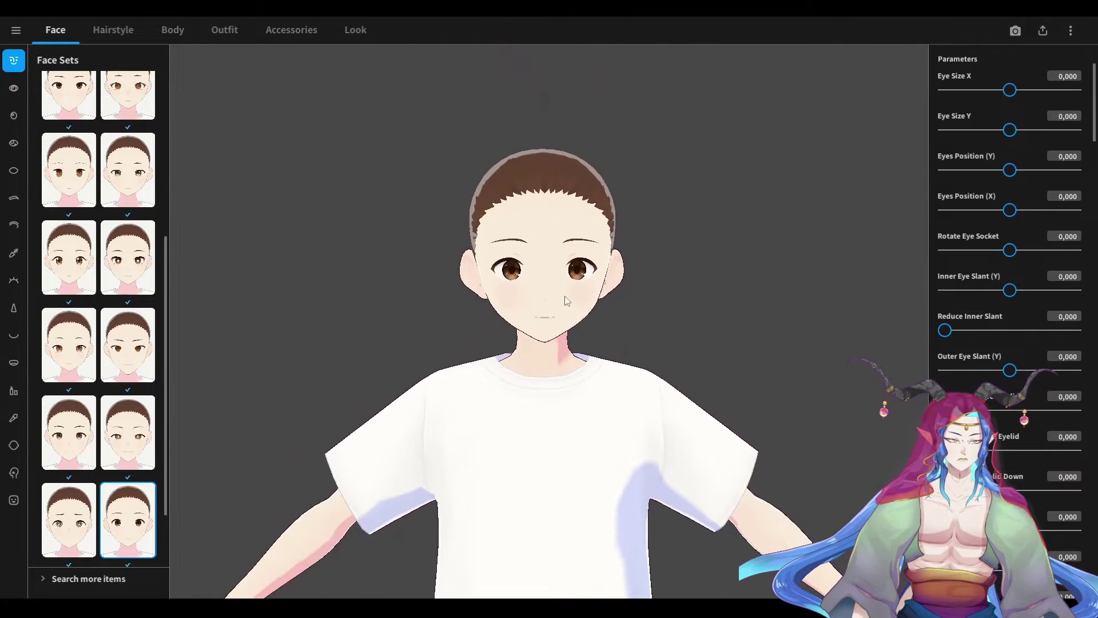
{"action": "scroll", "coordinate": [564, 295], "scroll_direction": "up", "scroll_amount": 2}
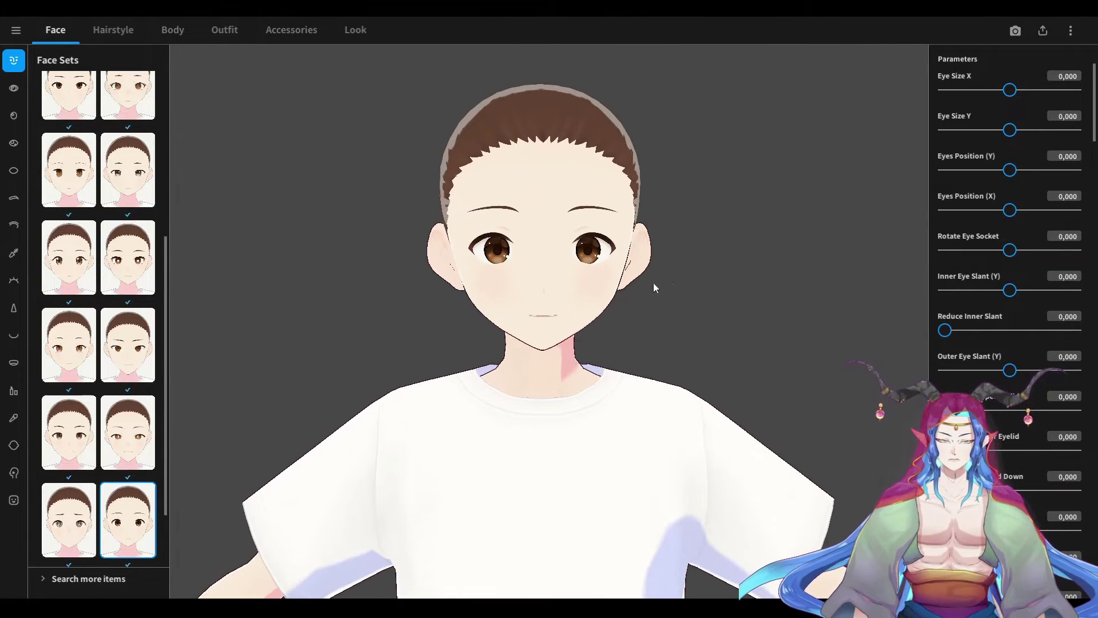
{"action": "scroll", "coordinate": [558, 269], "scroll_direction": "up", "scroll_amount": 2}
{"action": "middle_click_drag", "start_coordinate": [555, 258], "coordinate": [561, 300]}
{"action": "scroll", "coordinate": [535, 259], "scroll_direction": "up", "scroll_amount": 1}
{"action": "scroll", "coordinate": [561, 300], "scroll_direction": "down", "scroll_amount": 3}
{"action": "left_click_drag", "start_coordinate": [661, 330], "coordinate": [511, 326]}
{"action": "middle_click_drag", "start_coordinate": [511, 326], "coordinate": [539, 300]}
{"action": "scroll", "coordinate": [539, 300], "scroll_direction": "up", "scroll_amount": 2}
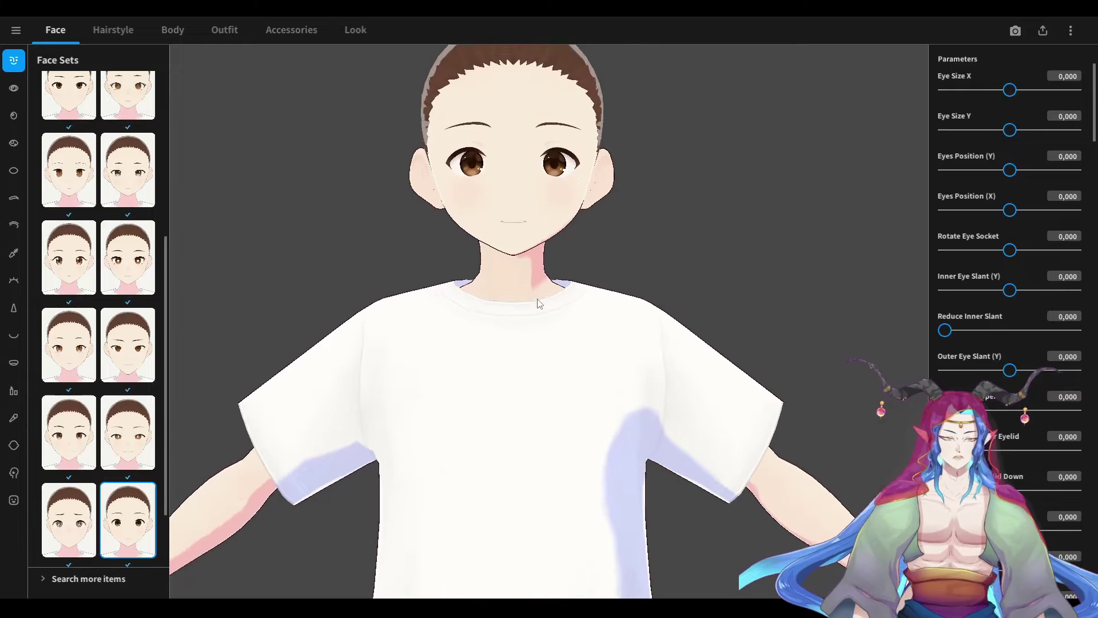
{"action": "scroll", "coordinate": [535, 305], "scroll_direction": "down", "scroll_amount": 3}
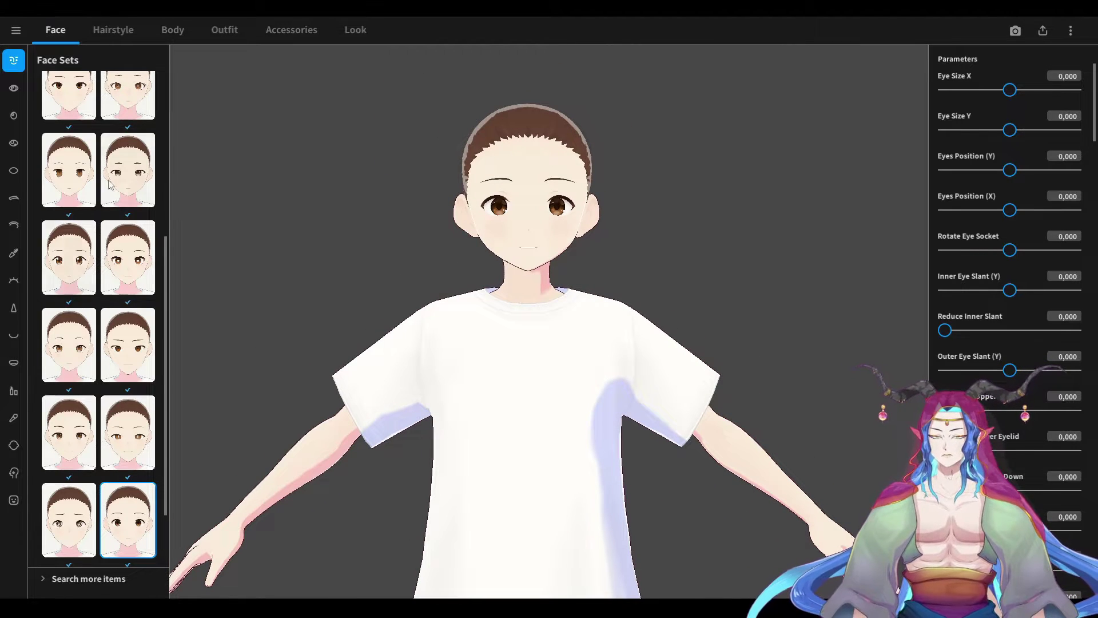
Try out the first six face sets one after another on the character
{"action": "scroll", "coordinate": [70, 300], "scroll_direction": "up", "scroll_amount": 5}
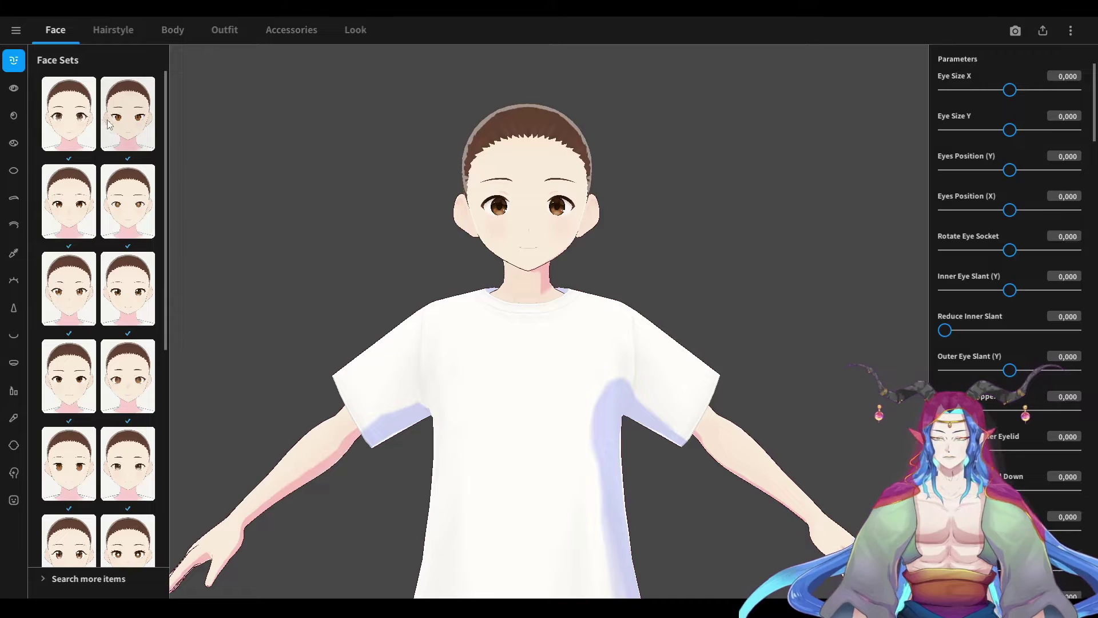
{"action": "left_click", "coordinate": [67, 125]}
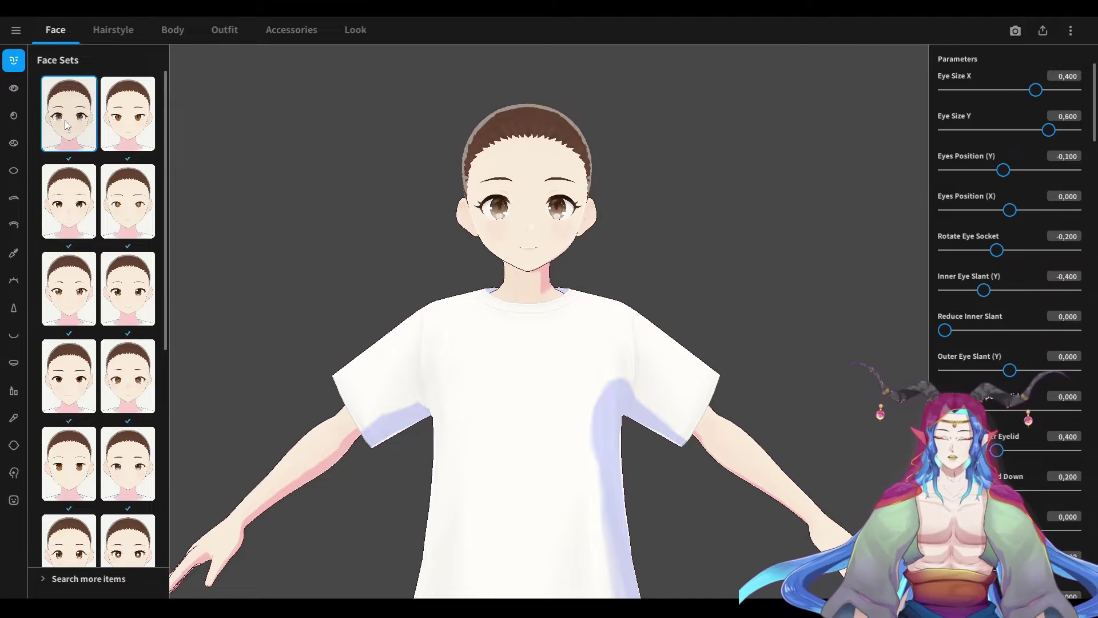
{"action": "left_click", "coordinate": [110, 126]}
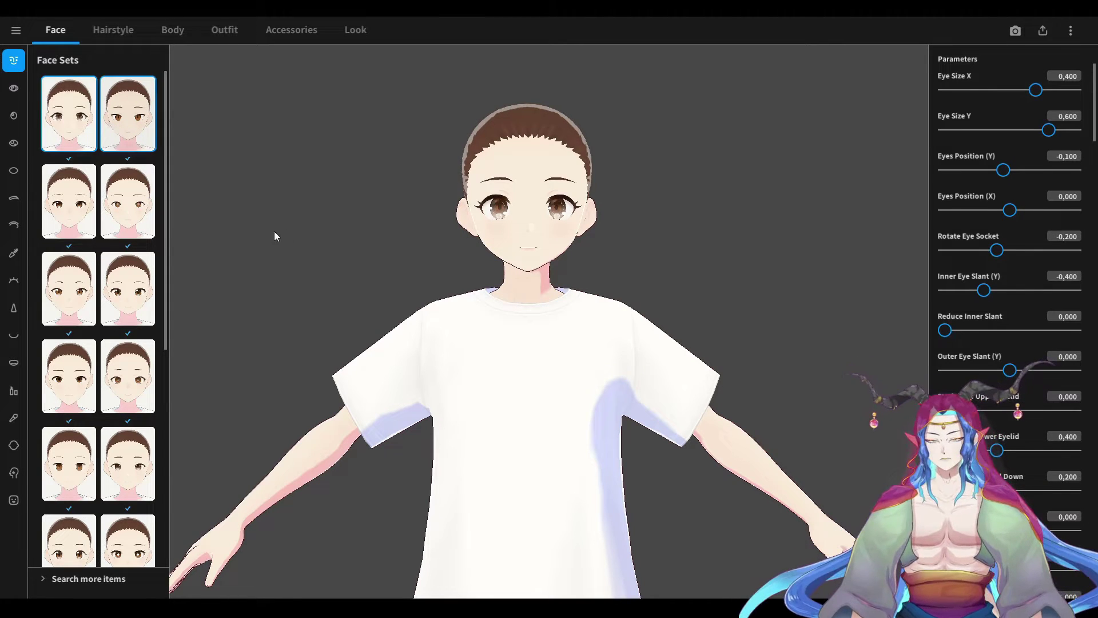
{"action": "left_click", "coordinate": [73, 217]}
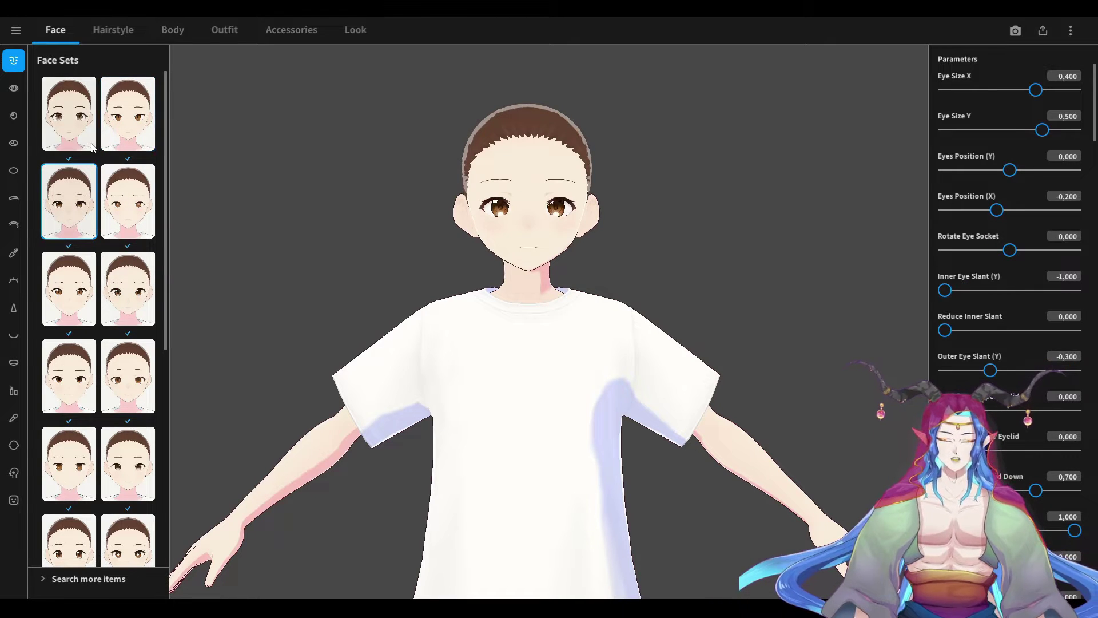
{"action": "left_click", "coordinate": [115, 199]}
{"action": "scroll", "coordinate": [113, 201], "scroll_direction": "down", "scroll_amount": 1}
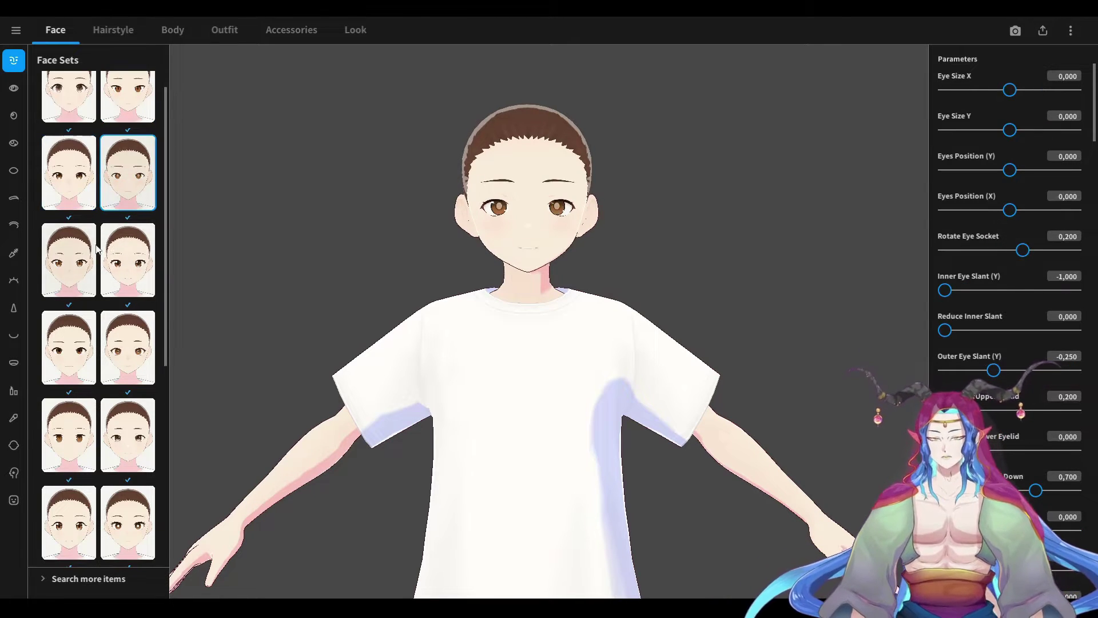
{"action": "left_click", "coordinate": [68, 256]}
{"action": "scroll", "coordinate": [97, 275], "scroll_direction": "down", "scroll_amount": 3}
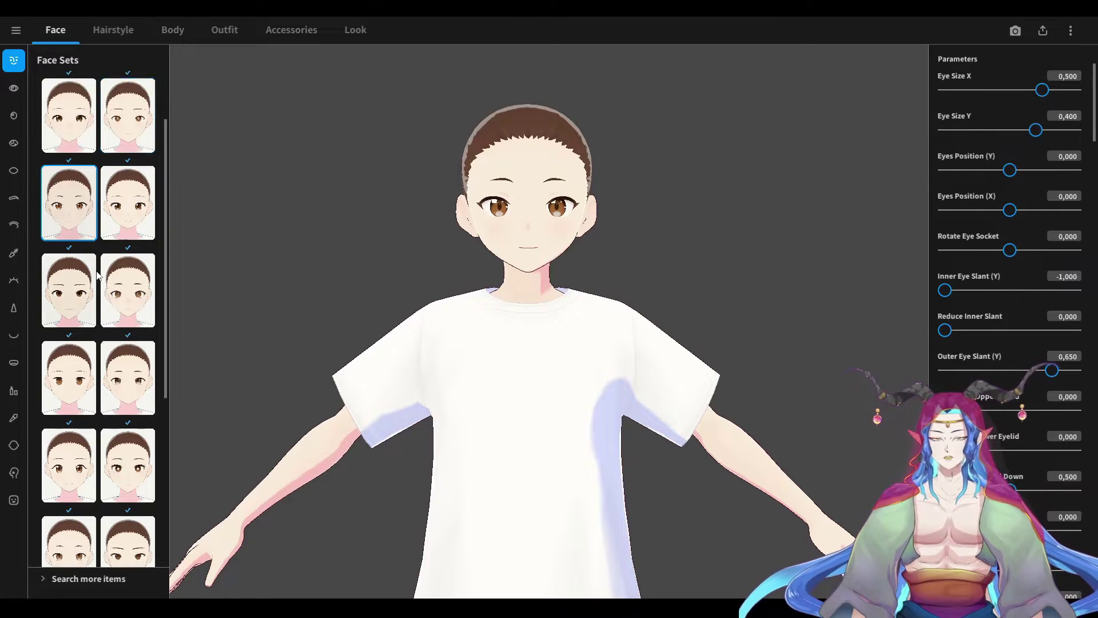
{"action": "left_click", "coordinate": [115, 193]}
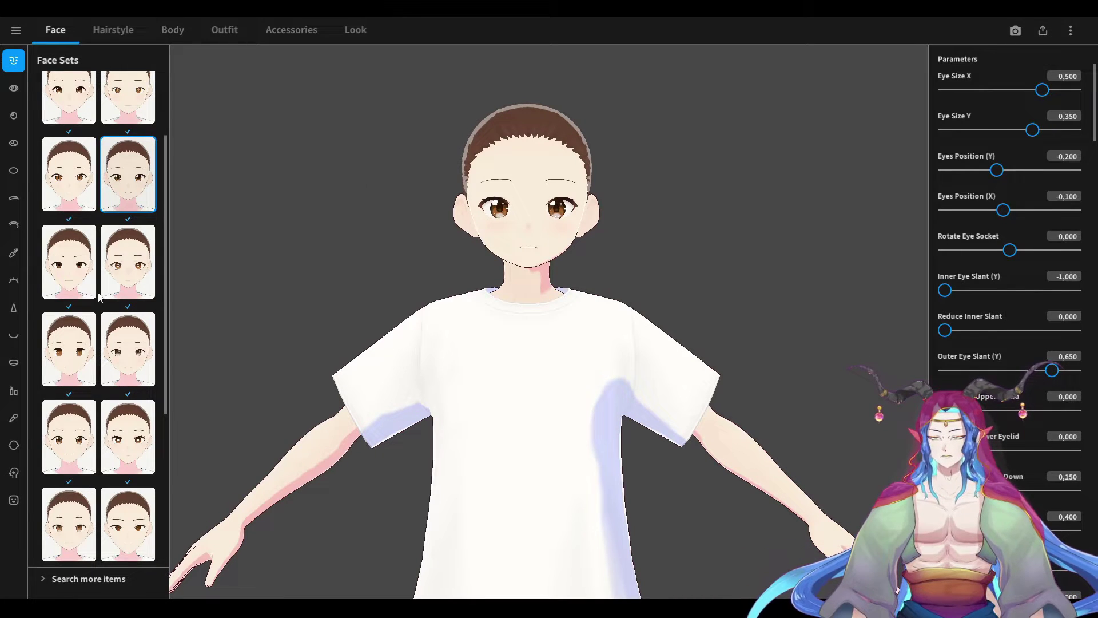
Look through the complete list of face sets down to the last preset
{"action": "scroll", "coordinate": [98, 296], "scroll_direction": "down", "scroll_amount": 3}
{"action": "mouse_move", "coordinate": [553, 285]}
{"action": "right_mouse_down"}
{"action": "mouse_move", "coordinate": [503, 296]}
{"action": "mouse_move", "coordinate": [553, 286]}
{"action": "right_mouse_up"}
{"action": "mouse_move", "coordinate": [489, 337]}
{"action": "middle_mouse_down"}
{"action": "mouse_move", "coordinate": [508, 321]}
{"action": "mouse_move", "coordinate": [490, 325]}
{"action": "middle_mouse_up"}
{"action": "middle_click_drag", "start_coordinate": [490, 325], "coordinate": [488, 325]}
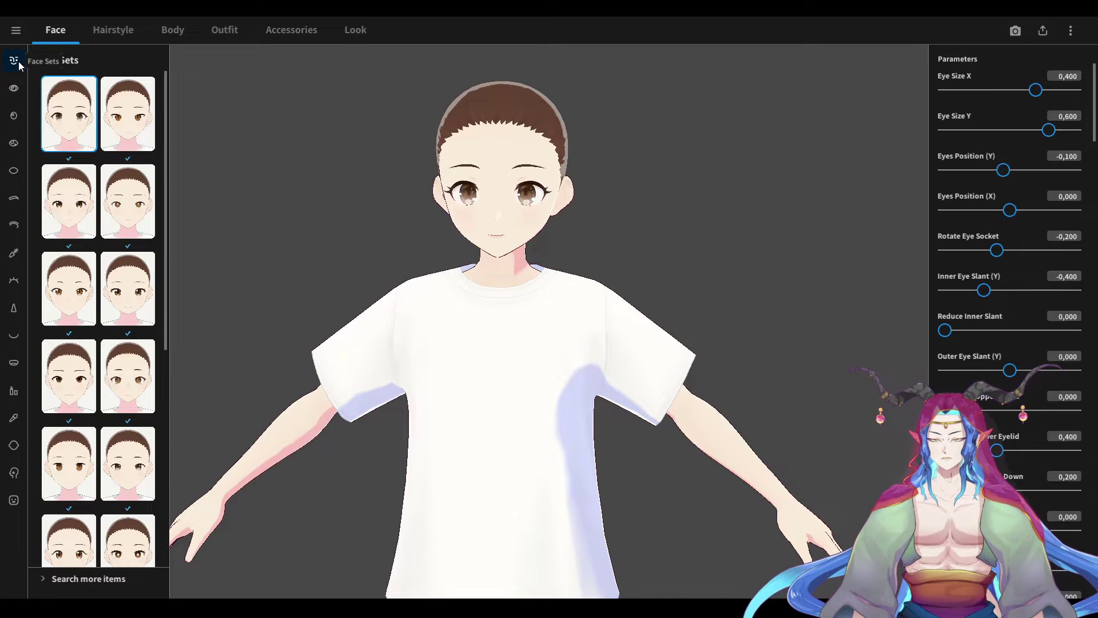
{"action": "scroll", "coordinate": [103, 374], "scroll_direction": "down", "scroll_amount": 6}
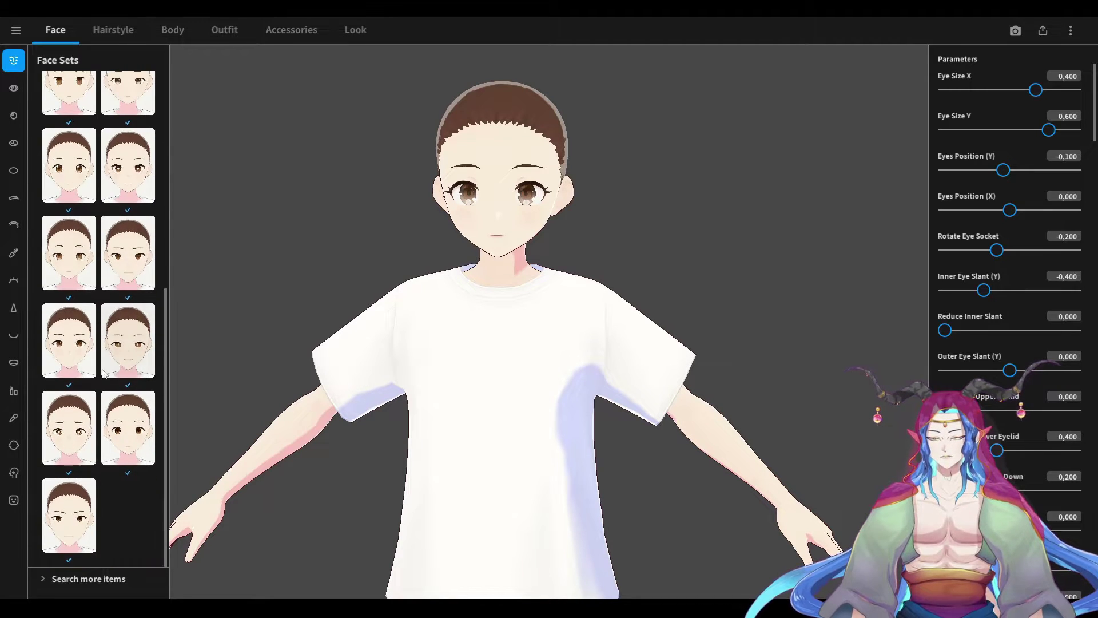
{"action": "scroll", "coordinate": [73, 297], "scroll_direction": "up", "scroll_amount": 6}
{"action": "middle_click_drag", "start_coordinate": [584, 261], "coordinate": [643, 235]}
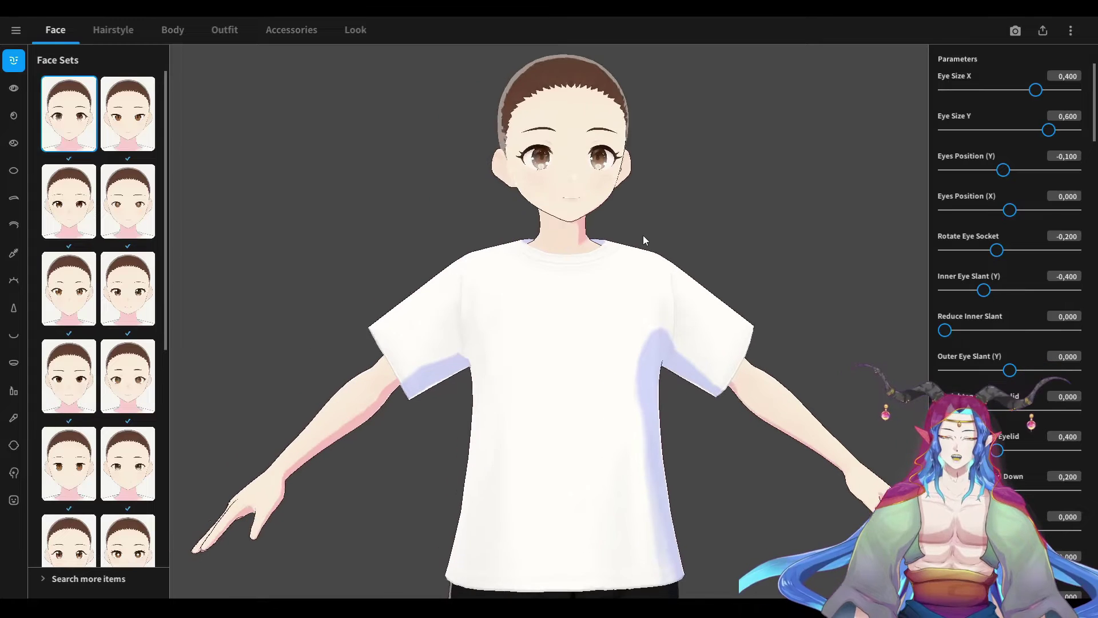
Try different eyes sets and apply the one in the third row, second column to the character
{"action": "left_click", "coordinate": [12, 90]}
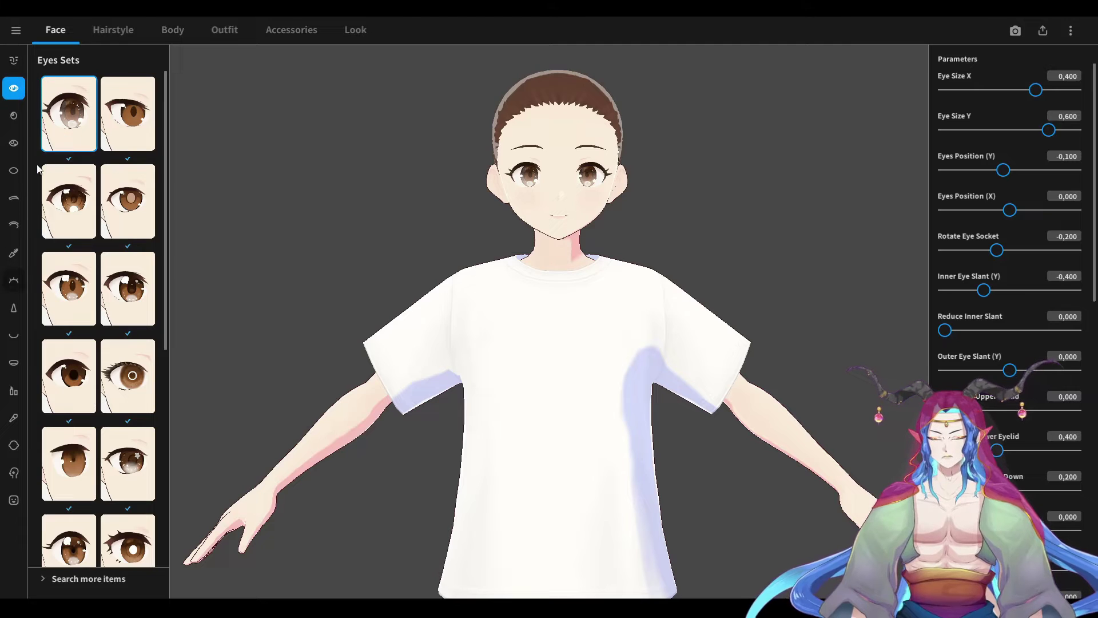
{"action": "left_click", "coordinate": [112, 126]}
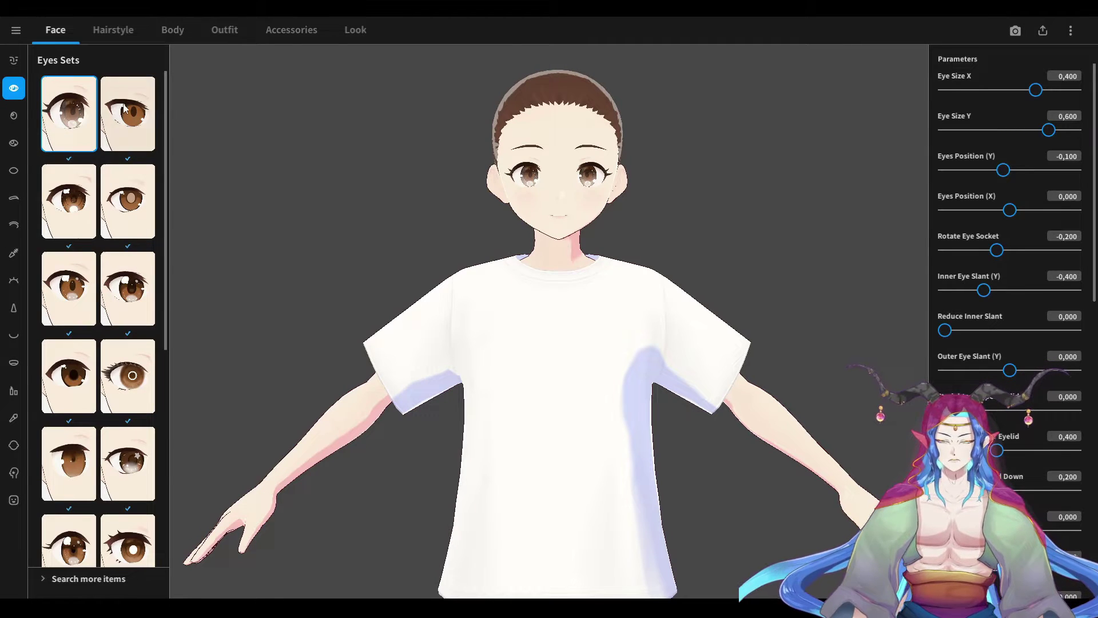
{"action": "left_click", "coordinate": [128, 200]}
{"action": "left_click", "coordinate": [106, 266]}
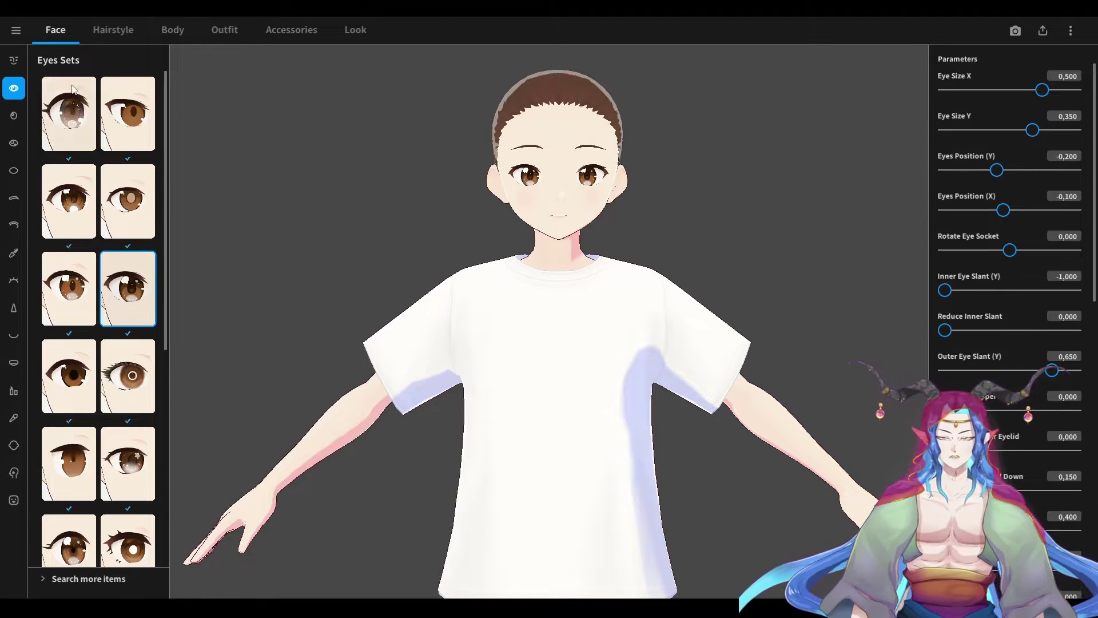
Compare the adjustable parameters offered for the face sets with those offered for the eyes sets
{"action": "left_click", "coordinate": [11, 89]}
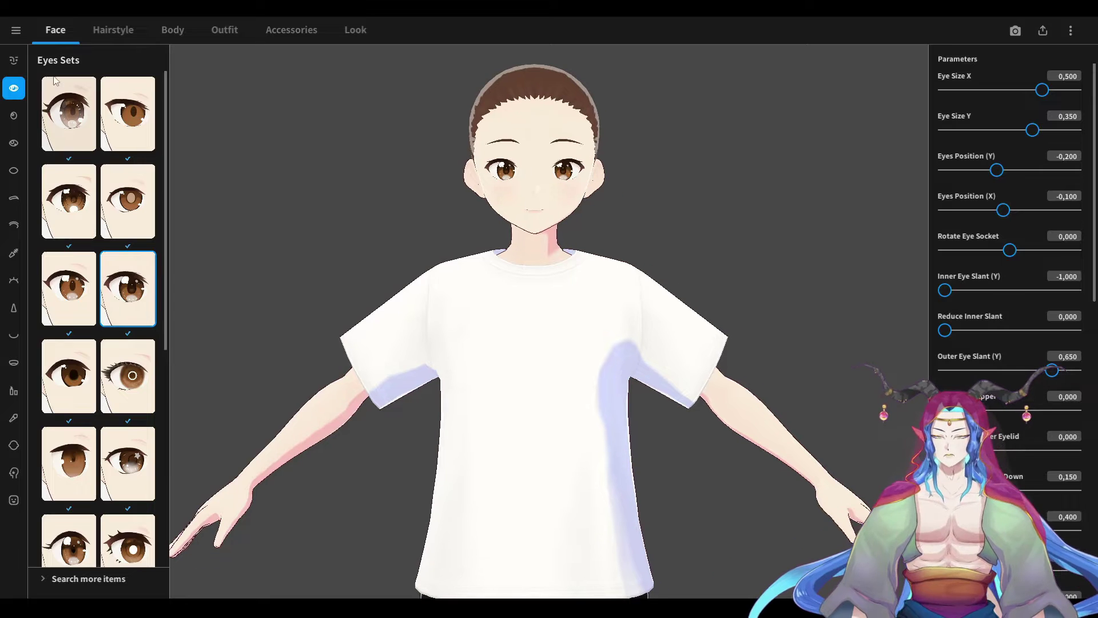
{"action": "left_click", "coordinate": [23, 61]}
{"action": "scroll", "coordinate": [998, 247], "scroll_direction": "down", "scroll_amount": 10}
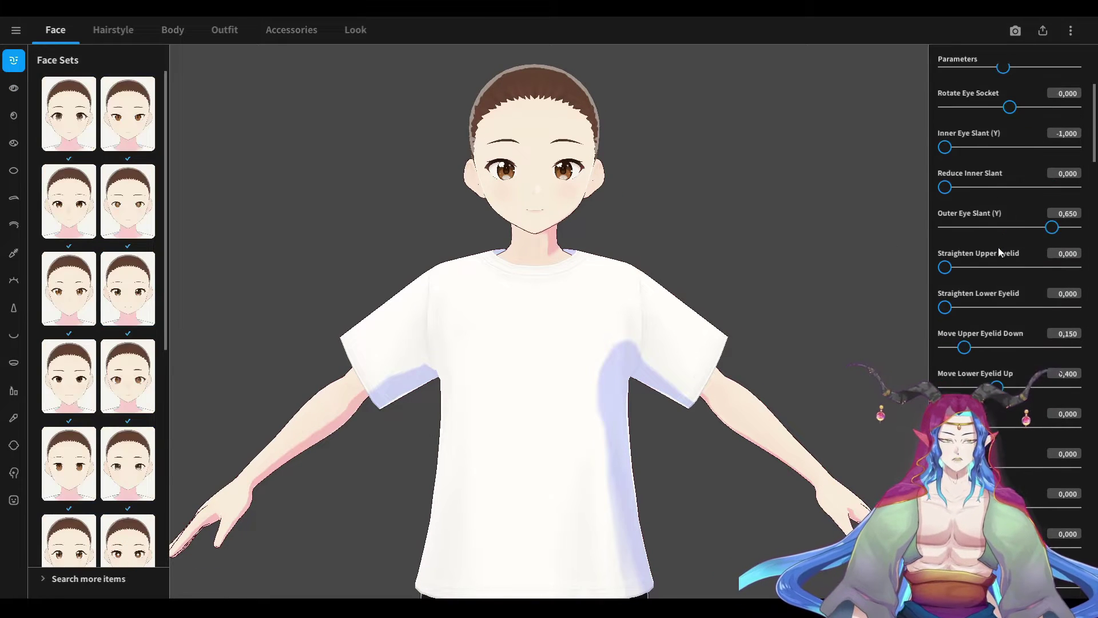
{"action": "scroll", "coordinate": [993, 249], "scroll_direction": "down", "scroll_amount": 20}
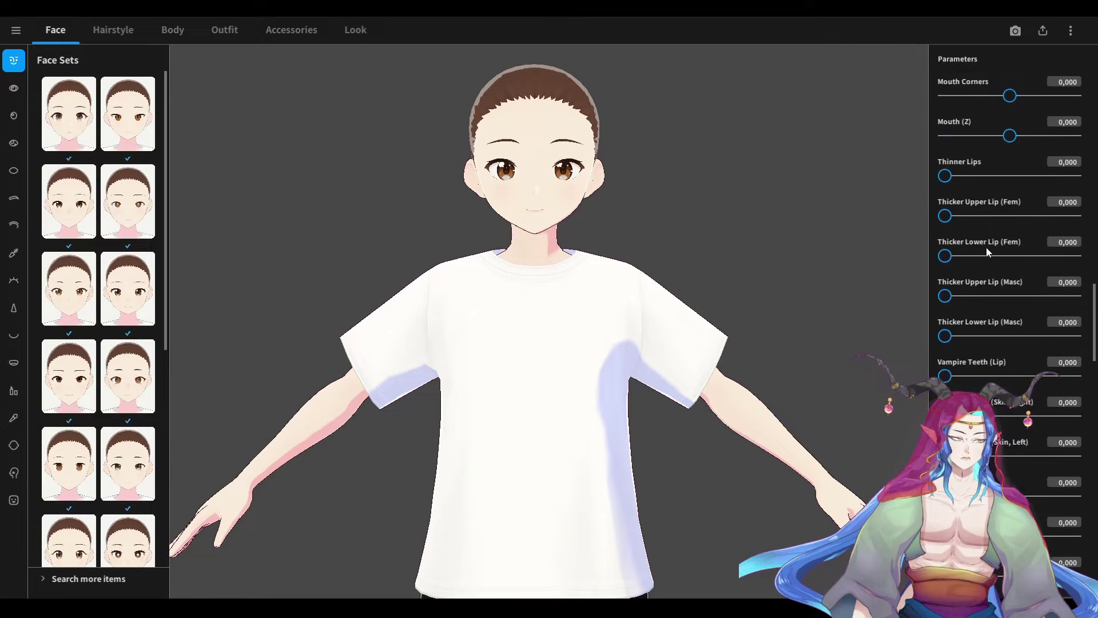
{"action": "left_click", "coordinate": [14, 87]}
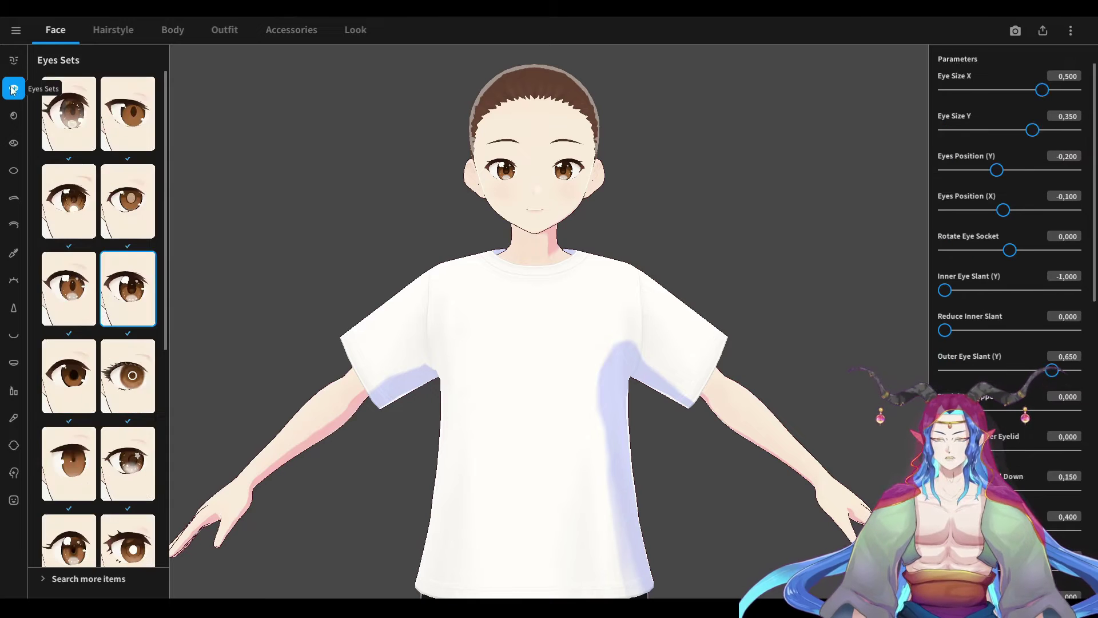
{"action": "scroll", "coordinate": [976, 351], "scroll_direction": "down", "scroll_amount": 10}
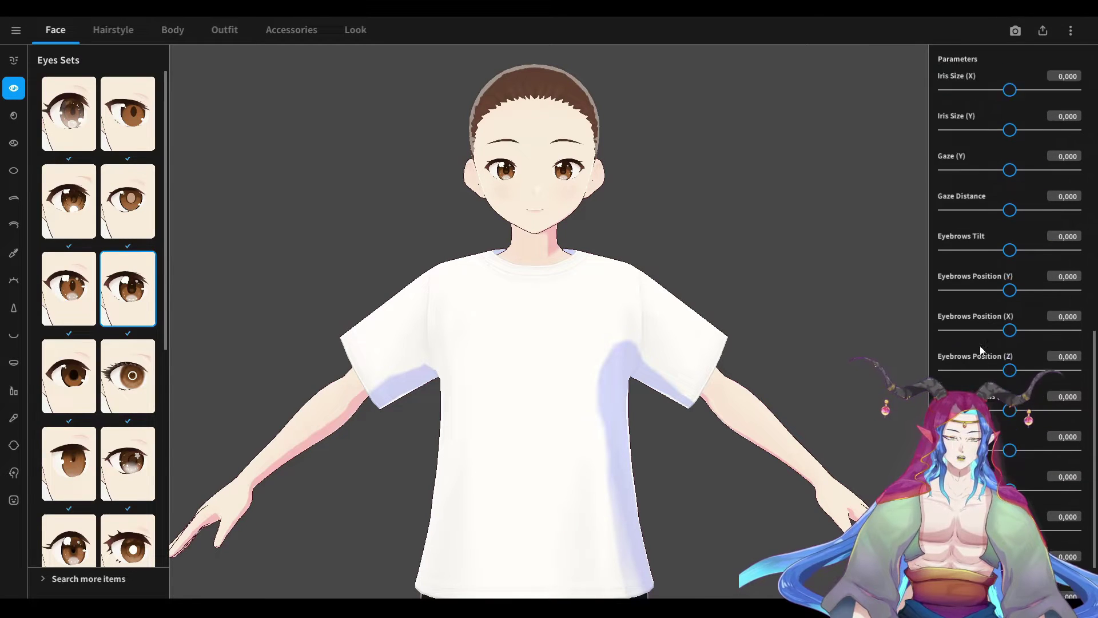
Try narrower, flatter eyes with Eye Size X at -0,037 and Eye Size Y at -0,152
{"action": "scroll", "coordinate": [488, 204], "scroll_direction": "up", "scroll_amount": 5}
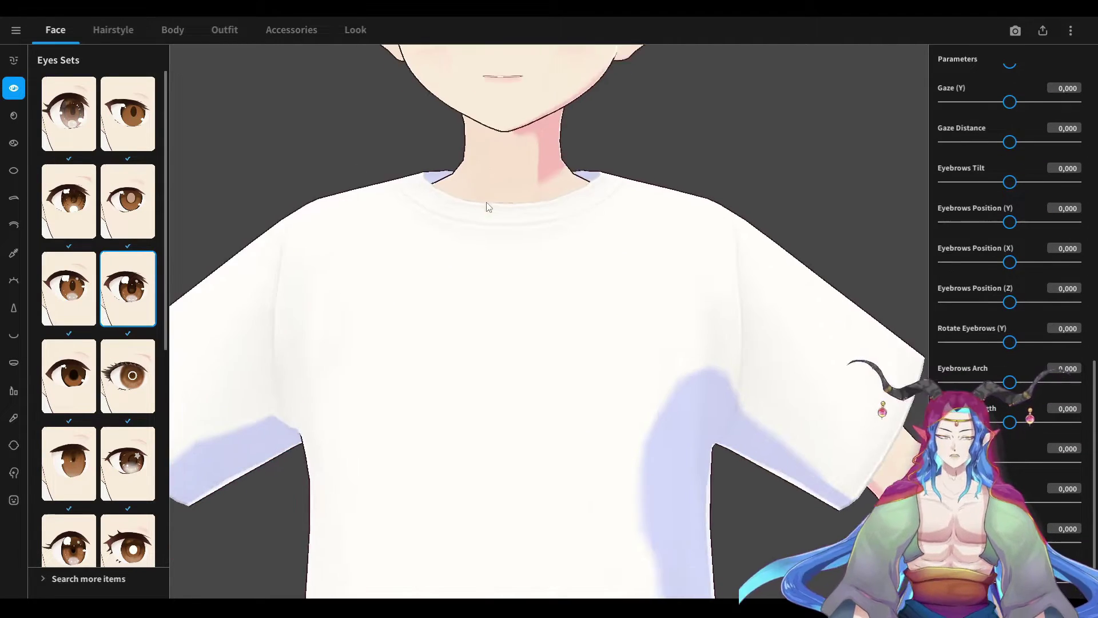
{"action": "middle_click_drag", "start_coordinate": [488, 204], "coordinate": [488, 240]}
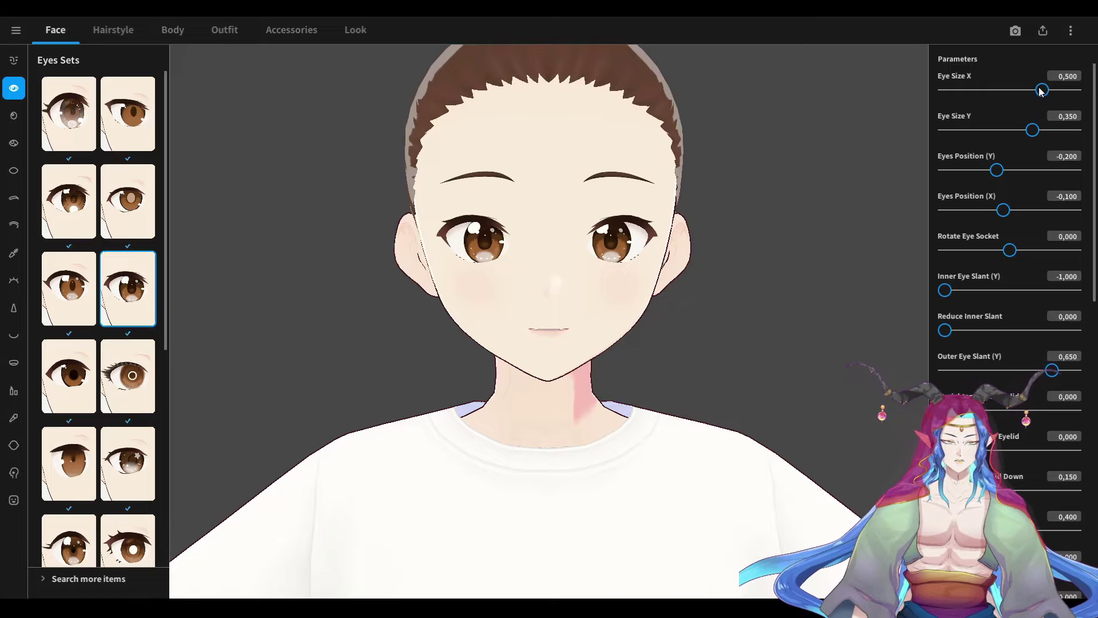
{"action": "left_click_drag", "start_coordinate": [1042, 90], "coordinate": [1007, 98]}
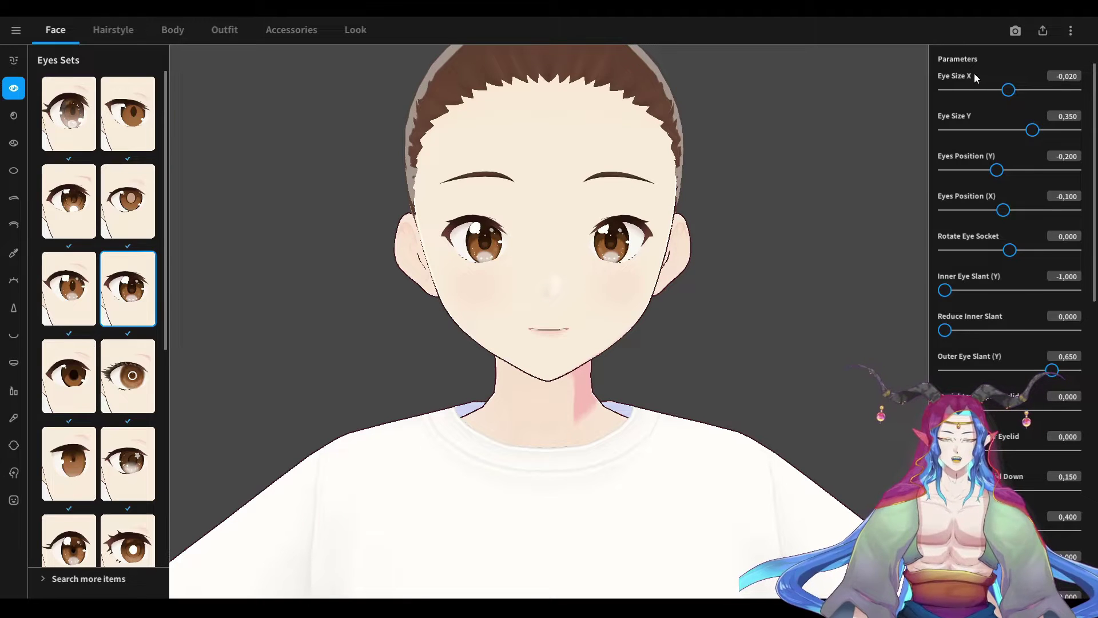
{"action": "left_click_drag", "start_coordinate": [813, 183], "coordinate": [842, 200]}
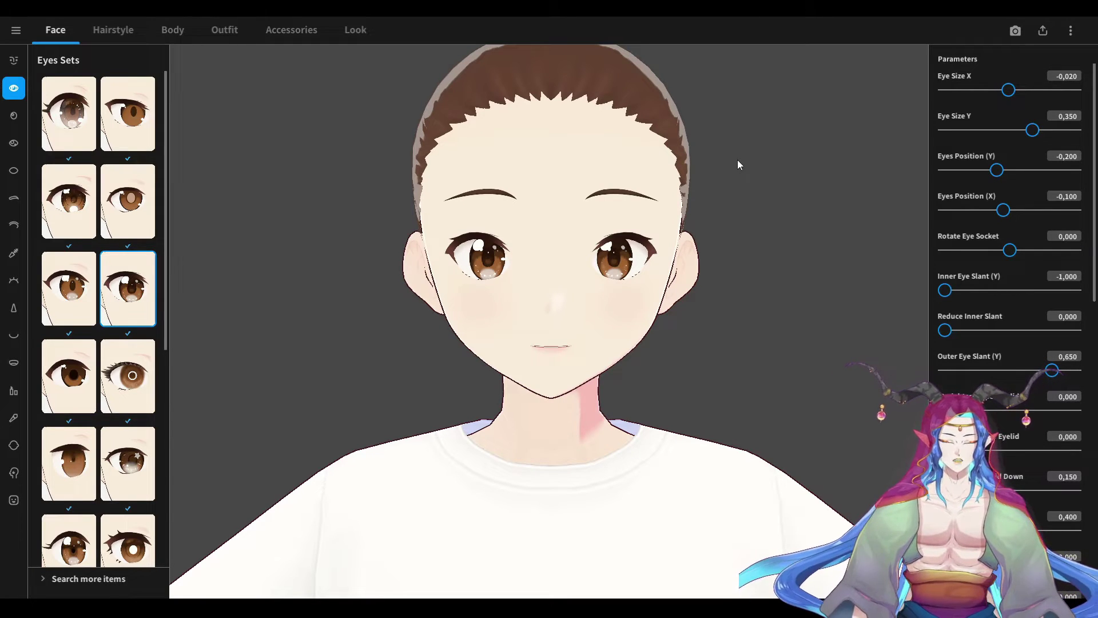
{"action": "left_click_drag", "start_coordinate": [1009, 91], "coordinate": [1007, 90]}
{"action": "left_click_drag", "start_coordinate": [1033, 131], "coordinate": [1031, 130]}
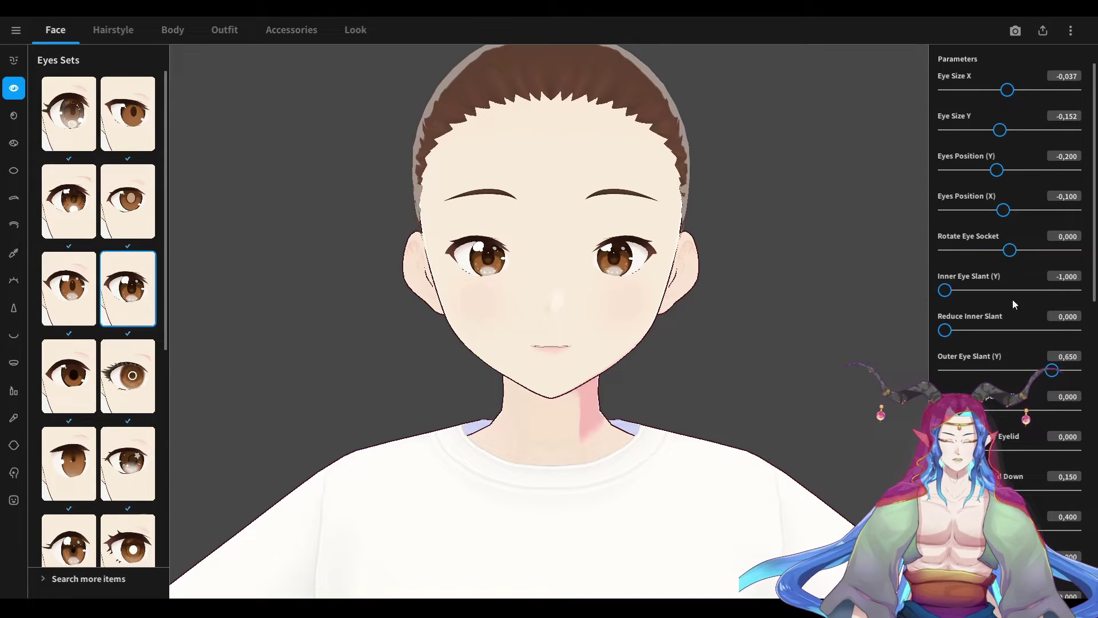
{"action": "scroll", "coordinate": [1008, 407], "scroll_direction": "down", "scroll_amount": 2}
{"action": "scroll", "coordinate": [1026, 241], "scroll_direction": "up", "scroll_amount": 2}
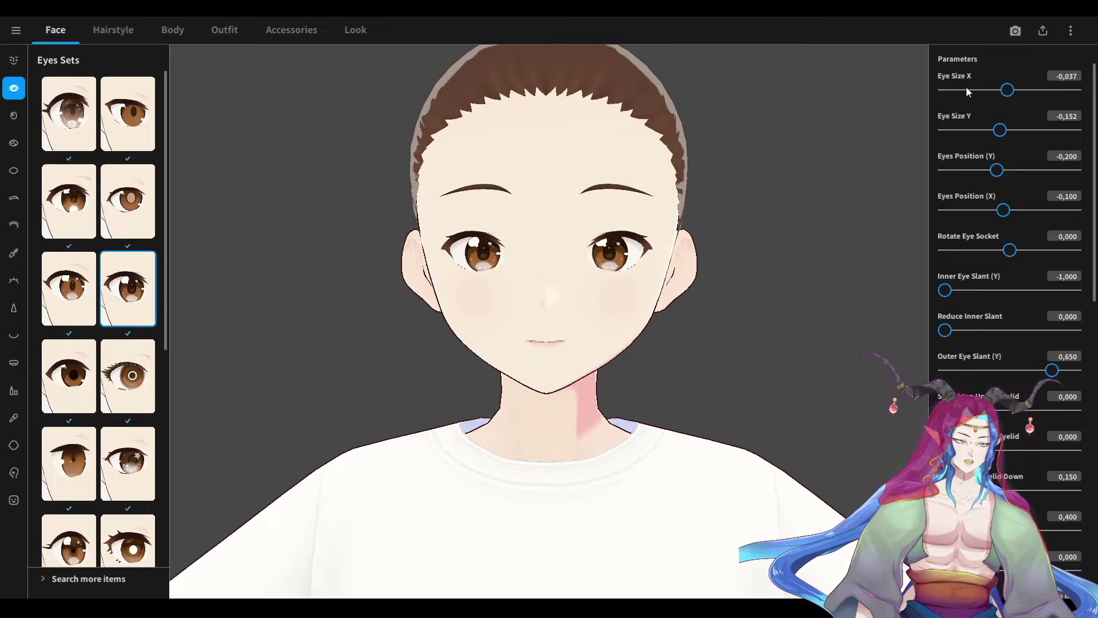
Set Eye Size X to about 0,112, Eye Size Y to -0,073, Eyes Position (Y) to -0,103 and Eyes Position (X) to -0,223
{"action": "left_click_drag", "start_coordinate": [1000, 130], "coordinate": [984, 130]}
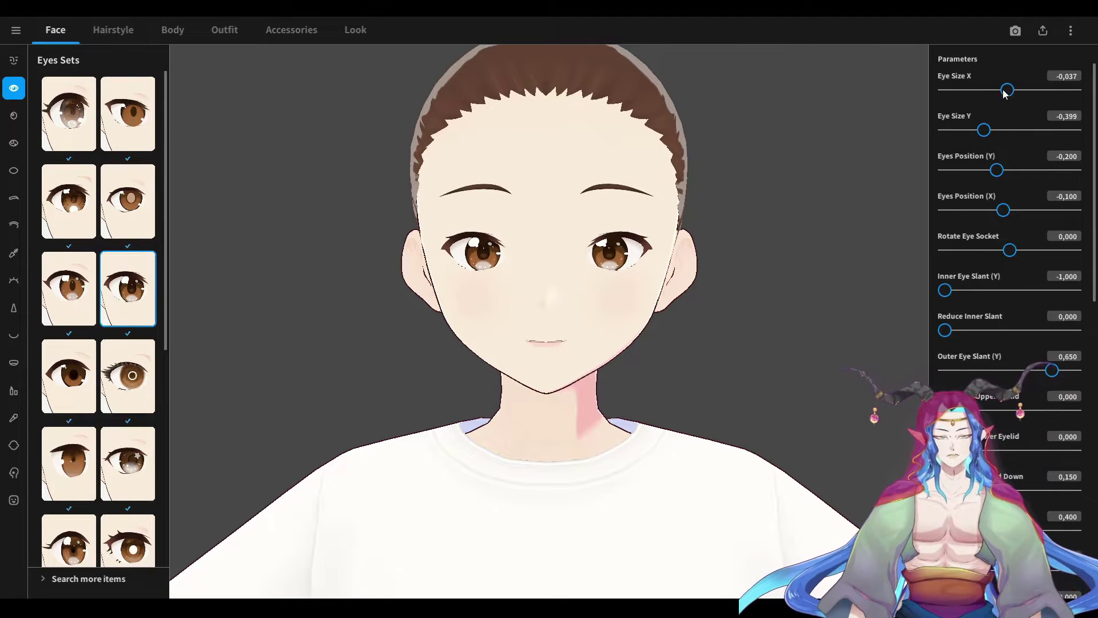
{"action": "left_click_drag", "start_coordinate": [1007, 89], "coordinate": [1017, 90]}
{"action": "left_click_drag", "start_coordinate": [984, 130], "coordinate": [1011, 132]}
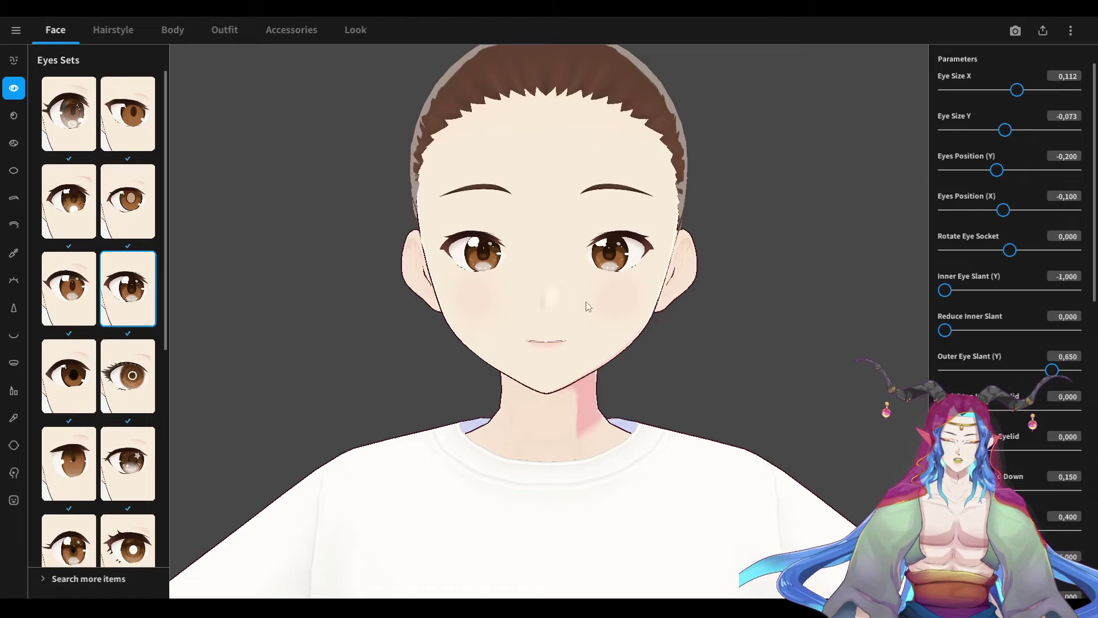
{"action": "left_click_drag", "start_coordinate": [999, 171], "coordinate": [995, 210]}
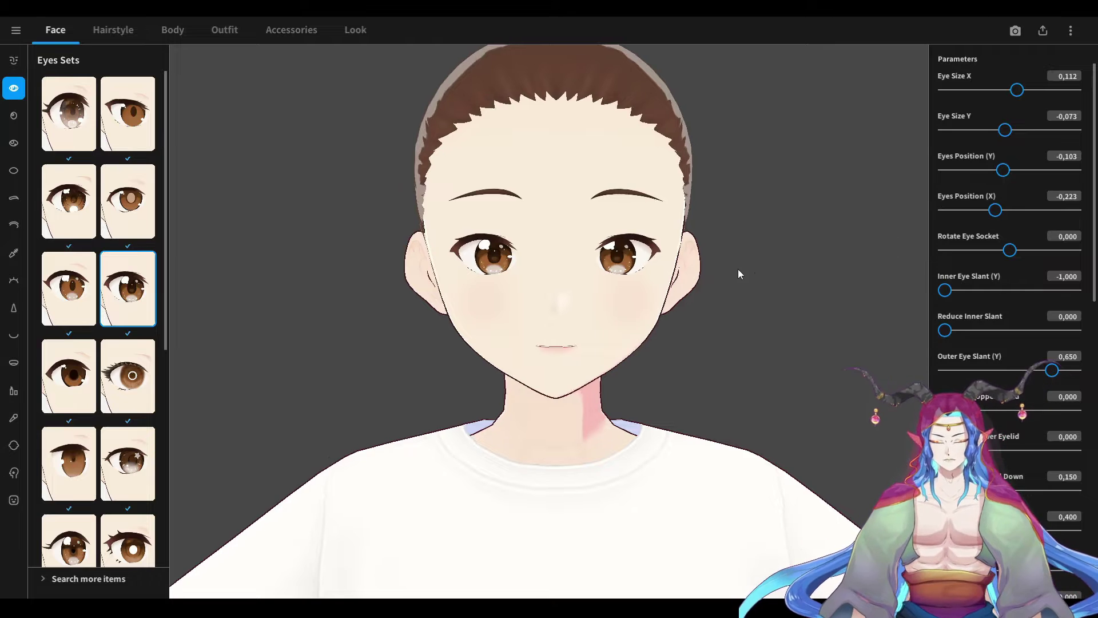
Apply the iris preset in the second row, first column to both eyes
{"action": "left_click", "coordinate": [13, 115]}
{"action": "left_click", "coordinate": [137, 128]}
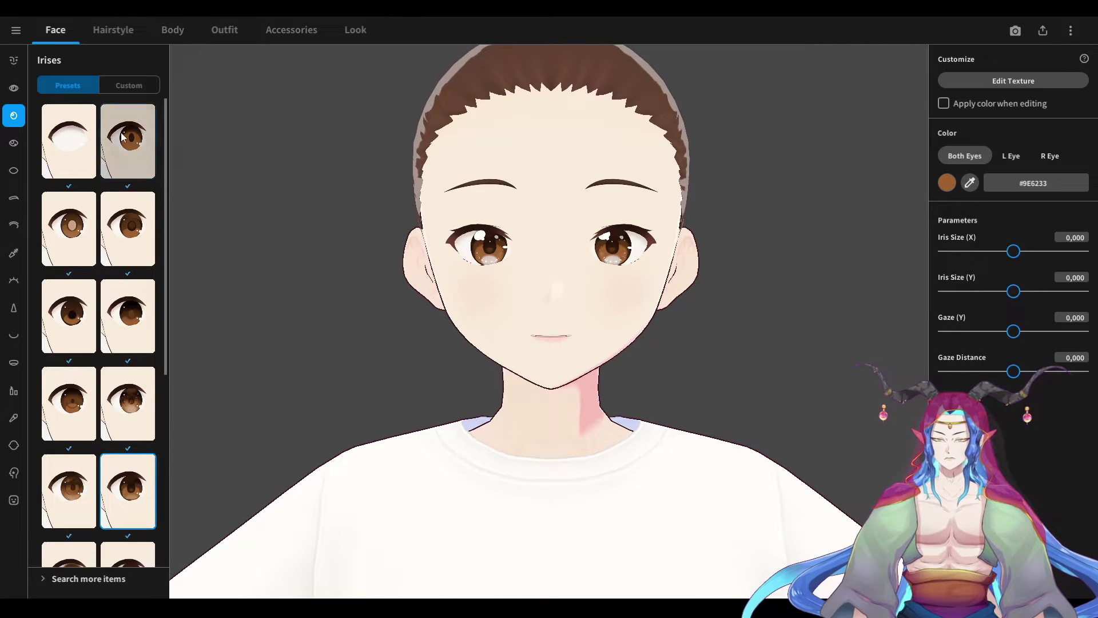
{"action": "left_click", "coordinate": [96, 222]}
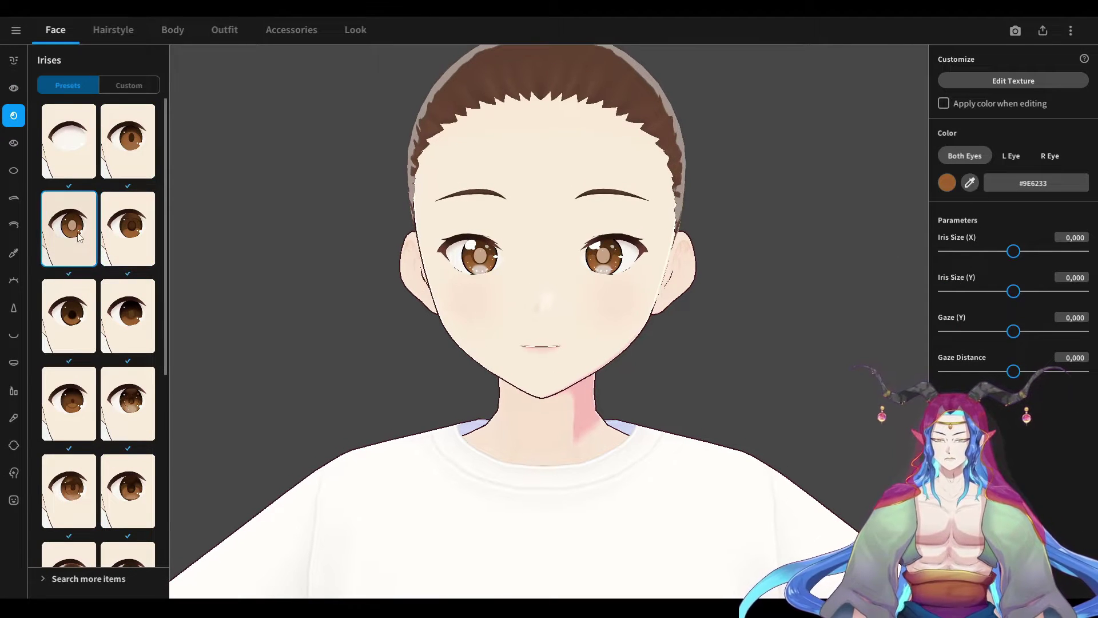
{"action": "scroll", "coordinate": [114, 237], "scroll_direction": "down", "scroll_amount": 2}
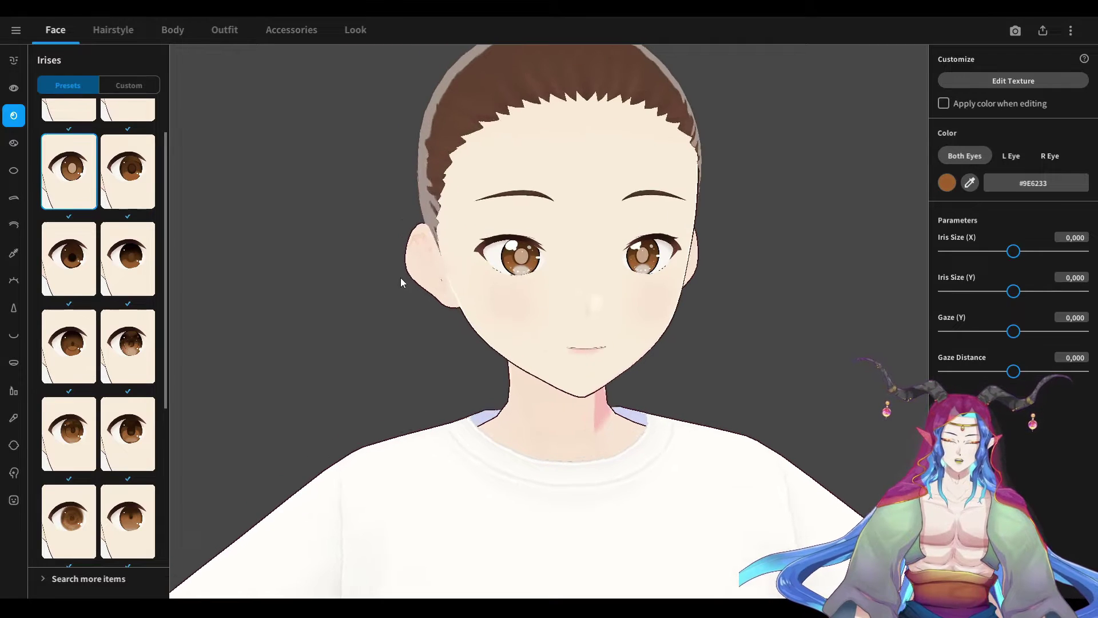
Look through the options for eye highlights, eyebrows, irises and scleras
{"action": "left_click", "coordinate": [13, 144]}
{"action": "left_click", "coordinate": [14, 197]}
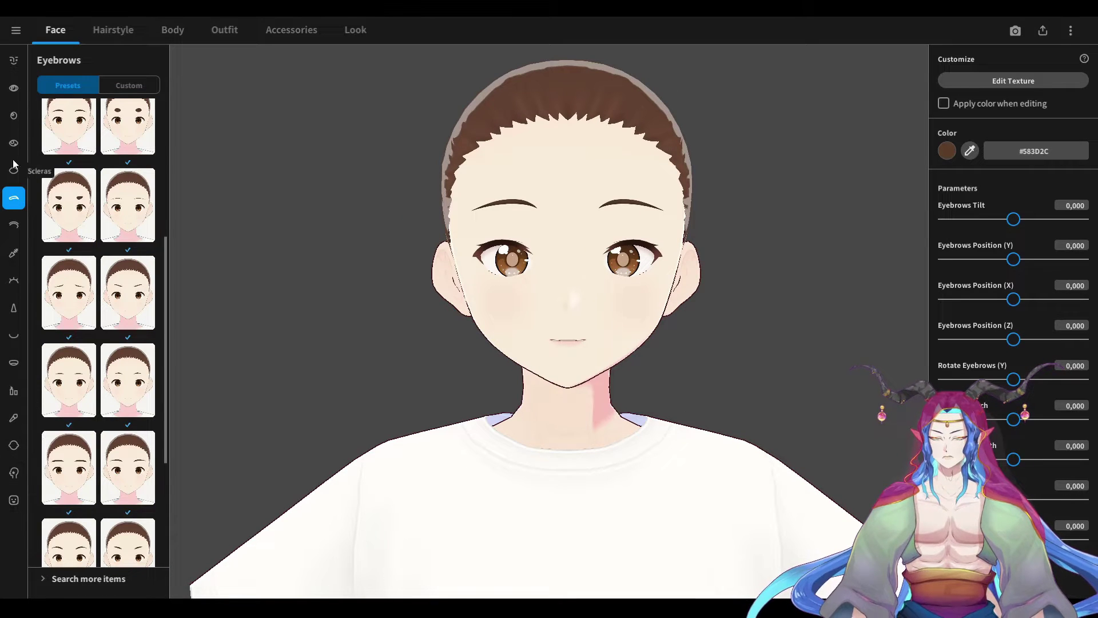
{"action": "left_click", "coordinate": [13, 116]}
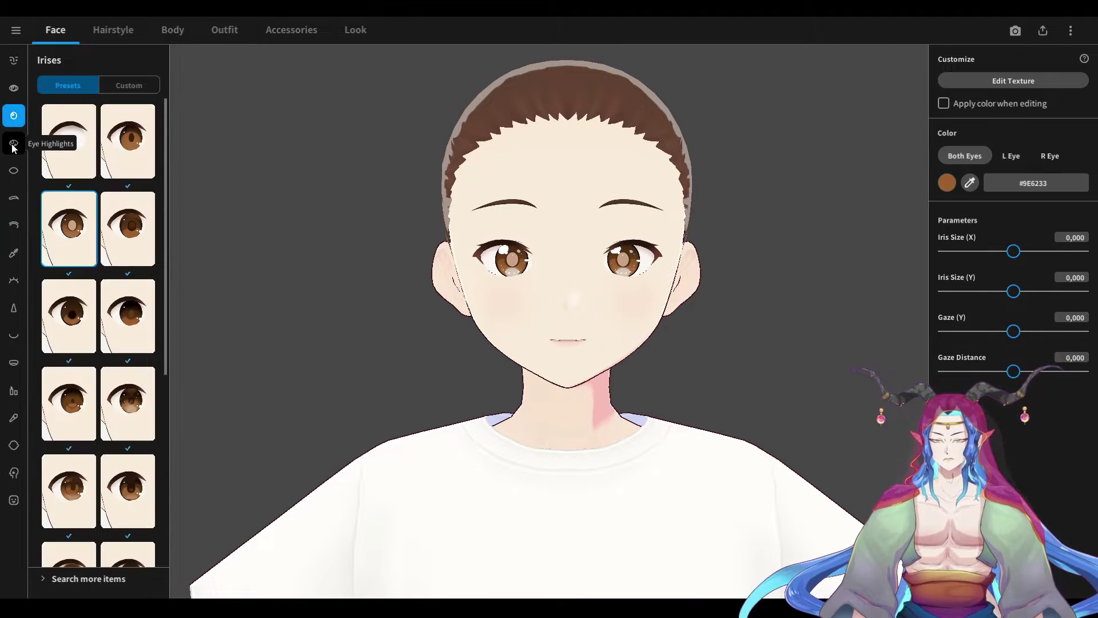
{"action": "left_click", "coordinate": [14, 143]}
{"action": "left_click", "coordinate": [14, 171]}
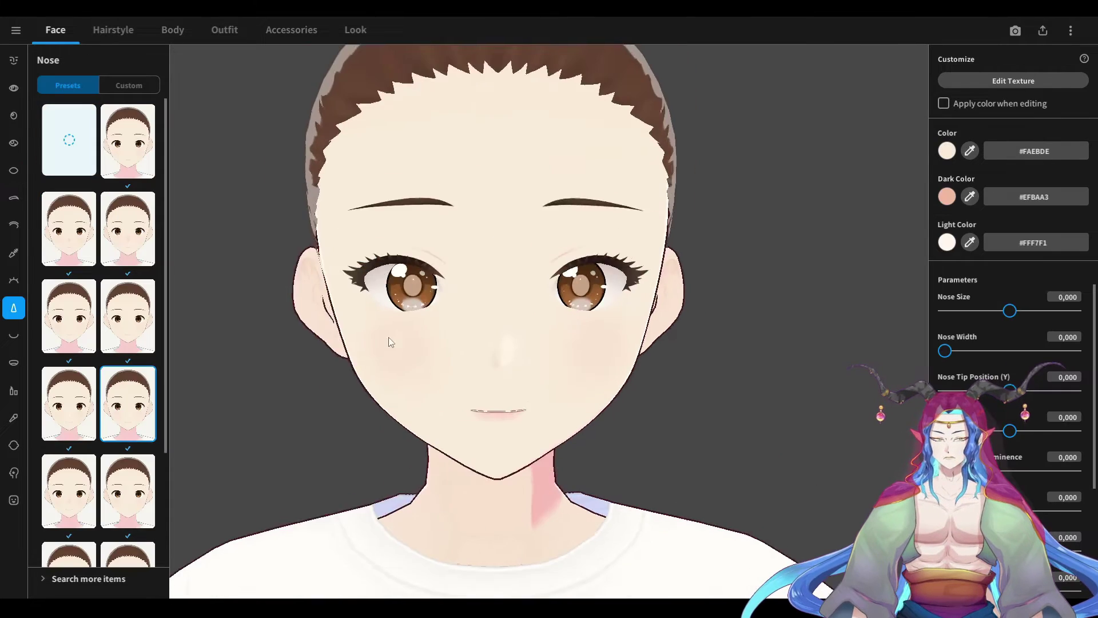
Inspect the character's nose in profile and look over the adjustable nose parameters
{"action": "scroll", "coordinate": [390, 339], "scroll_direction": "down", "scroll_amount": 2}
{"action": "right_click_drag", "start_coordinate": [436, 342], "coordinate": [653, 393]}
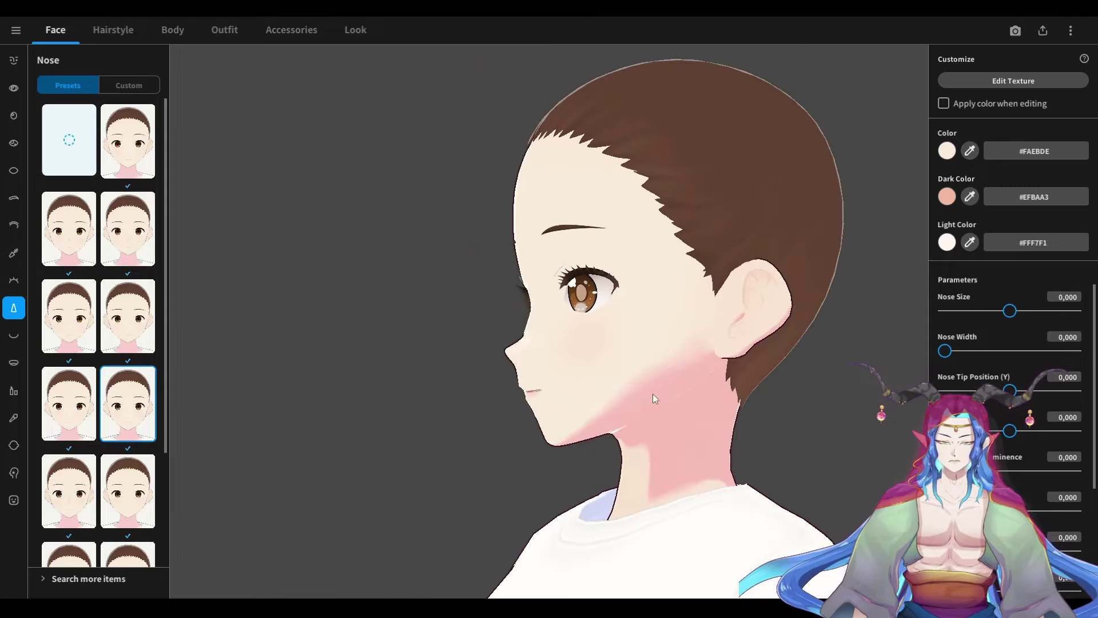
{"action": "scroll", "coordinate": [1035, 414], "scroll_direction": "down", "scroll_amount": 2}
{"action": "right_click_drag", "start_coordinate": [628, 324], "coordinate": [414, 344]}
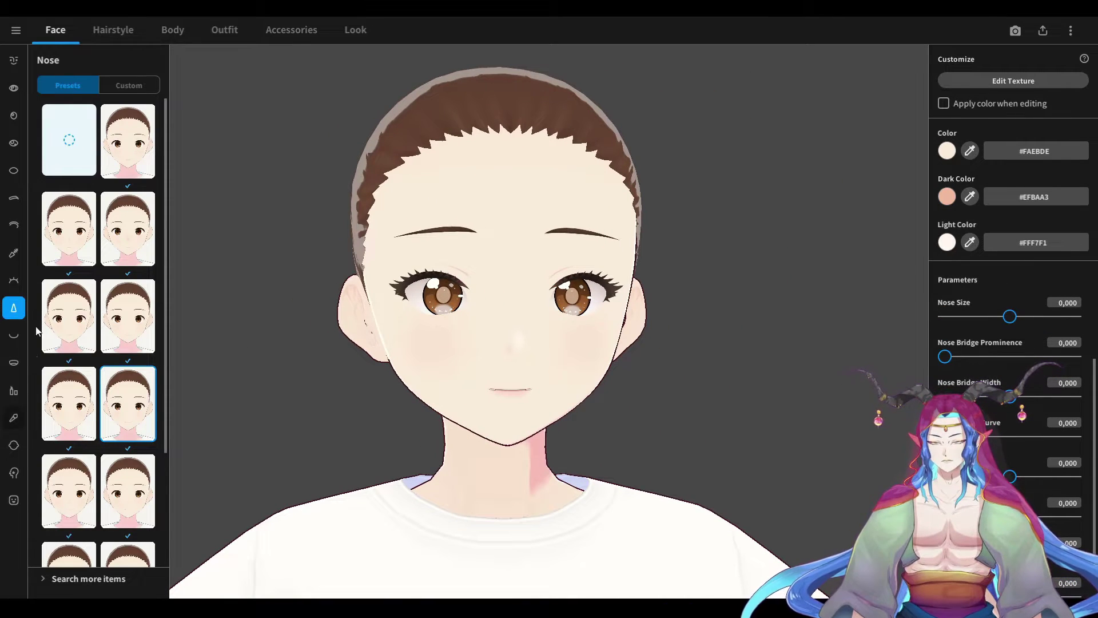
Open the expression editor and preview the Happy expression up close on the character's face
{"action": "left_click", "coordinate": [14, 501]}
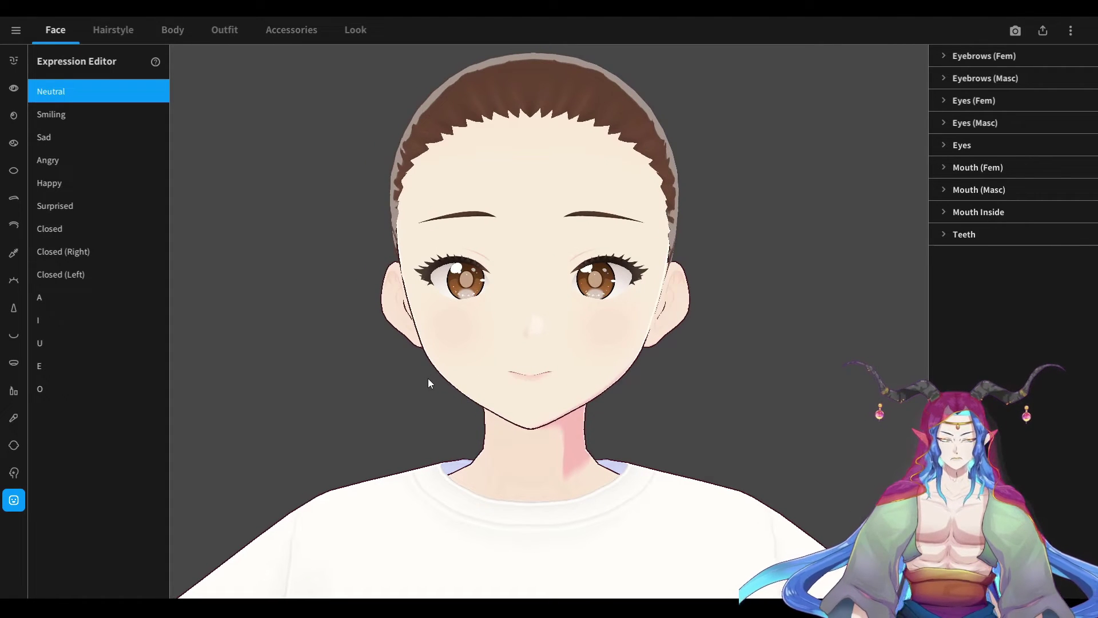
{"action": "left_click_drag", "start_coordinate": [428, 382], "coordinate": [587, 351]}
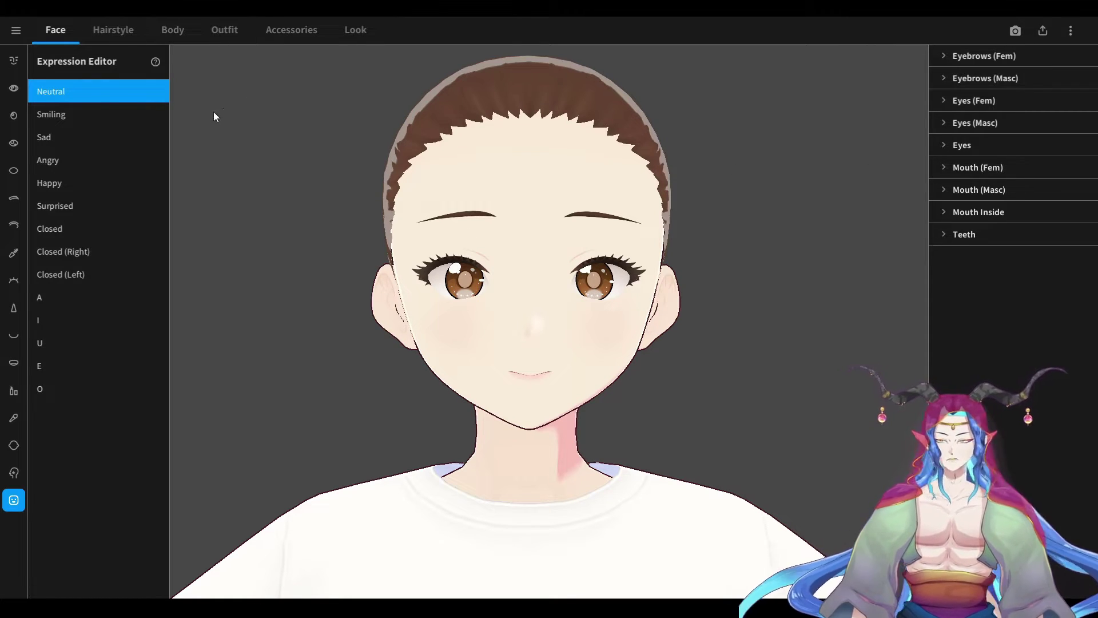
{"action": "left_click", "coordinate": [61, 184]}
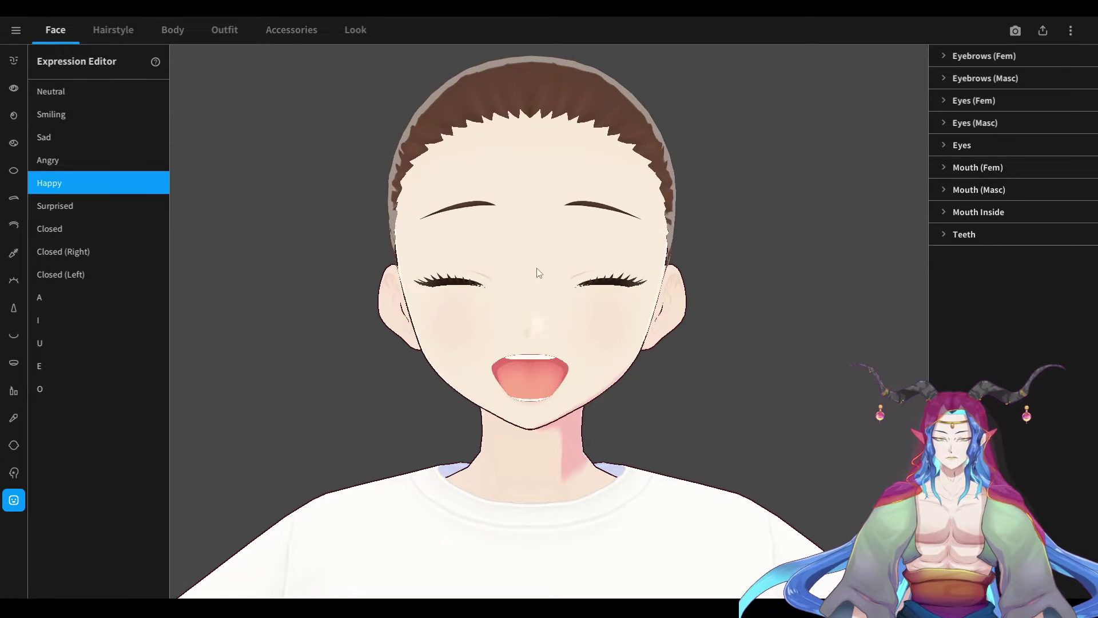
{"action": "scroll", "coordinate": [589, 343], "scroll_direction": "up", "scroll_amount": 2}
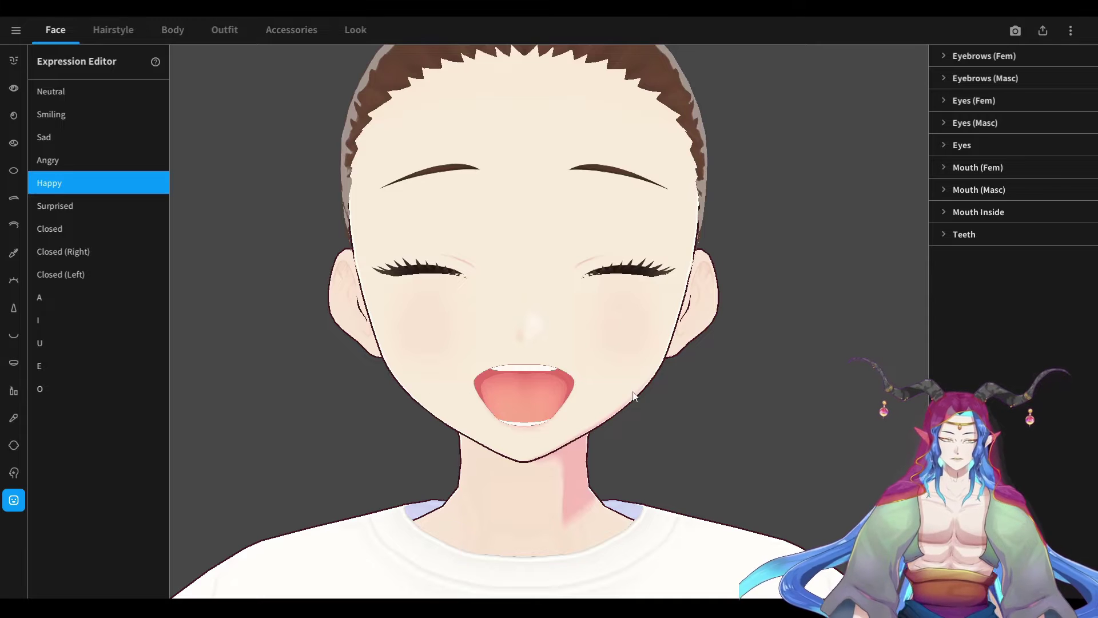
Preview the Neutral, Smiling, Sad, Angry, Happy and Surprised expressions one after another
{"action": "left_click", "coordinate": [50, 91]}
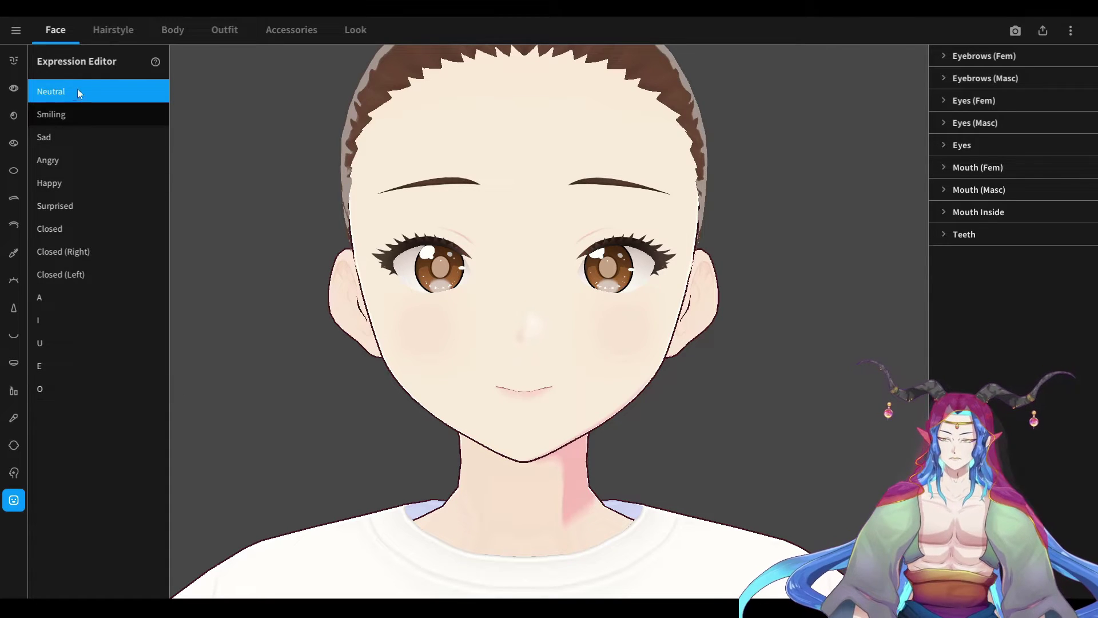
{"action": "left_click", "coordinate": [62, 116]}
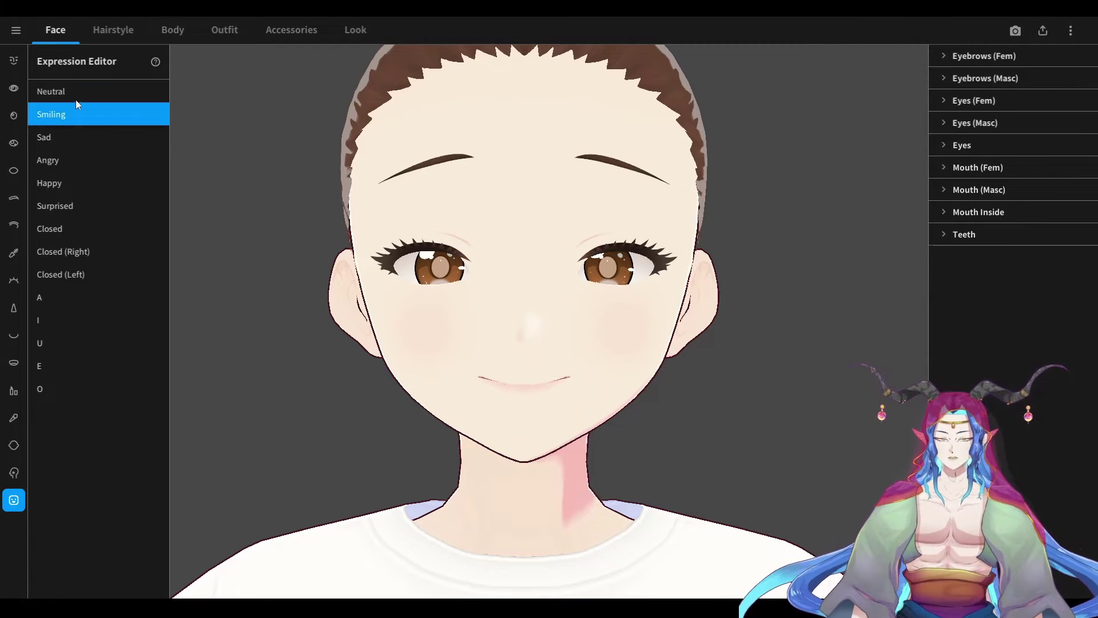
{"action": "left_click", "coordinate": [67, 140]}
{"action": "left_click", "coordinate": [57, 167]}
{"action": "left_click", "coordinate": [48, 144]}
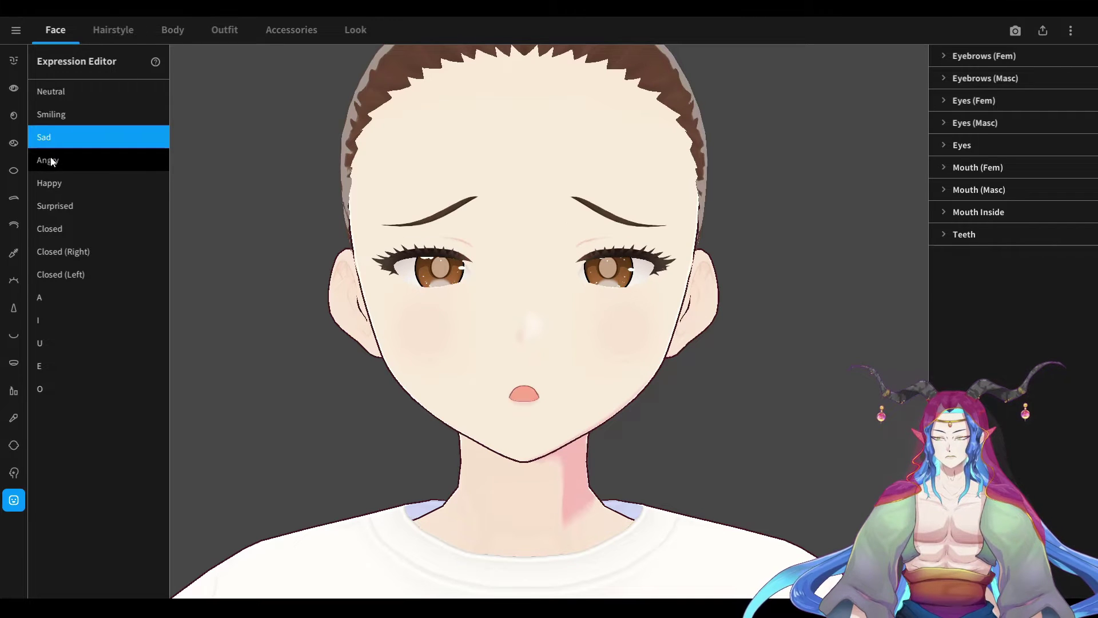
{"action": "left_click", "coordinate": [52, 162]}
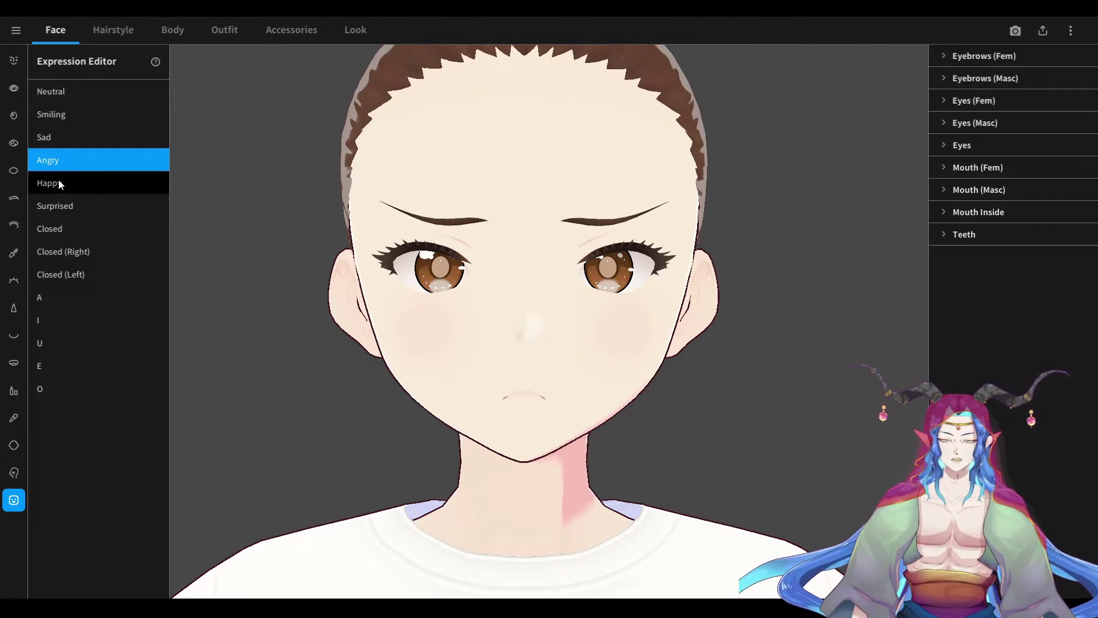
{"action": "left_click", "coordinate": [58, 181]}
{"action": "left_click", "coordinate": [66, 205]}
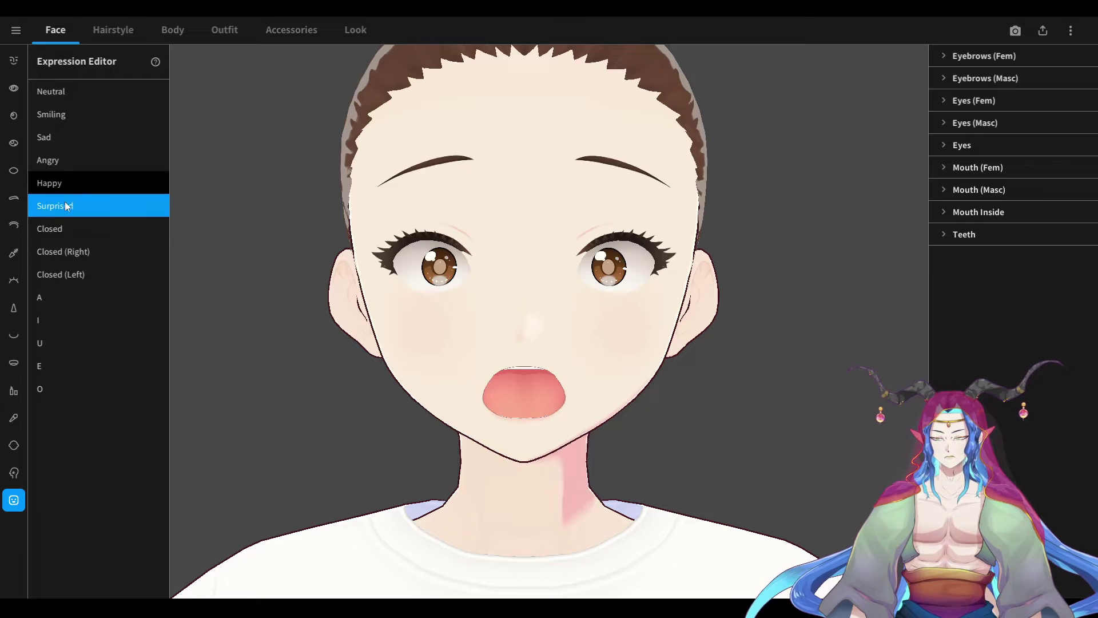
Preview the Closed, Closed (Right) and Closed (Left) eye expressions and the mouth shapes A, I, U, E and O
{"action": "left_click", "coordinate": [50, 232]}
{"action": "left_click", "coordinate": [61, 259]}
{"action": "left_click", "coordinate": [86, 274]}
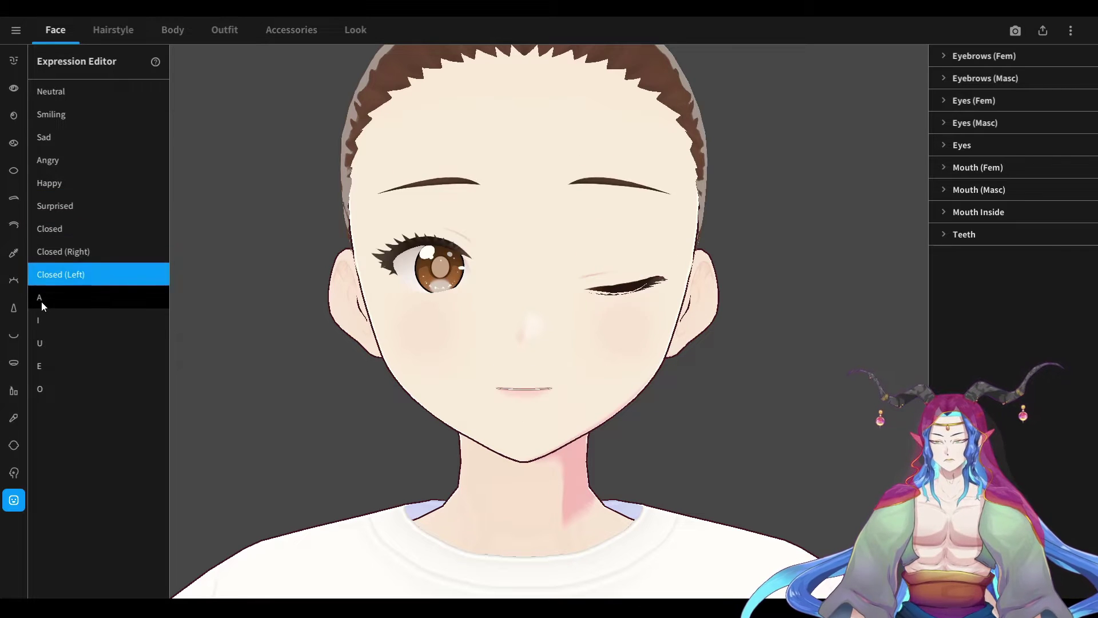
{"action": "left_click", "coordinate": [41, 300]}
{"action": "left_click", "coordinate": [44, 327]}
{"action": "left_click", "coordinate": [41, 347]}
{"action": "left_click", "coordinate": [40, 367]}
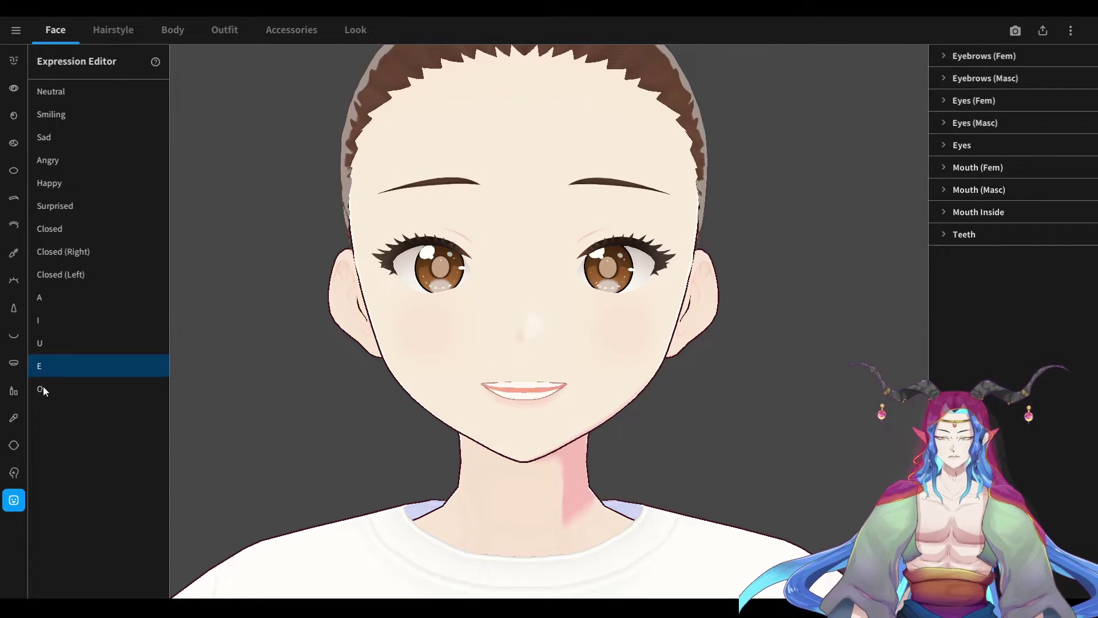
{"action": "left_click", "coordinate": [43, 387]}
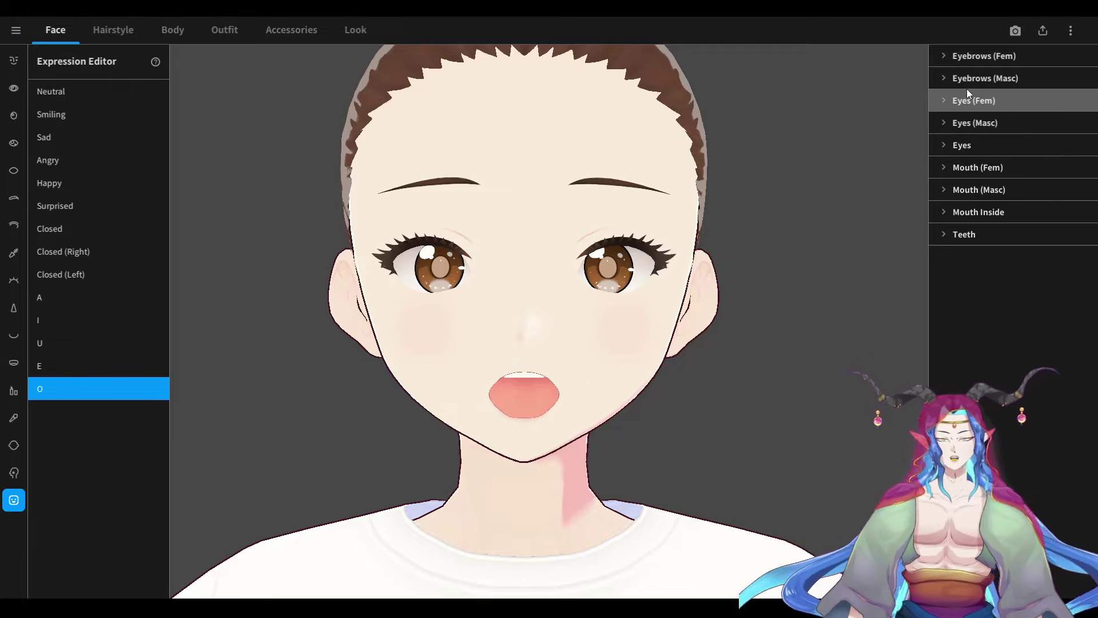
Compare the Smiling and Sad expressions once more and return to the Neutral expression
{"action": "left_click", "coordinate": [74, 93]}
{"action": "left_click", "coordinate": [69, 115]}
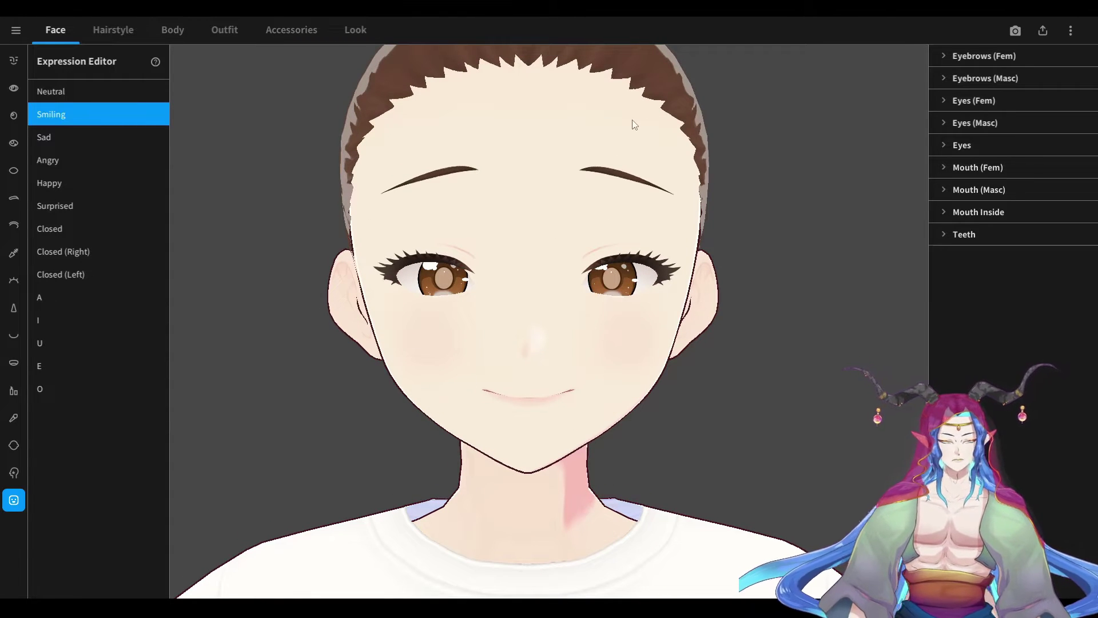
{"action": "left_click", "coordinate": [49, 138]}
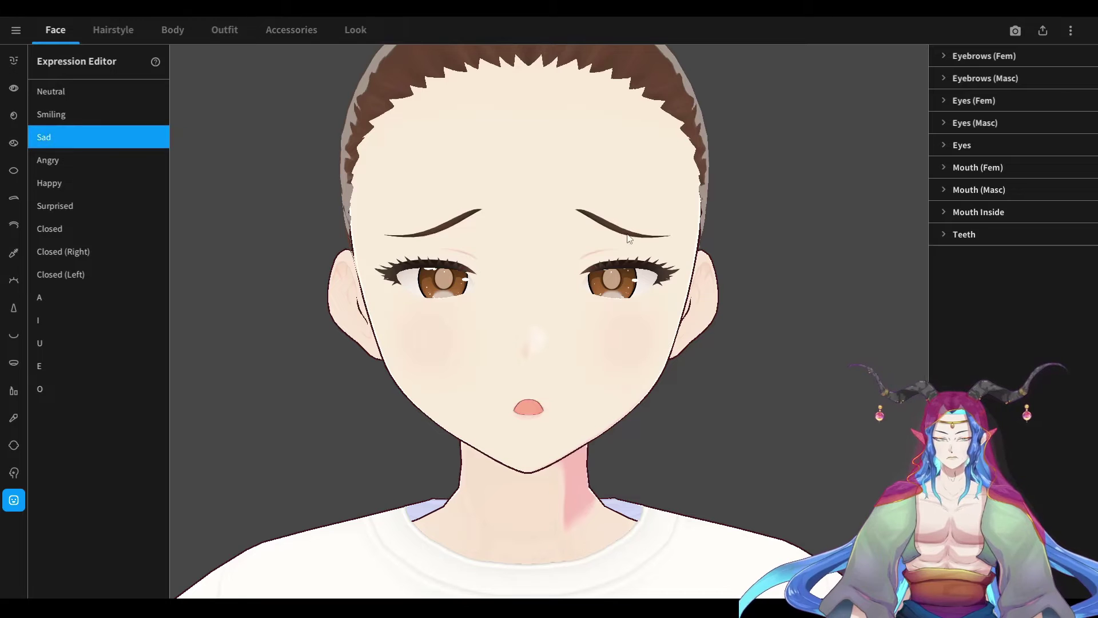
{"action": "left_click", "coordinate": [44, 94]}
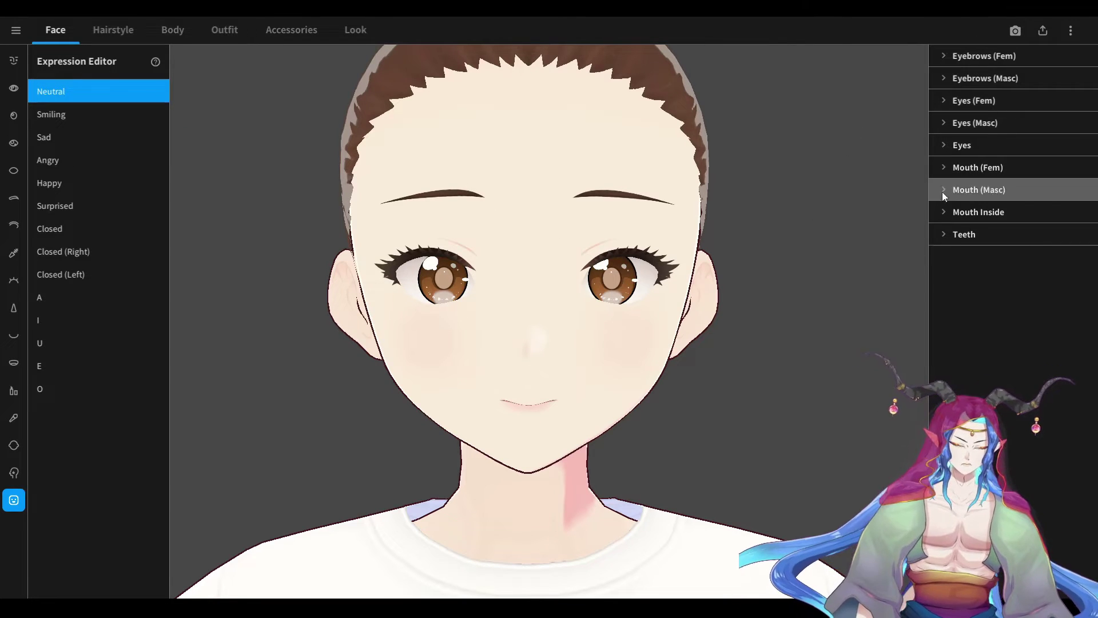
Examine the Eyebrows (Fem) and Mouth (Fem) sliders available for the Neutral expression
{"action": "left_click", "coordinate": [973, 56]}
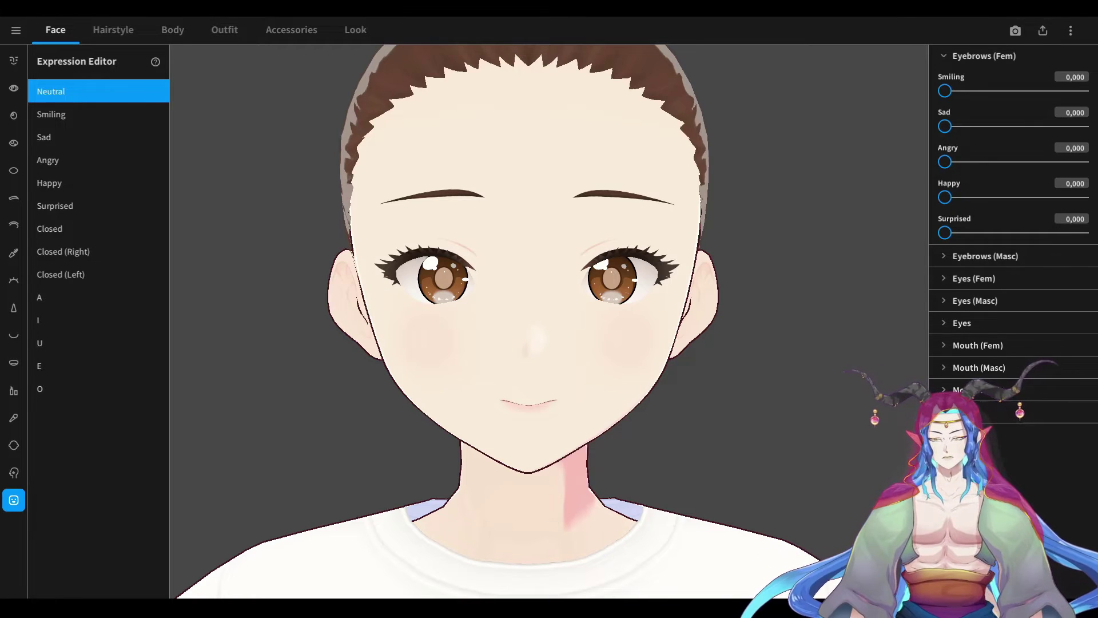
{"action": "left_click", "coordinate": [1000, 56]}
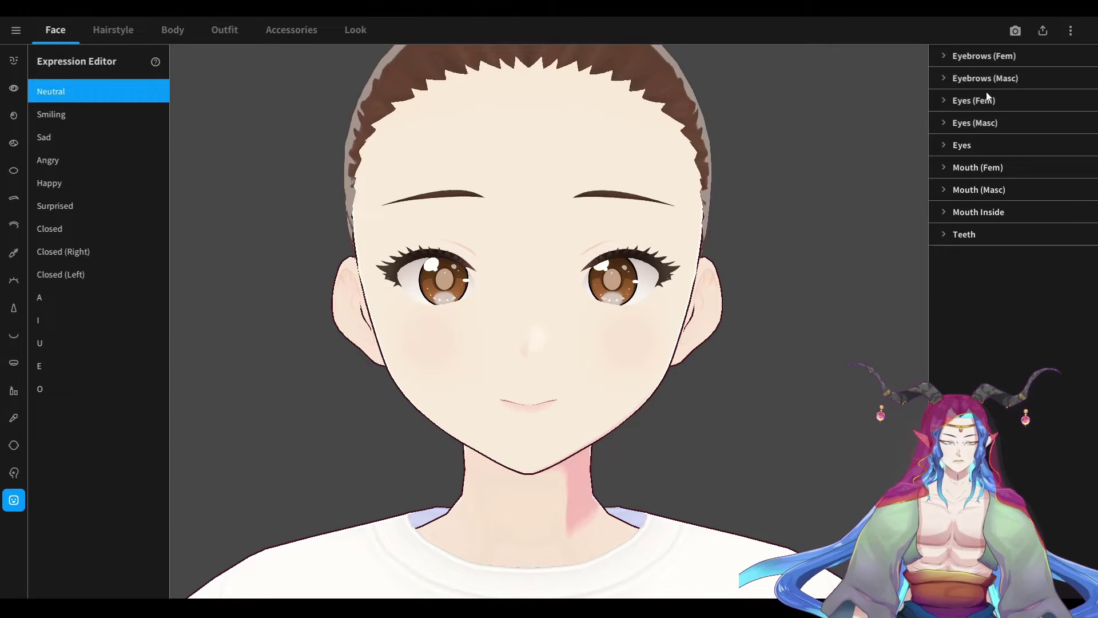
{"action": "left_click", "coordinate": [974, 168]}
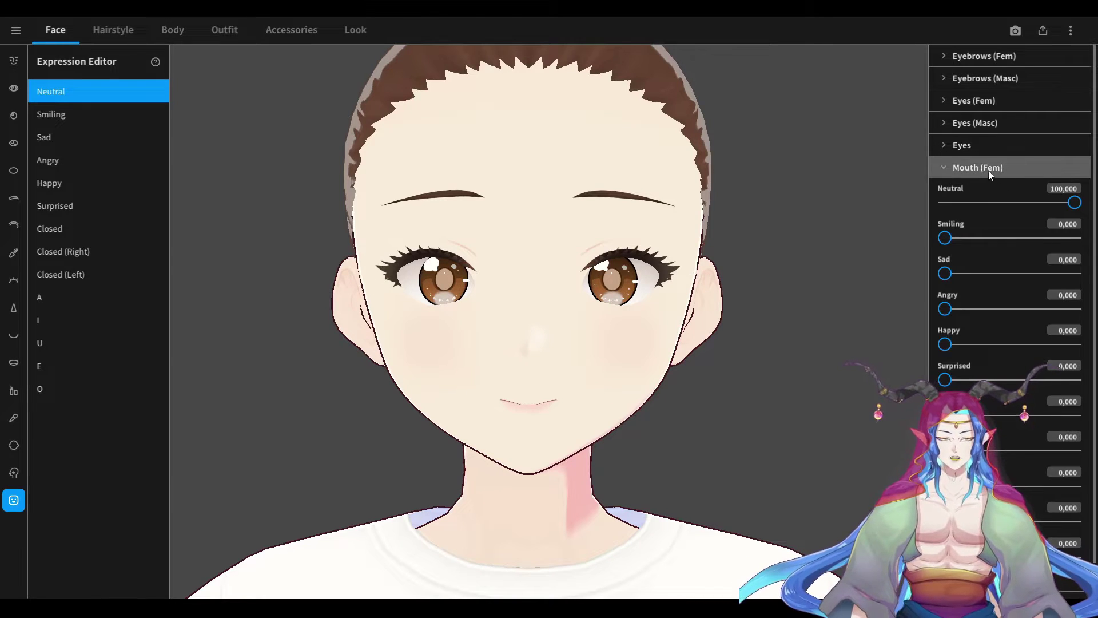
Set the Neutral value under Mouth (Fem) to 0,000 for the Neutral expression
{"action": "scroll", "coordinate": [1013, 244], "scroll_direction": "down", "scroll_amount": 1}
{"action": "scroll", "coordinate": [1012, 240], "scroll_direction": "up", "scroll_amount": 1}
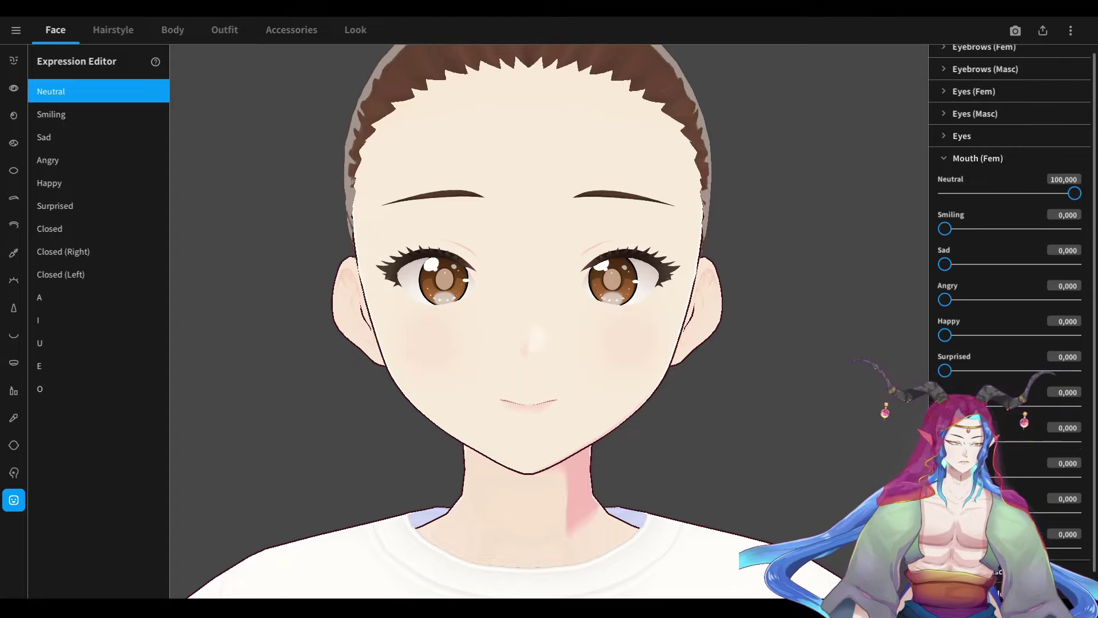
{"action": "left_click_drag", "start_coordinate": [1074, 202], "coordinate": [913, 204]}
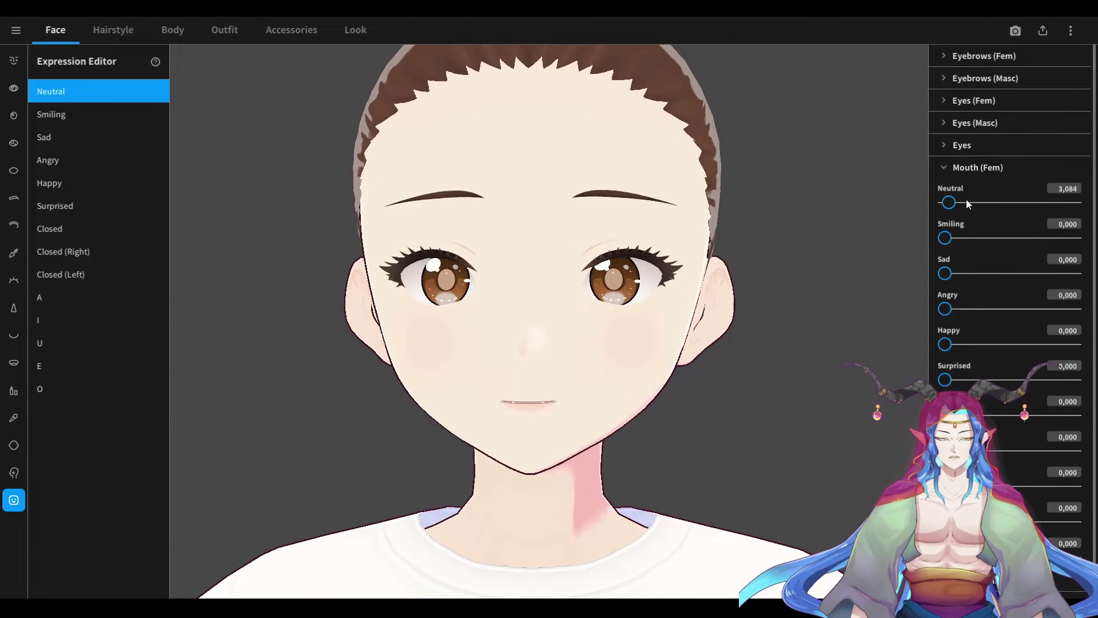
{"action": "left_click_drag", "start_coordinate": [966, 202], "coordinate": [1075, 202]}
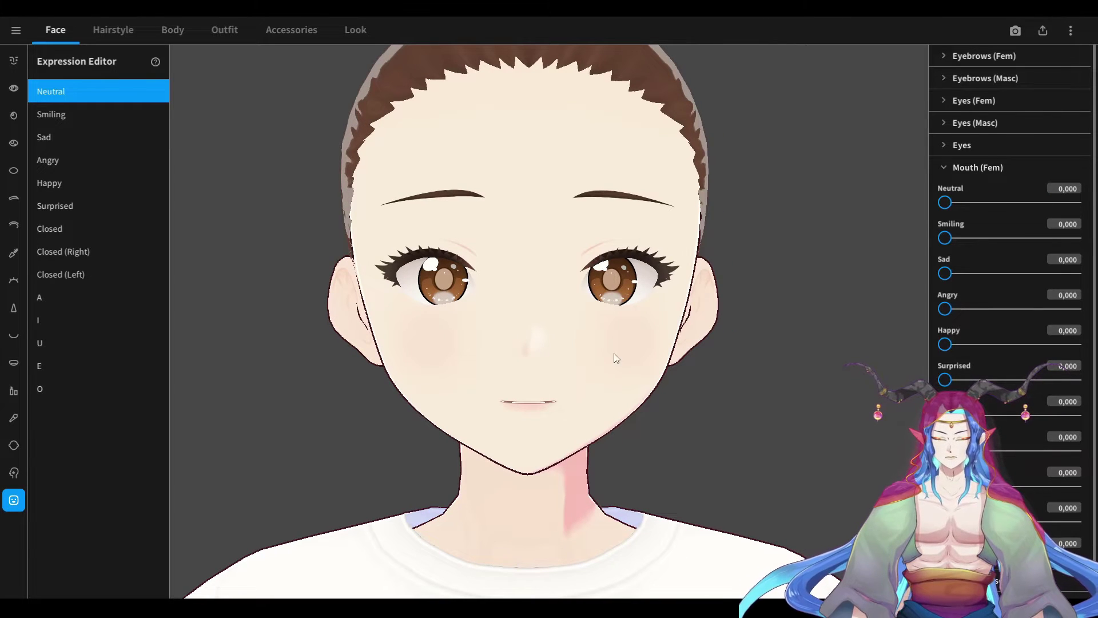
For the Smiling expression, set the Smiling value of Eyebrows (Fem) to 47,500 and reduce the Smiling value of Mouth (Fem)
{"action": "left_click", "coordinate": [66, 115]}
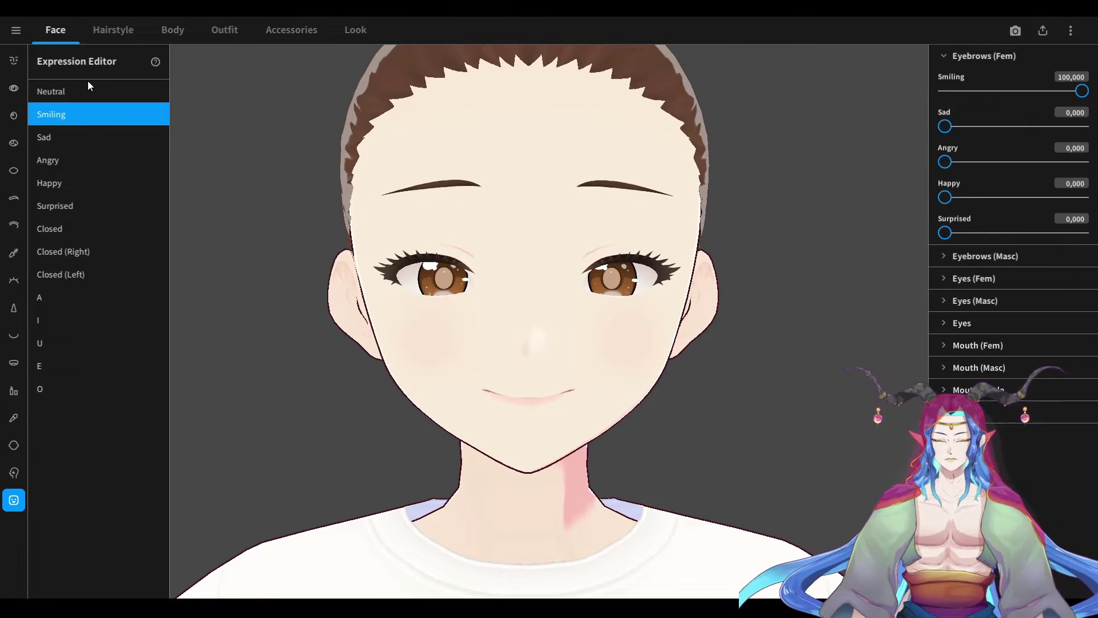
{"action": "left_click_drag", "start_coordinate": [1081, 91], "coordinate": [1004, 92]}
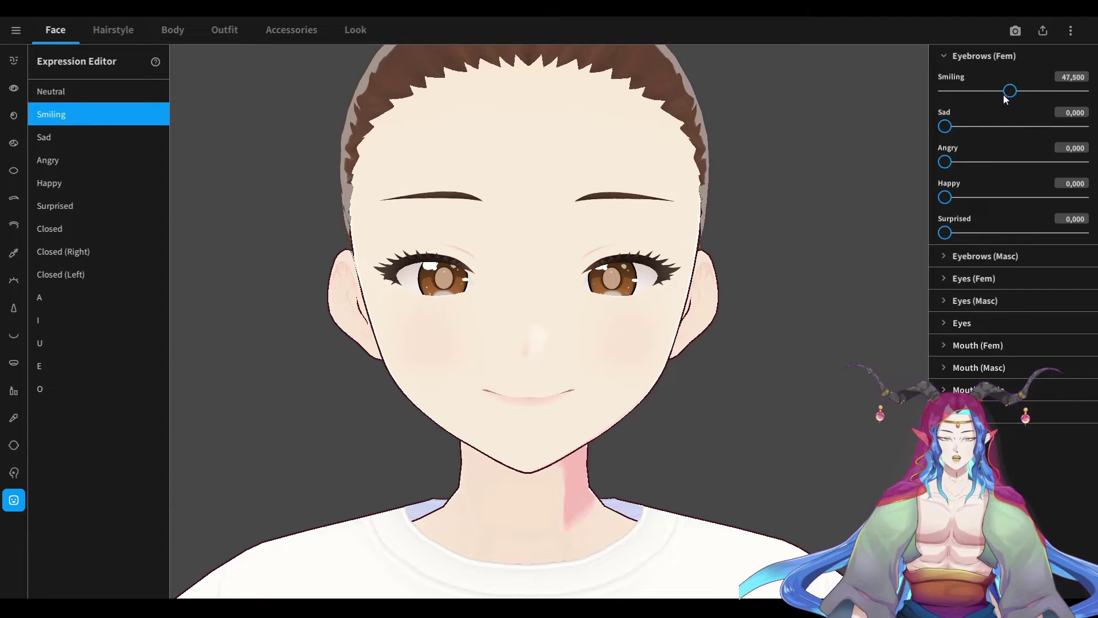
{"action": "left_click", "coordinate": [942, 55]}
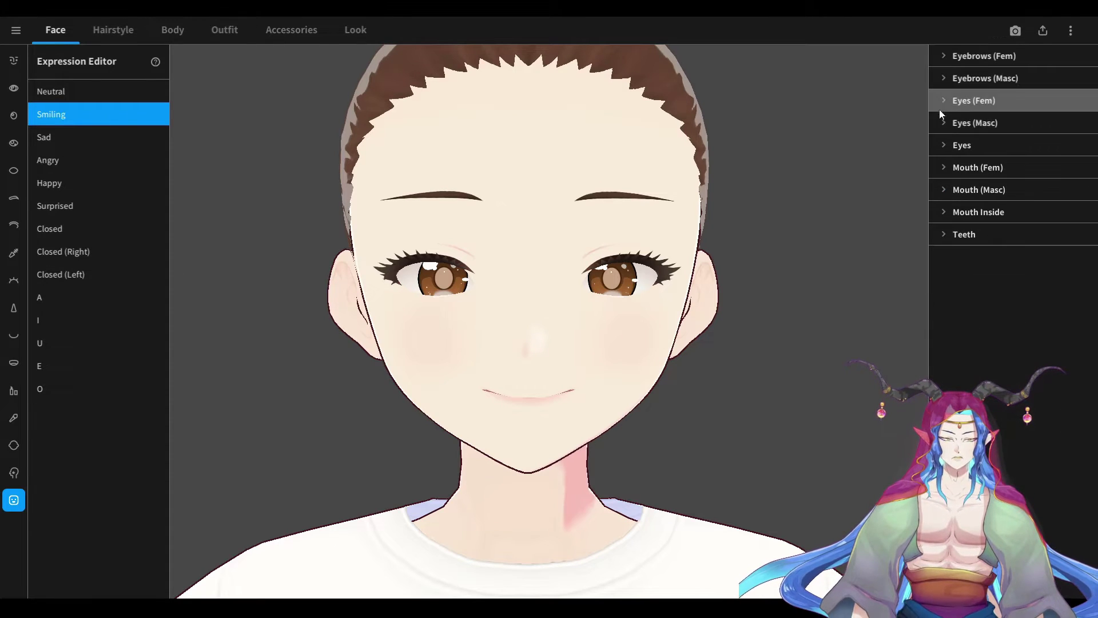
{"action": "left_click", "coordinate": [939, 167]}
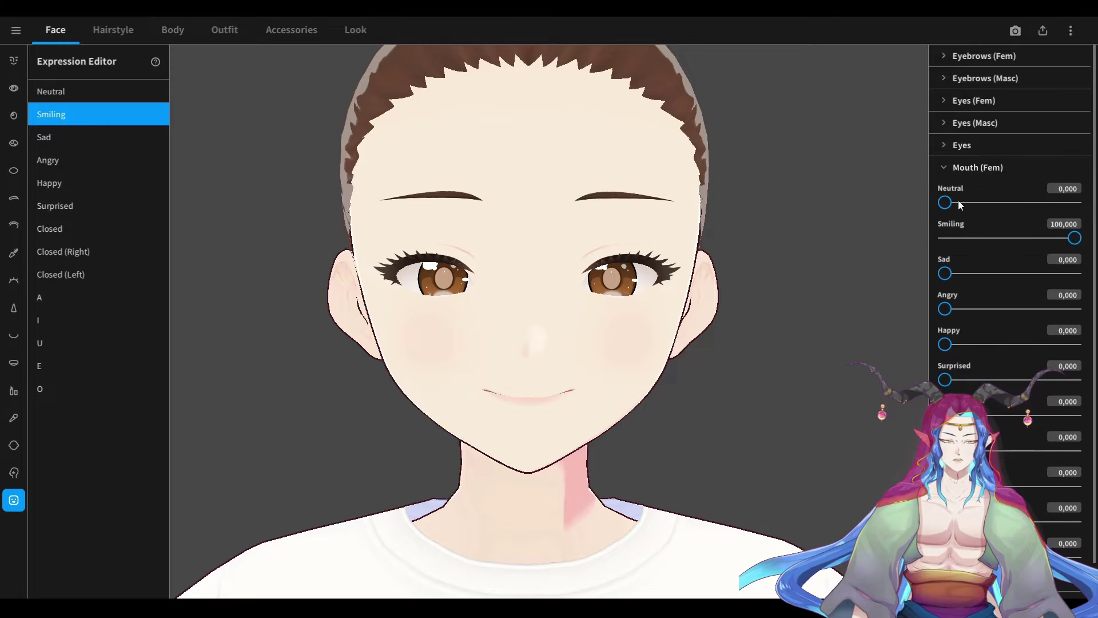
{"action": "left_click", "coordinate": [950, 167]}
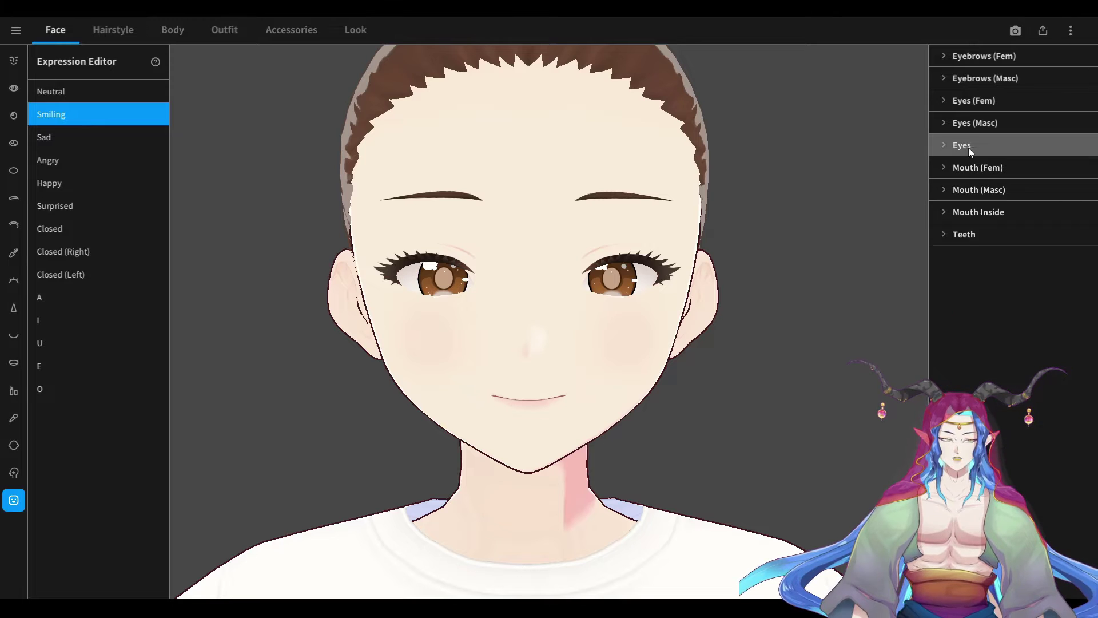
For the Sad expression, set the Sad value of Eyes (Fem) to 20,833
{"action": "left_click", "coordinate": [943, 97]}
{"action": "key", "text": "Down"}
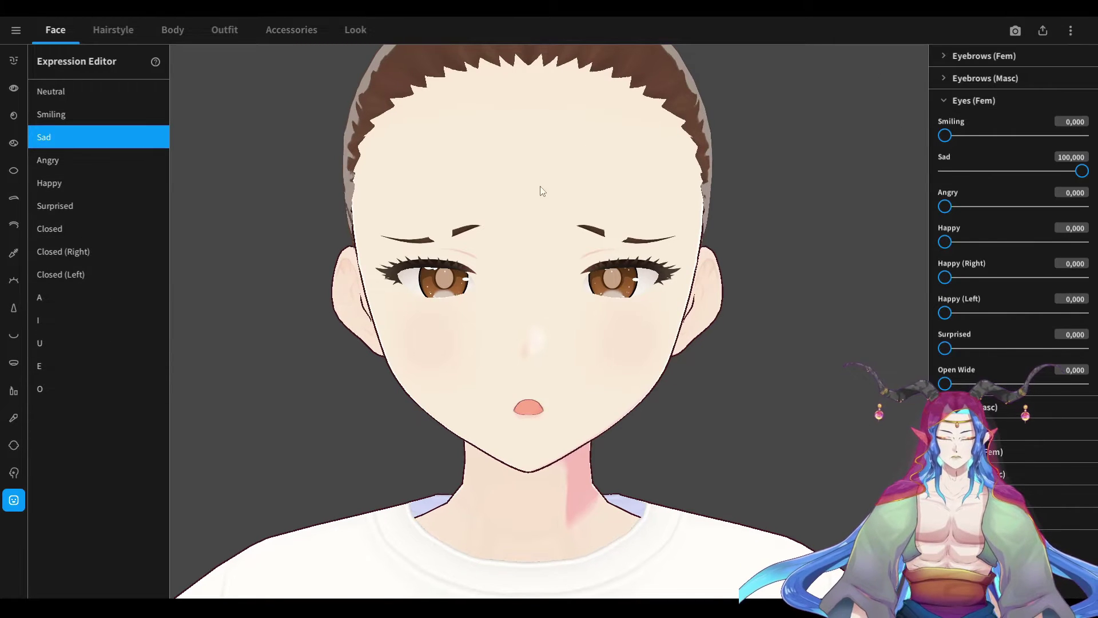
{"action": "left_click", "coordinate": [971, 173]}
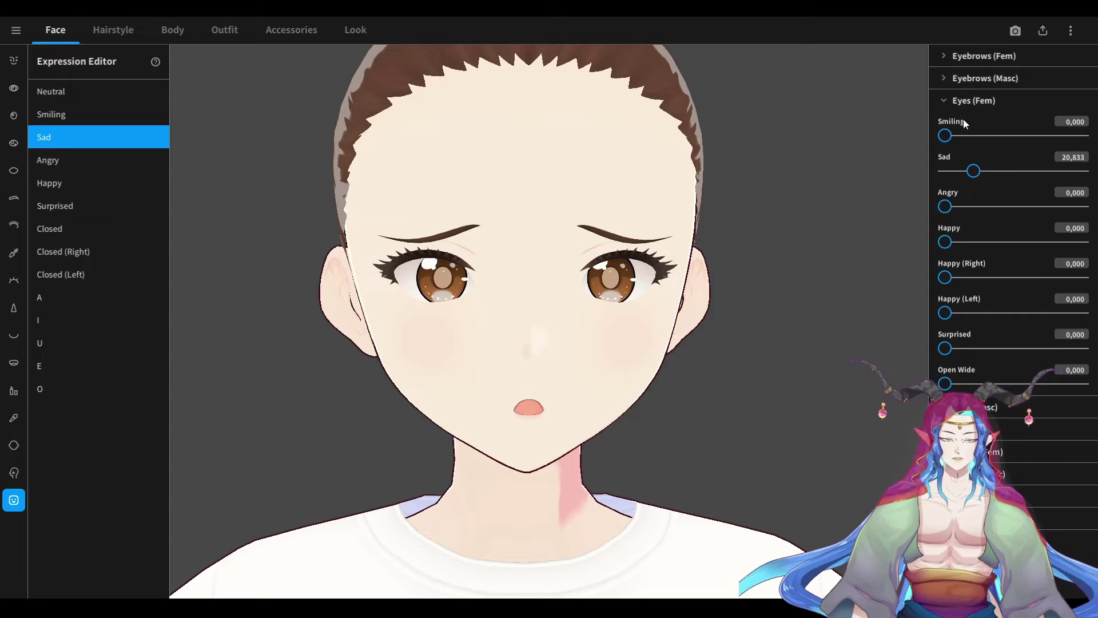
{"action": "left_click", "coordinate": [943, 95]}
Reduce the Sad values of Eyebrows (Fem) and Mouth (Fem) for the Sad expression to roughly half
{"action": "left_click", "coordinate": [948, 57]}
{"action": "left_click", "coordinate": [1071, 134]}
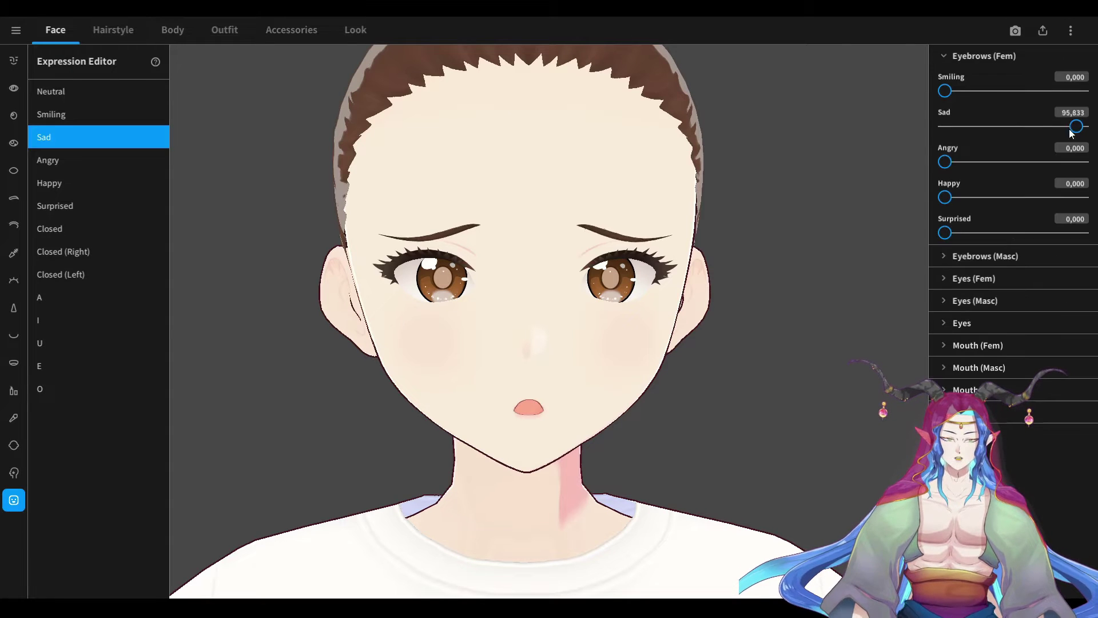
{"action": "left_click_drag", "start_coordinate": [1071, 133], "coordinate": [1008, 139]}
{"action": "left_click", "coordinate": [984, 56]}
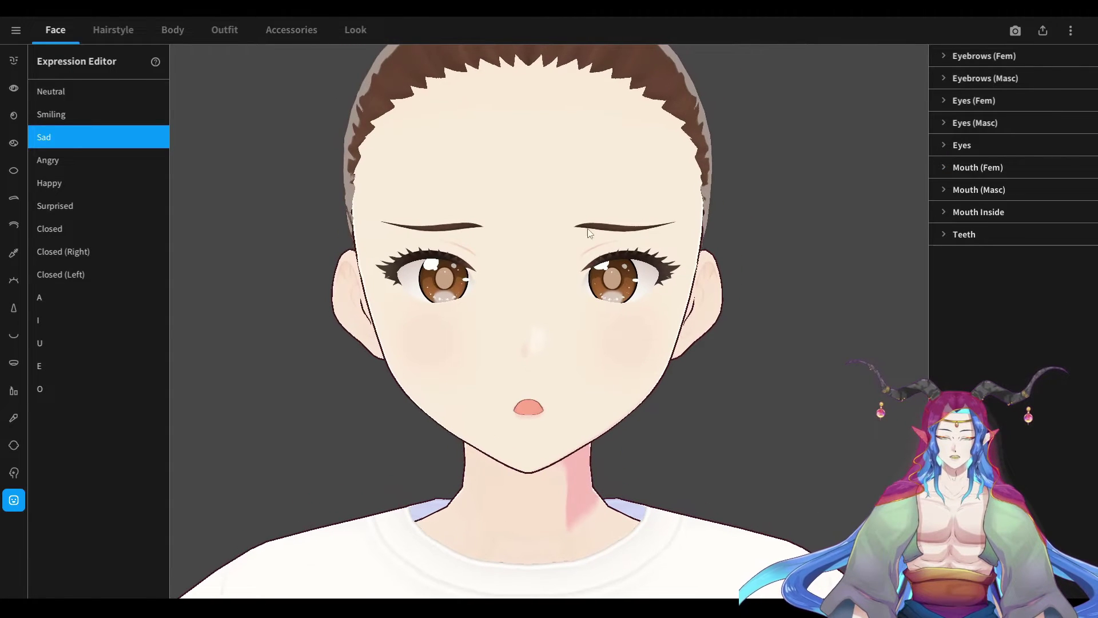
{"action": "left_click", "coordinate": [976, 168]}
{"action": "left_click_drag", "start_coordinate": [1068, 279], "coordinate": [1005, 275]}
{"action": "left_click", "coordinate": [975, 168]}
For the Angry expression, set the Angry value to 29,167 in Eyes (Fem) and 38,333 in Eyebrows (Fem), keeping Eyebrows (Masc) at 0,000
{"action": "left_click", "coordinate": [104, 159]}
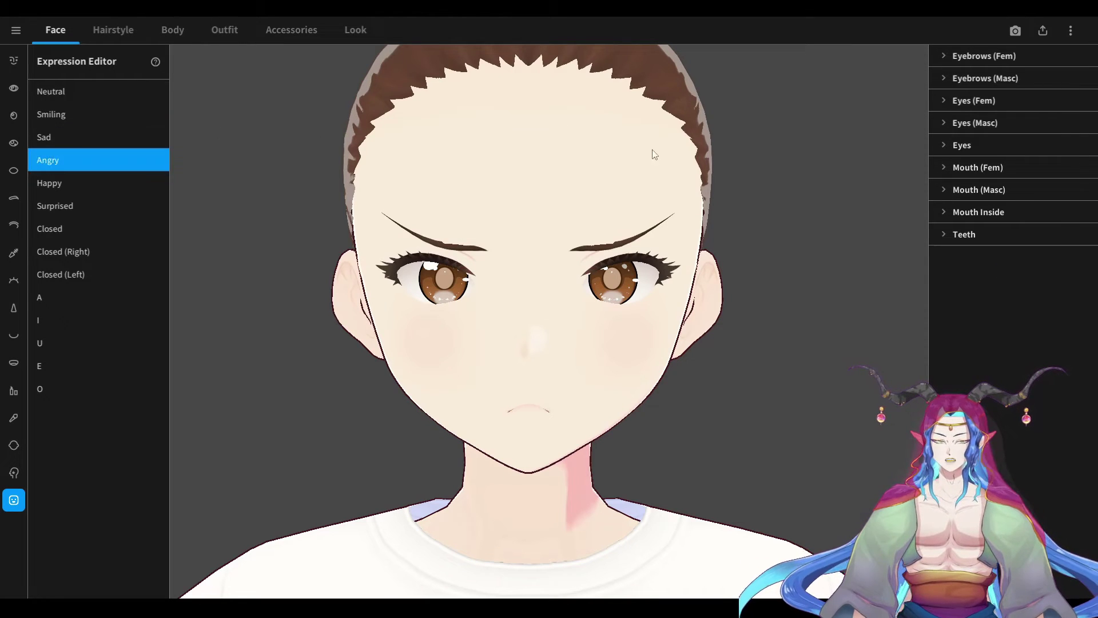
{"action": "left_click", "coordinate": [950, 100]}
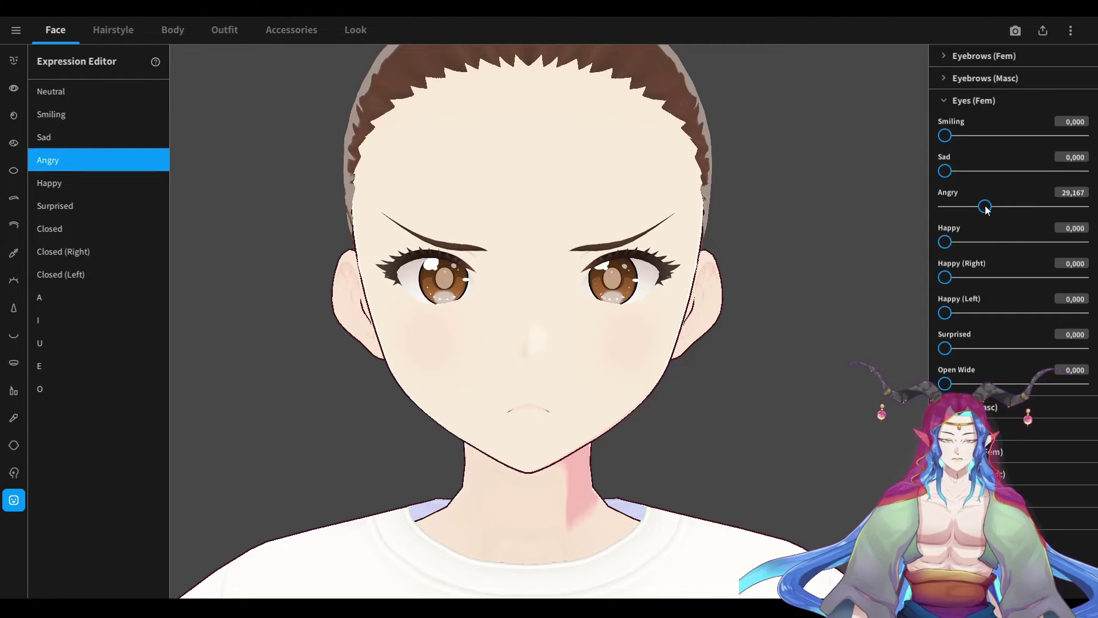
{"action": "left_click", "coordinate": [943, 101]}
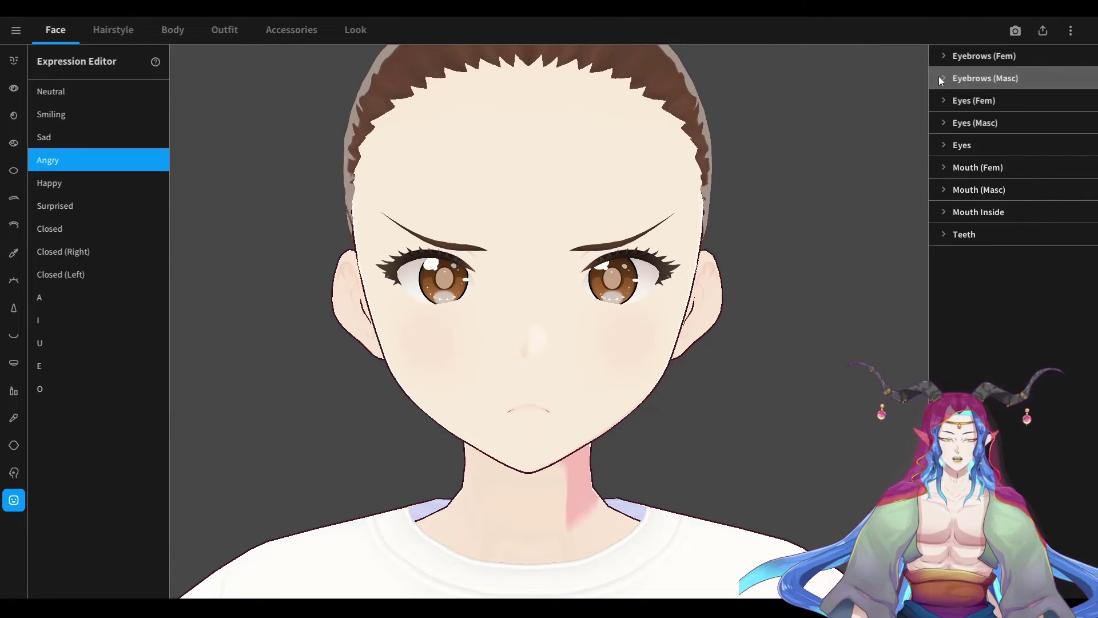
{"action": "left_click", "coordinate": [949, 56]}
{"action": "left_click_drag", "start_coordinate": [1081, 167], "coordinate": [996, 162]}
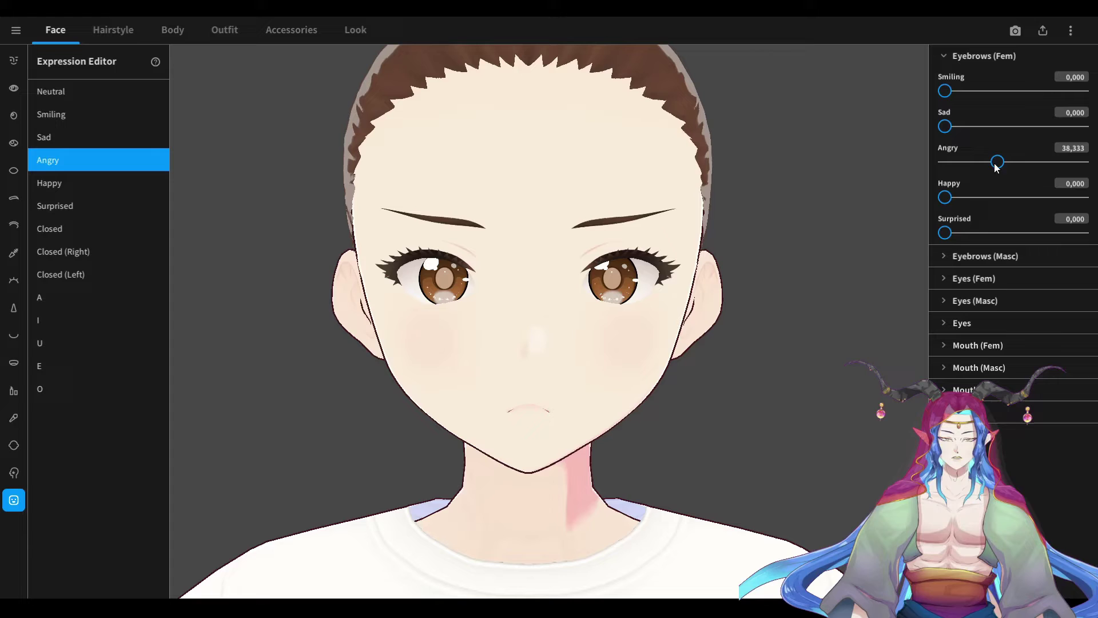
{"action": "left_click", "coordinate": [945, 57]}
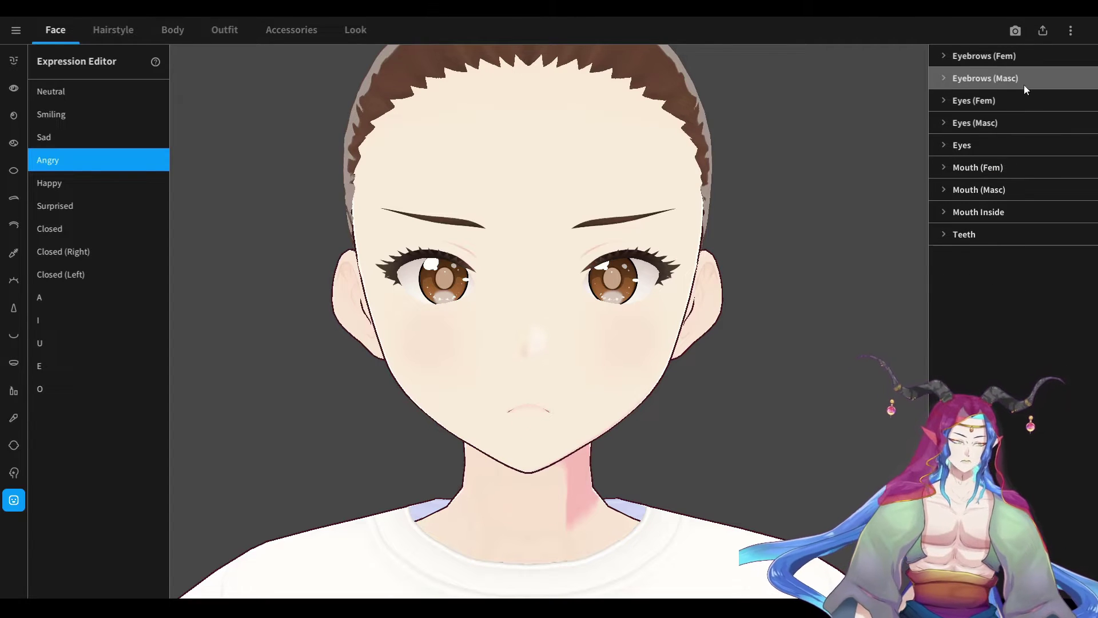
{"action": "left_click", "coordinate": [942, 79]}
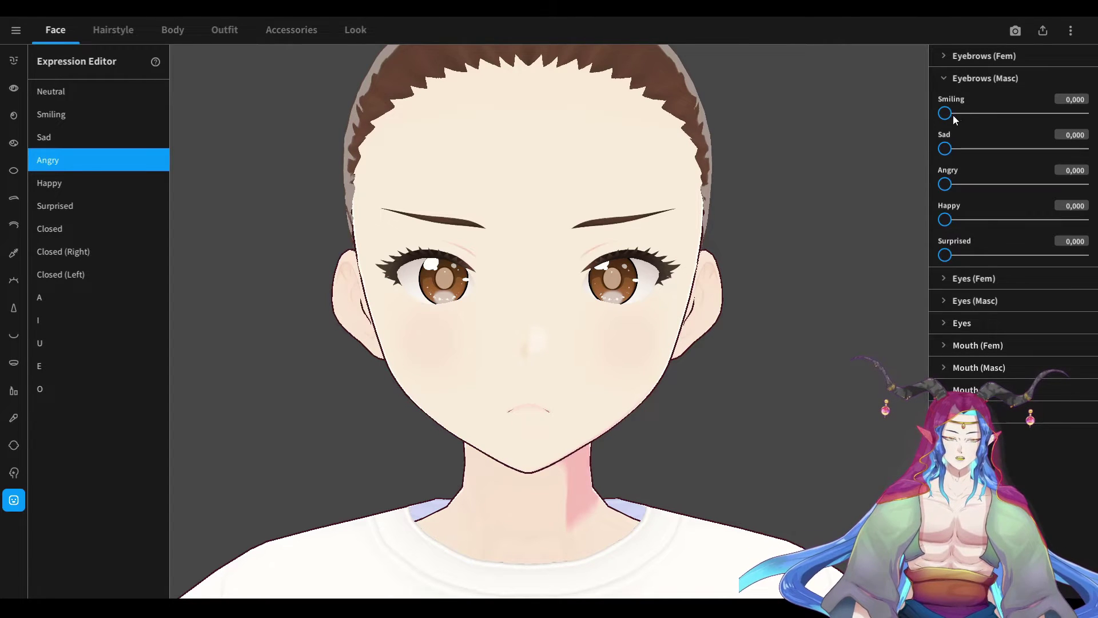
{"action": "left_click_drag", "start_coordinate": [945, 185], "coordinate": [902, 189]}
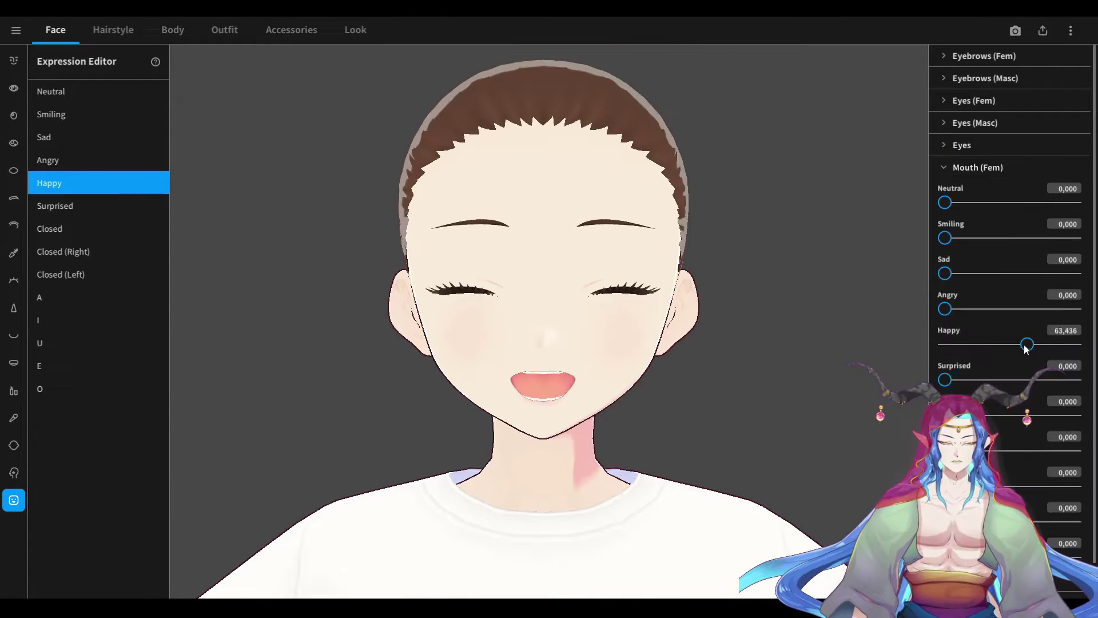
For the Happy expression, reduce the Happy values of Mouth (Fem) and Eyes (Fem)
{"action": "left_click_drag", "start_coordinate": [1025, 348], "coordinate": [990, 351]}
{"action": "left_click", "coordinate": [974, 100]}
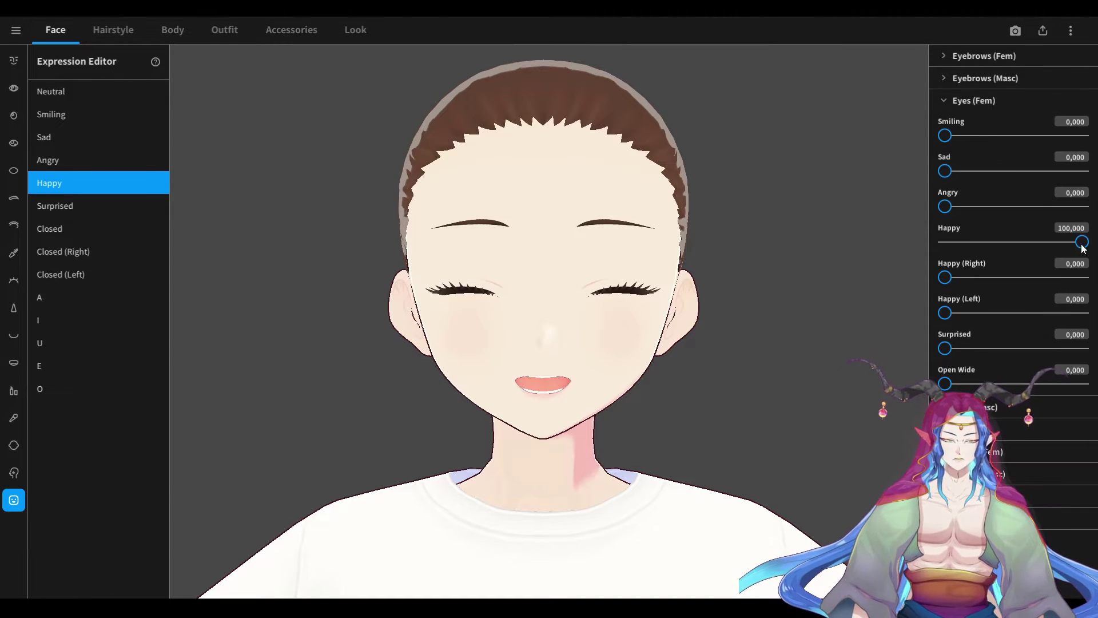
{"action": "left_click_drag", "start_coordinate": [1080, 242], "coordinate": [966, 249]}
{"action": "left_click", "coordinate": [941, 103]}
Examine the Surprised expression and its Mouth (Fem) sliders, comparing it with the Happy expression
{"action": "key", "text": "Down"}
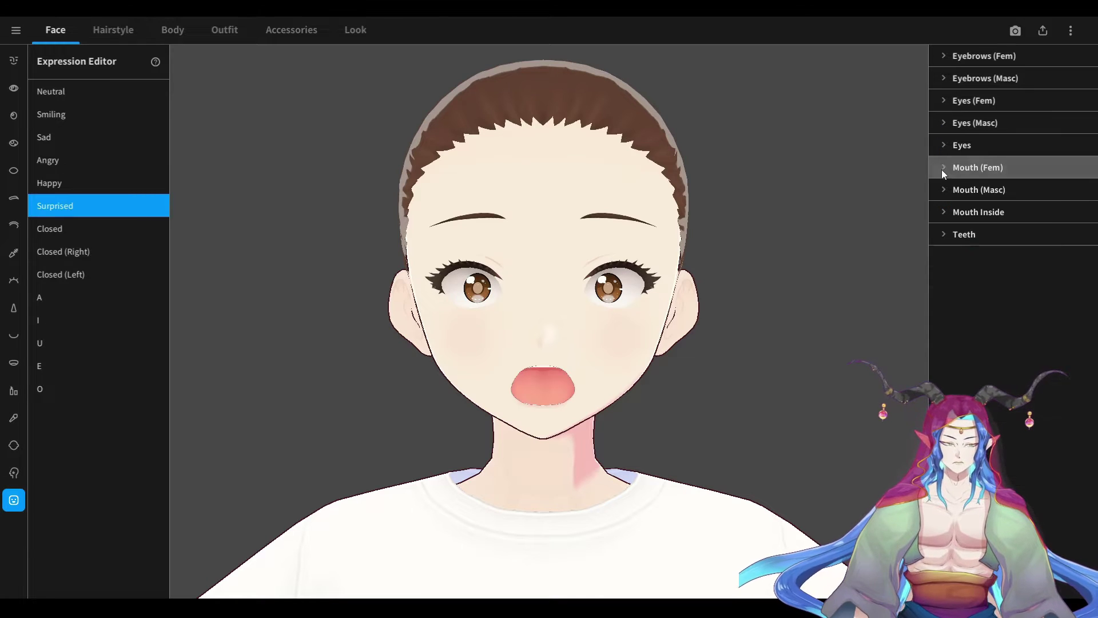
{"action": "left_click", "coordinate": [941, 168]}
{"action": "left_click", "coordinate": [984, 167]}
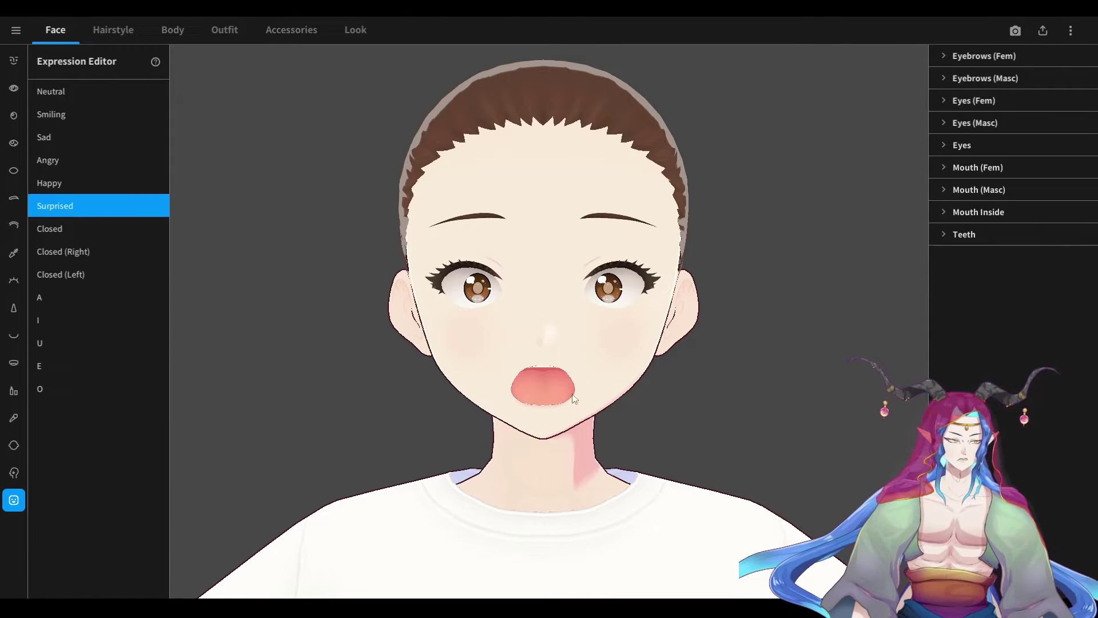
{"action": "left_click", "coordinate": [56, 184]}
{"action": "left_click", "coordinate": [54, 207]}
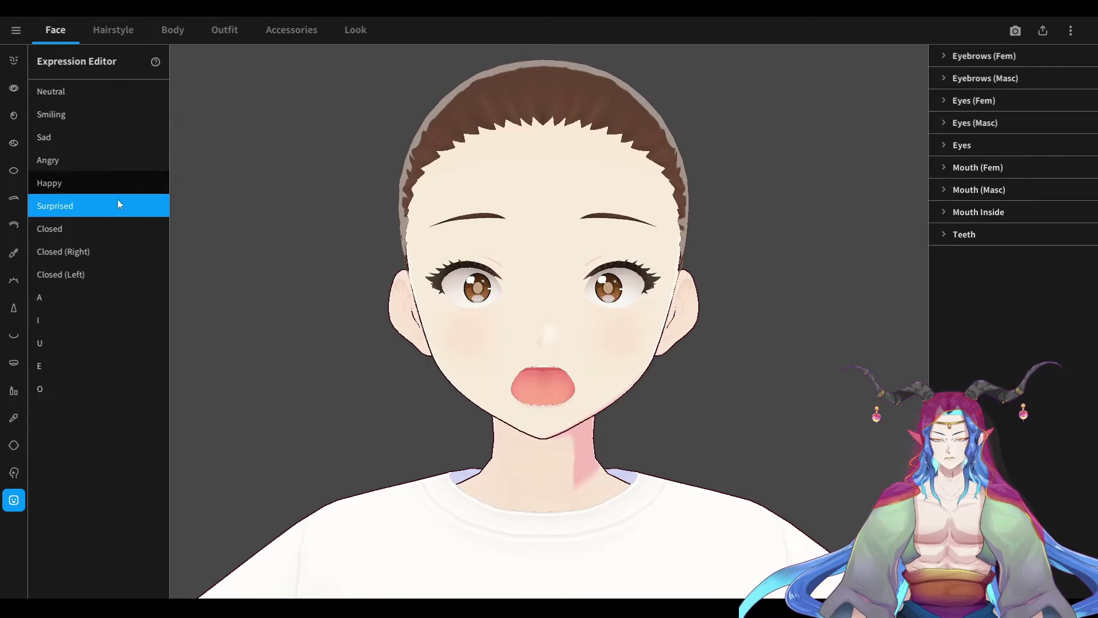
{"action": "left_click", "coordinate": [961, 168]}
Set the matching Eyes value to 90,833 for the Closed and Closed (Right) expressions, and select the Closed (Left) expression
{"action": "left_click", "coordinate": [52, 228]}
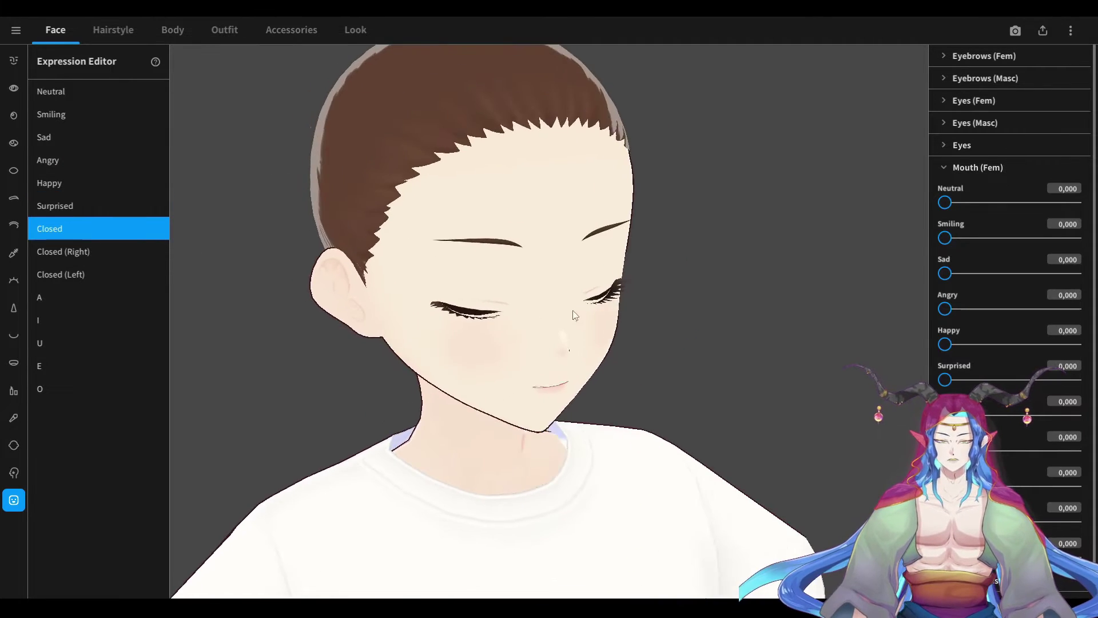
{"action": "right_click_drag", "start_coordinate": [418, 323], "coordinate": [383, 260]}
{"action": "left_click", "coordinate": [941, 166]}
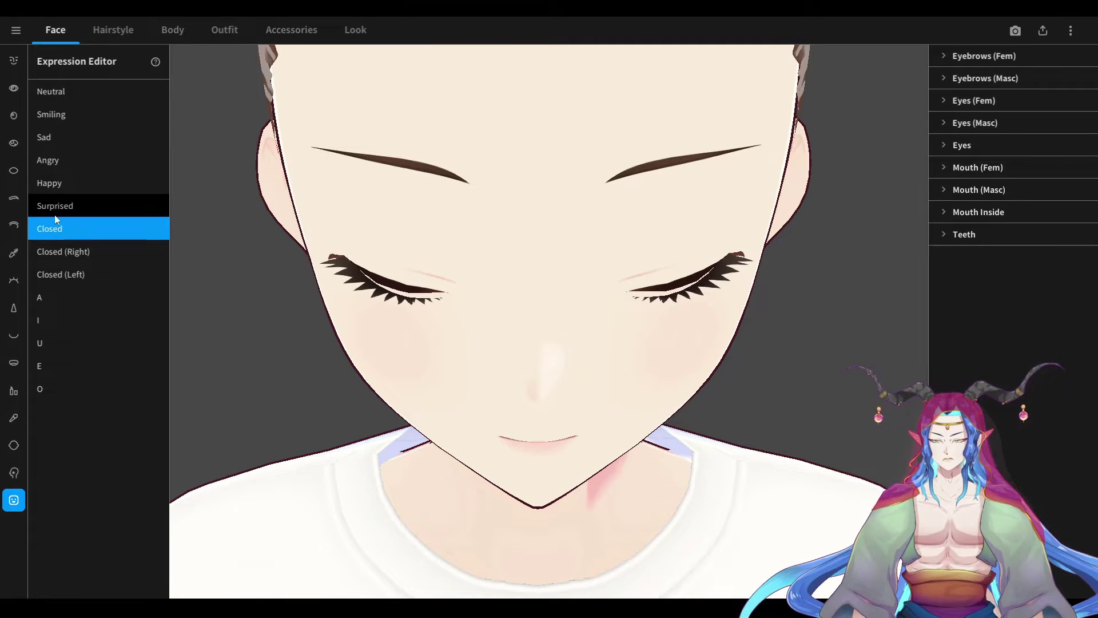
{"action": "left_click", "coordinate": [52, 230]}
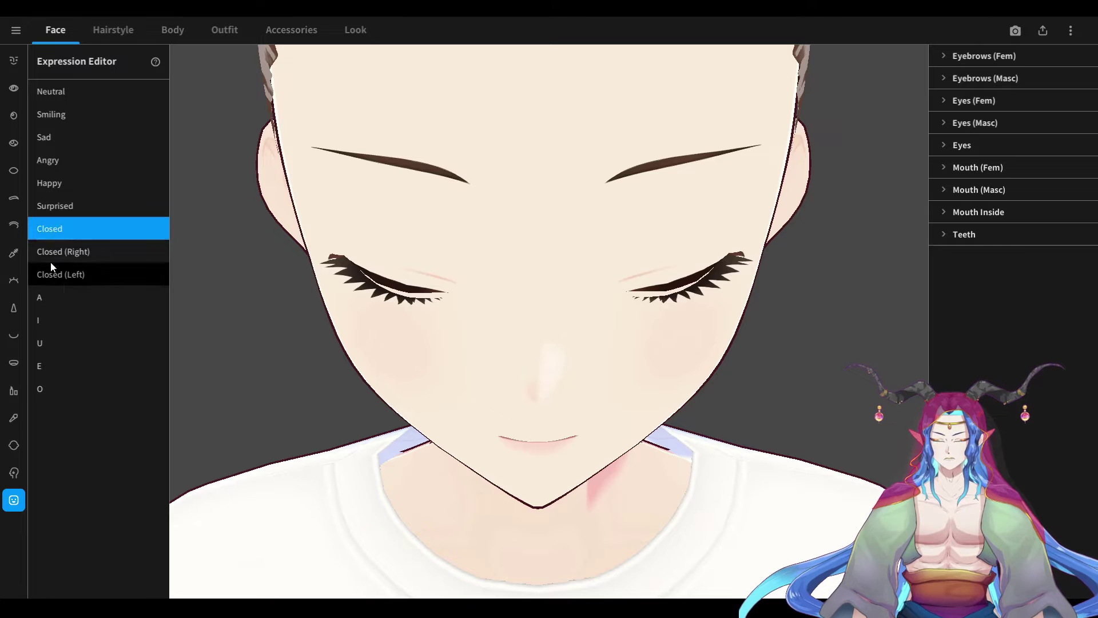
{"action": "right_click_drag", "start_coordinate": [369, 293], "coordinate": [376, 285]}
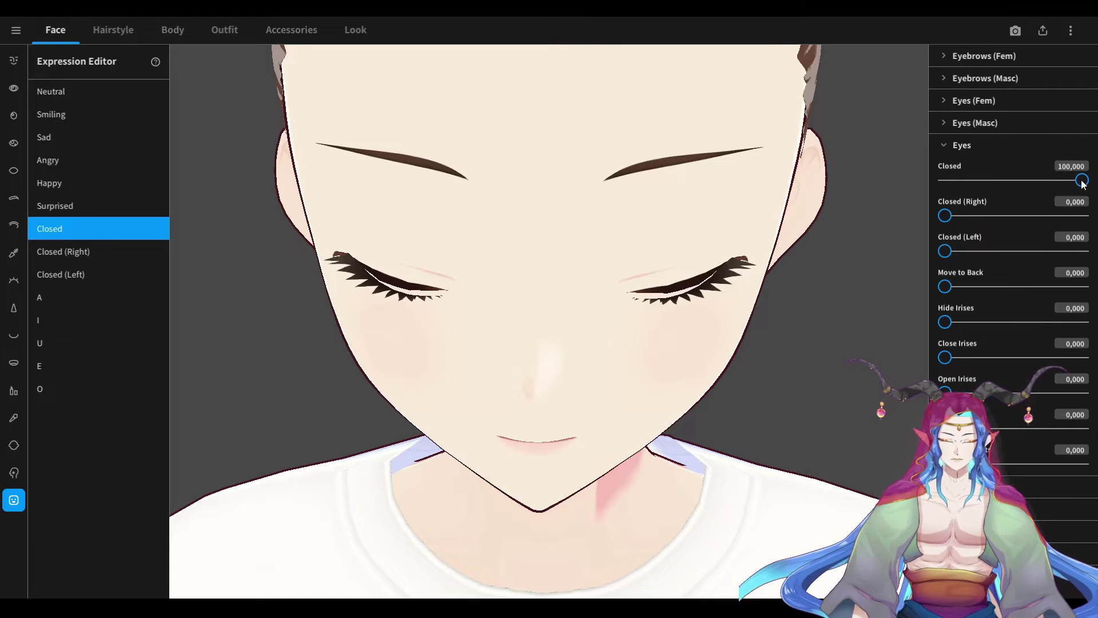
{"action": "left_click_drag", "start_coordinate": [1083, 182], "coordinate": [1069, 181]}
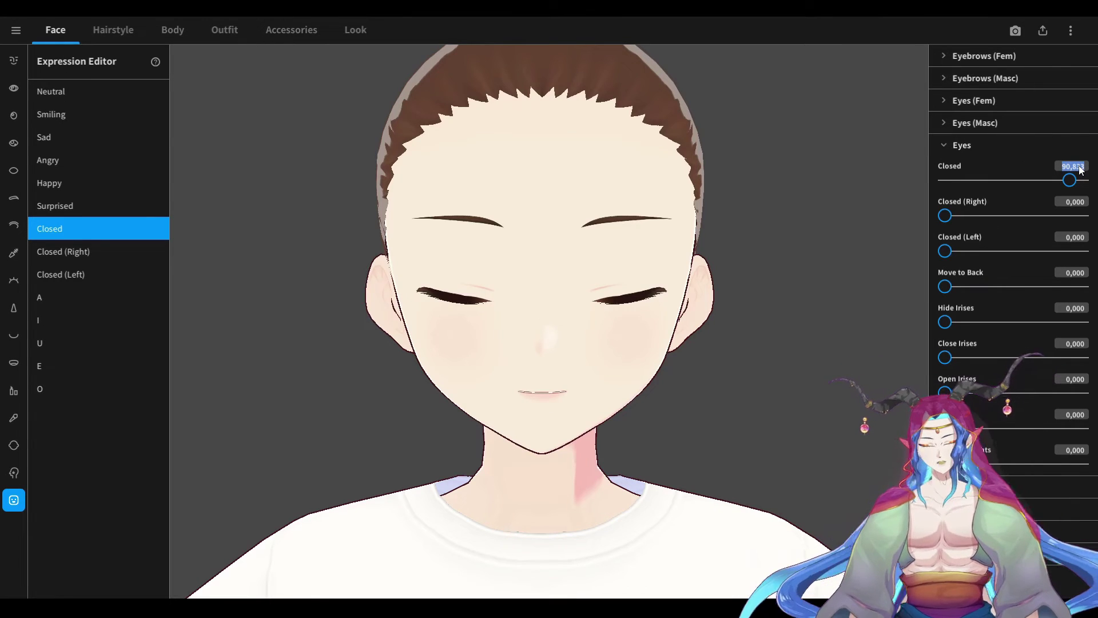
{"action": "left_click", "coordinate": [62, 252]}
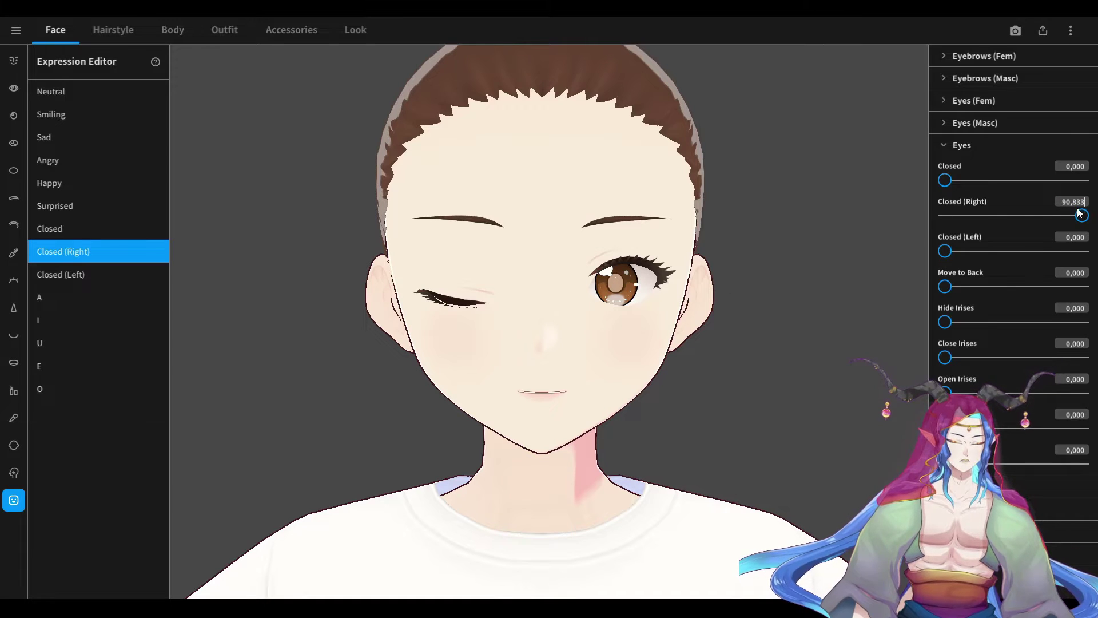
{"action": "left_click", "coordinate": [83, 274]}
Preview the mouth shapes I, U, A, E and O and check the adjusted Smiling and Angry expressions
{"action": "left_click", "coordinate": [43, 321]}
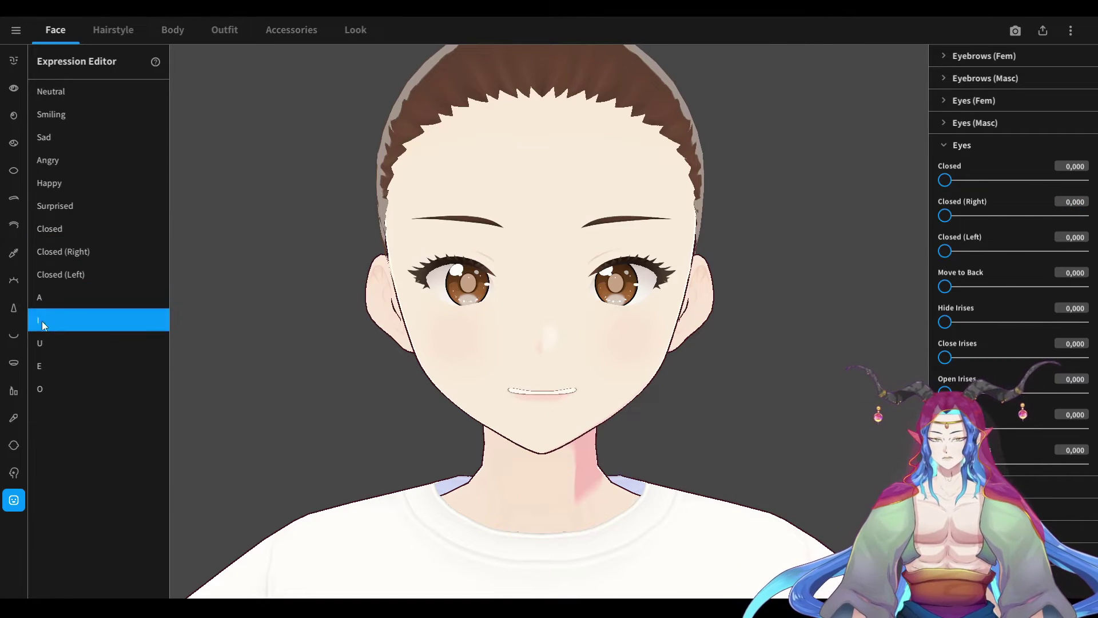
{"action": "left_click", "coordinate": [42, 339]}
{"action": "left_click", "coordinate": [40, 297]}
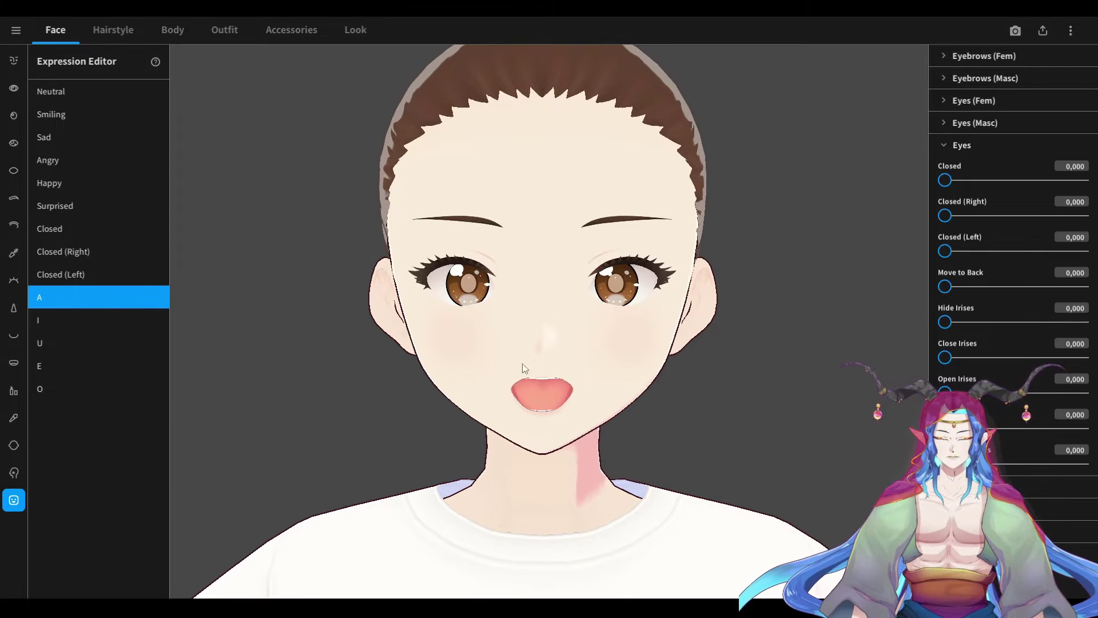
{"action": "left_click", "coordinate": [63, 366]}
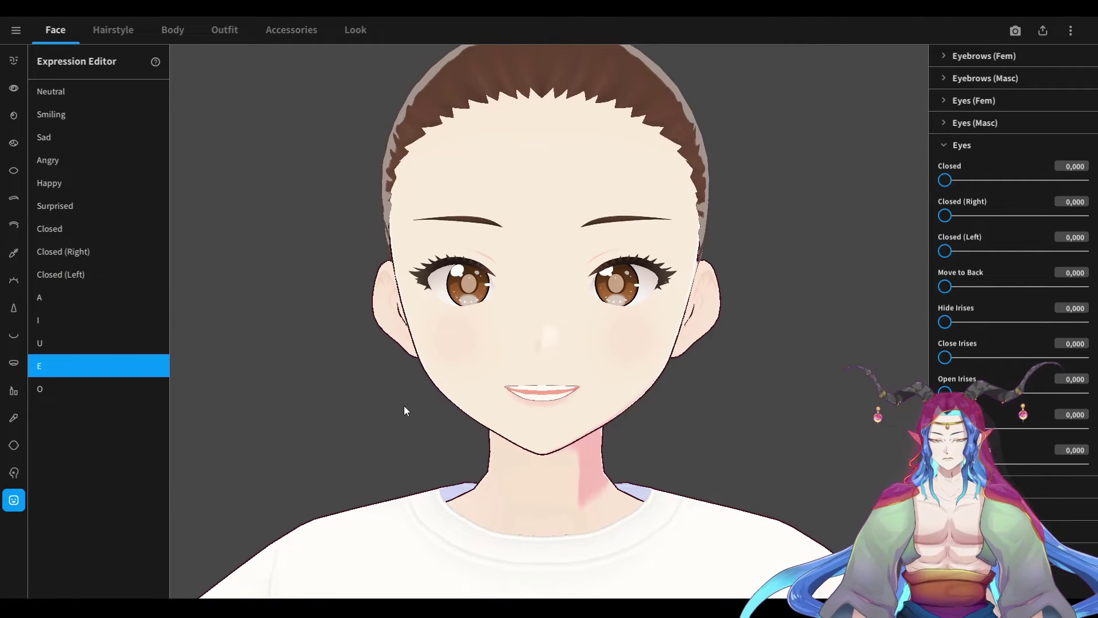
{"action": "left_click", "coordinate": [81, 388]}
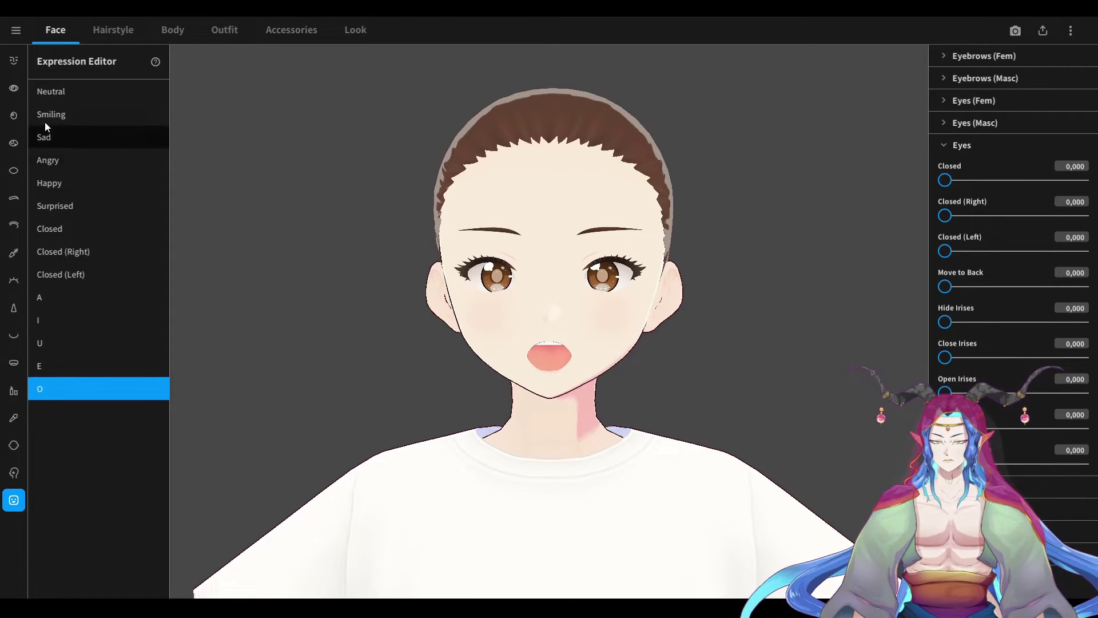
{"action": "left_click", "coordinate": [82, 114]}
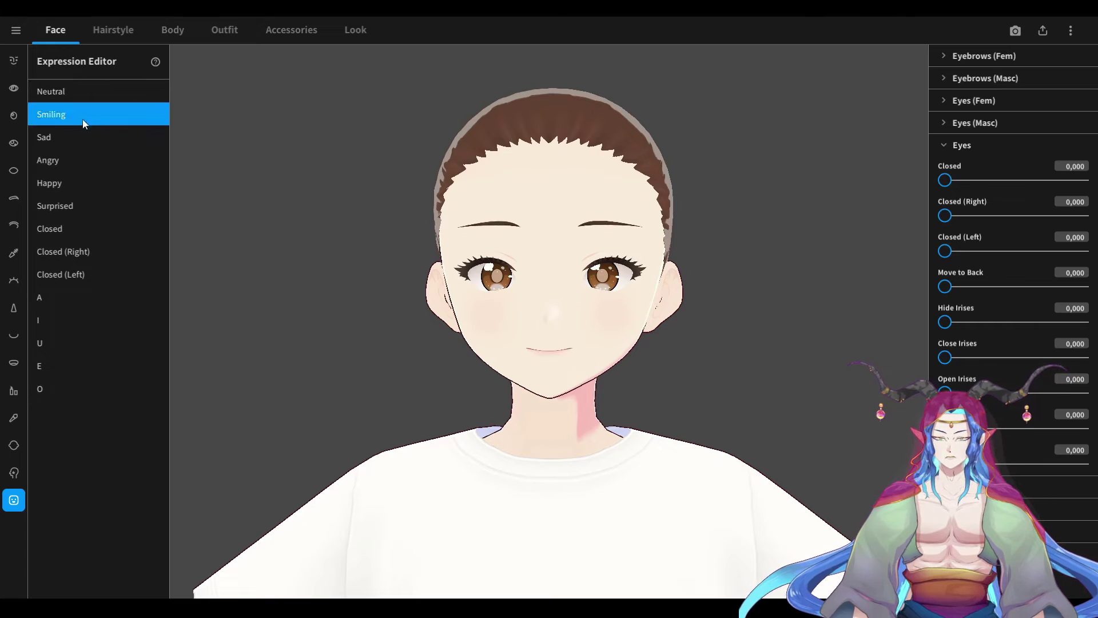
{"action": "left_click", "coordinate": [63, 160]}
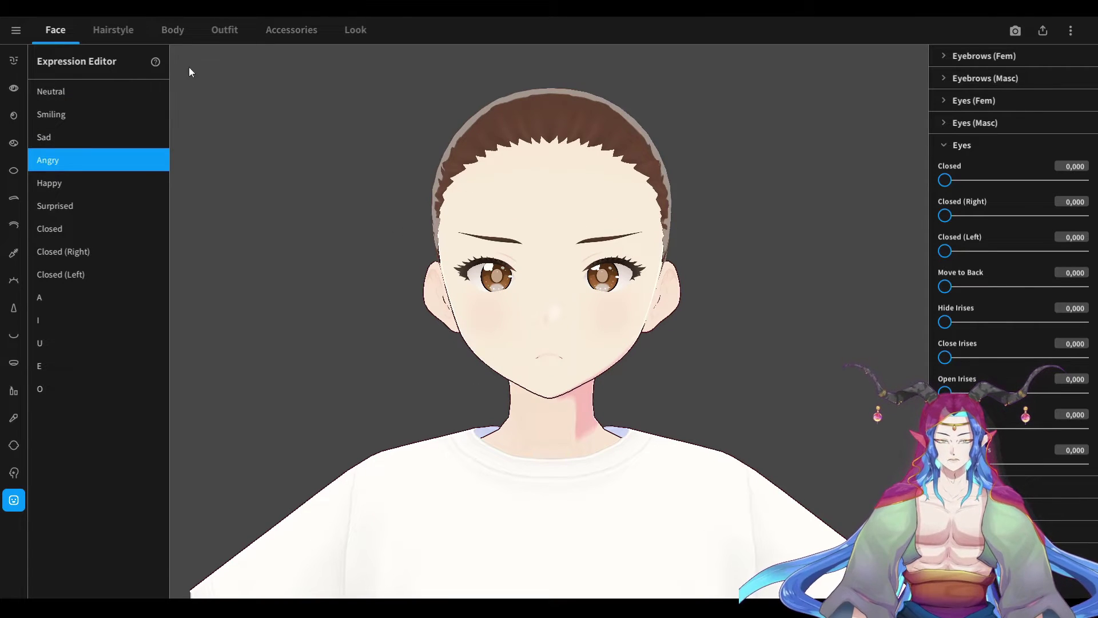
{"action": "left_click", "coordinate": [105, 29]}
{"action": "left_click", "coordinate": [172, 31]}
{"action": "left_click", "coordinate": [225, 30]}
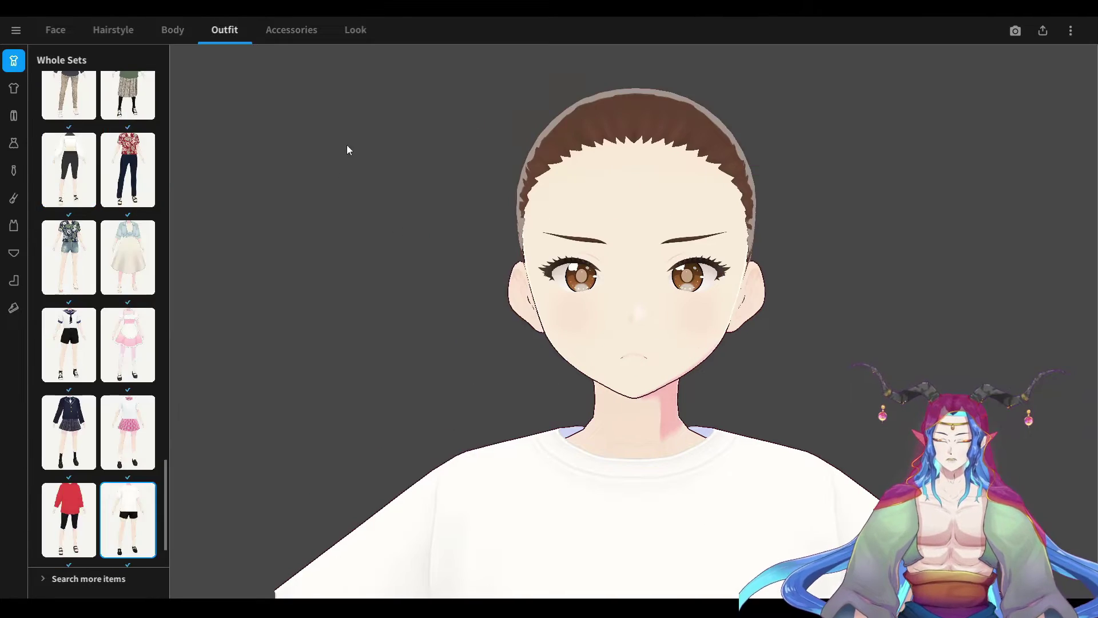
{"action": "left_click", "coordinate": [56, 30]}
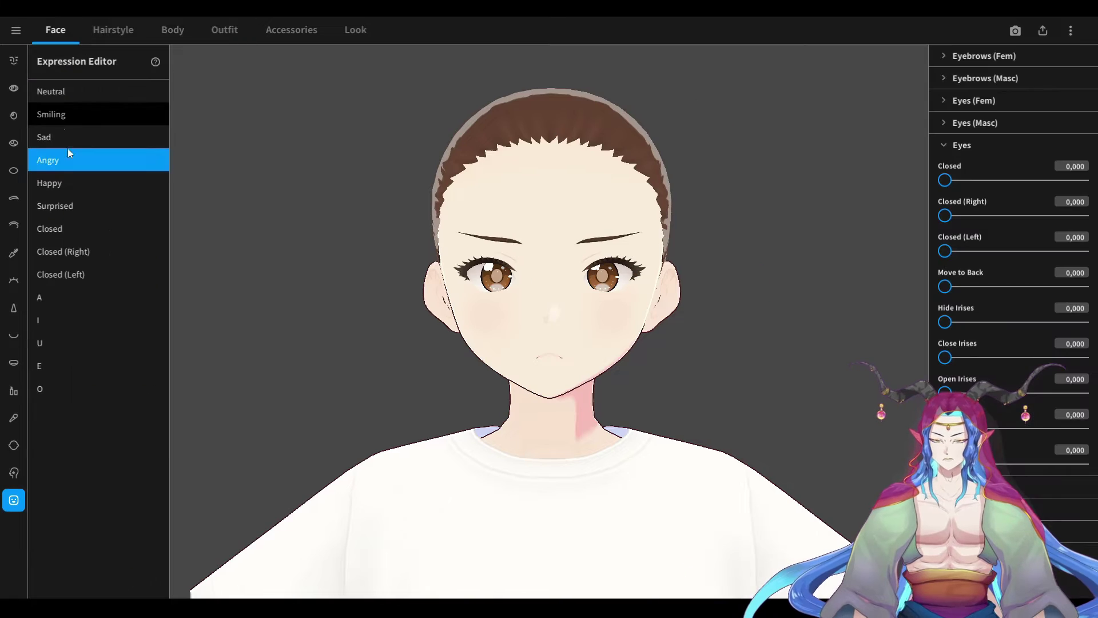
Preview the A expression and examine the avatar's open mouth up close
{"action": "left_click", "coordinate": [43, 297]}
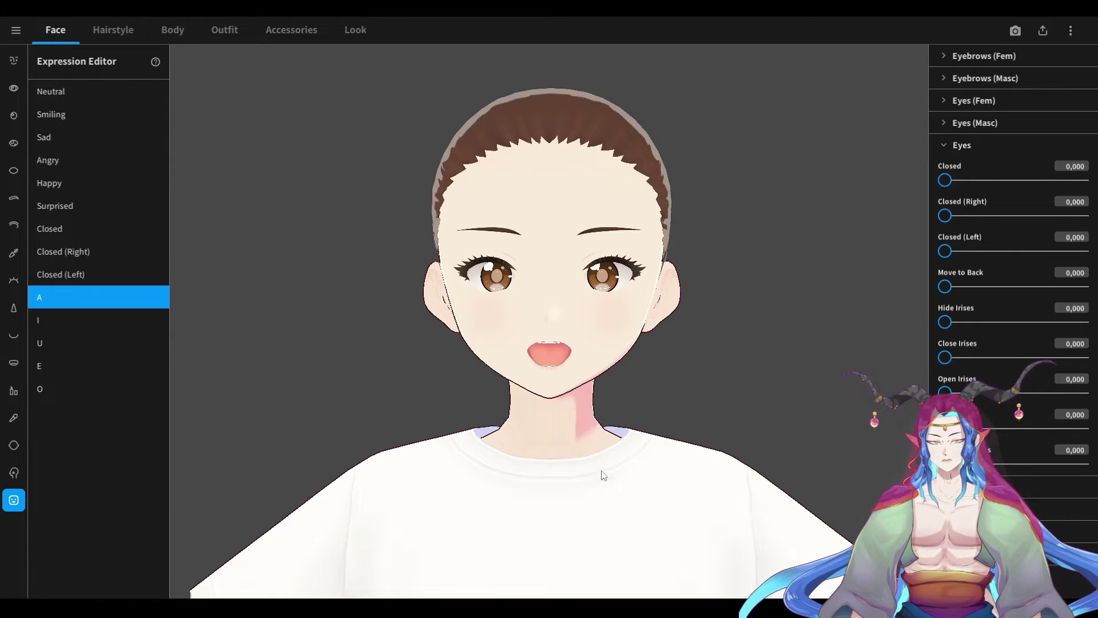
{"action": "scroll", "coordinate": [580, 437], "scroll_direction": "up", "scroll_amount": 5}
{"action": "left_click_drag", "start_coordinate": [572, 422], "coordinate": [530, 380]}
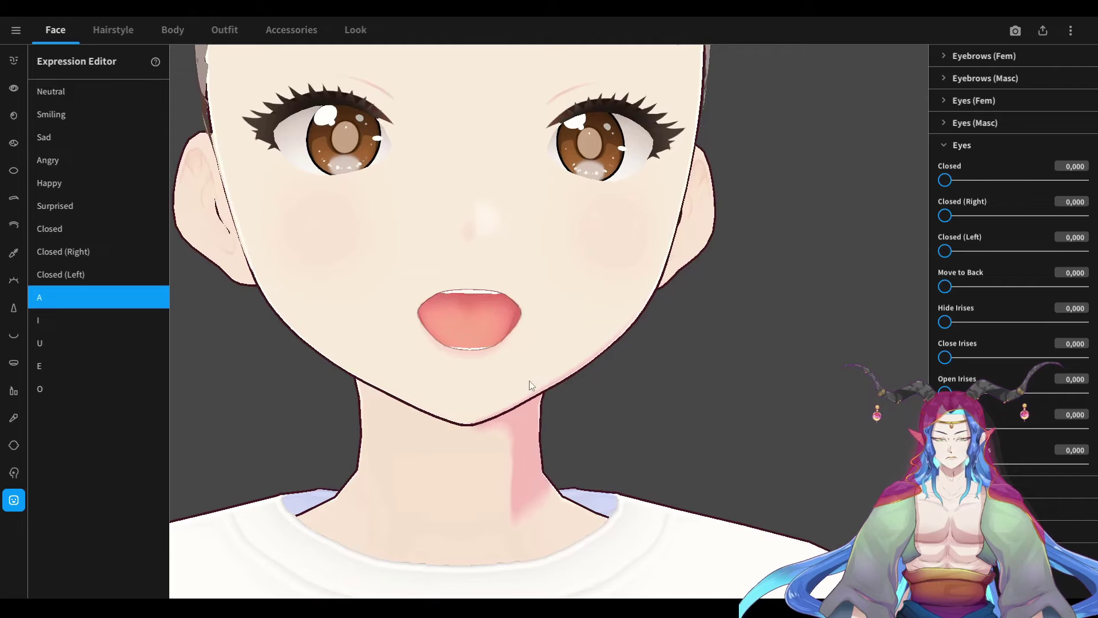
Open the Mouth Inside texture for editing, pick a bright red brush color and paint a short stroke on the tongue area
{"action": "left_click", "coordinate": [9, 366]}
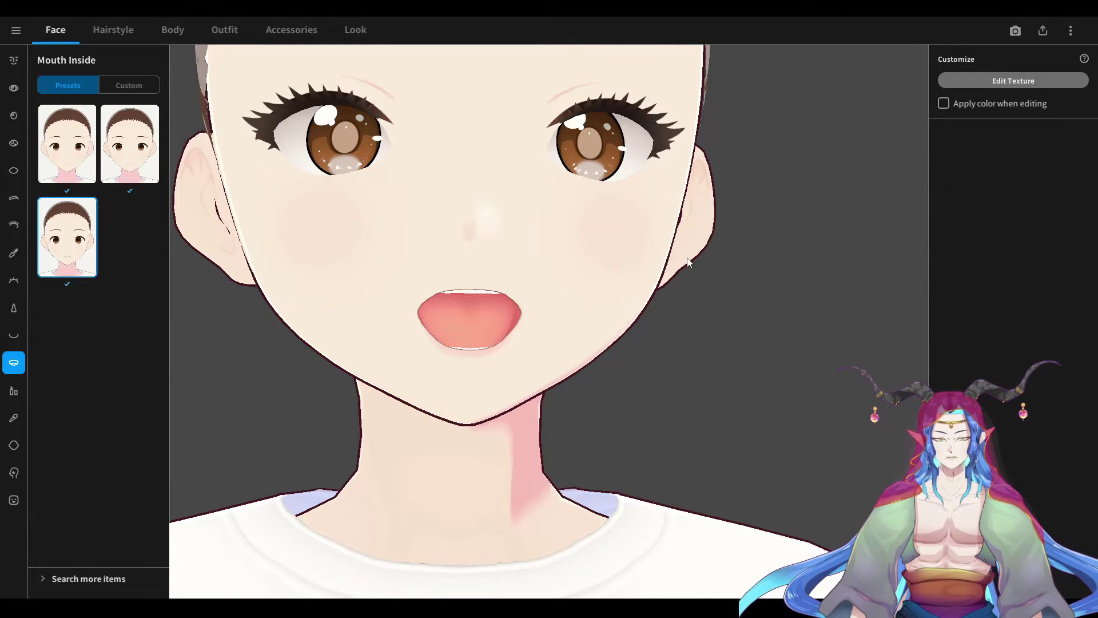
{"action": "left_click", "coordinate": [1014, 80]}
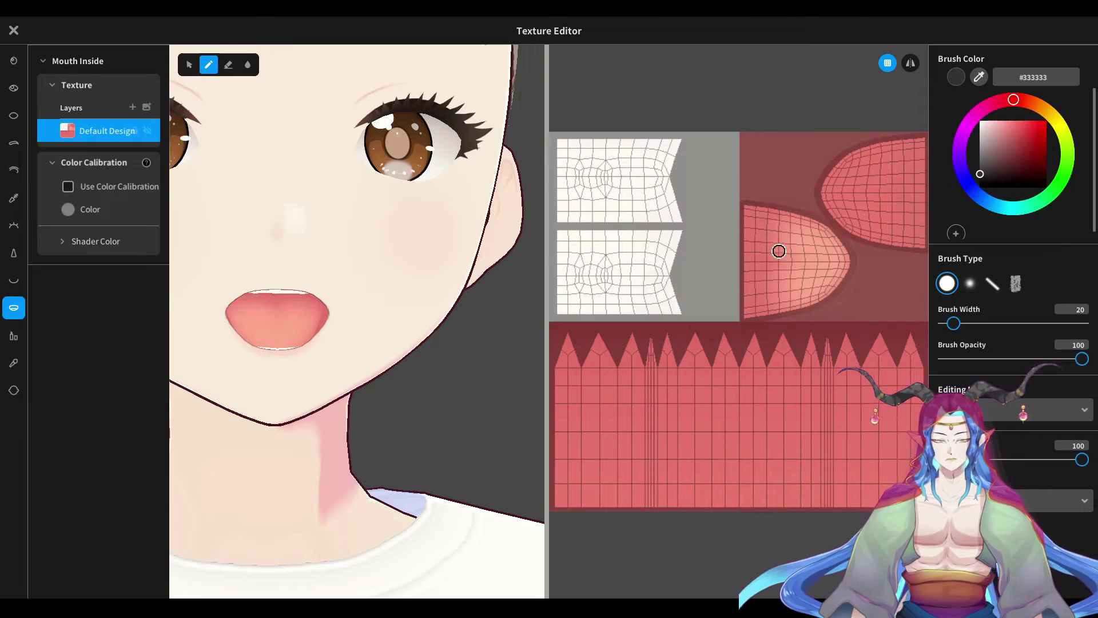
{"action": "left_click", "coordinate": [1047, 135]}
{"action": "left_click_drag", "start_coordinate": [749, 270], "coordinate": [781, 280]}
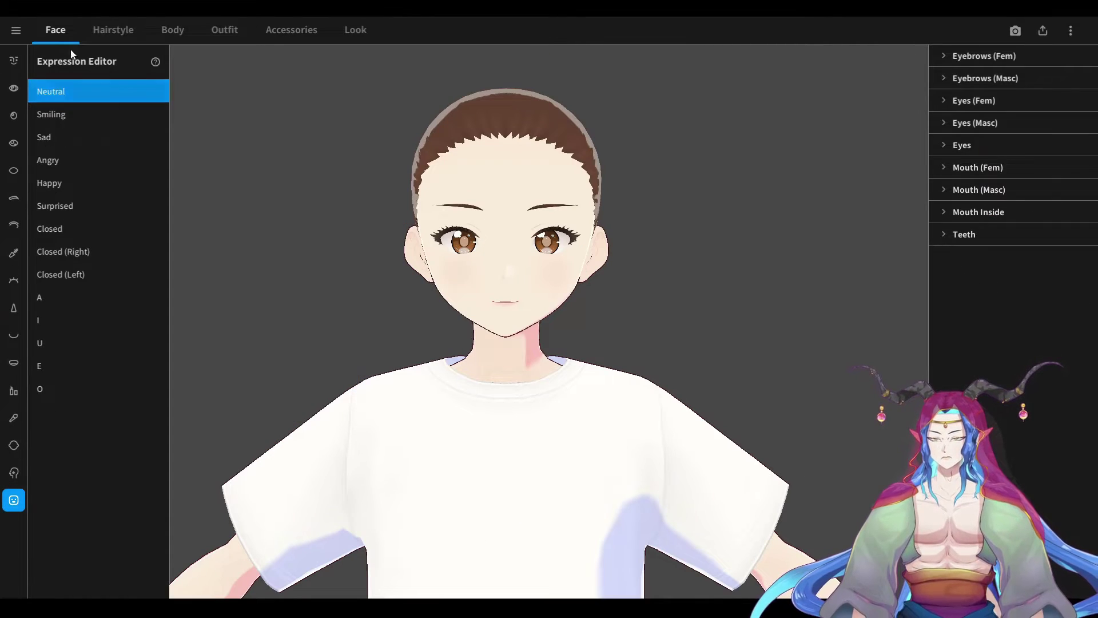
Try several preset hairstyle sets on the avatar, ending with the short hair with two buns
{"action": "scroll", "coordinate": [448, 278], "scroll_direction": "up", "scroll_amount": 2}
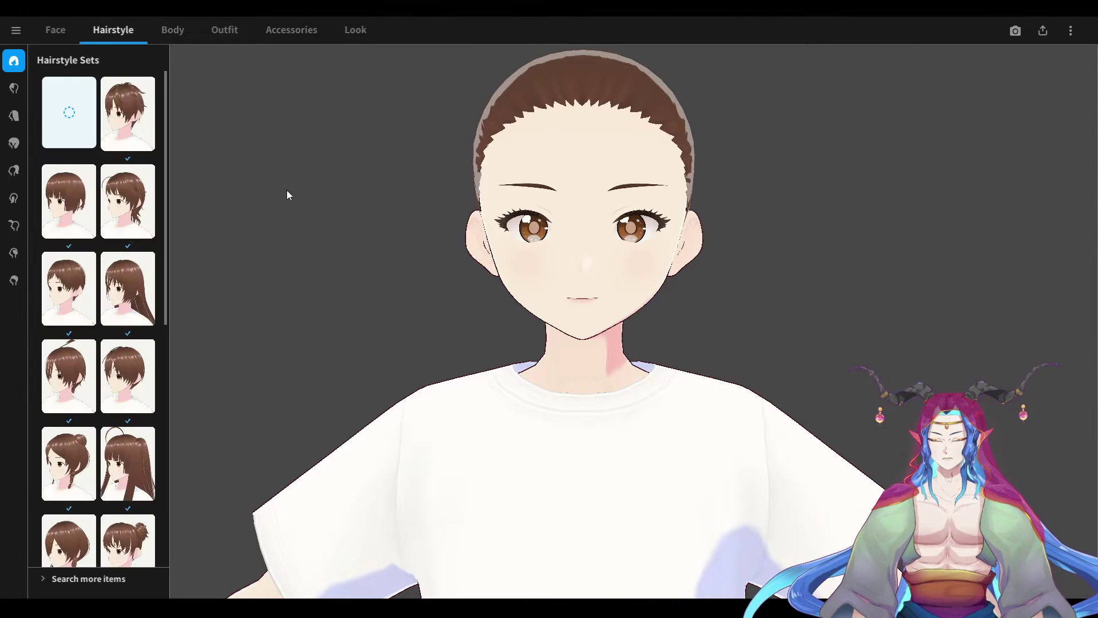
{"action": "left_click", "coordinate": [130, 117]}
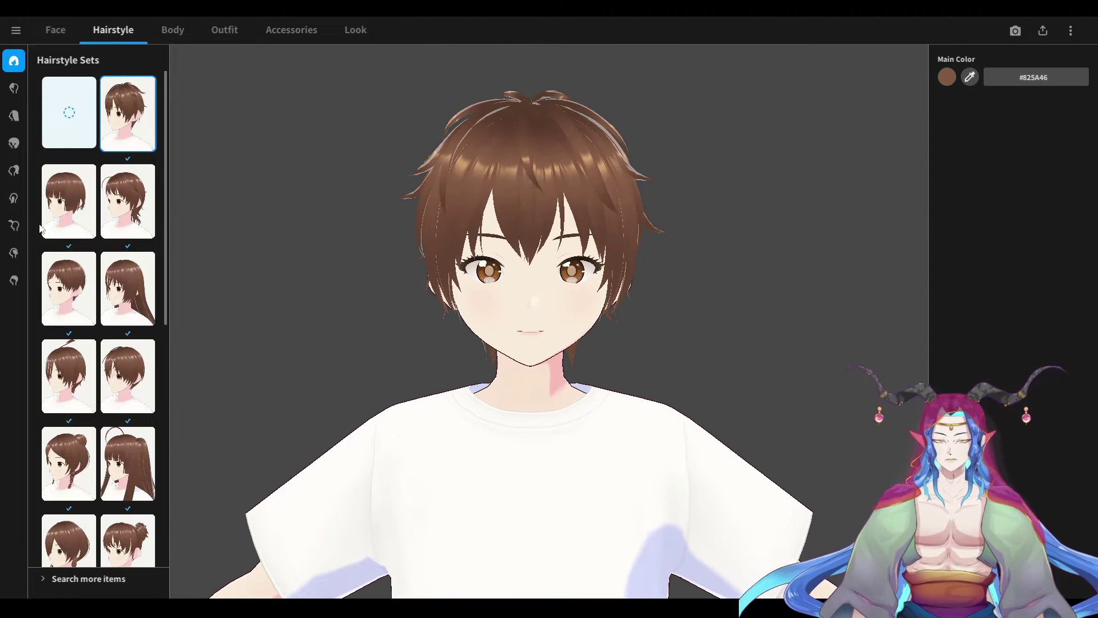
{"action": "left_click", "coordinate": [128, 201]}
{"action": "left_click", "coordinate": [128, 289]}
{"action": "left_click", "coordinate": [128, 376]}
{"action": "scroll", "coordinate": [129, 418], "scroll_direction": "down", "scroll_amount": 2}
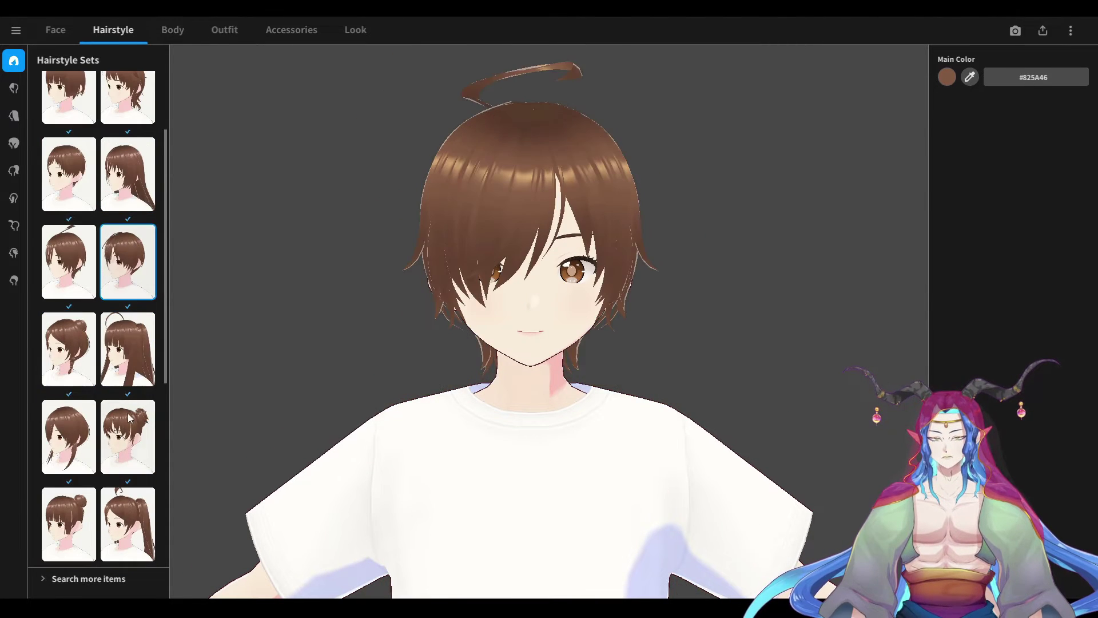
{"action": "left_click", "coordinate": [128, 418]}
Clear the hair so the head is bald and show the custom Front hair items
{"action": "left_click", "coordinate": [14, 88]}
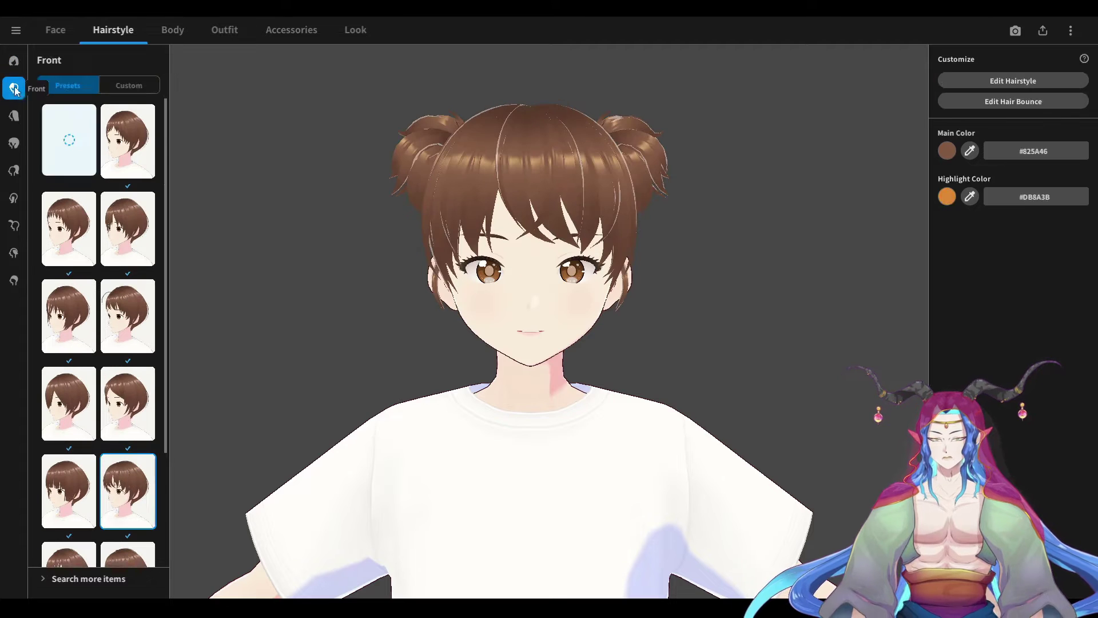
{"action": "left_click", "coordinate": [63, 122]}
{"action": "left_click", "coordinate": [14, 60]}
{"action": "left_click", "coordinate": [22, 88]}
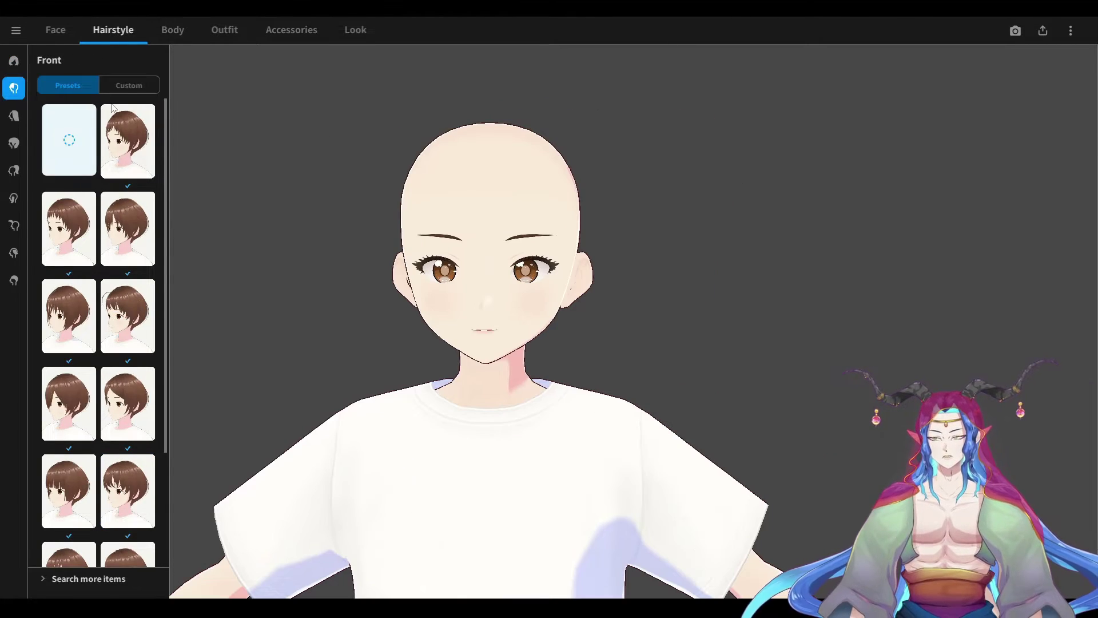
{"action": "left_click", "coordinate": [128, 87]}
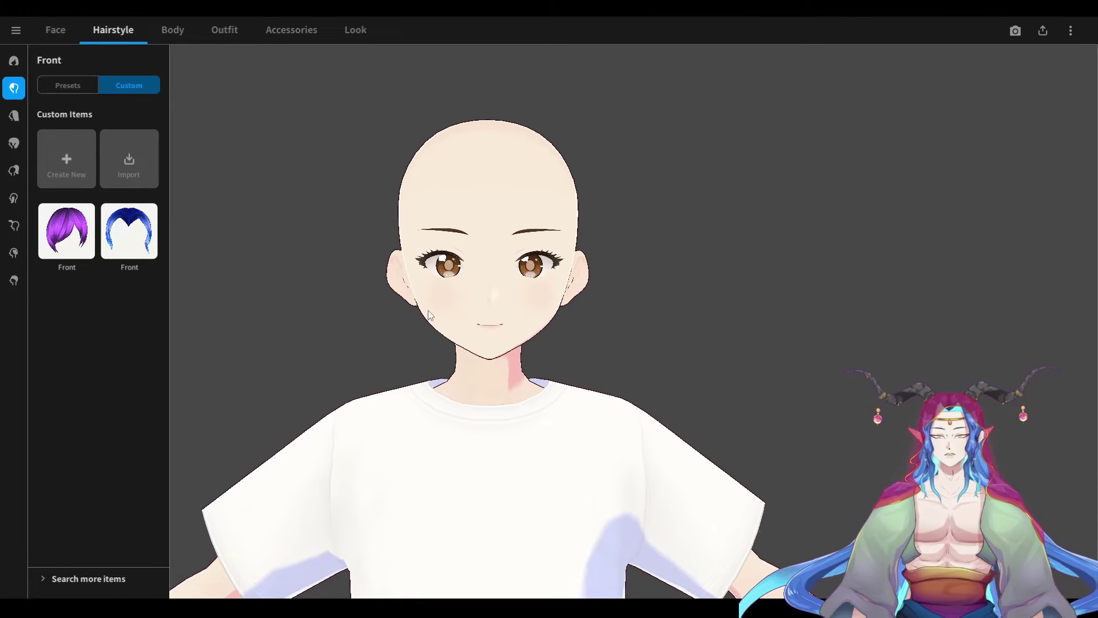
Assemble a hairstyle from separate presets: flipped-out back hair, side-swept bangs, long twin tails, a heart-shaped ahoge and base hair
{"action": "left_click", "coordinate": [14, 116]}
{"action": "left_click", "coordinate": [135, 228]}
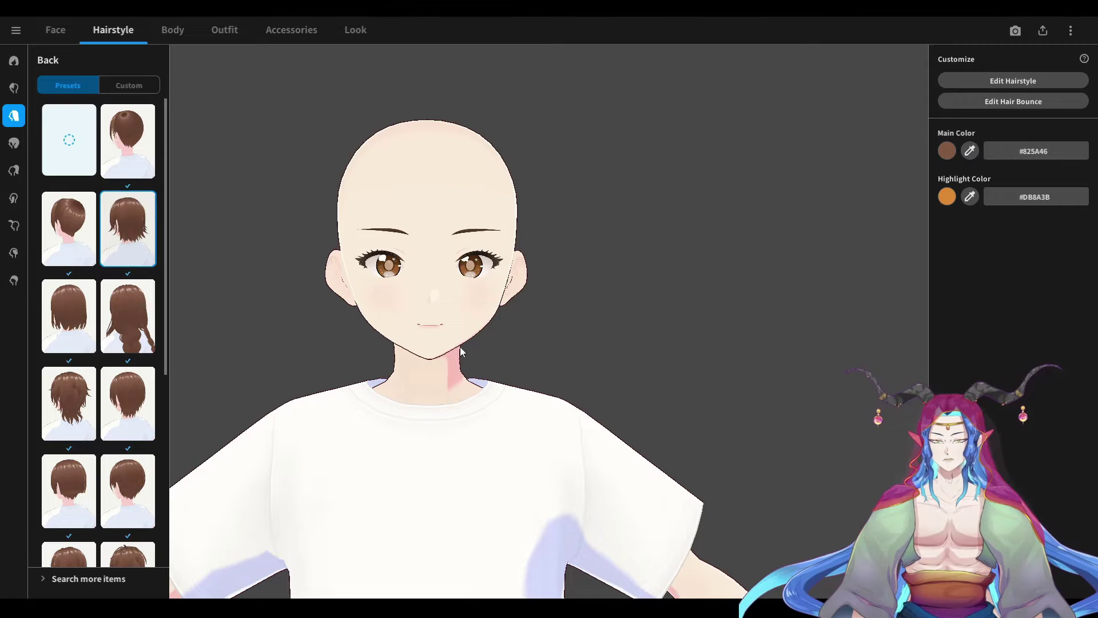
{"action": "middle_click_drag", "start_coordinate": [402, 348], "coordinate": [464, 350]}
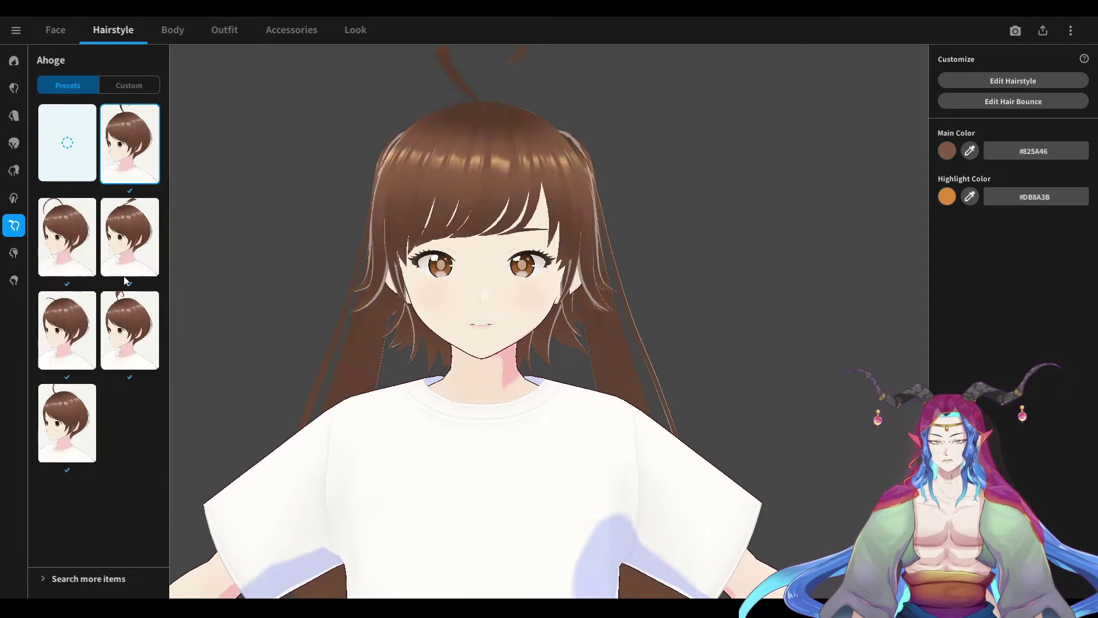
{"action": "left_click", "coordinate": [14, 253]}
{"action": "left_click", "coordinate": [14, 280]}
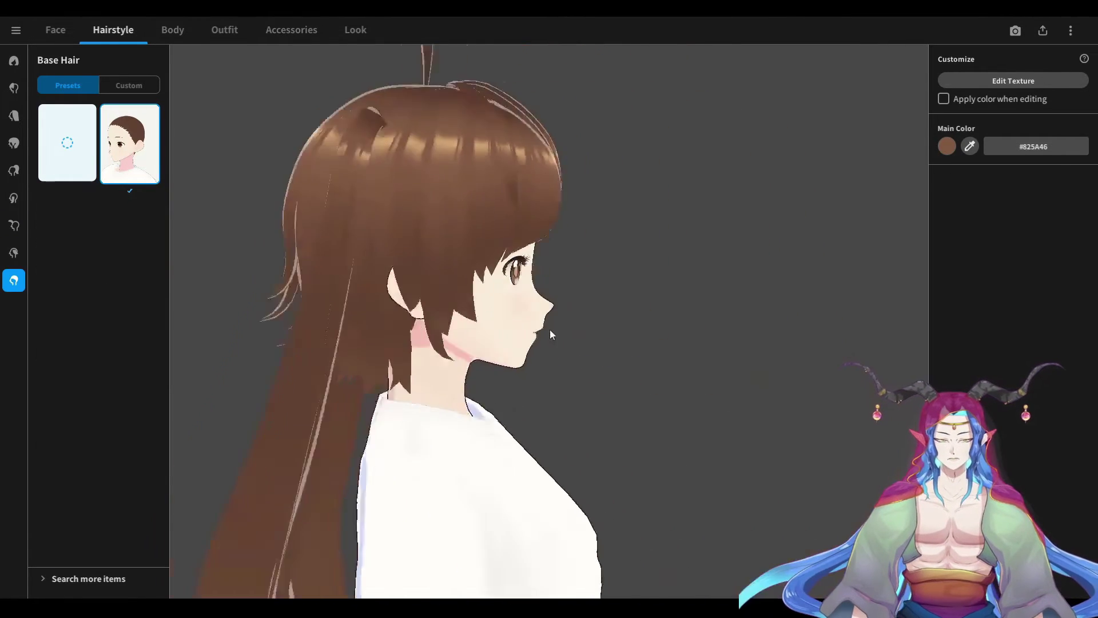
{"action": "right_click_drag", "start_coordinate": [504, 330], "coordinate": [508, 333]}
{"action": "middle_click_drag", "start_coordinate": [510, 331], "coordinate": [506, 305]}
{"action": "scroll", "coordinate": [502, 300], "scroll_direction": "down", "scroll_amount": 3}
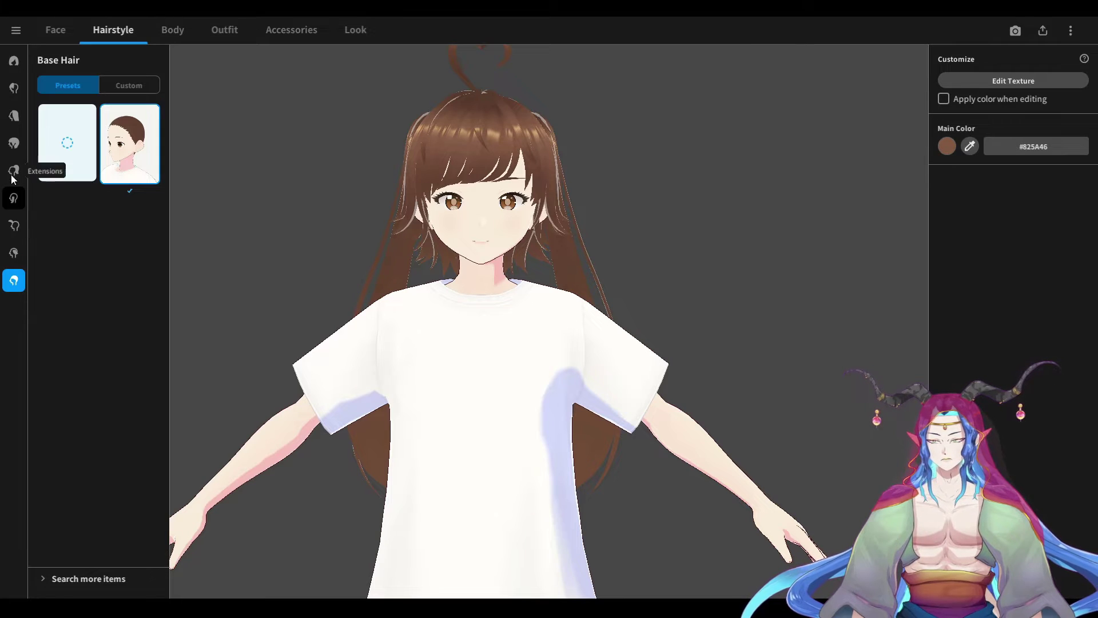
Open the side-swept front hair in the hairstyle editor and add a group of freehand hair guides
{"action": "left_click", "coordinate": [12, 87]}
{"action": "scroll", "coordinate": [143, 407], "scroll_direction": "down", "scroll_amount": 3}
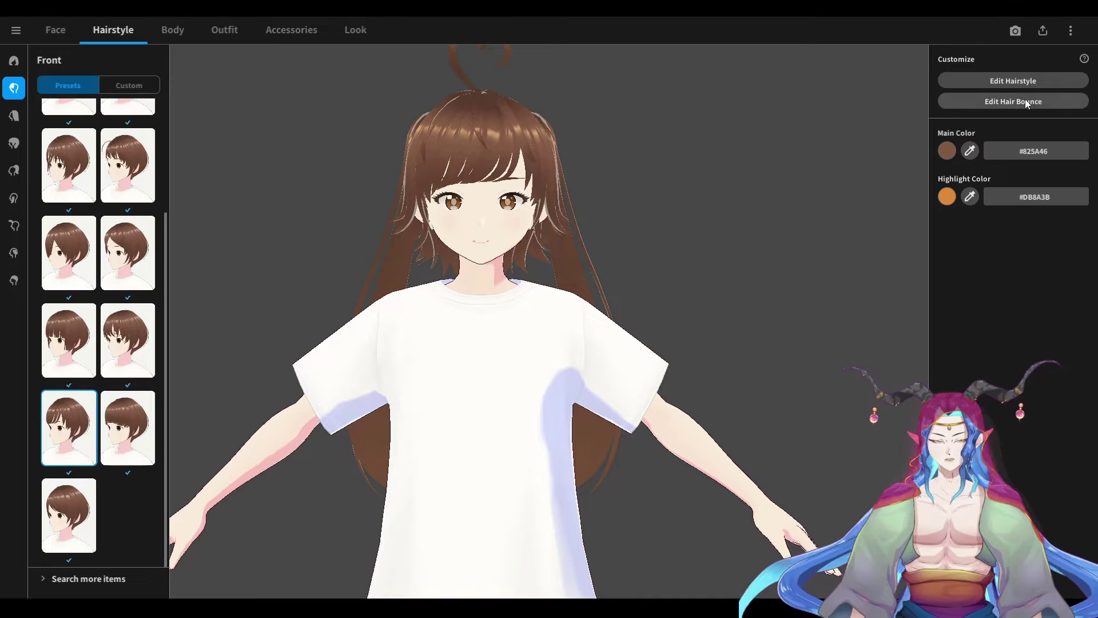
{"action": "left_click", "coordinate": [1023, 80]}
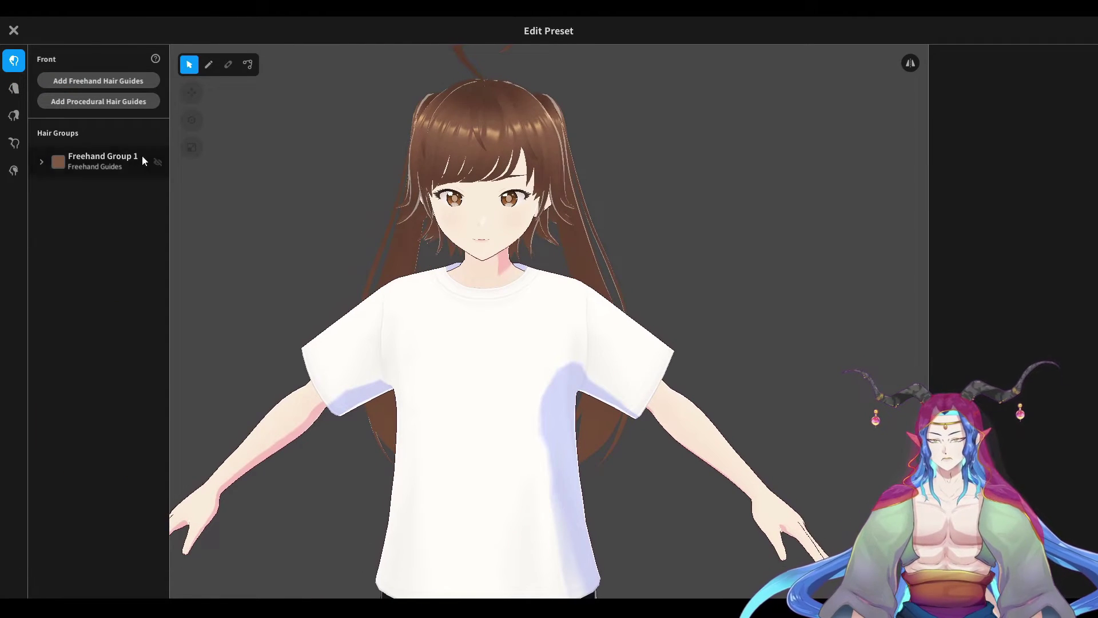
{"action": "left_click", "coordinate": [72, 80]}
{"action": "left_click", "coordinate": [90, 192]}
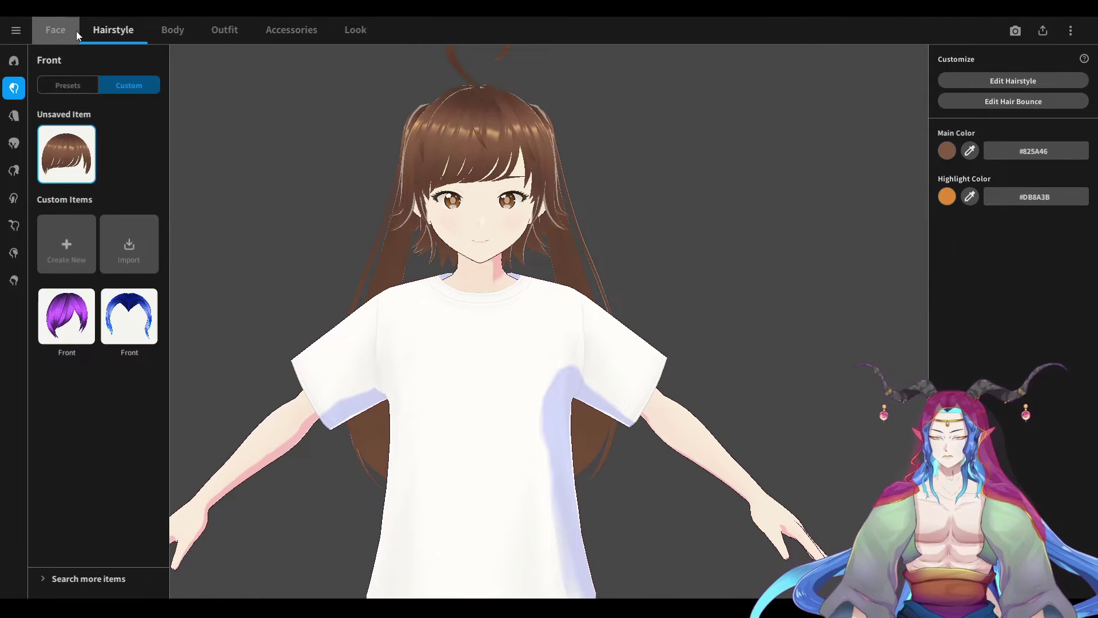
Examine the whole-body parameters such as height, body size, head size and head width
{"action": "left_click", "coordinate": [62, 32]}
{"action": "left_click", "coordinate": [115, 32]}
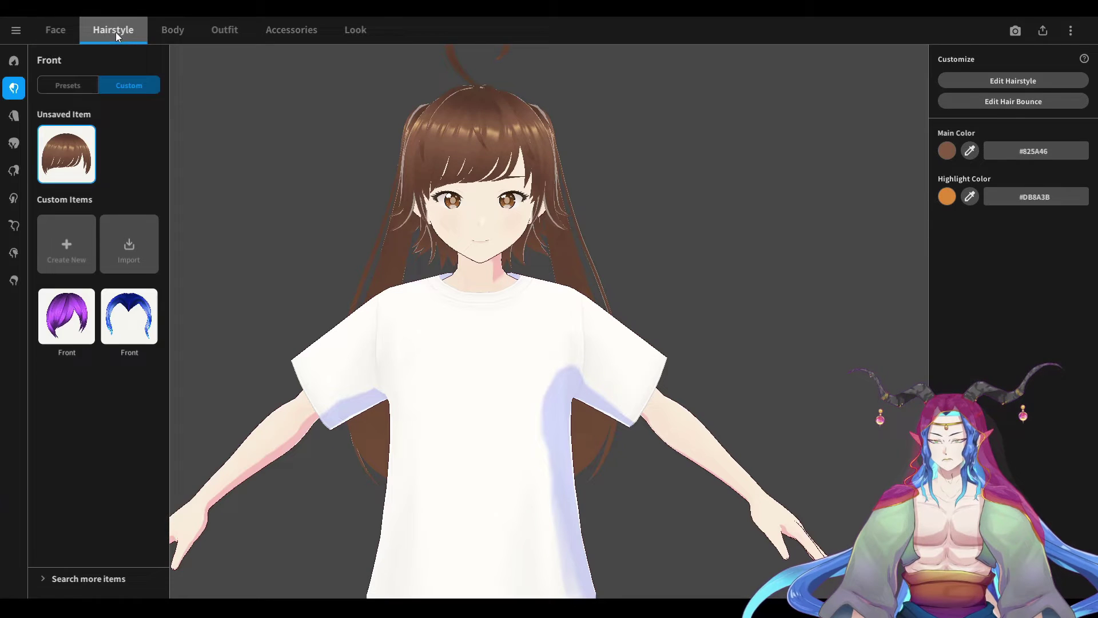
{"action": "left_click", "coordinate": [178, 35]}
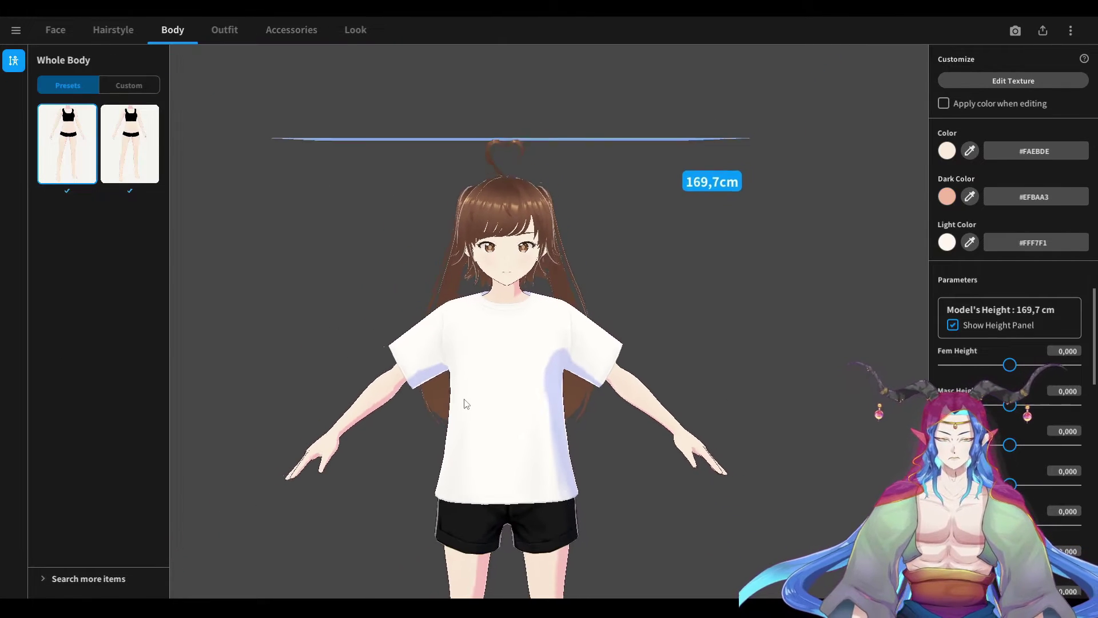
{"action": "scroll", "coordinate": [1019, 424], "scroll_direction": "down", "scroll_amount": 2}
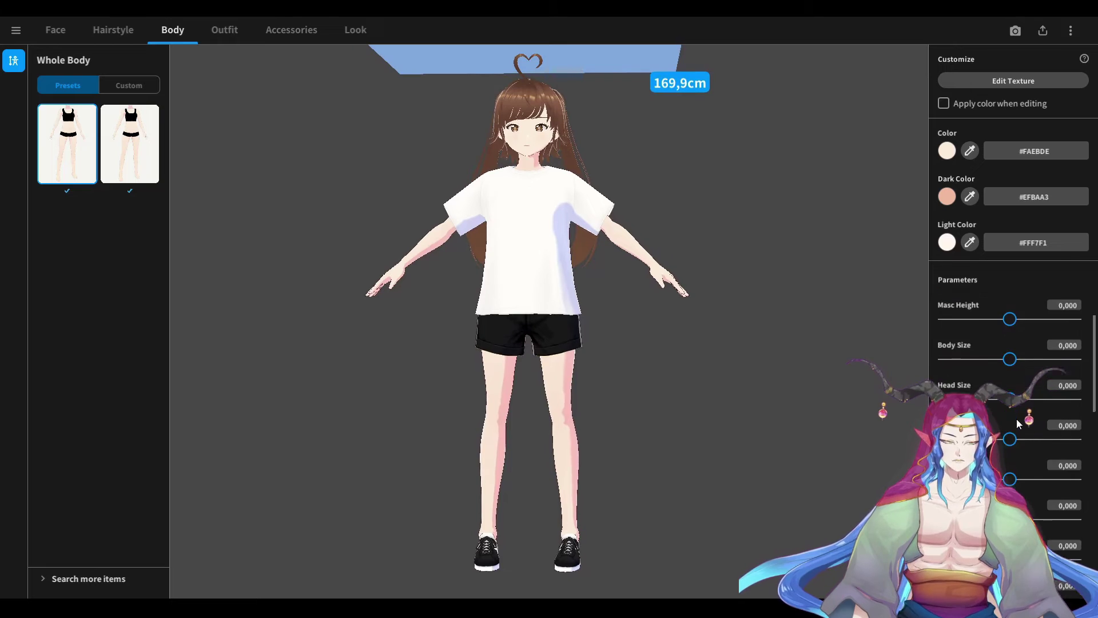
{"action": "scroll", "coordinate": [1019, 424], "scroll_direction": "down", "scroll_amount": 2}
{"action": "scroll", "coordinate": [304, 306], "scroll_direction": "up", "scroll_amount": 3}
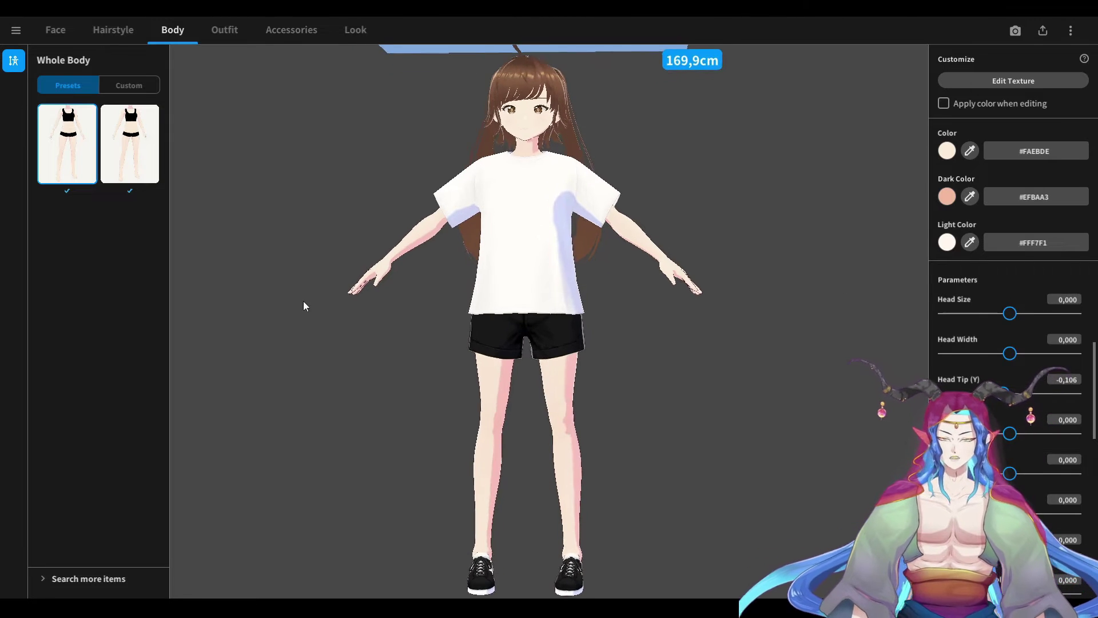
{"action": "scroll", "coordinate": [1024, 366], "scroll_direction": "down", "scroll_amount": 3}
Dress the avatar in the navy strapless dress set with the gold sash and check it from several angles
{"action": "left_click", "coordinate": [225, 30]}
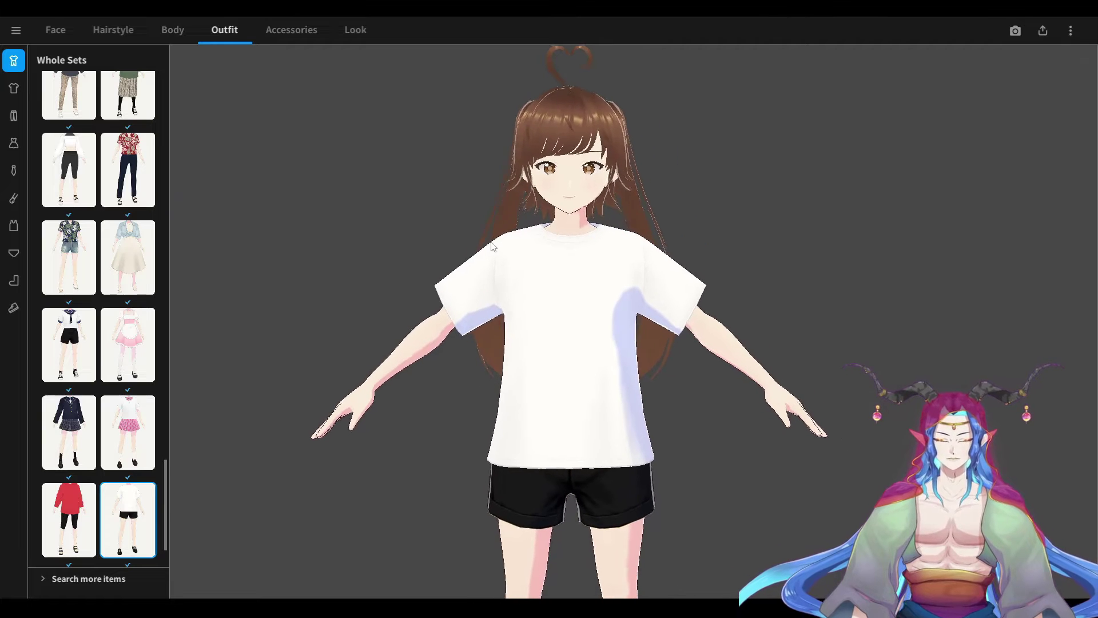
{"action": "scroll", "coordinate": [171, 343], "scroll_direction": "up", "scroll_amount": 5}
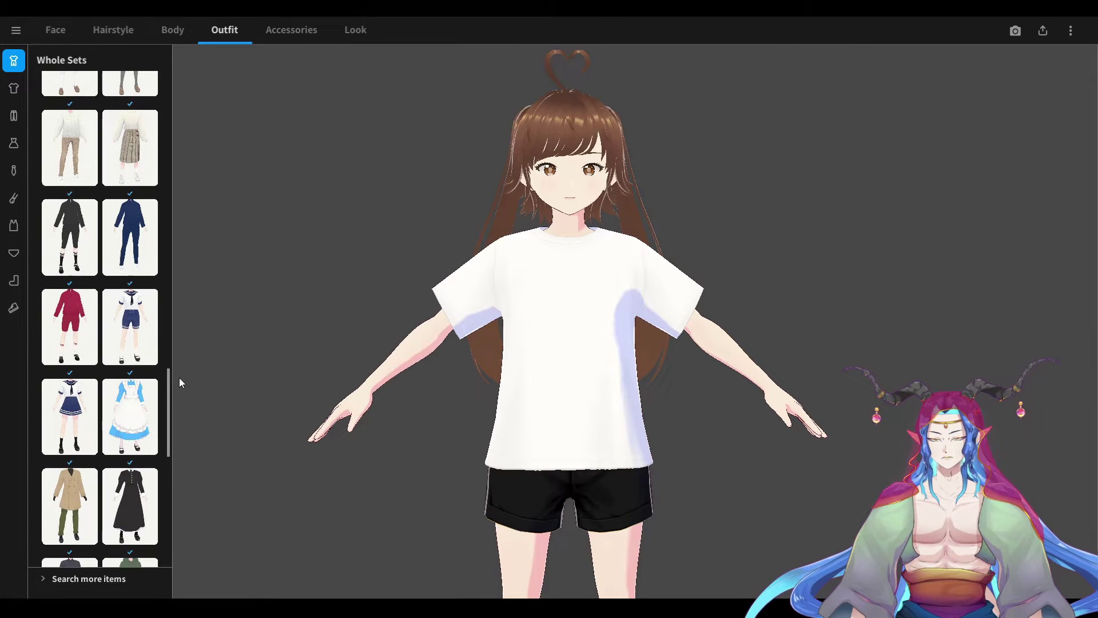
{"action": "left_click_drag", "start_coordinate": [171, 362], "coordinate": [184, 364]}
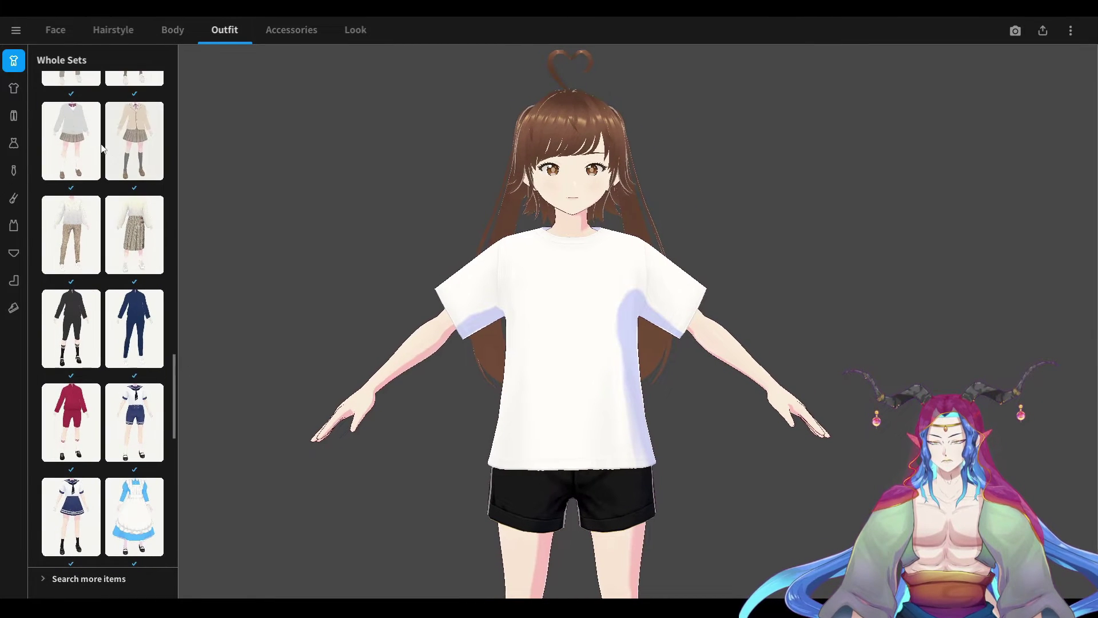
{"action": "scroll", "coordinate": [103, 148], "scroll_direction": "up", "scroll_amount": 10}
{"action": "left_click", "coordinate": [134, 117]}
{"action": "right_click_drag", "start_coordinate": [611, 401], "coordinate": [610, 298]}
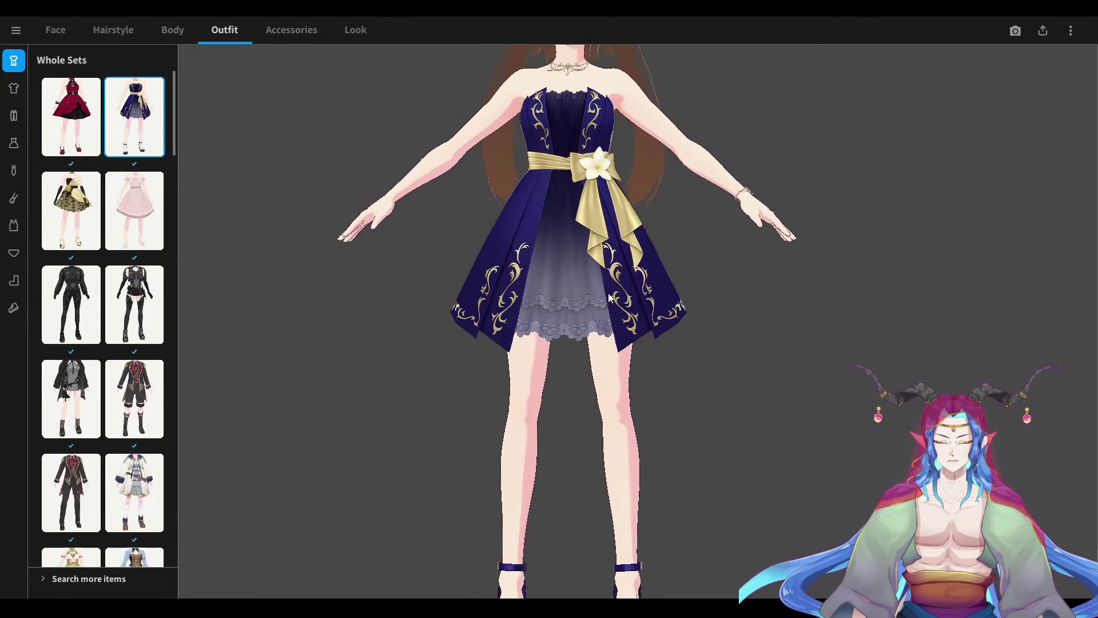
{"action": "mouse_move", "coordinate": [608, 297]}
{"action": "left_mouse_down"}
{"action": "mouse_move", "coordinate": [561, 311]}
{"action": "mouse_move", "coordinate": [621, 314]}
{"action": "left_mouse_up"}
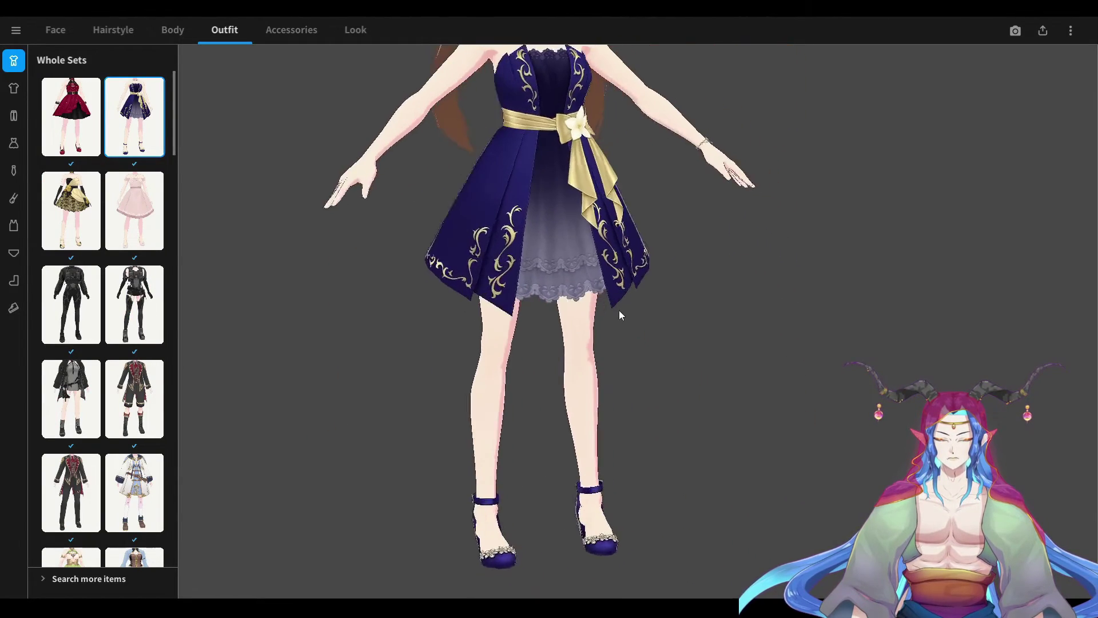
{"action": "scroll", "coordinate": [619, 314], "scroll_direction": "down", "scroll_amount": 3}
{"action": "right_click_drag", "start_coordinate": [619, 314], "coordinate": [660, 393]}
{"action": "scroll", "coordinate": [623, 376], "scroll_direction": "up", "scroll_amount": 4}
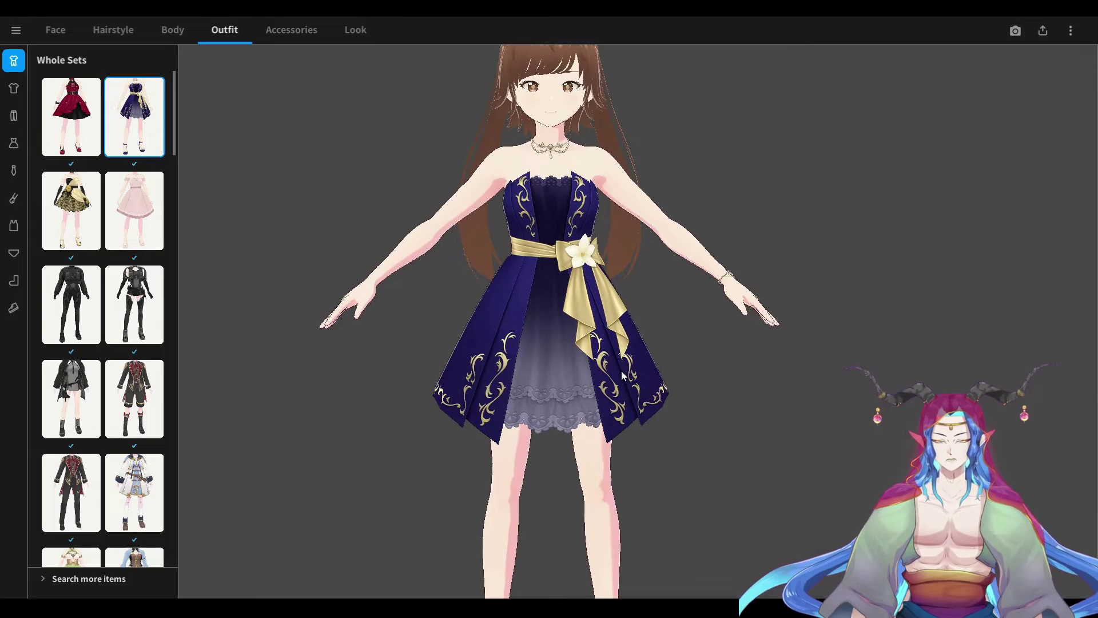
{"action": "scroll", "coordinate": [624, 376], "scroll_direction": "up", "scroll_amount": 2}
Examine the outfit categories for tops, bottoms, dresses, neck and arm accessories, and inner garments
{"action": "left_click", "coordinate": [14, 88]}
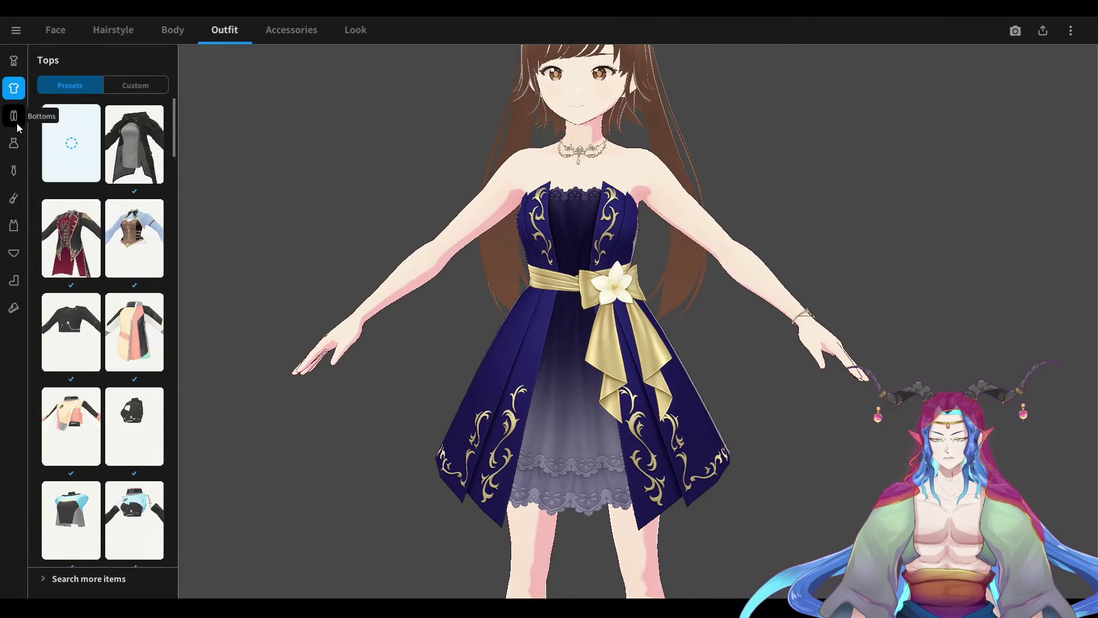
{"action": "left_click", "coordinate": [17, 122]}
{"action": "left_click", "coordinate": [14, 88]}
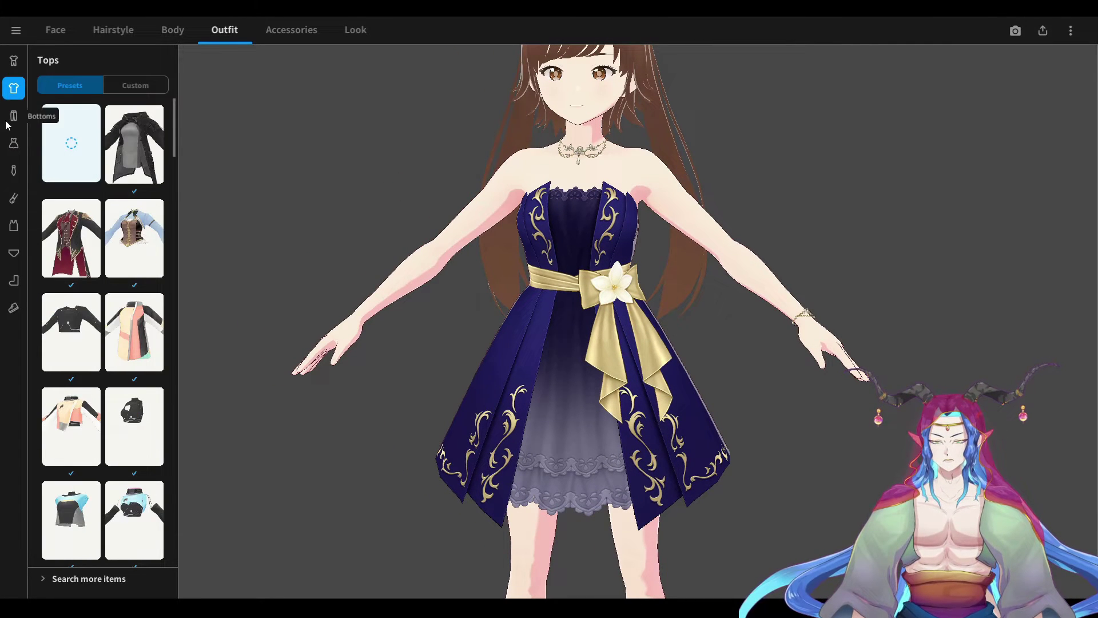
{"action": "left_click", "coordinate": [13, 117]}
{"action": "left_click", "coordinate": [13, 143]}
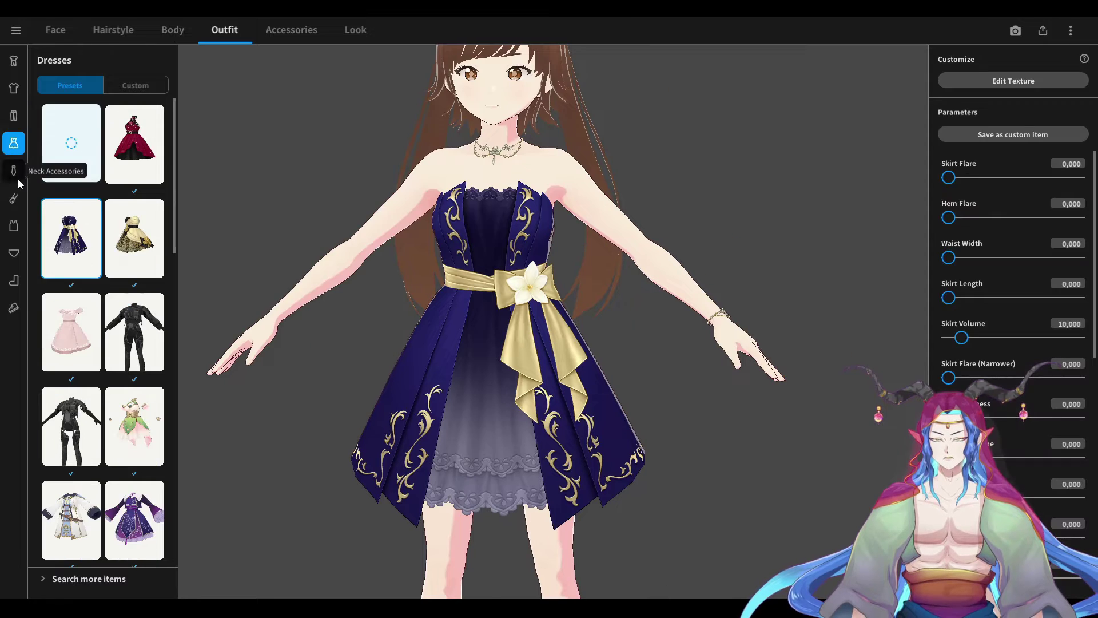
{"action": "left_click", "coordinate": [15, 173]}
{"action": "left_click", "coordinate": [14, 198]}
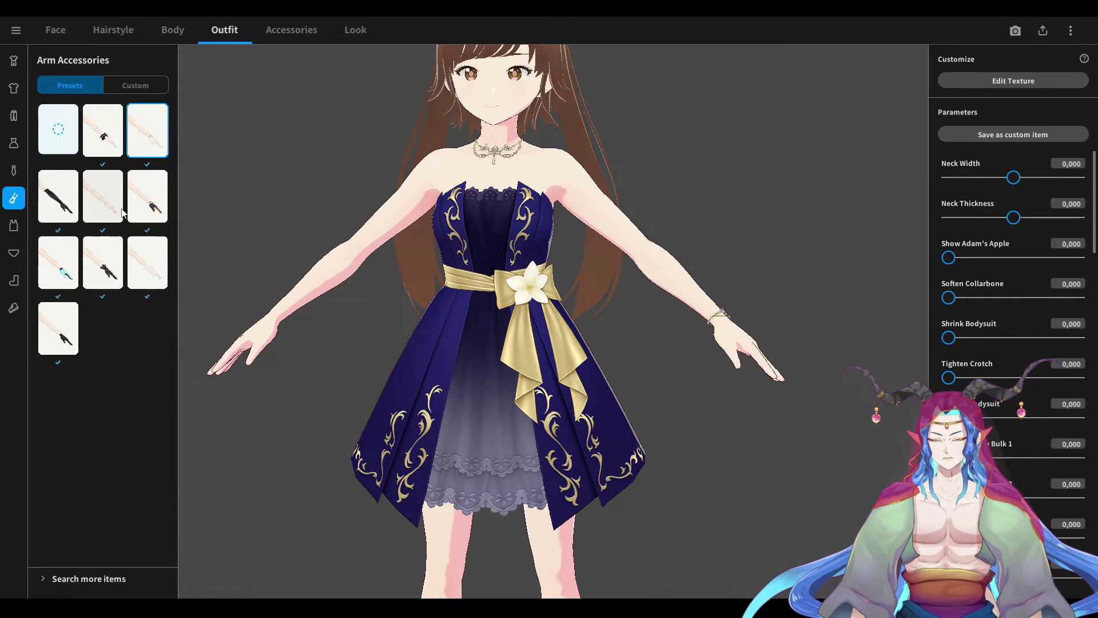
{"action": "left_click", "coordinate": [14, 226]}
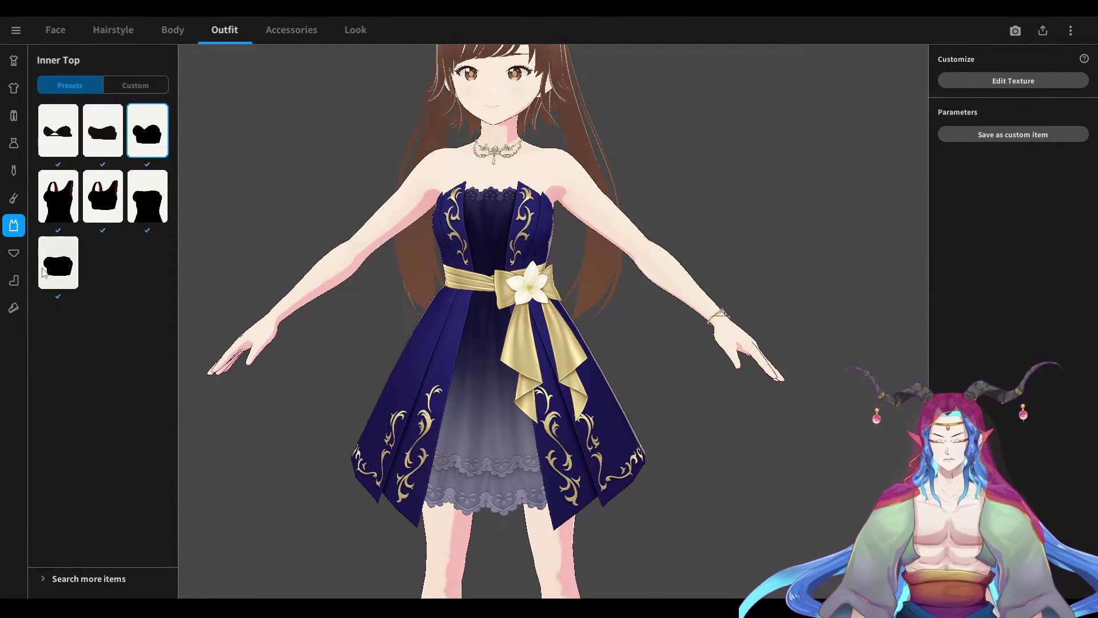
{"action": "left_click", "coordinate": [14, 253]}
Put the black gartered thigh-high stockings on the avatar and review the shoe presets and parameters
{"action": "left_click", "coordinate": [13, 280]}
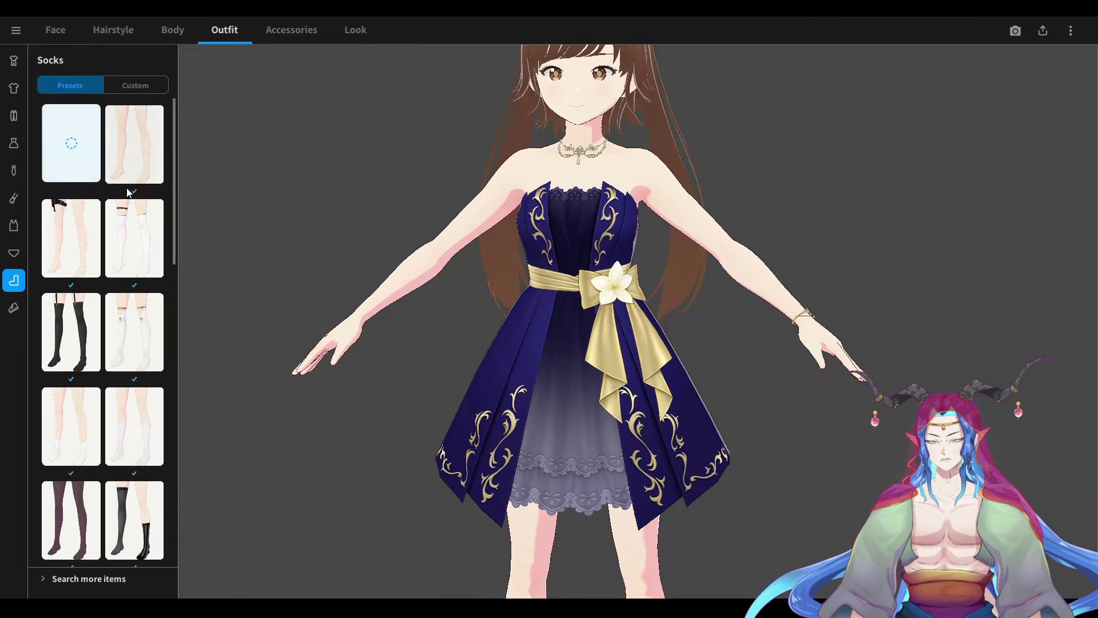
{"action": "scroll", "coordinate": [113, 181], "scroll_direction": "down", "scroll_amount": 5}
{"action": "left_click", "coordinate": [71, 121]}
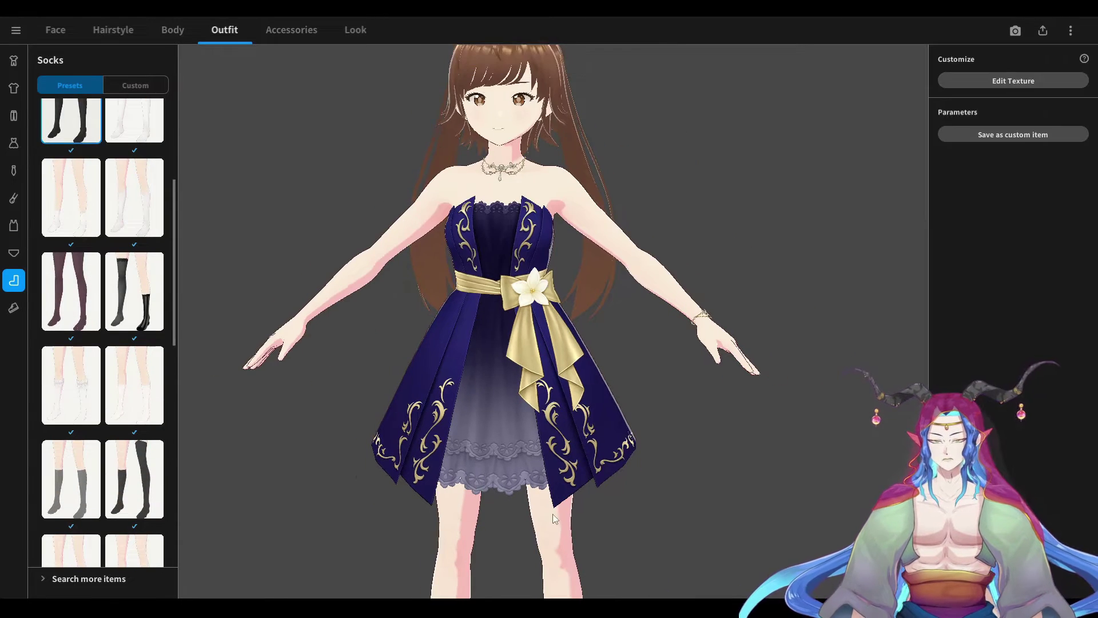
{"action": "left_click", "coordinate": [14, 308]}
{"action": "scroll", "coordinate": [550, 538], "scroll_direction": "down", "scroll_amount": 4}
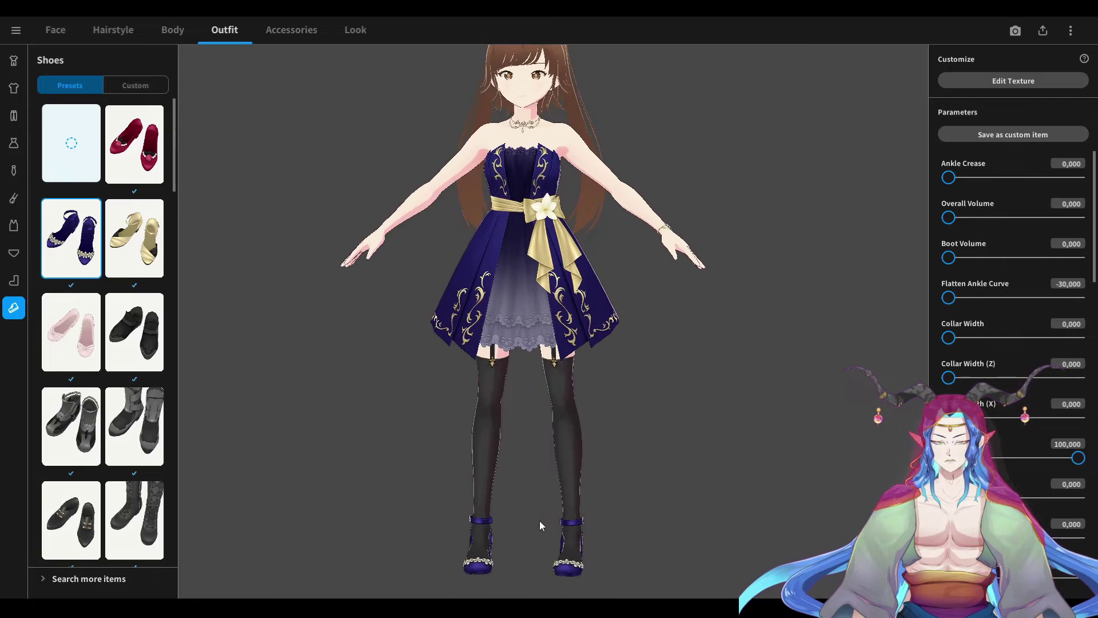
{"action": "middle_click_drag", "start_coordinate": [542, 523], "coordinate": [544, 483]}
{"action": "right_click_drag", "start_coordinate": [557, 483], "coordinate": [498, 480]}
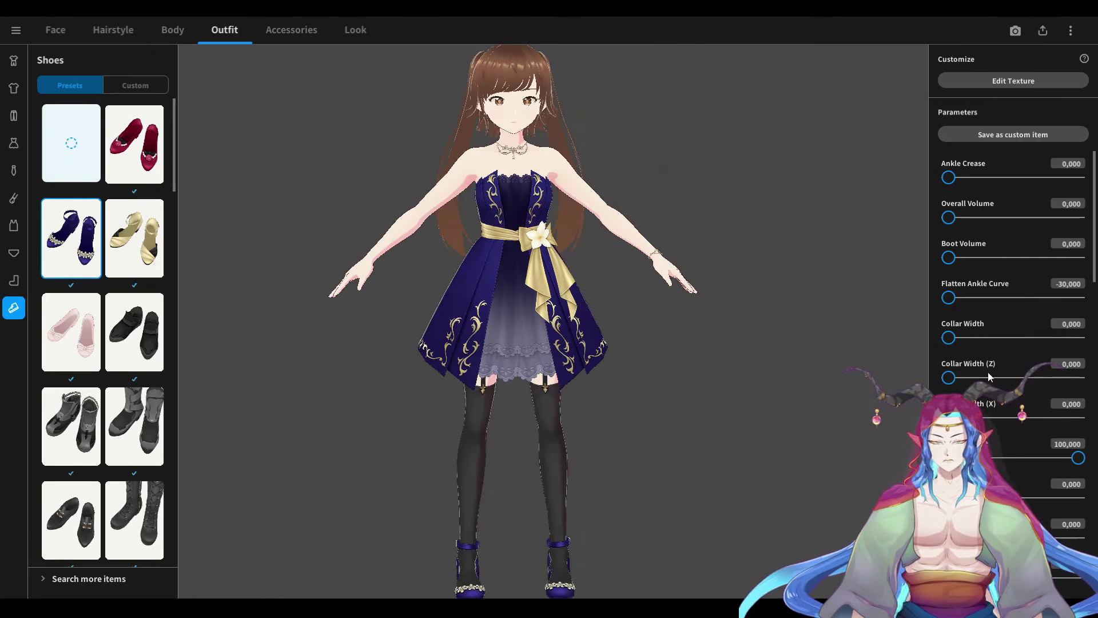
{"action": "scroll", "coordinate": [1007, 290], "scroll_direction": "down", "scroll_amount": 5}
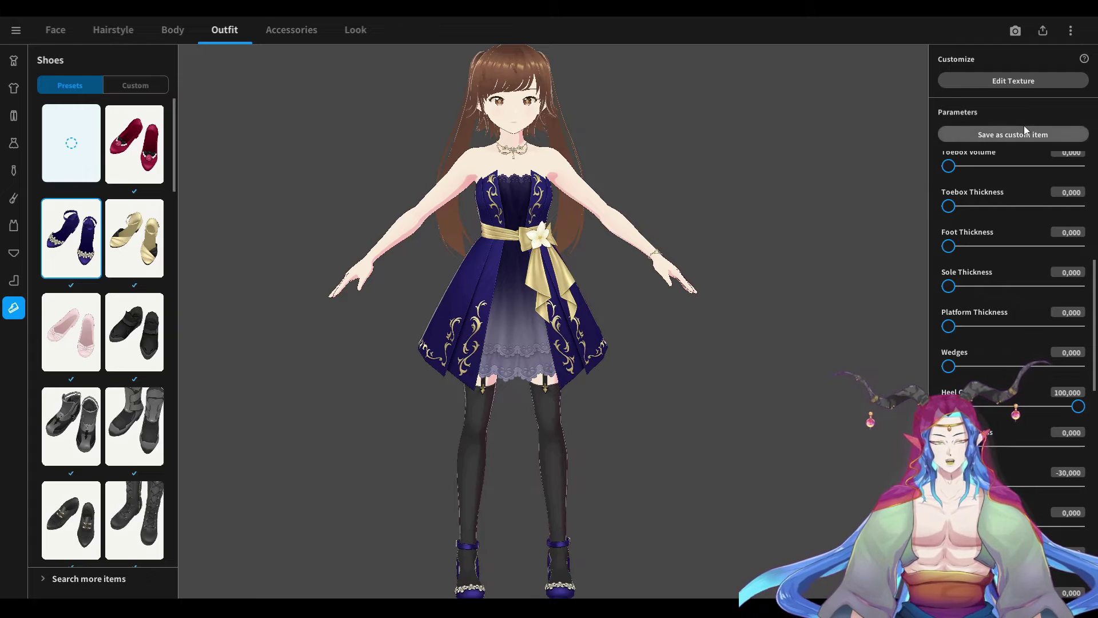
Open the avatar's accessories and examine the available Furry Ears and Glasses types
{"action": "left_click", "coordinate": [291, 30]}
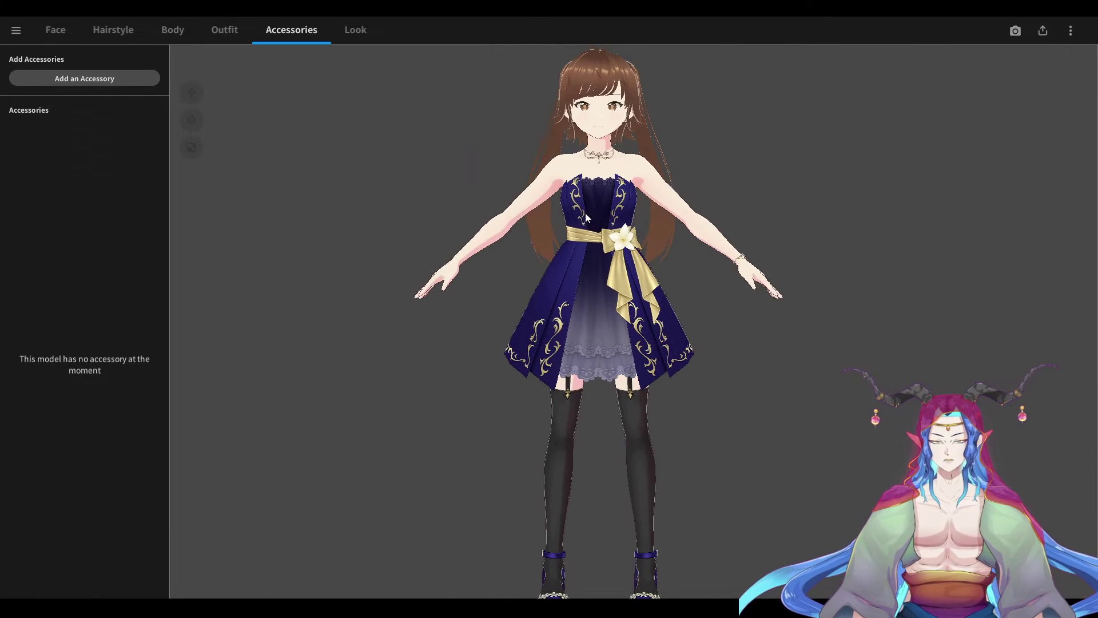
{"action": "scroll", "coordinate": [585, 215], "scroll_direction": "up", "scroll_amount": 2}
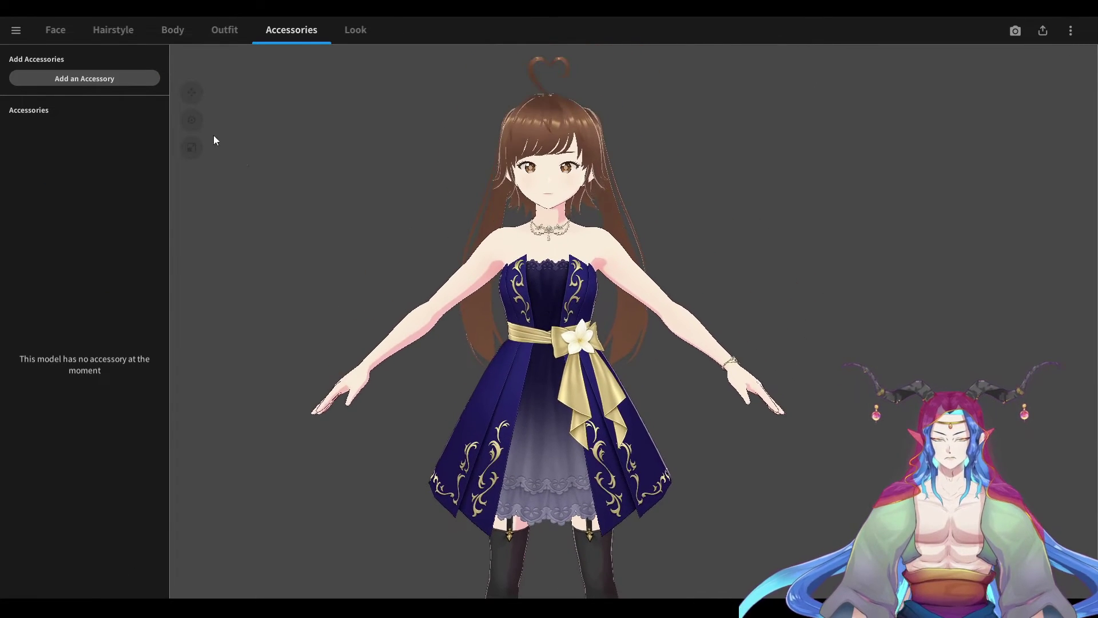
{"action": "left_click", "coordinate": [86, 78]}
{"action": "left_click", "coordinate": [192, 100]}
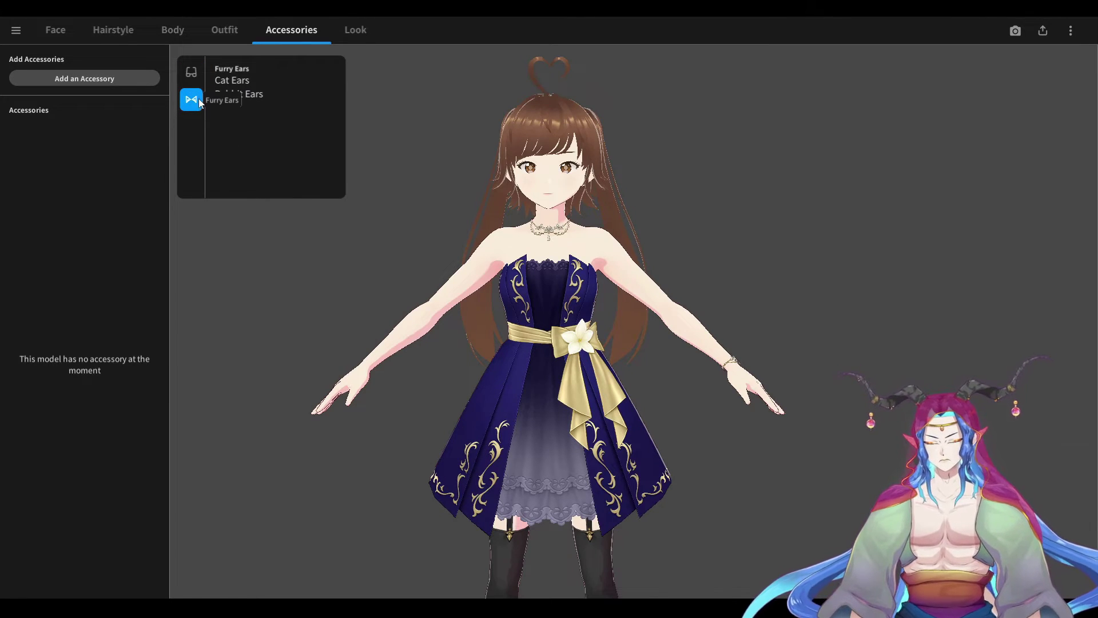
{"action": "left_click", "coordinate": [191, 71]}
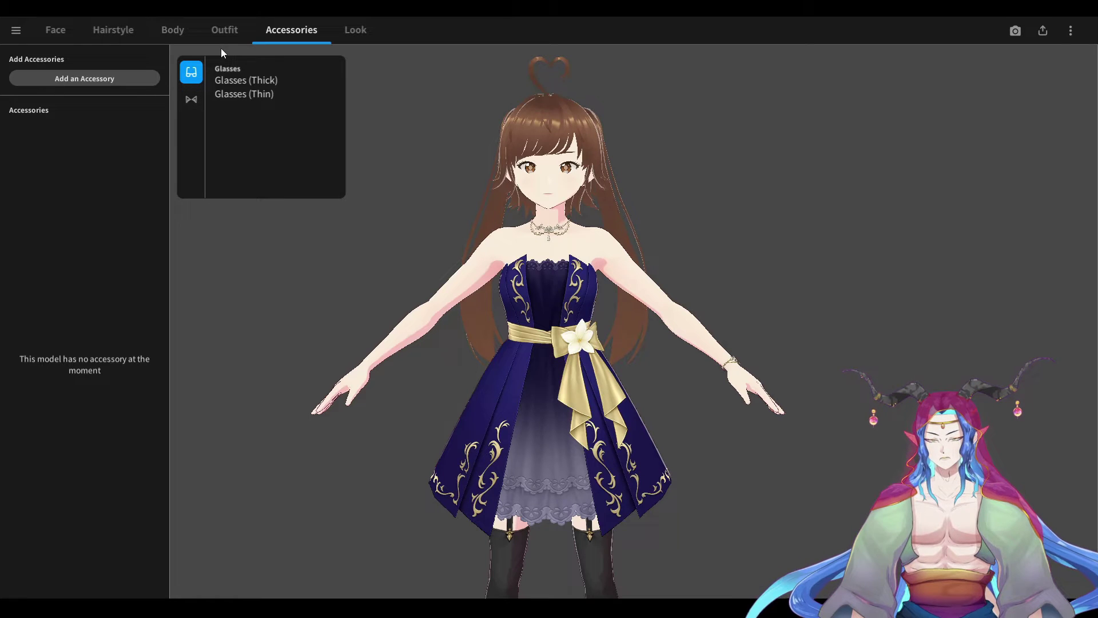
Add the thin and thick glasses accessories to the avatar
{"action": "left_click", "coordinate": [58, 80]}
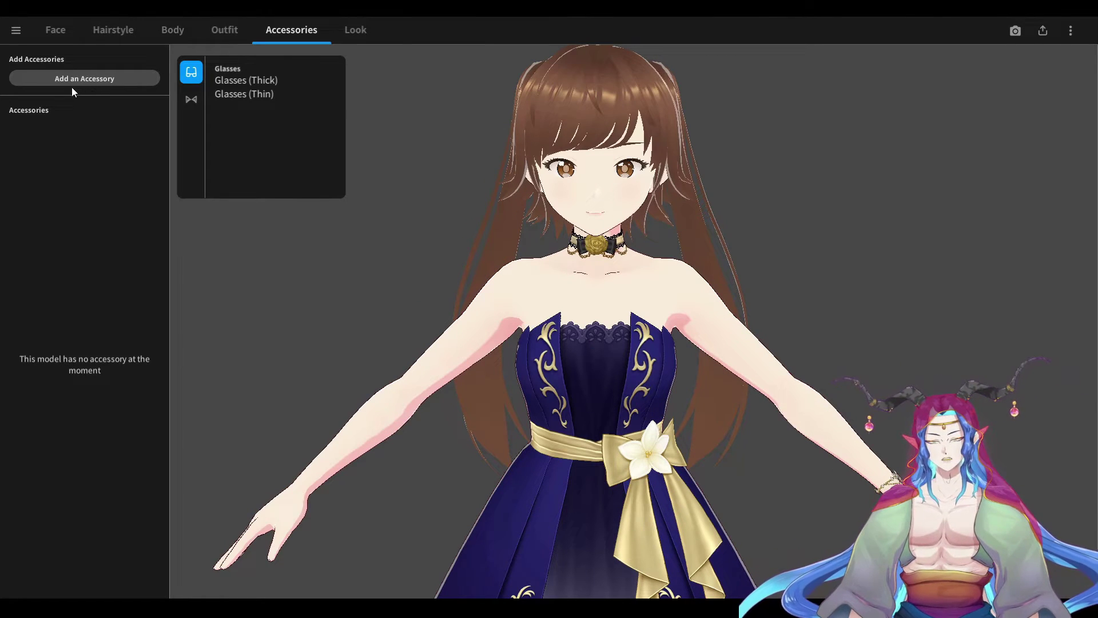
{"action": "left_click", "coordinate": [240, 94]}
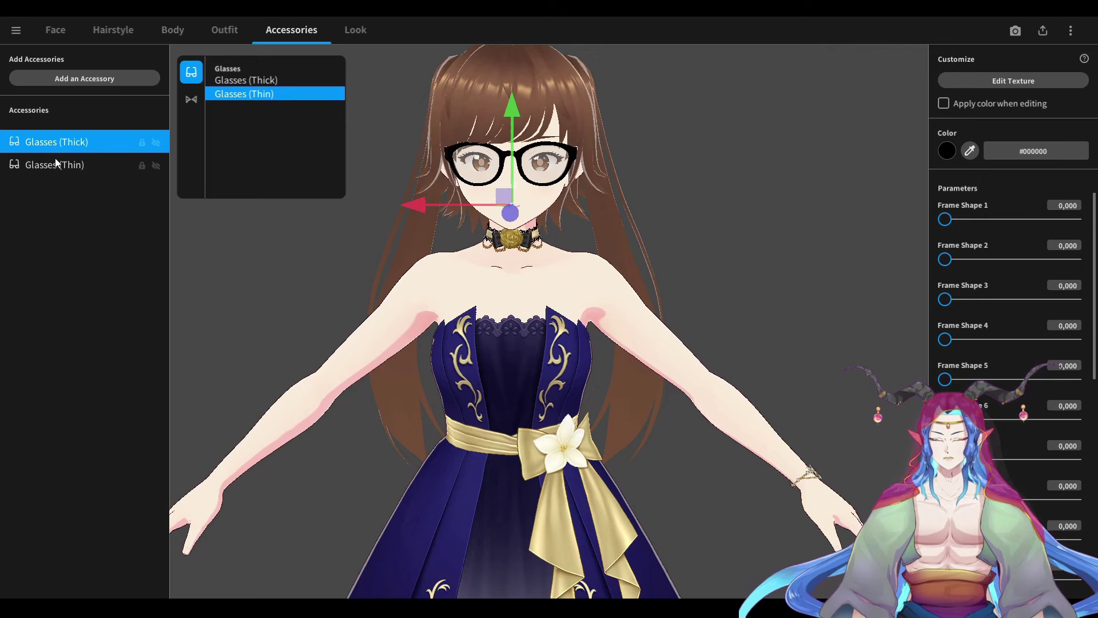
{"action": "left_click", "coordinate": [246, 80]}
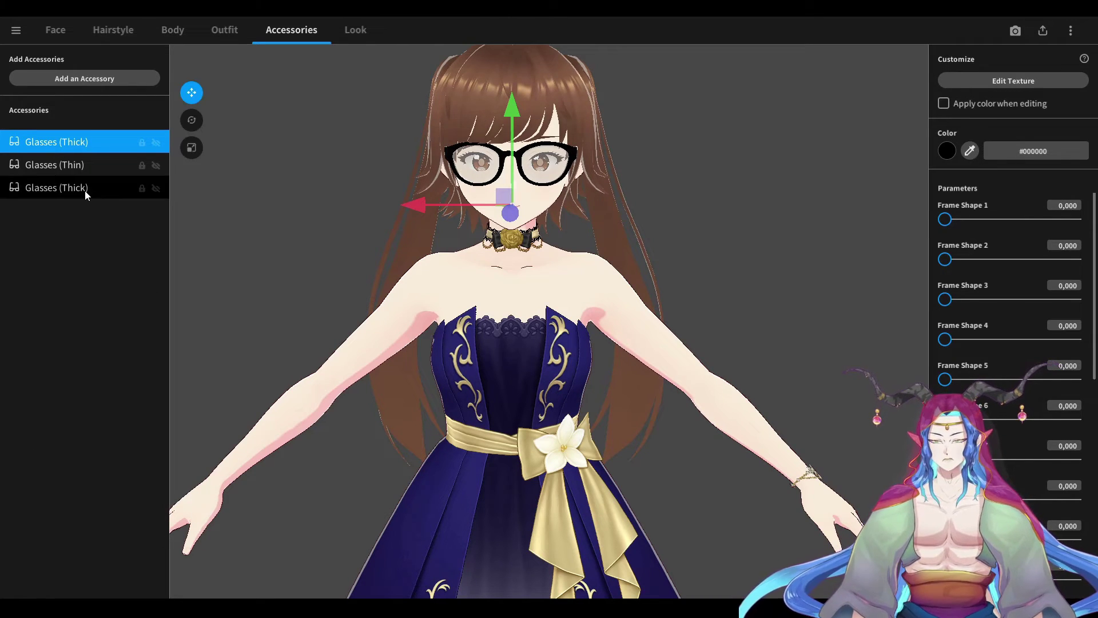
Remove the extra thick glasses and the thin glasses, keeping one pair of thick glasses
{"action": "right_click", "coordinate": [85, 190]}
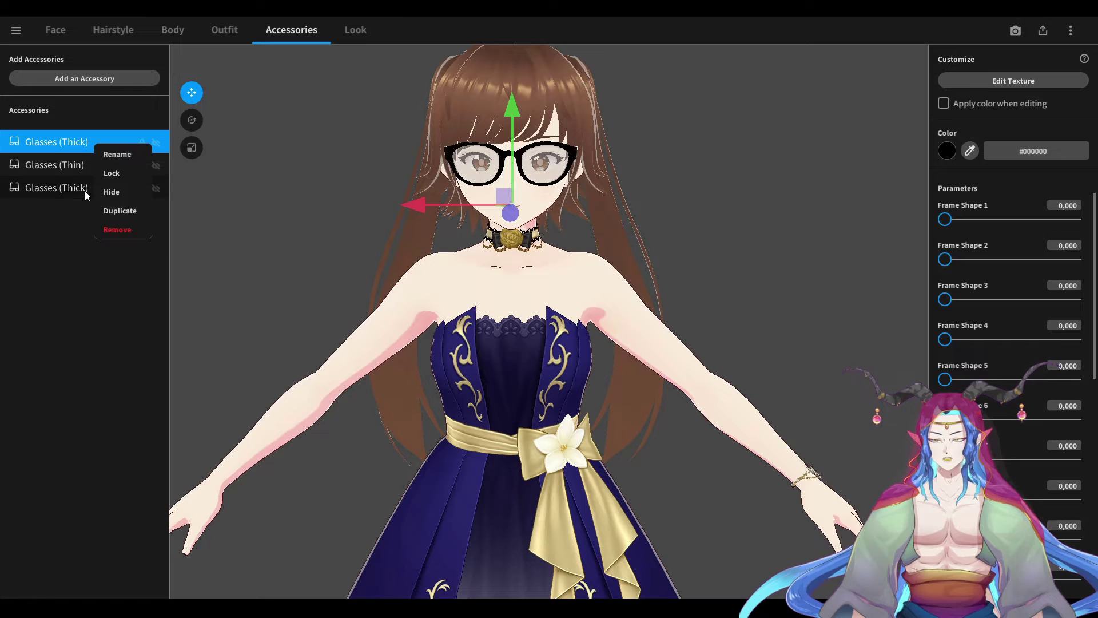
{"action": "left_click", "coordinate": [120, 229]}
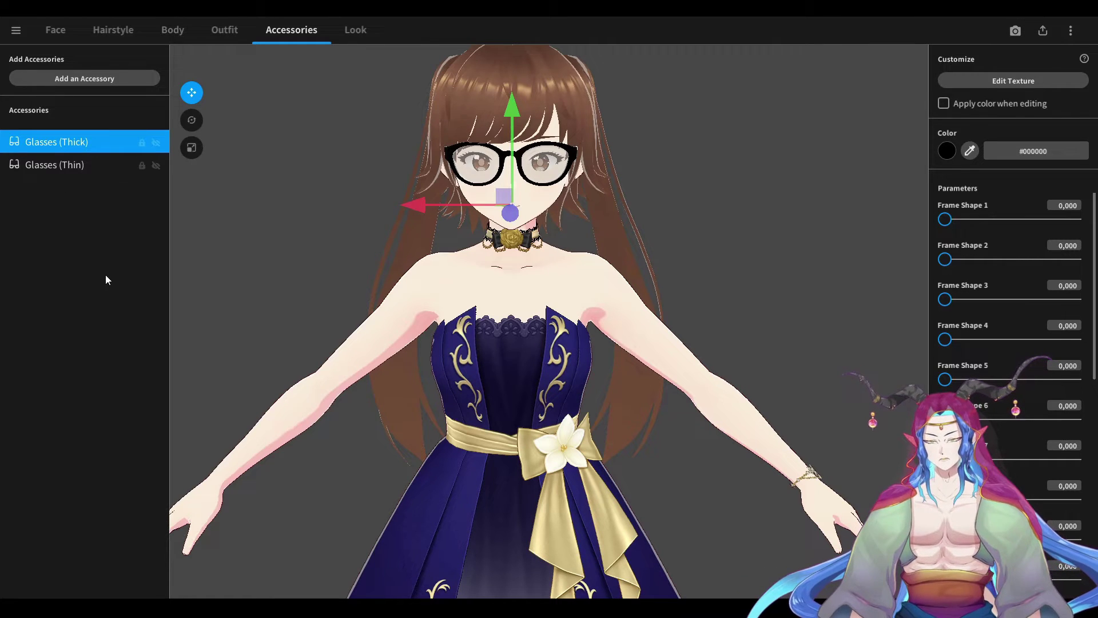
{"action": "right_click", "coordinate": [63, 167]}
{"action": "left_click", "coordinate": [101, 208]}
Try out the Frame Shape 1 and Frame Shape 2 parameters on the thick glasses
{"action": "mouse_move", "coordinate": [945, 219]}
{"action": "left_mouse_down"}
{"action": "mouse_move", "coordinate": [1069, 220]}
{"action": "mouse_move", "coordinate": [945, 220]}
{"action": "left_mouse_up"}
{"action": "left_click_drag", "start_coordinate": [958, 259], "coordinate": [913, 268]}
{"action": "right_click_drag", "start_coordinate": [670, 234], "coordinate": [652, 234]}
{"action": "scroll", "coordinate": [515, 169], "scroll_direction": "up", "scroll_amount": 3}
{"action": "middle_click_drag", "start_coordinate": [515, 168], "coordinate": [535, 237]}
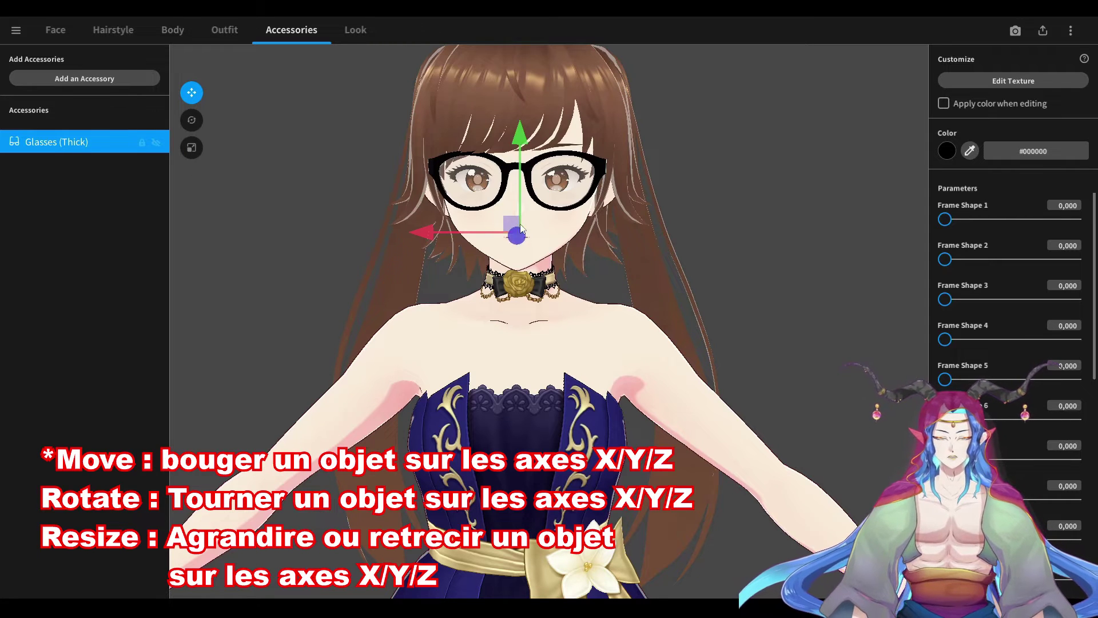
Try moving the thick glasses along the different axes with the transform handles
{"action": "scroll", "coordinate": [518, 232], "scroll_direction": "down", "scroll_amount": 2}
{"action": "left_click_drag", "start_coordinate": [436, 246], "coordinate": [692, 286]}
{"action": "left_click_drag", "start_coordinate": [523, 286], "coordinate": [642, 275]}
{"action": "left_click_drag", "start_coordinate": [726, 146], "coordinate": [737, 111]}
{"action": "left_click_drag", "start_coordinate": [736, 228], "coordinate": [390, 214]}
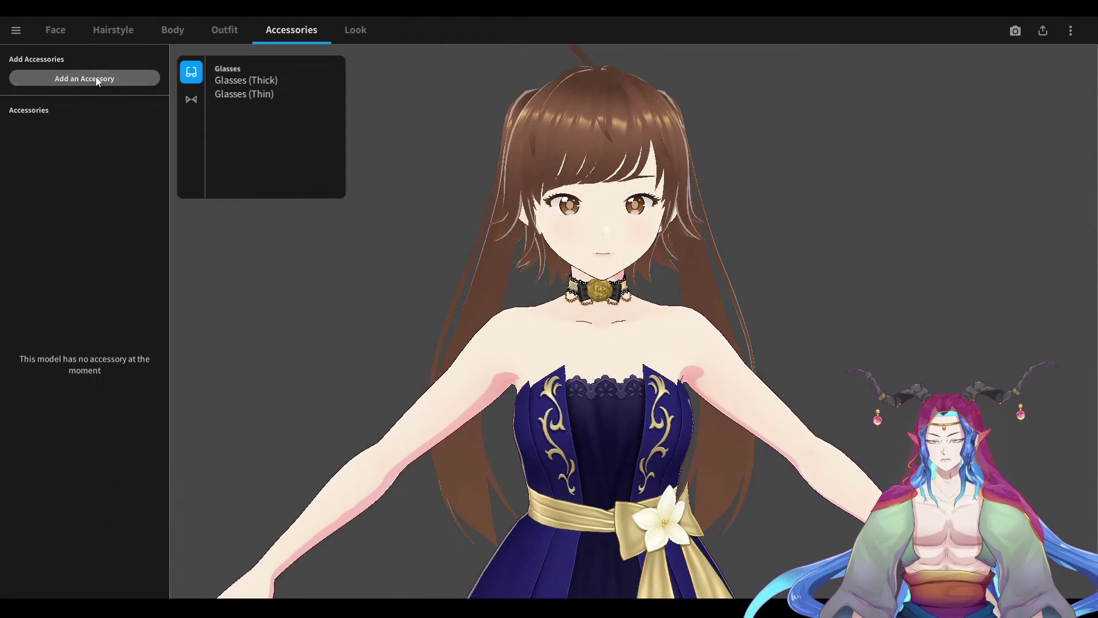
Add Cat Ears to the avatar with Fur Volume at about 85 and Ear Size (Bigger) at about 29
{"action": "left_click", "coordinate": [192, 98]}
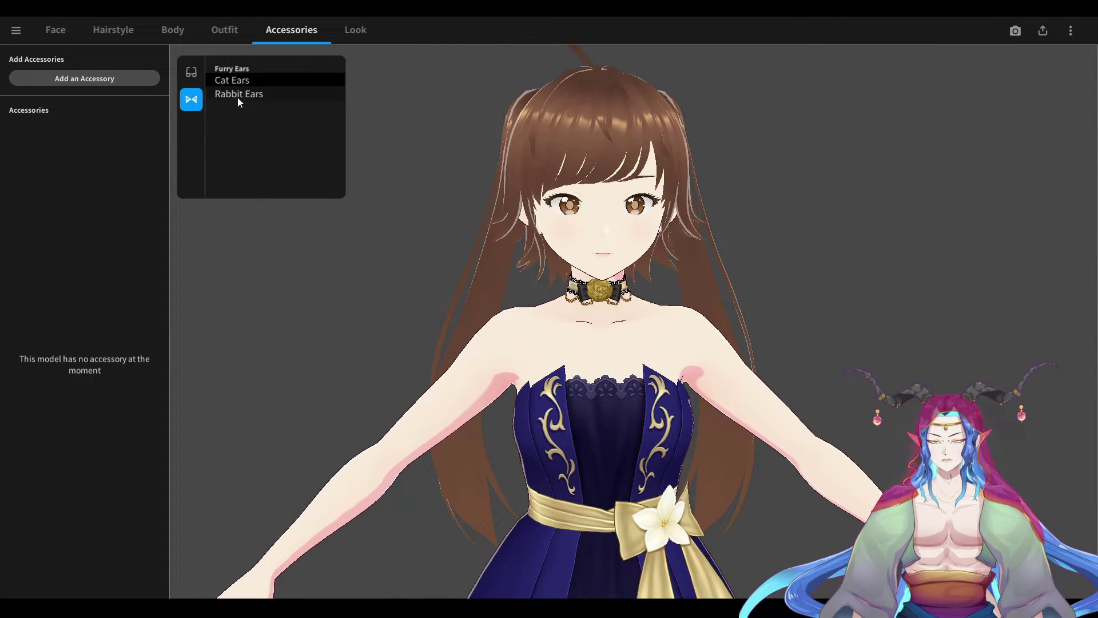
{"action": "left_click", "coordinate": [239, 81]}
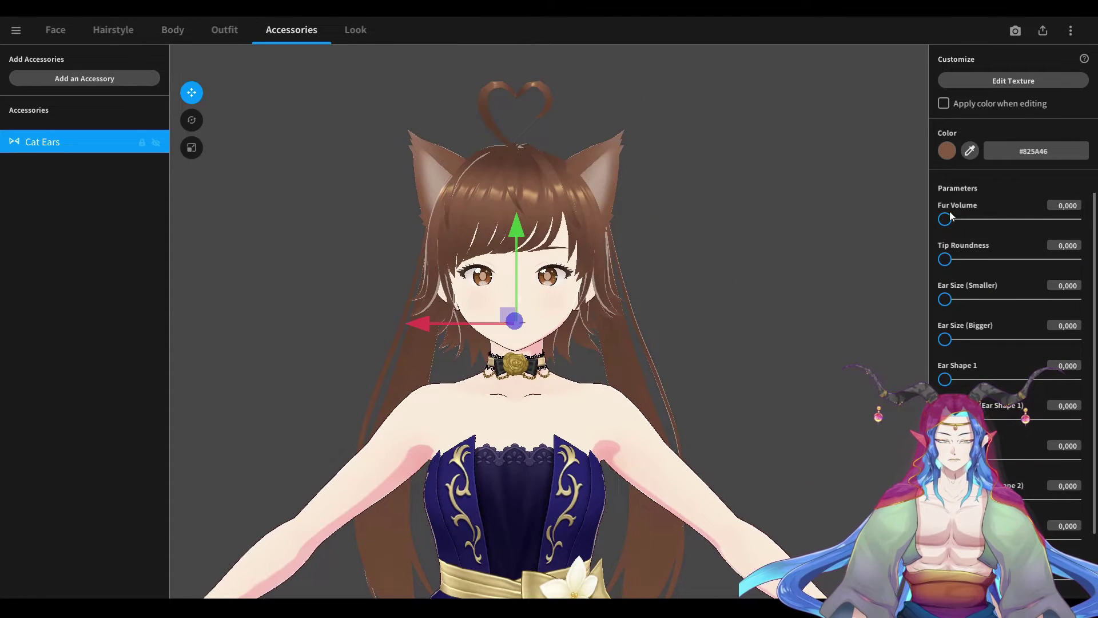
{"action": "left_click_drag", "start_coordinate": [945, 220], "coordinate": [1055, 229]}
{"action": "left_click_drag", "start_coordinate": [947, 299], "coordinate": [982, 339]}
{"action": "left_click_drag", "start_coordinate": [950, 375], "coordinate": [757, 406]}
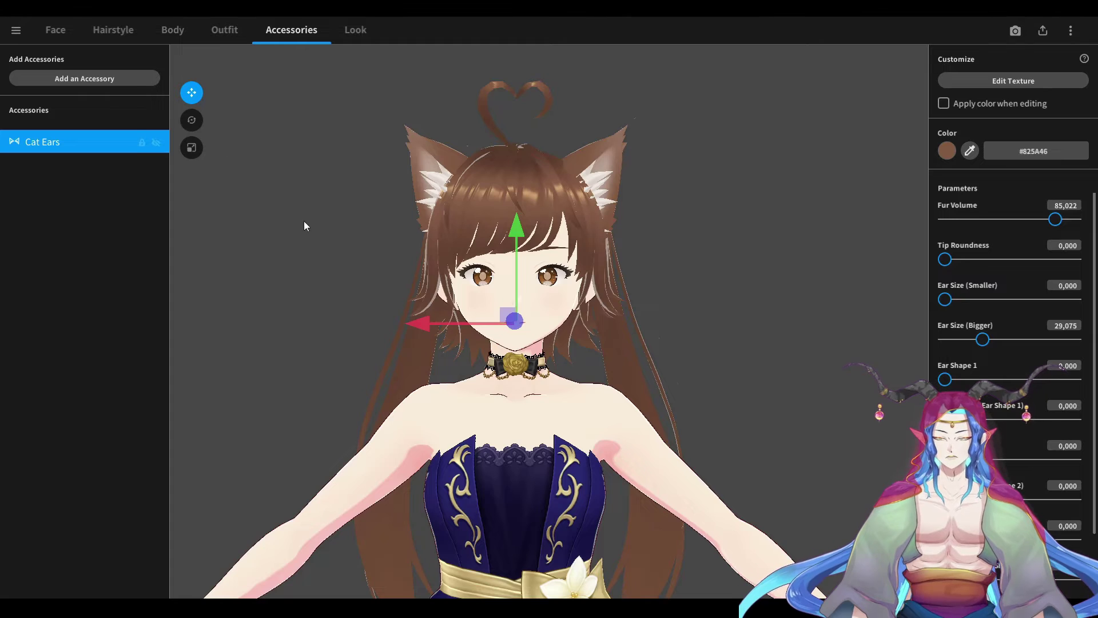
Check the fit of the cat ears on the head and recolour them bright green
{"action": "right_click_drag", "start_coordinate": [304, 221], "coordinate": [297, 220]}
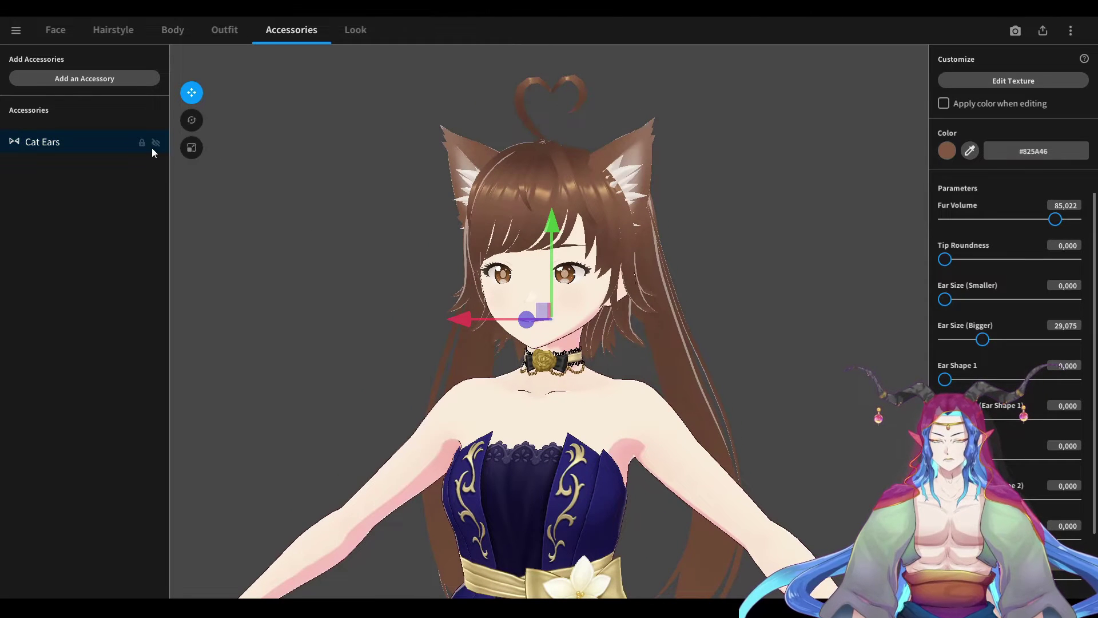
{"action": "right_click_drag", "start_coordinate": [532, 220], "coordinate": [593, 206]}
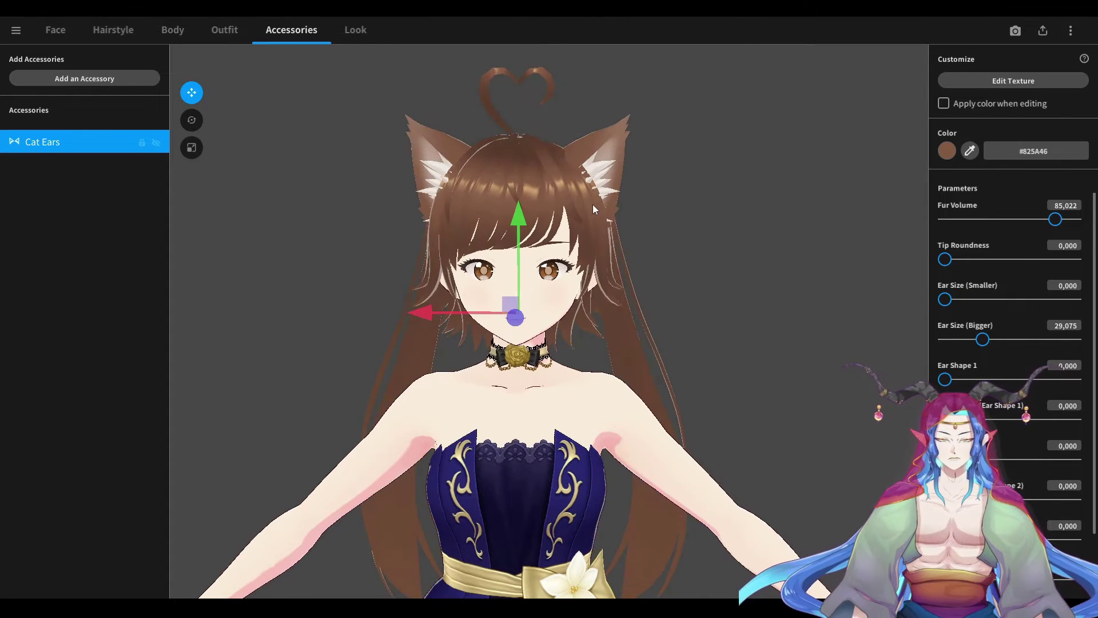
{"action": "scroll", "coordinate": [593, 205], "scroll_direction": "down", "scroll_amount": 2}
{"action": "scroll", "coordinate": [583, 254], "scroll_direction": "down", "scroll_amount": 2}
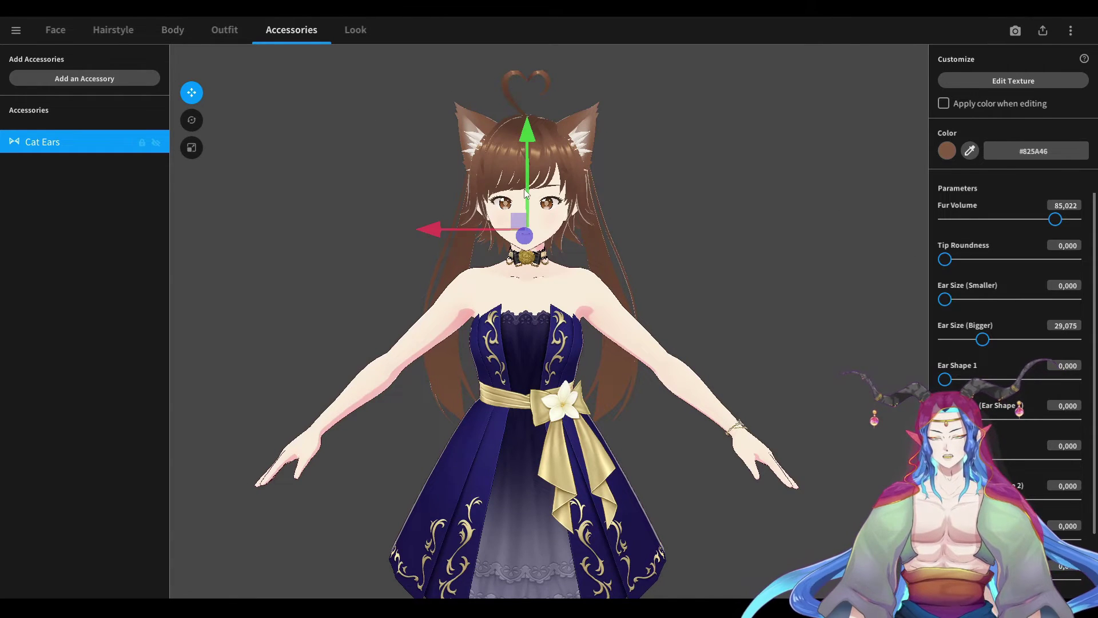
{"action": "scroll", "coordinate": [525, 193], "scroll_direction": "up", "scroll_amount": 2}
{"action": "scroll", "coordinate": [526, 194], "scroll_direction": "down", "scroll_amount": 3}
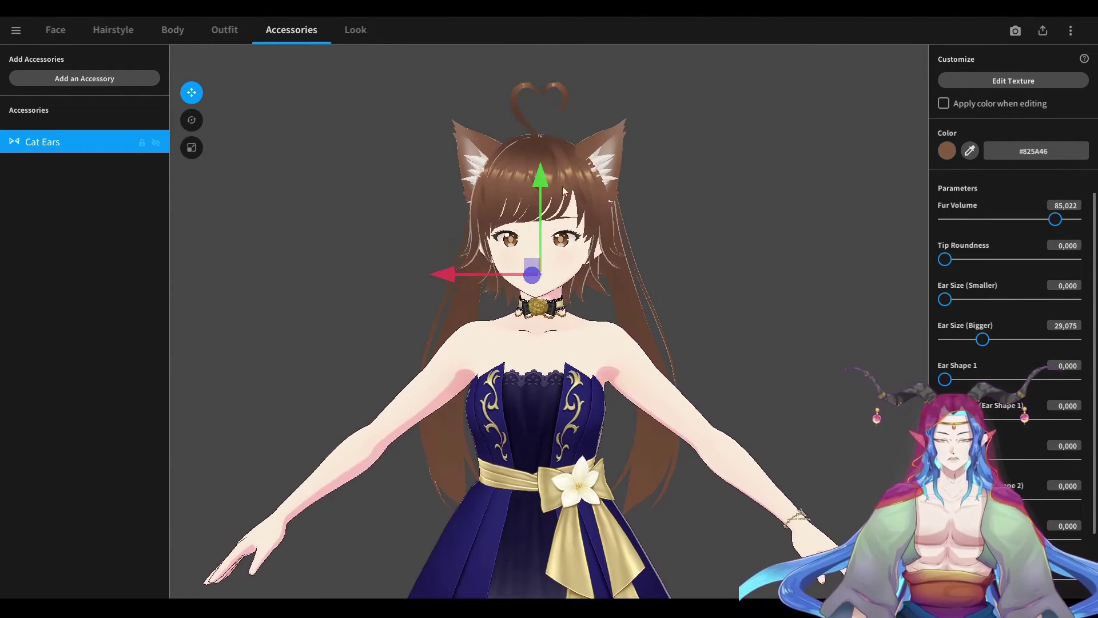
{"action": "left_click", "coordinate": [947, 151]}
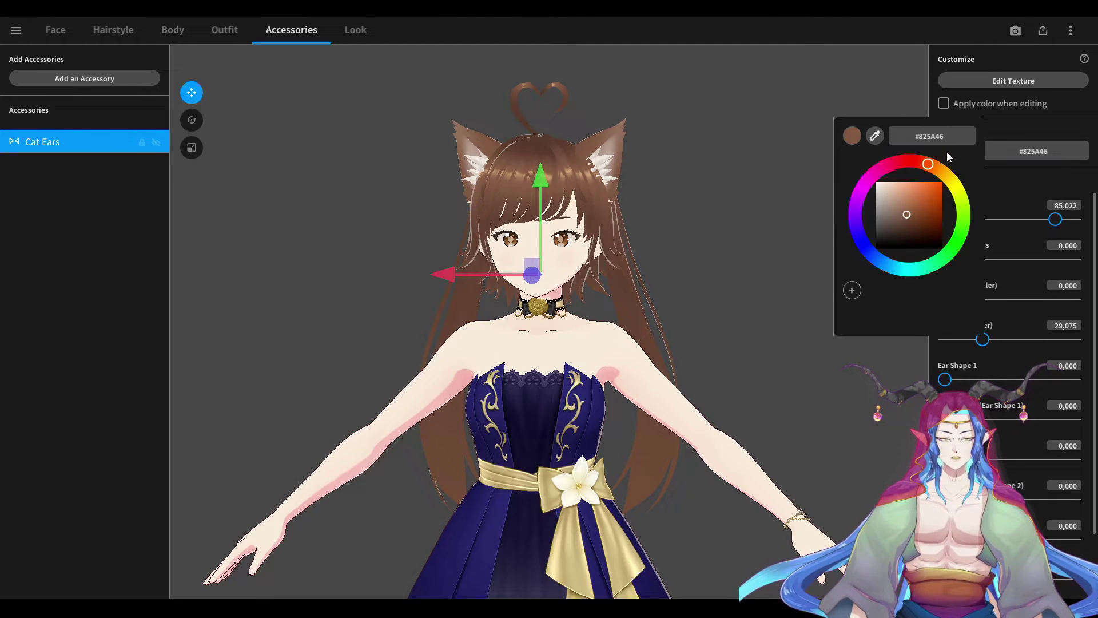
{"action": "left_click", "coordinate": [878, 173]}
{"action": "left_click_drag", "start_coordinate": [880, 178], "coordinate": [961, 241]}
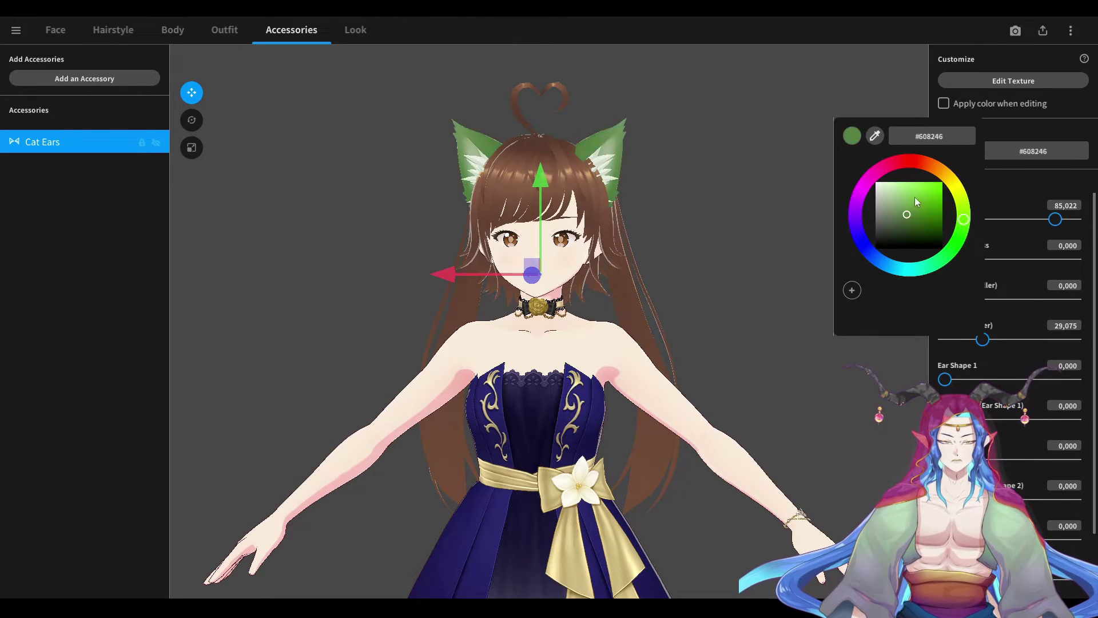
{"action": "left_click", "coordinate": [916, 213]}
{"action": "left_click", "coordinate": [960, 195]}
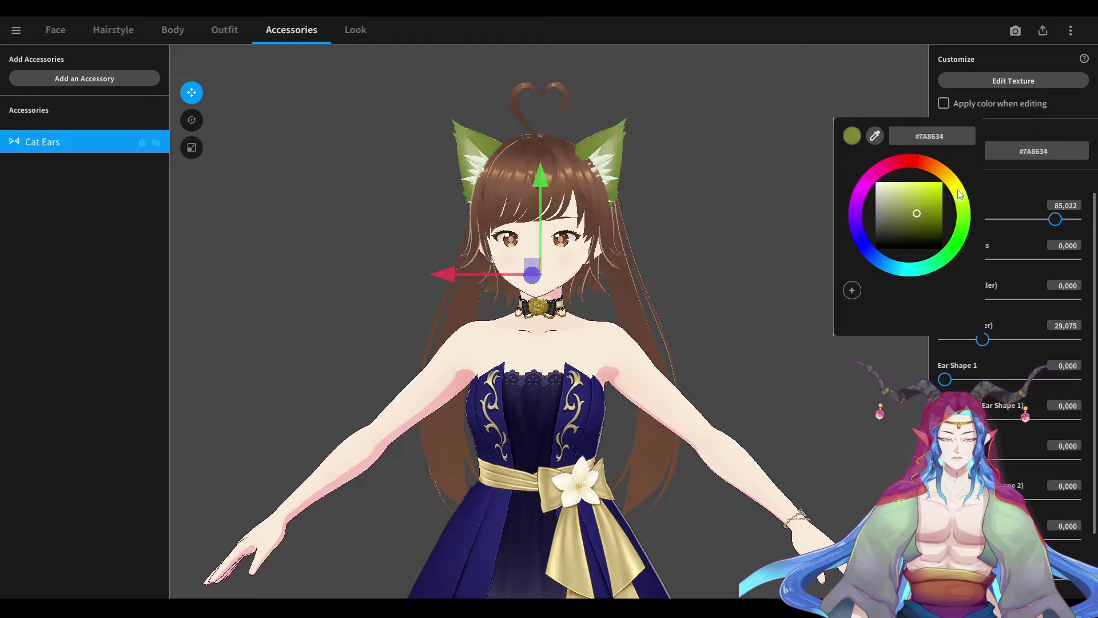
Set the main color of the hairstyle to the purple-blue #543DD0
{"action": "left_click", "coordinate": [173, 30]}
{"action": "left_click", "coordinate": [112, 29]}
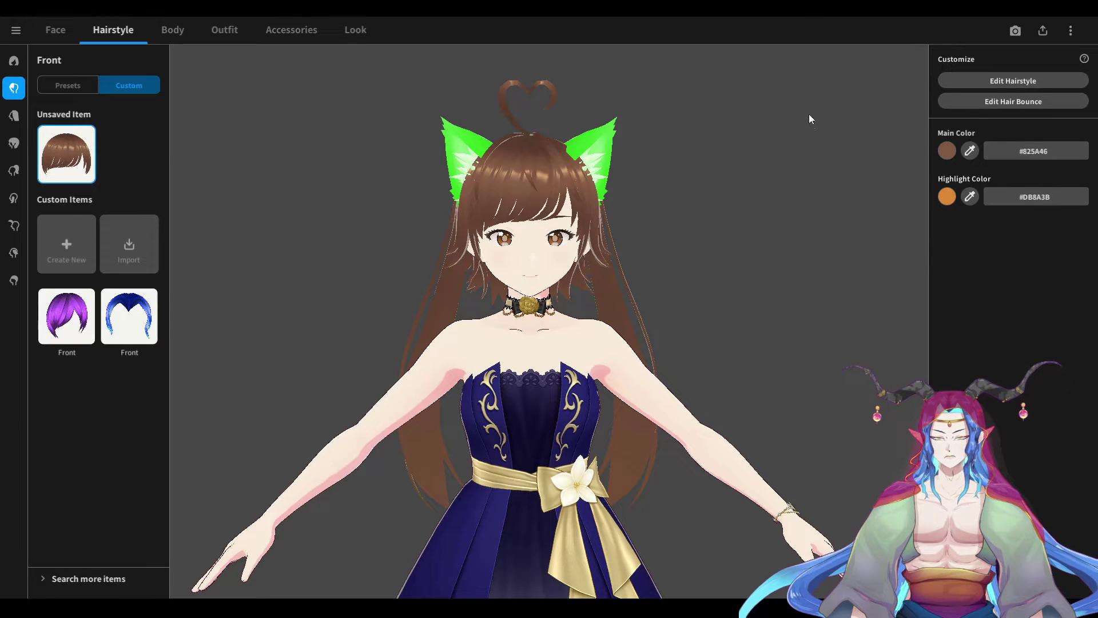
{"action": "left_click", "coordinate": [946, 151]}
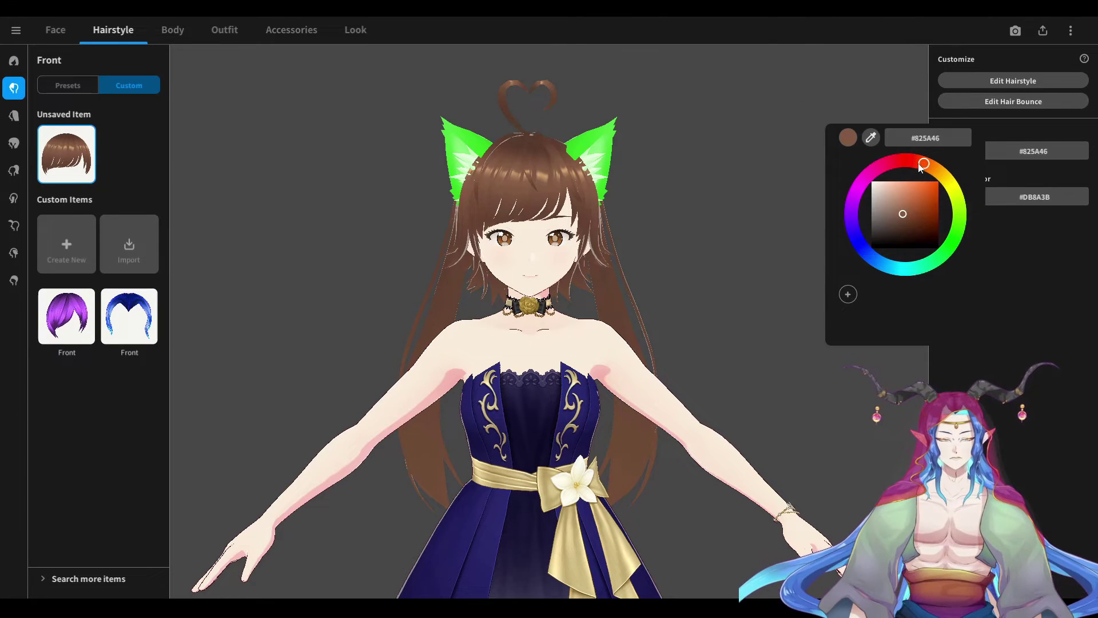
{"action": "left_click_drag", "start_coordinate": [920, 166], "coordinate": [854, 234]}
{"action": "left_click", "coordinate": [920, 193]}
{"action": "left_click", "coordinate": [998, 178]}
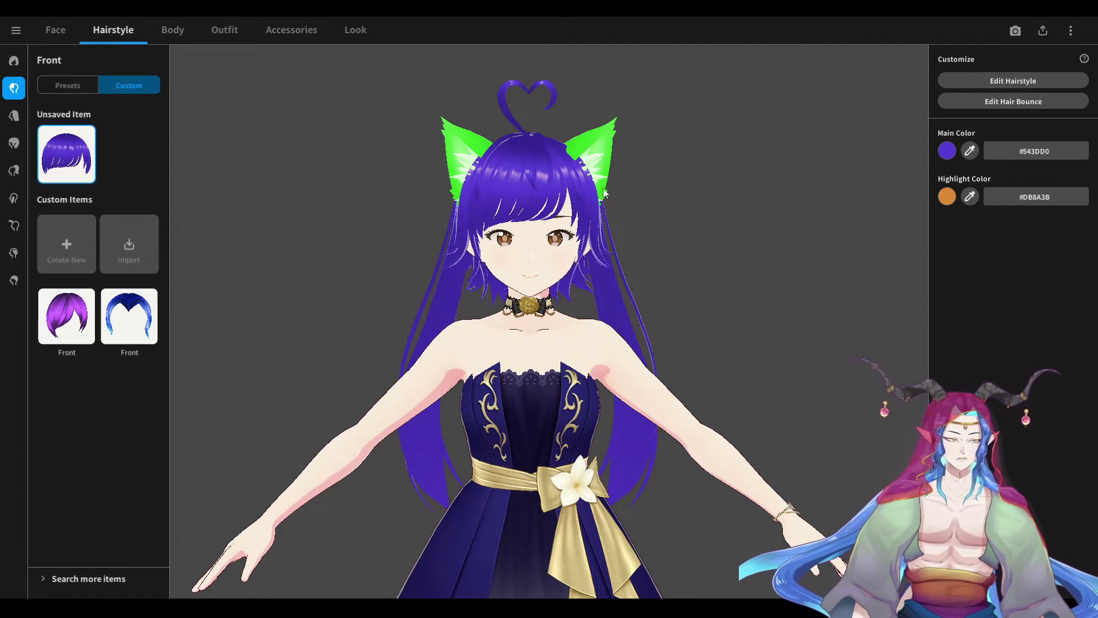
Set the highlight color of the front hair to light blue #409BD9 and check it from different angles
{"action": "left_click", "coordinate": [944, 199]}
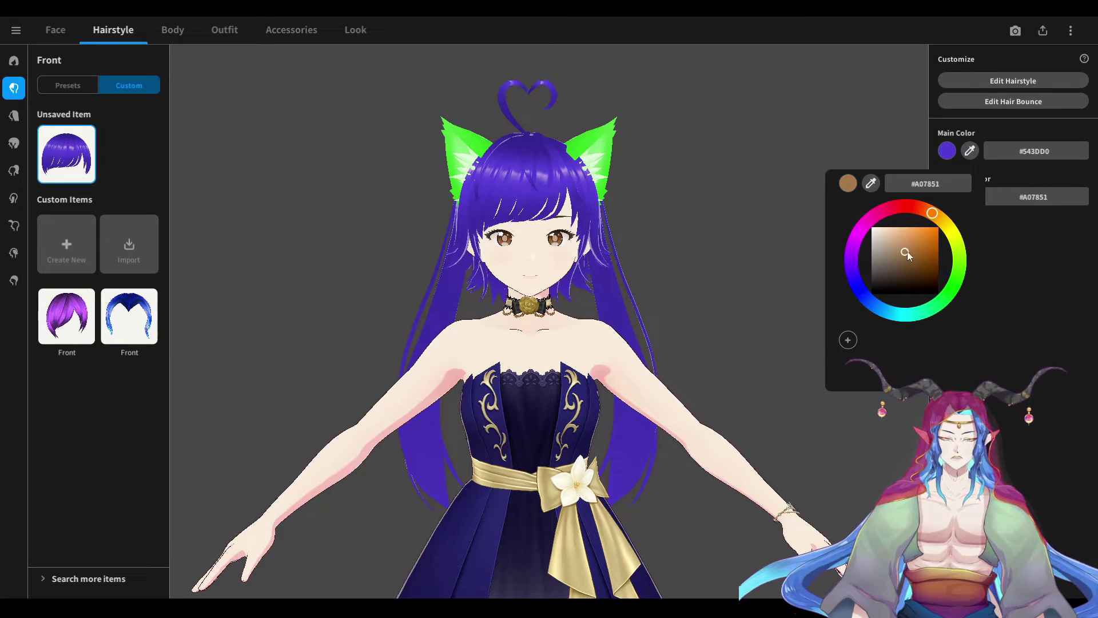
{"action": "left_click", "coordinate": [885, 314]}
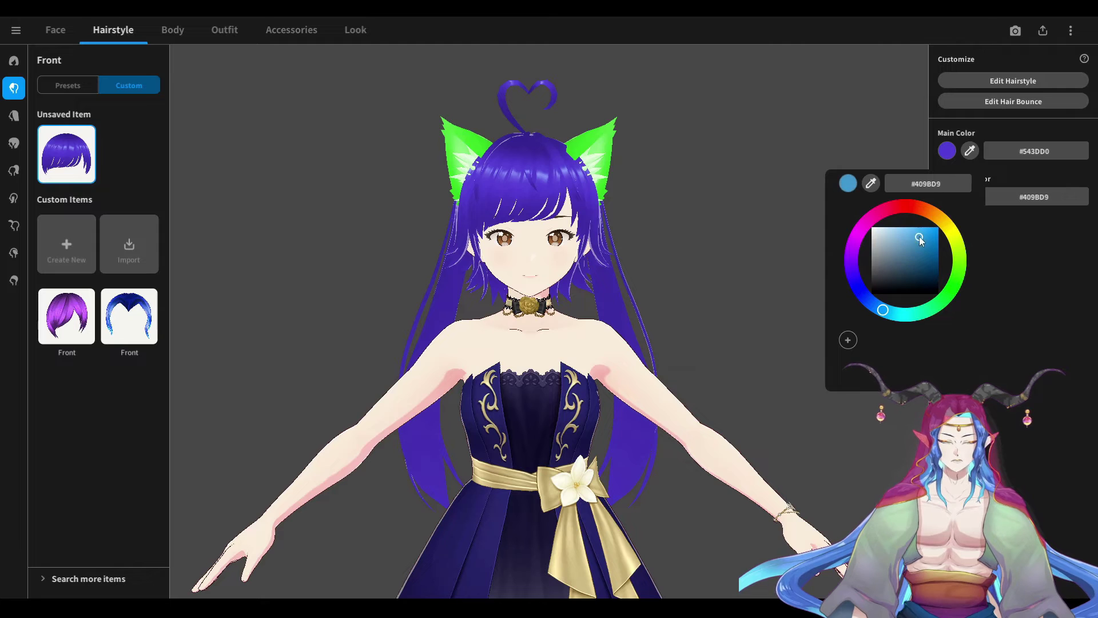
{"action": "left_click", "coordinate": [1067, 312]}
{"action": "left_click_drag", "start_coordinate": [903, 221], "coordinate": [655, 266]}
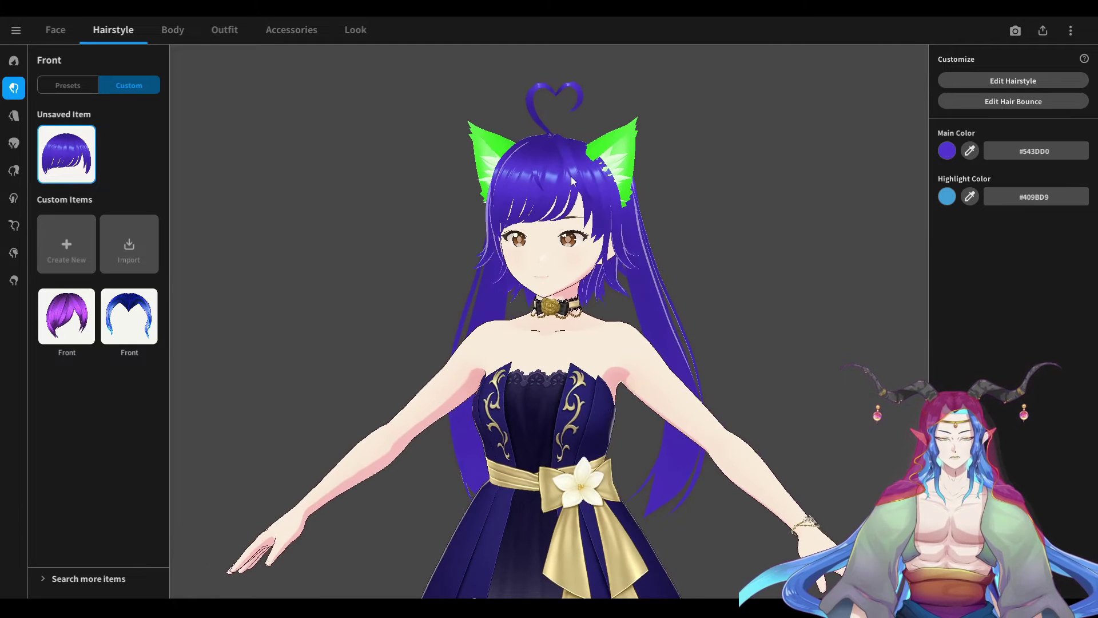
{"action": "left_click_drag", "start_coordinate": [530, 174], "coordinate": [704, 153]}
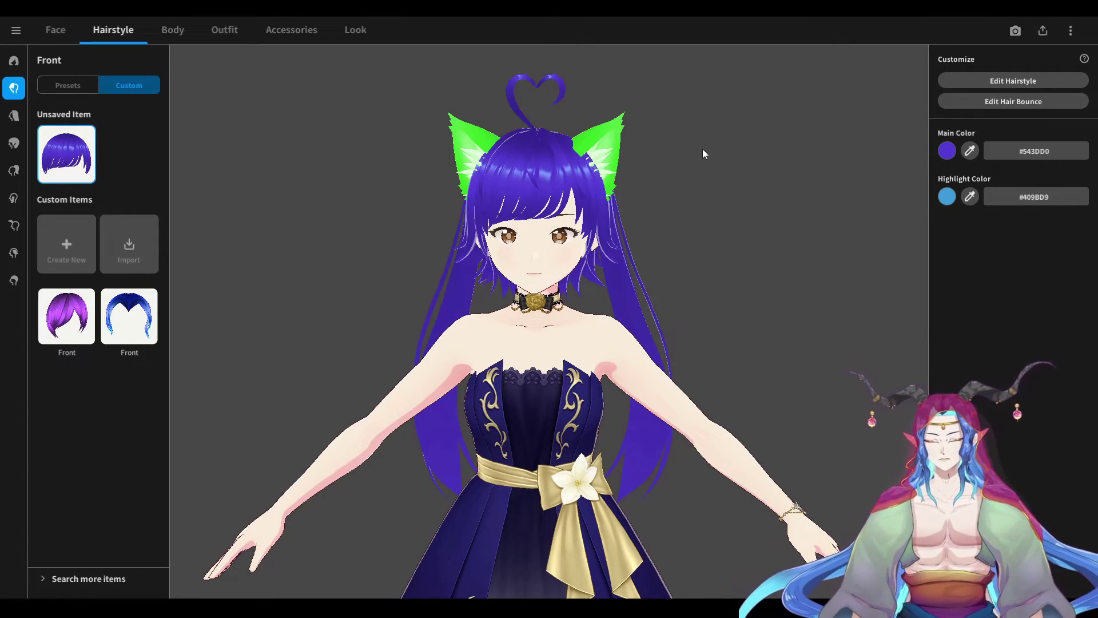
{"action": "right_click_drag", "start_coordinate": [703, 150], "coordinate": [694, 150]}
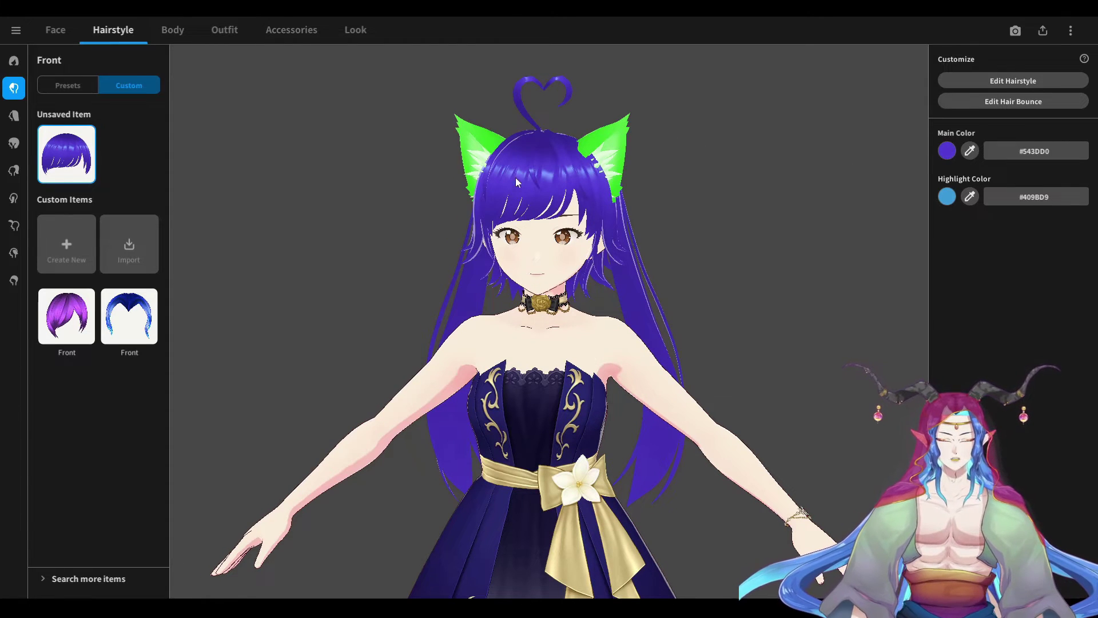
Set the main color of the hairstyle to white #FFFFFF
{"action": "left_click", "coordinate": [950, 152]}
{"action": "left_click_drag", "start_coordinate": [895, 209], "coordinate": [783, 163]}
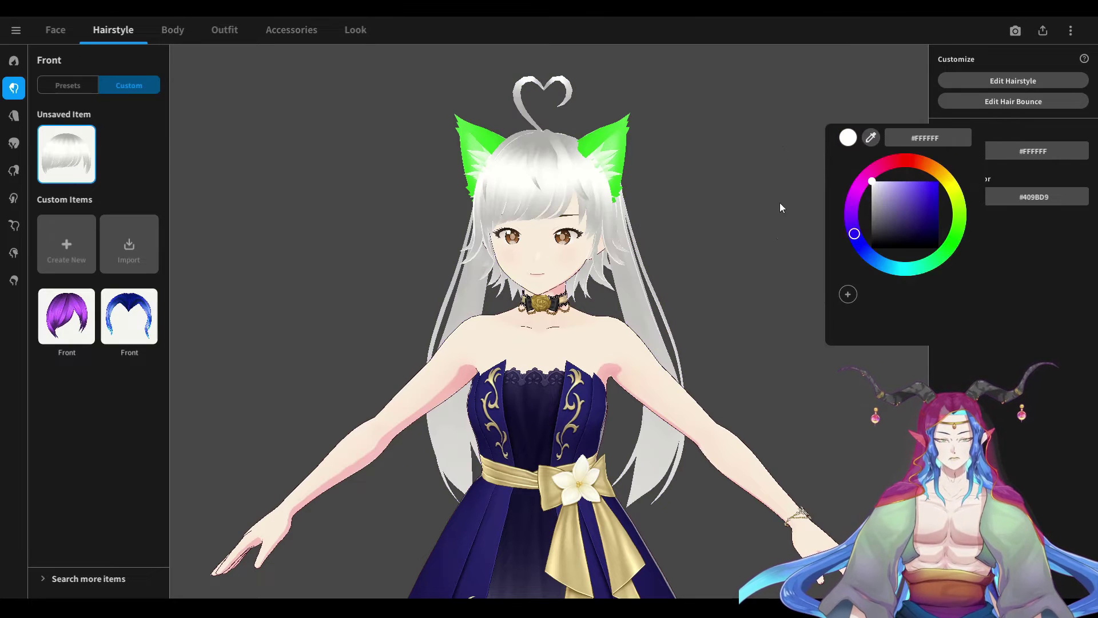
{"action": "right_click_drag", "start_coordinate": [514, 306], "coordinate": [589, 309]}
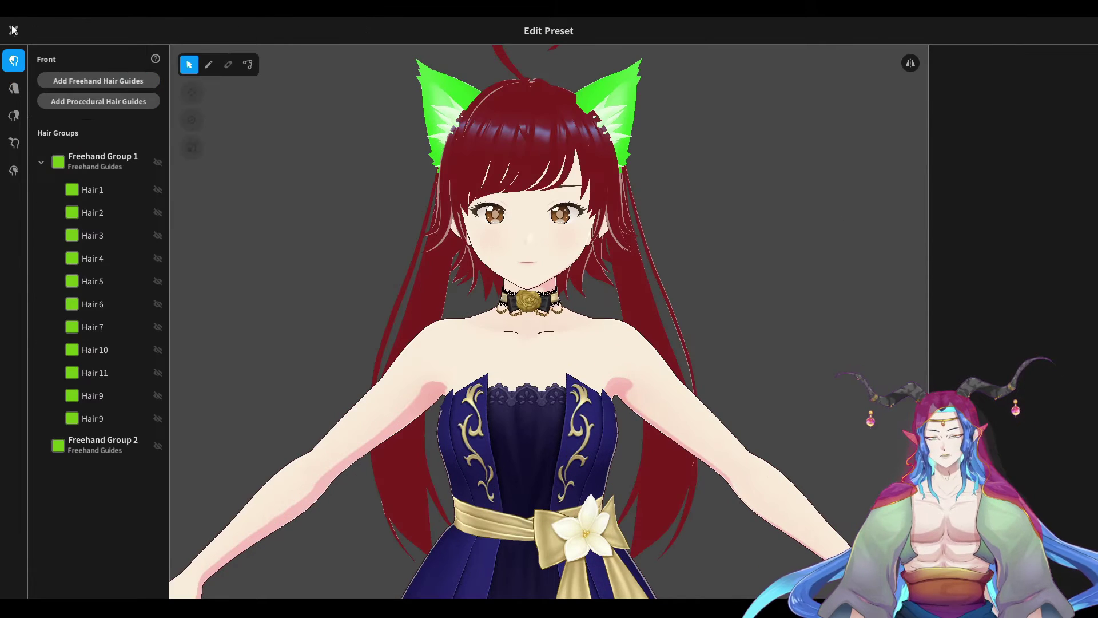
Leave the front hair editor and open the main hair color for editing
{"action": "left_click", "coordinate": [14, 30]}
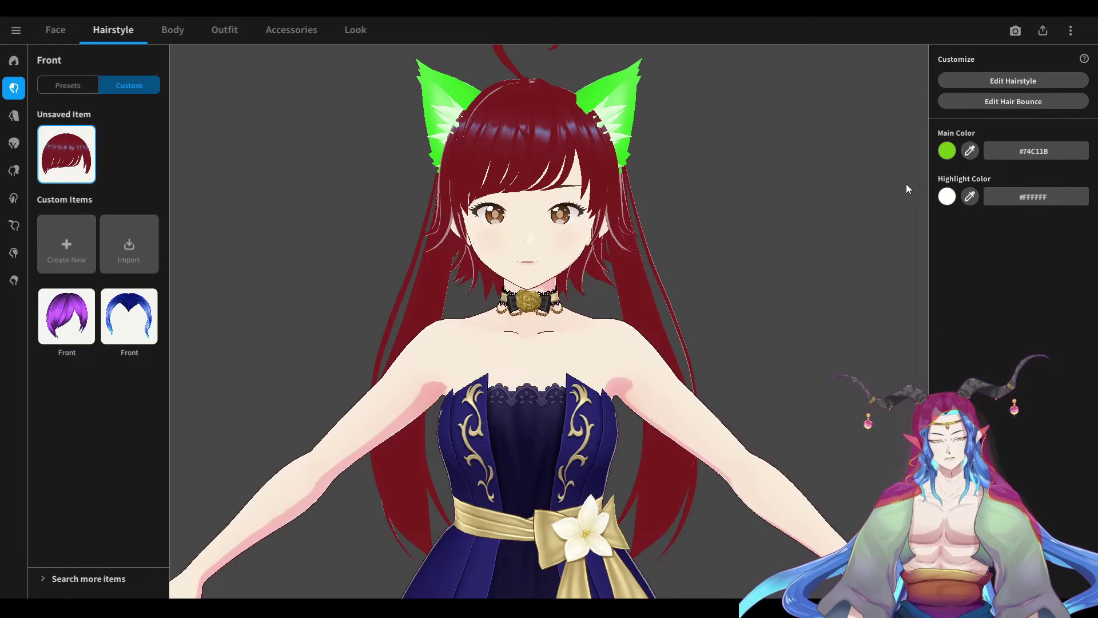
{"action": "left_click", "coordinate": [947, 151]}
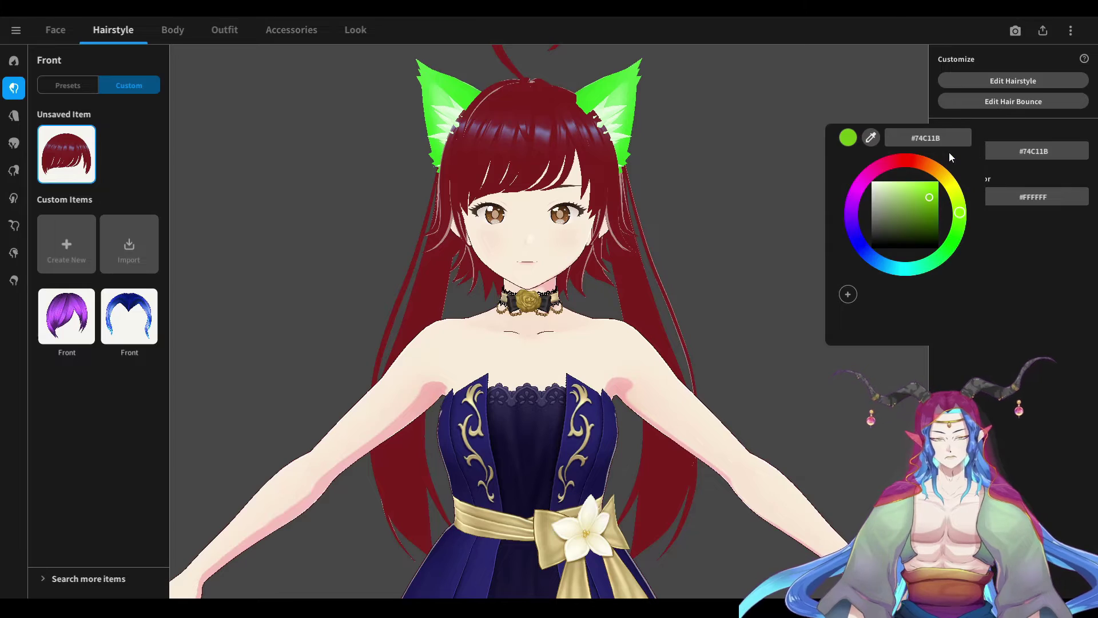
{"action": "left_click", "coordinate": [291, 29]}
Examine the avatar's full figure in the outline look settings
{"action": "left_click", "coordinate": [363, 35]}
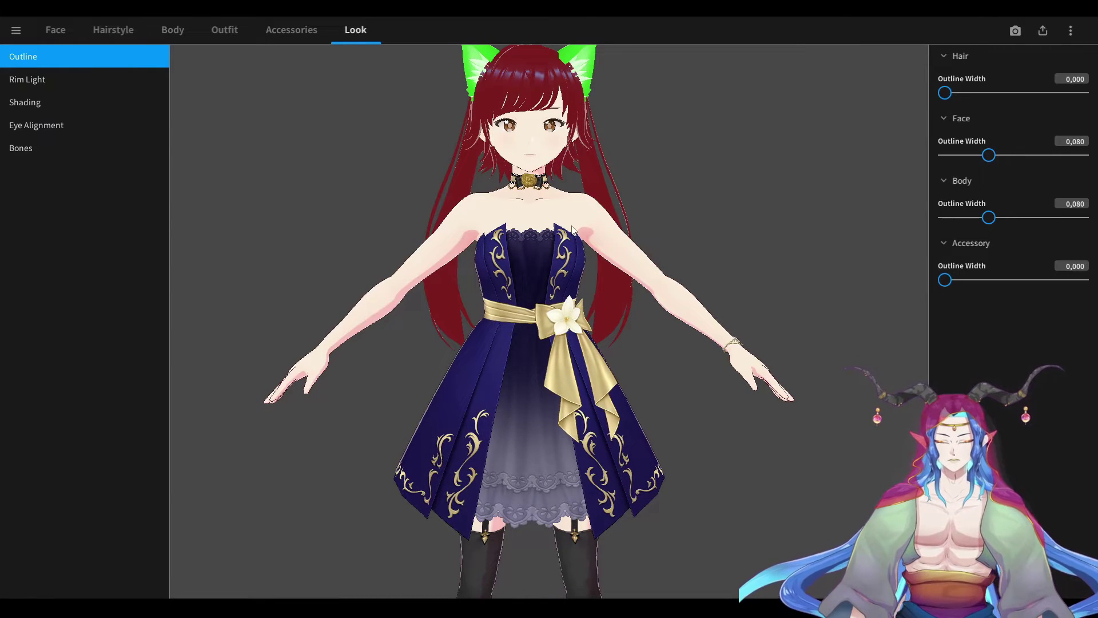
{"action": "scroll", "coordinate": [549, 246], "scroll_direction": "down", "scroll_amount": 3}
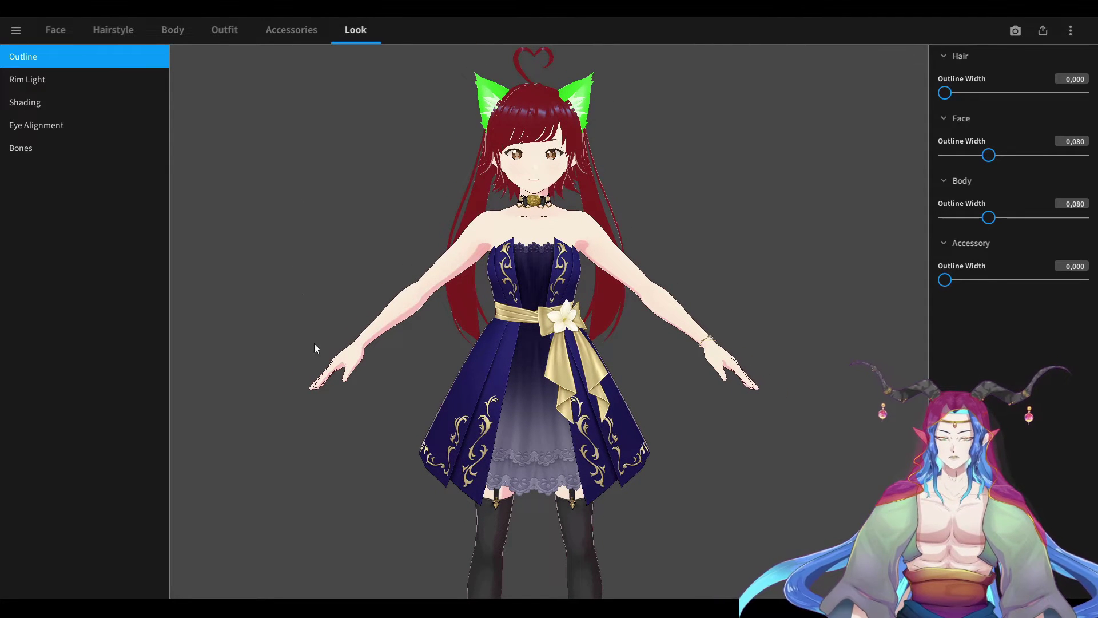
{"action": "scroll", "coordinate": [484, 453], "scroll_direction": "down", "scroll_amount": 5}
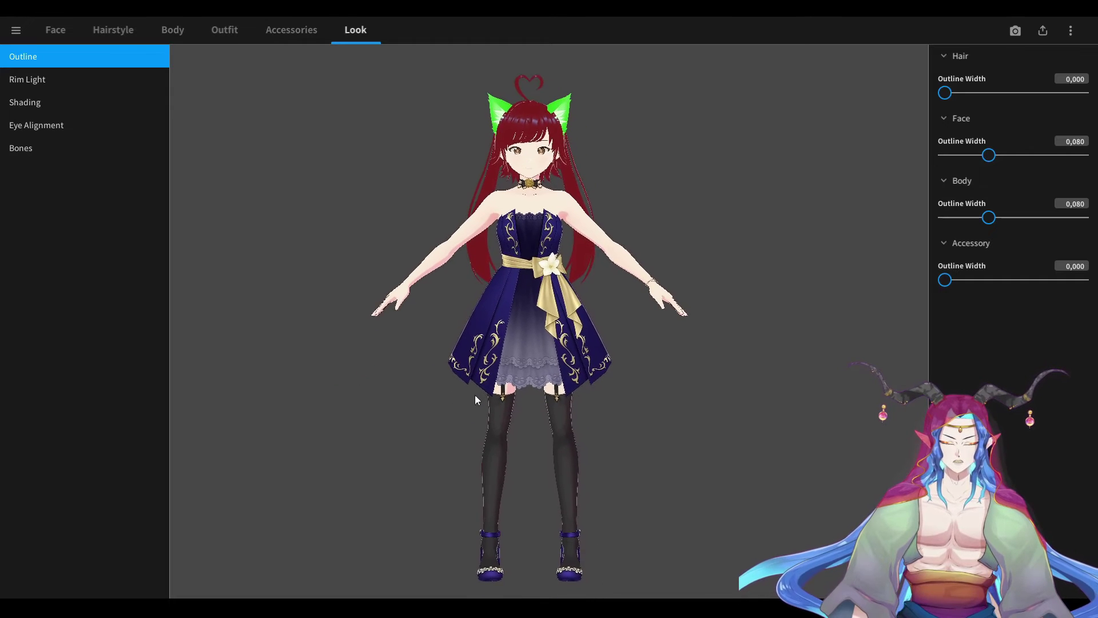
{"action": "scroll", "coordinate": [509, 375], "scroll_direction": "up", "scroll_amount": 5}
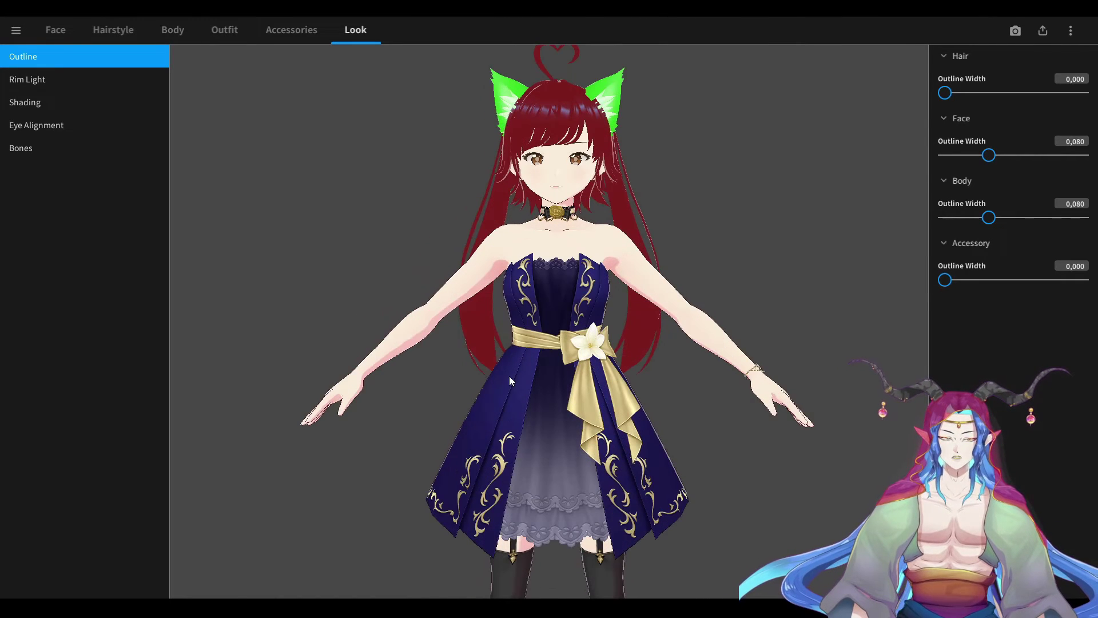
Set the face's shading area to about 0.008 and its shading hardness to 1.000, keeping shade softness at 0
{"action": "left_click", "coordinate": [35, 102]}
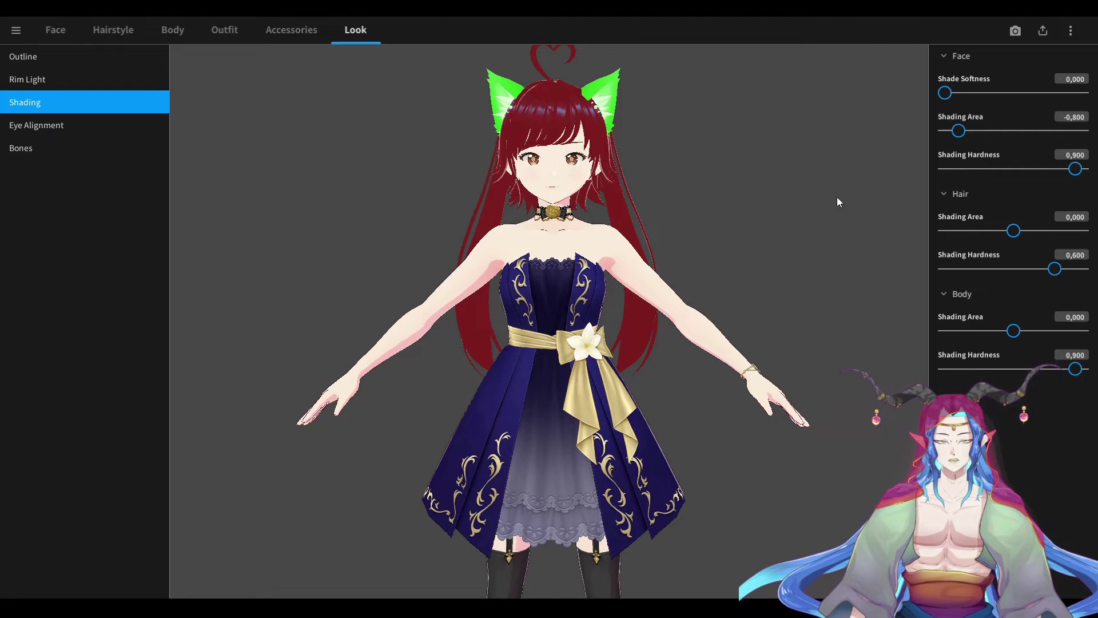
{"action": "left_click", "coordinate": [1023, 169]}
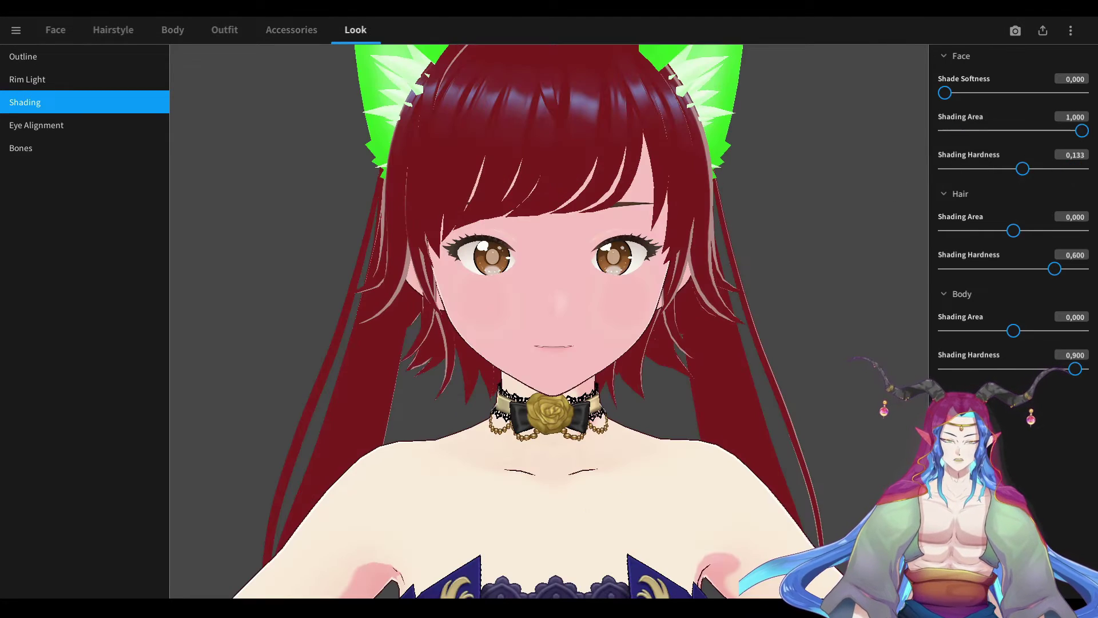
{"action": "mouse_move", "coordinate": [968, 125]}
{"action": "left_mouse_down"}
{"action": "mouse_move", "coordinate": [1038, 137]}
{"action": "mouse_move", "coordinate": [1021, 137]}
{"action": "left_mouse_up"}
{"action": "left_click", "coordinate": [1084, 171]}
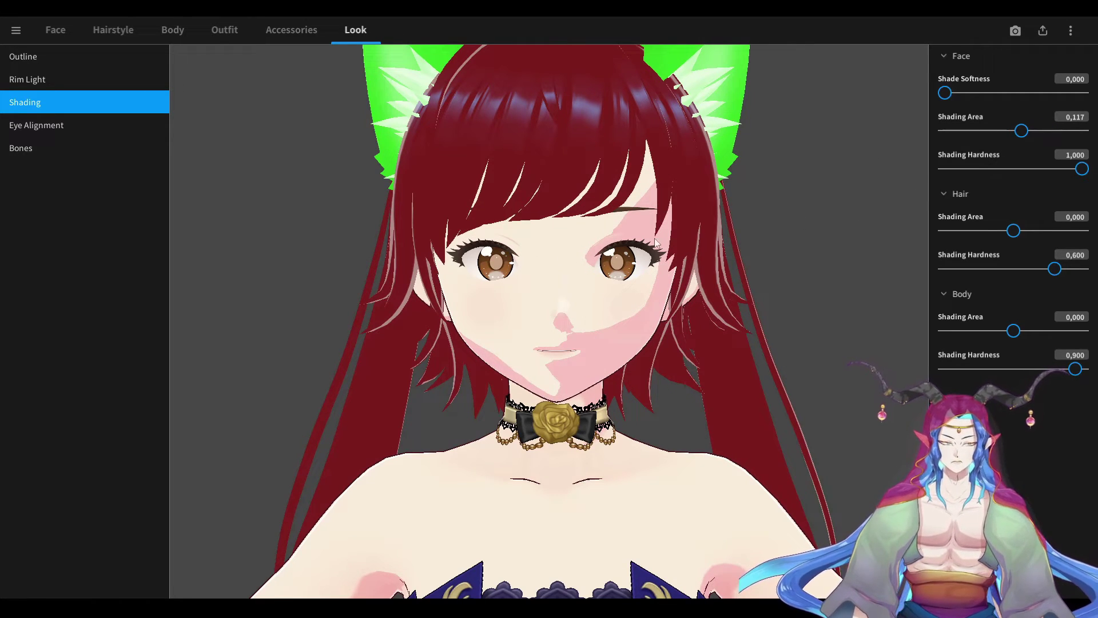
{"action": "mouse_move", "coordinate": [1021, 131]}
{"action": "left_mouse_down"}
{"action": "mouse_move", "coordinate": [1004, 135]}
{"action": "mouse_move", "coordinate": [1013, 139]}
{"action": "left_mouse_up"}
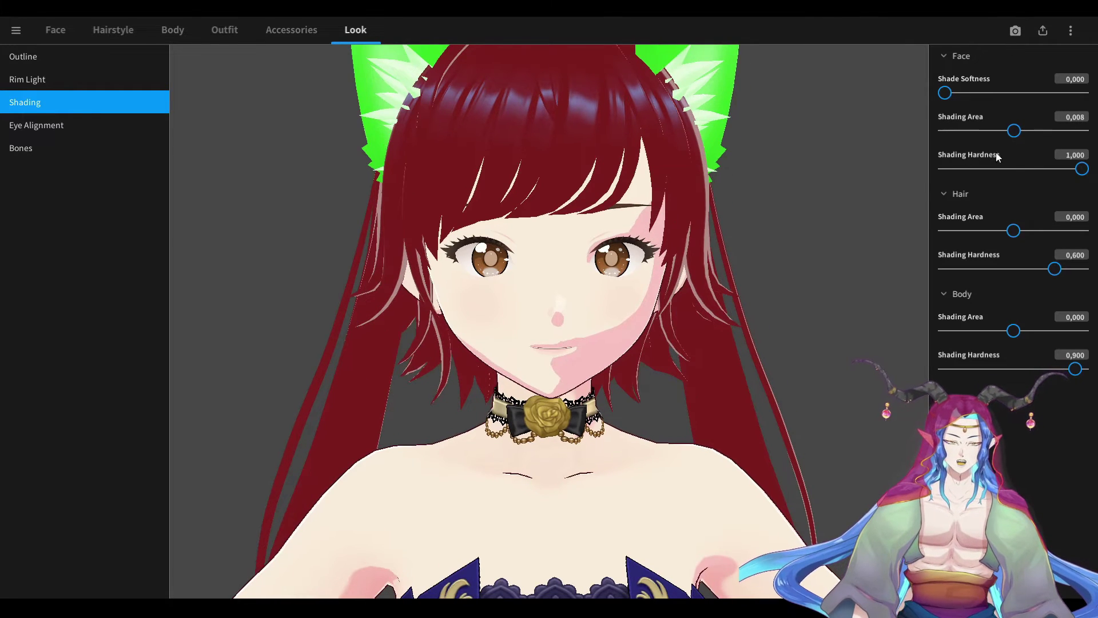
{"action": "mouse_move", "coordinate": [1082, 170]}
{"action": "left_mouse_down"}
{"action": "mouse_move", "coordinate": [973, 177]}
{"action": "mouse_move", "coordinate": [1087, 173]}
{"action": "mouse_move", "coordinate": [1051, 180]}
{"action": "left_mouse_up"}
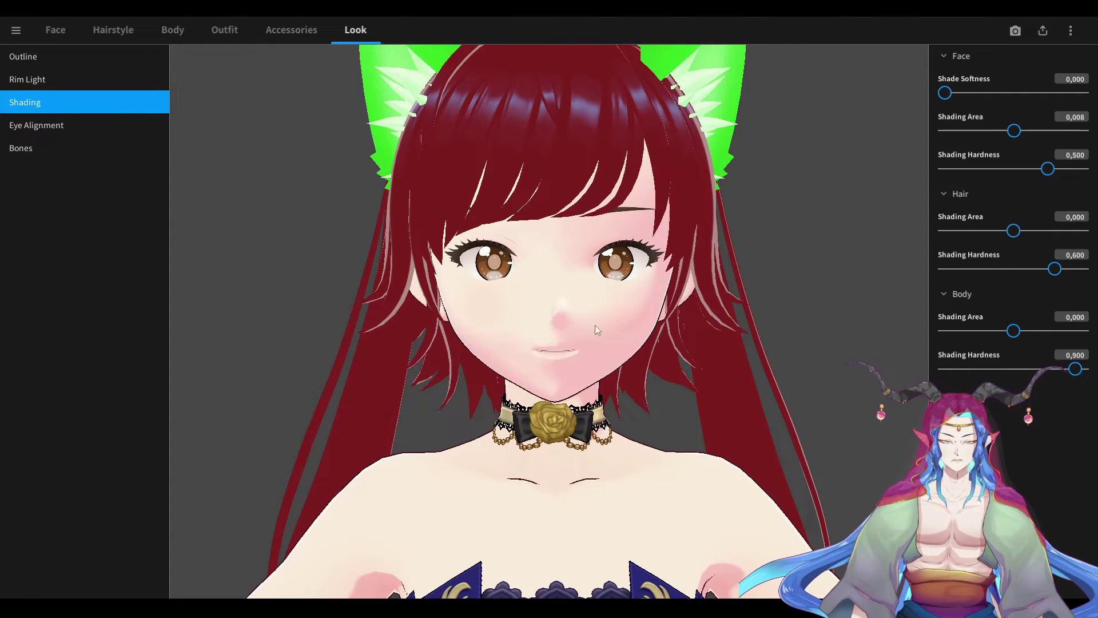
{"action": "left_click_drag", "start_coordinate": [1050, 171], "coordinate": [1083, 170]}
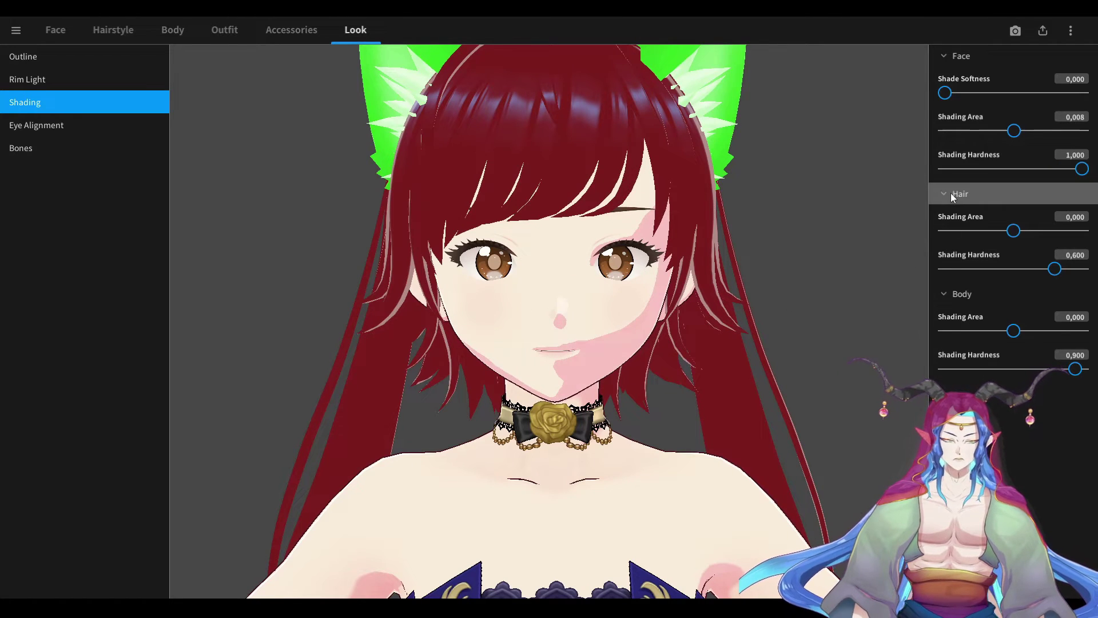
{"action": "mouse_move", "coordinate": [945, 92]}
{"action": "left_mouse_down"}
{"action": "mouse_move", "coordinate": [1038, 94]}
{"action": "mouse_move", "coordinate": [952, 93]}
{"action": "mouse_move", "coordinate": [1058, 111]}
{"action": "mouse_move", "coordinate": [952, 109]}
{"action": "mouse_move", "coordinate": [988, 106]}
{"action": "mouse_move", "coordinate": [930, 126]}
{"action": "mouse_move", "coordinate": [1003, 92]}
{"action": "mouse_move", "coordinate": [941, 93]}
{"action": "left_mouse_up"}
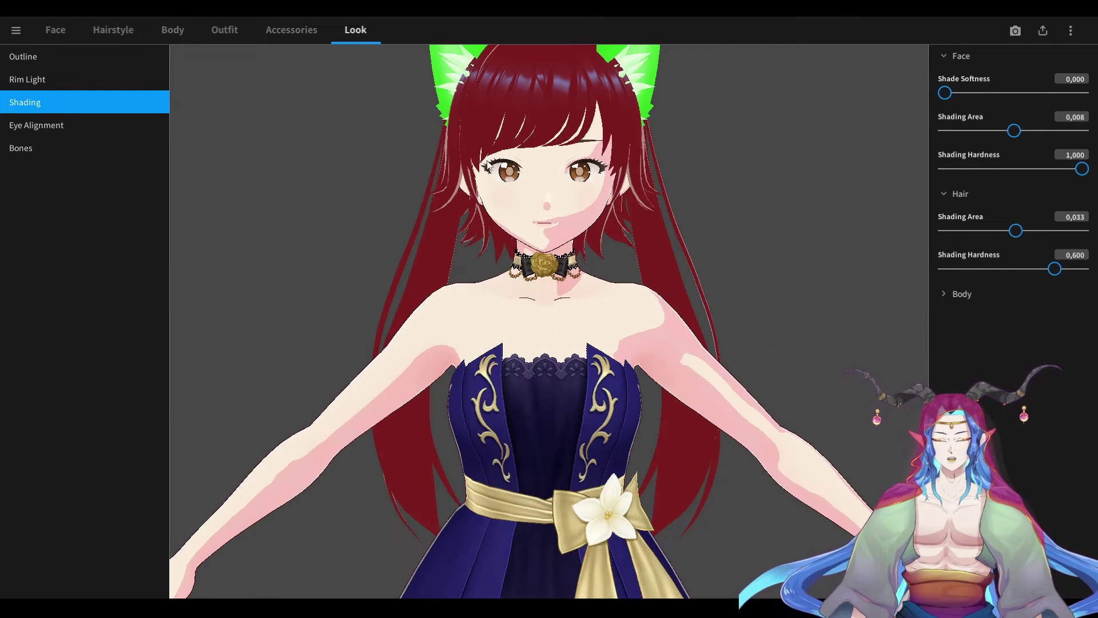
Open the face skin's texture for editing
{"action": "left_click", "coordinate": [54, 32]}
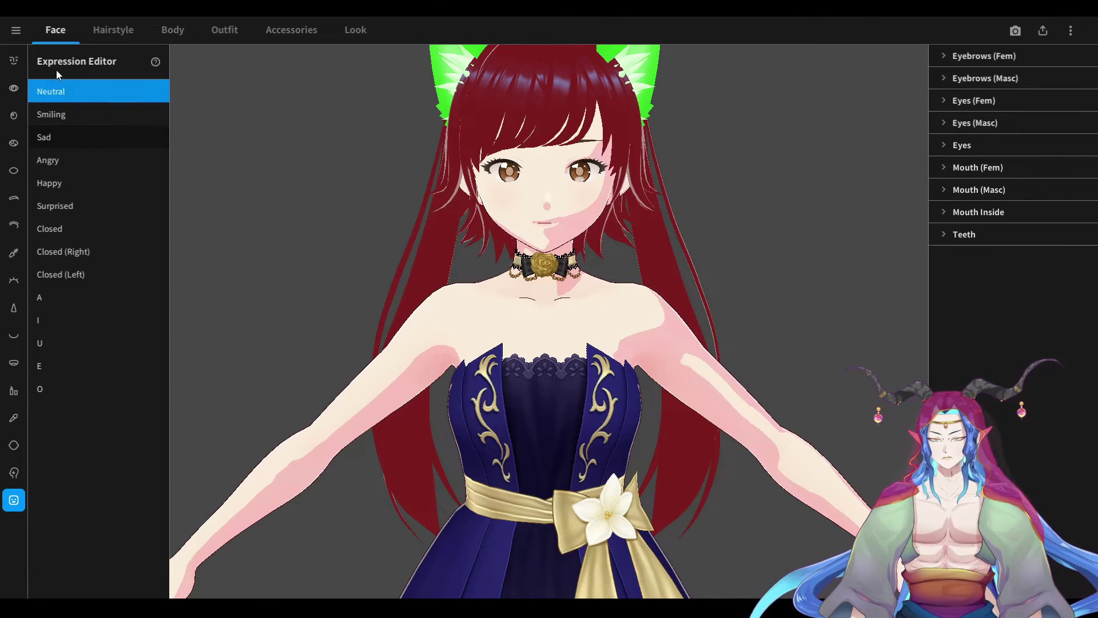
{"action": "left_click", "coordinate": [14, 445]}
{"action": "left_click", "coordinate": [971, 82]}
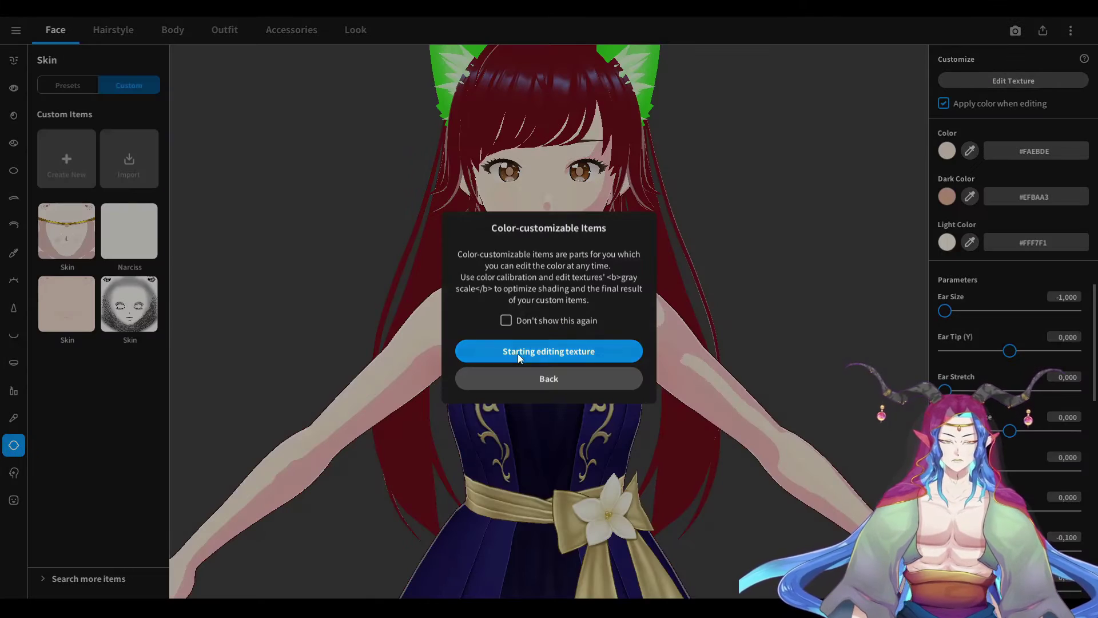
{"action": "left_click", "coordinate": [578, 352]}
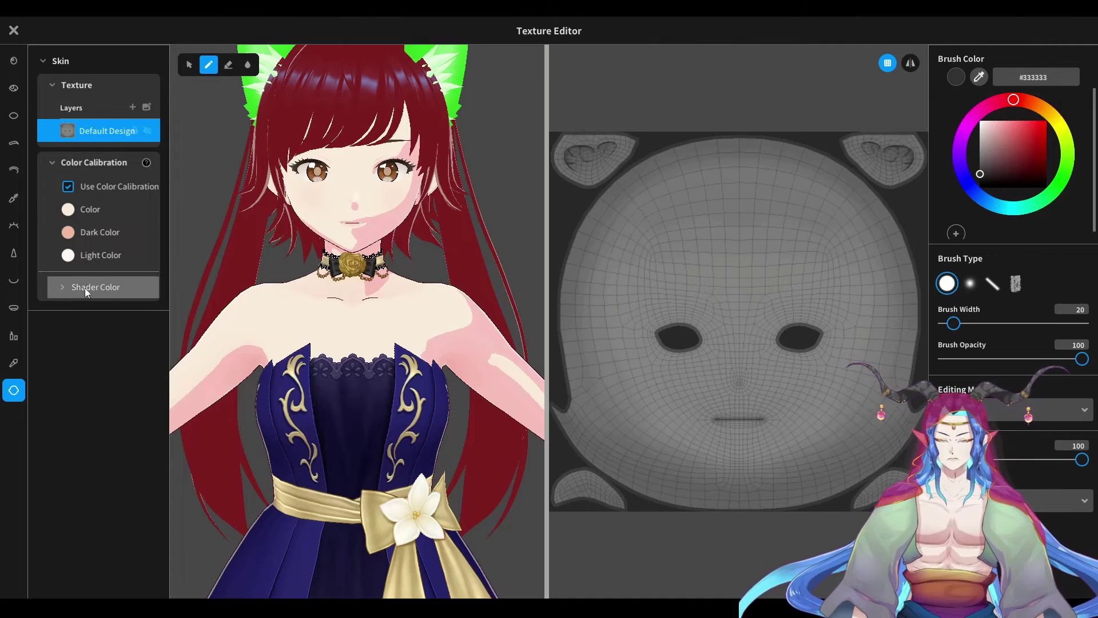
Try the pink #E7BFD3 as the skin's shader shade color and close the texture editor without saving
{"action": "left_click", "coordinate": [60, 287]}
{"action": "left_click", "coordinate": [98, 333]}
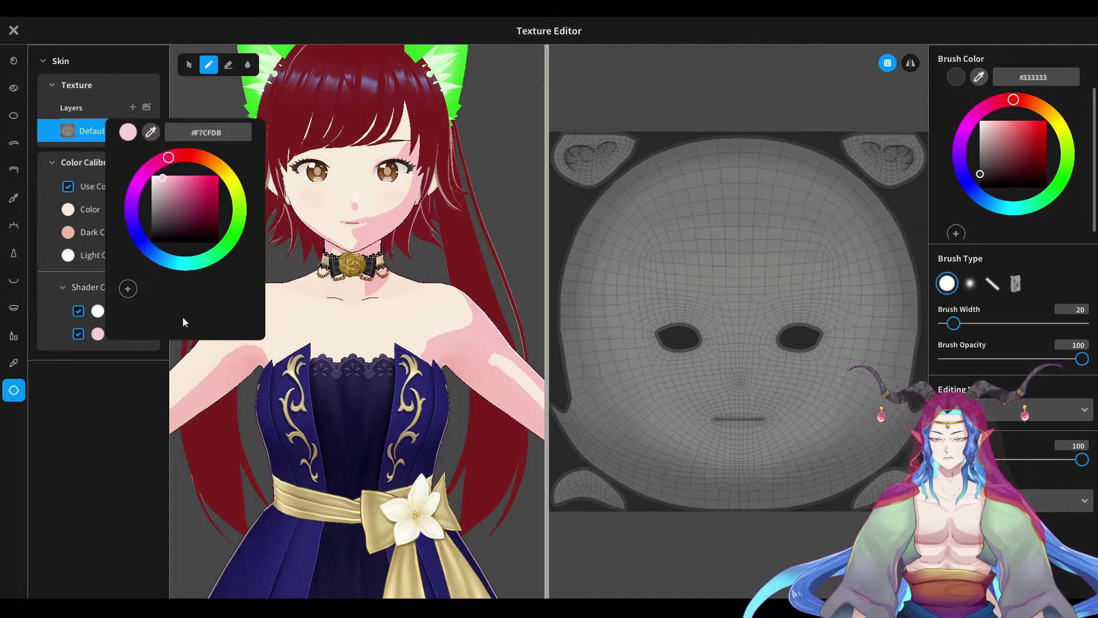
{"action": "mouse_move", "coordinate": [183, 193]}
{"action": "left_mouse_down"}
{"action": "mouse_move", "coordinate": [198, 209]}
{"action": "mouse_move", "coordinate": [195, 185]}
{"action": "mouse_move", "coordinate": [154, 167]}
{"action": "mouse_move", "coordinate": [131, 218]}
{"action": "mouse_move", "coordinate": [154, 253]}
{"action": "mouse_move", "coordinate": [198, 258]}
{"action": "left_mouse_up"}
{"action": "mouse_move", "coordinate": [217, 245]}
{"action": "left_mouse_down"}
{"action": "mouse_move", "coordinate": [211, 256]}
{"action": "mouse_move", "coordinate": [142, 239]}
{"action": "mouse_move", "coordinate": [133, 207]}
{"action": "mouse_move", "coordinate": [161, 166]}
{"action": "mouse_move", "coordinate": [163, 181]}
{"action": "left_mouse_up"}
{"action": "left_click", "coordinate": [174, 184]}
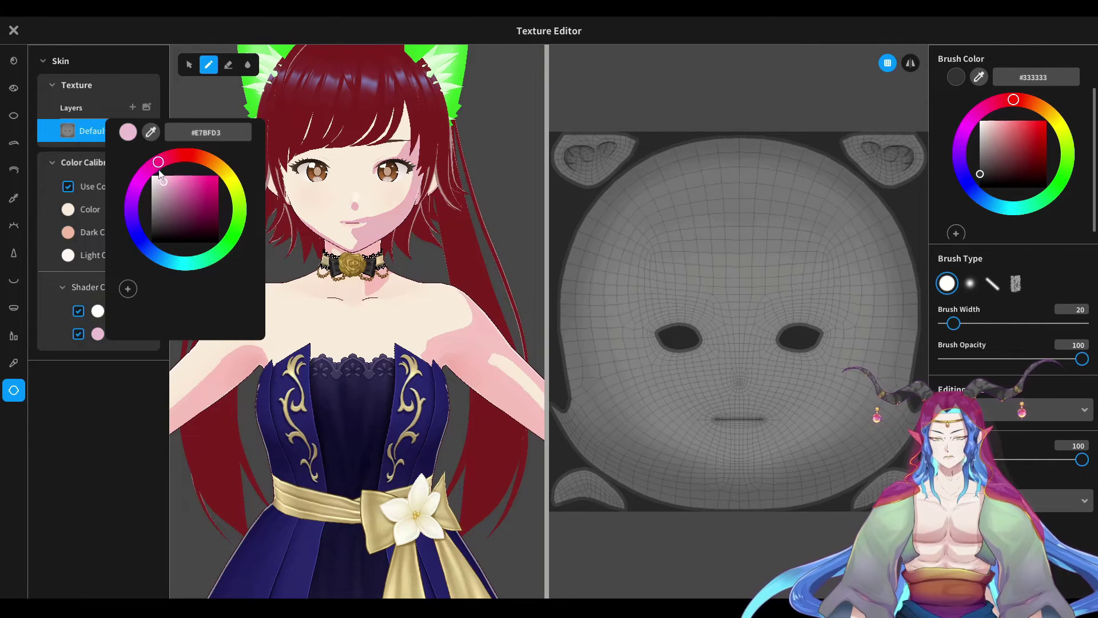
{"action": "left_click", "coordinate": [14, 30]}
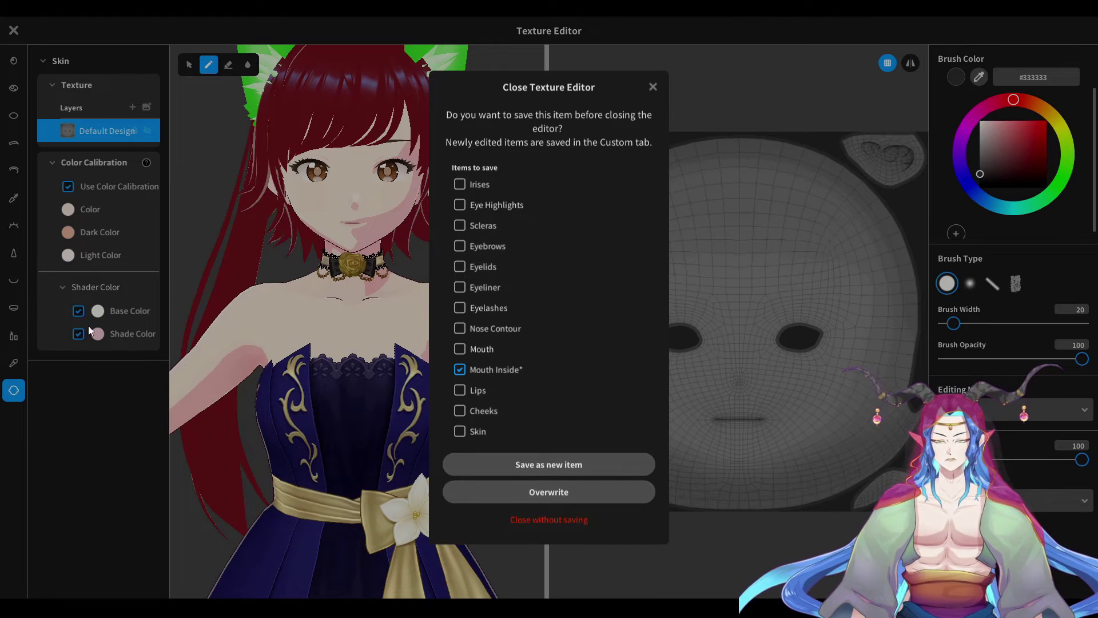
{"action": "left_click", "coordinate": [507, 519]}
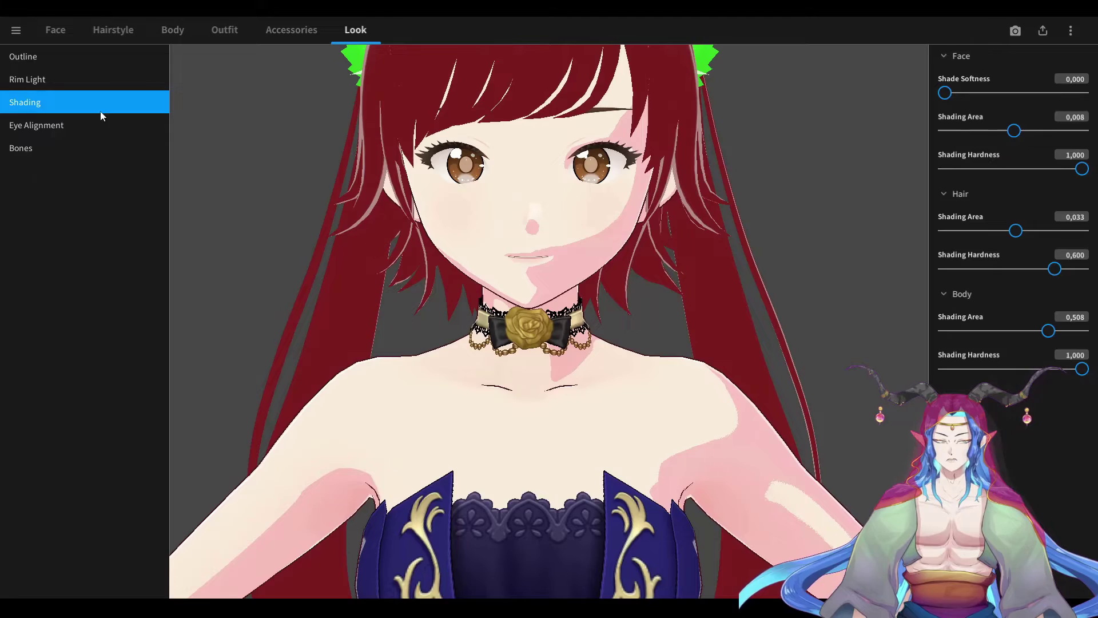
Set the hair's rim light intensity to about 60.8 and inspect the light edges from the side and front
{"action": "left_click", "coordinate": [28, 81]}
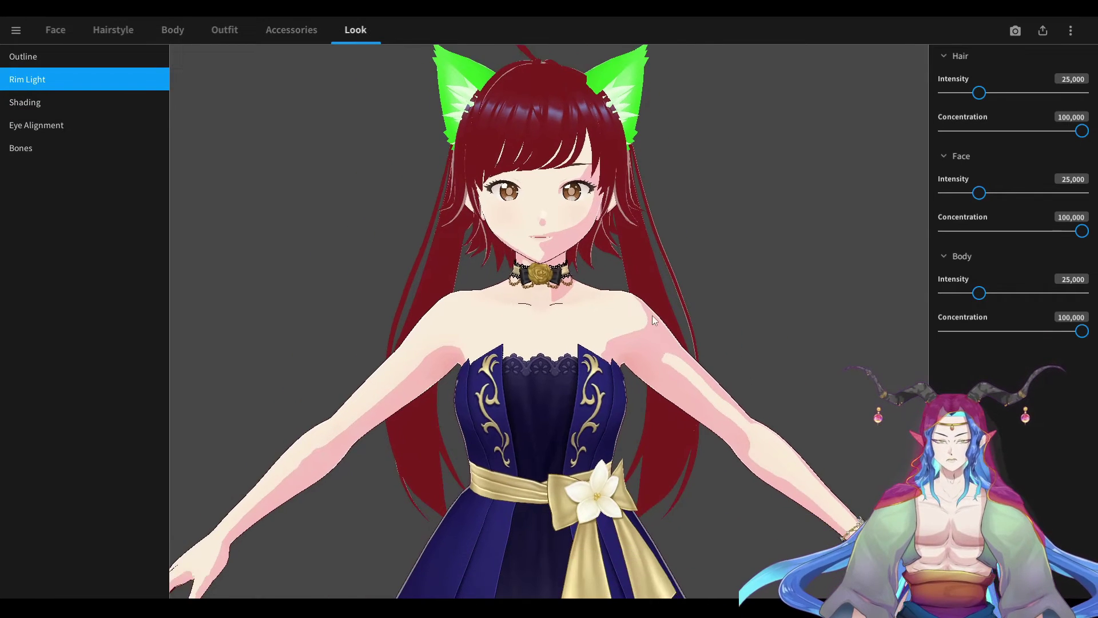
{"action": "left_click_drag", "start_coordinate": [980, 93], "coordinate": [947, 93]}
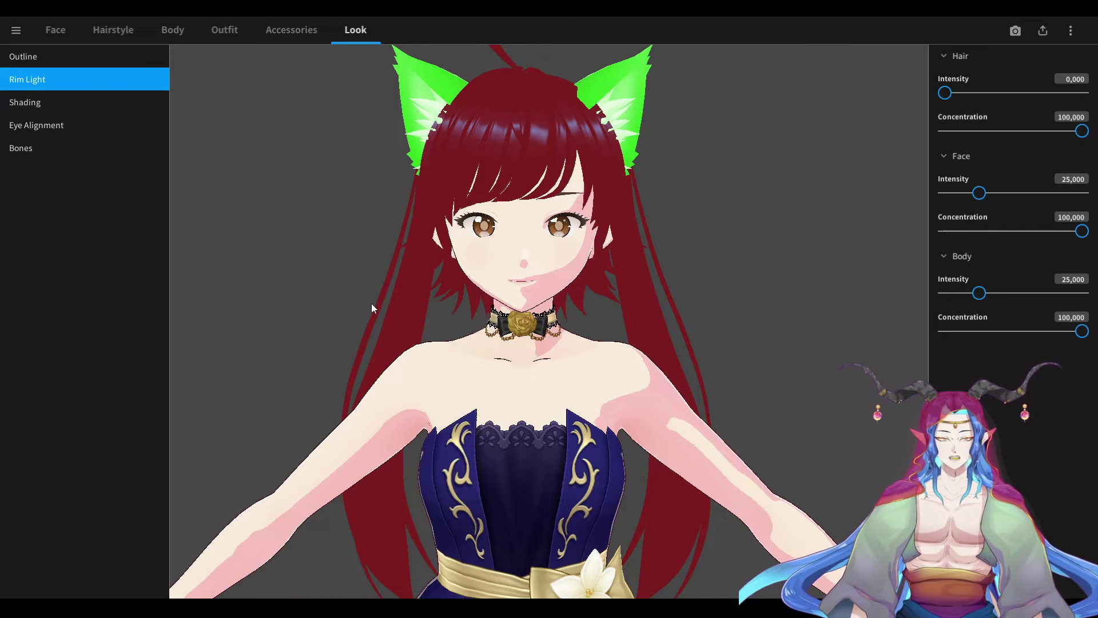
{"action": "left_click_drag", "start_coordinate": [947, 94], "coordinate": [1029, 95]}
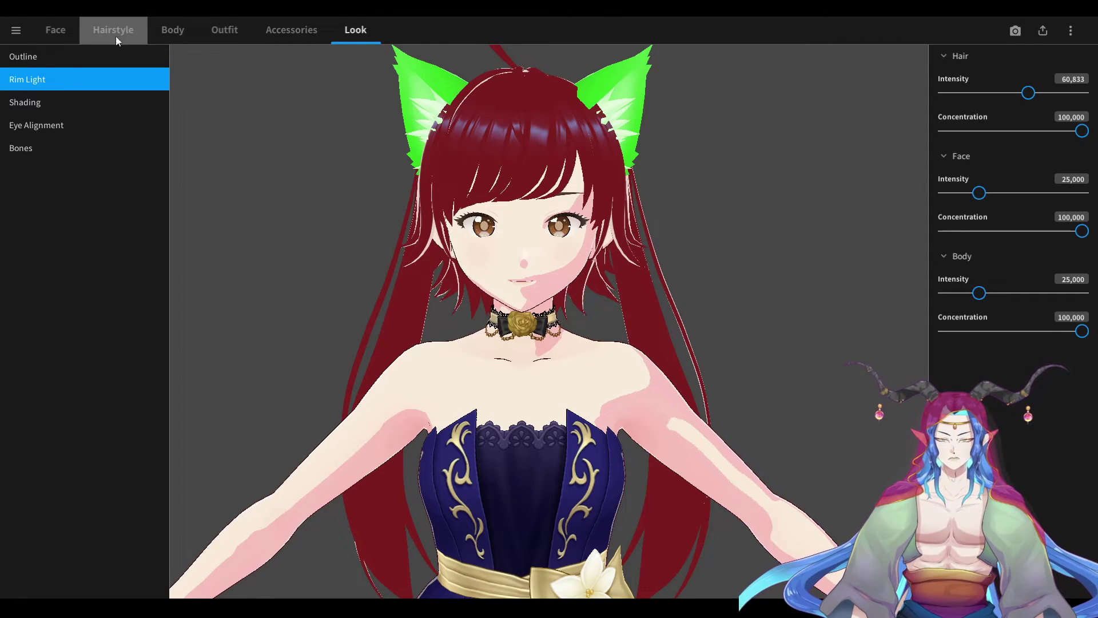
{"action": "right_click_drag", "start_coordinate": [532, 260], "coordinate": [499, 268]}
{"action": "right_click_drag", "start_coordinate": [658, 278], "coordinate": [484, 292]}
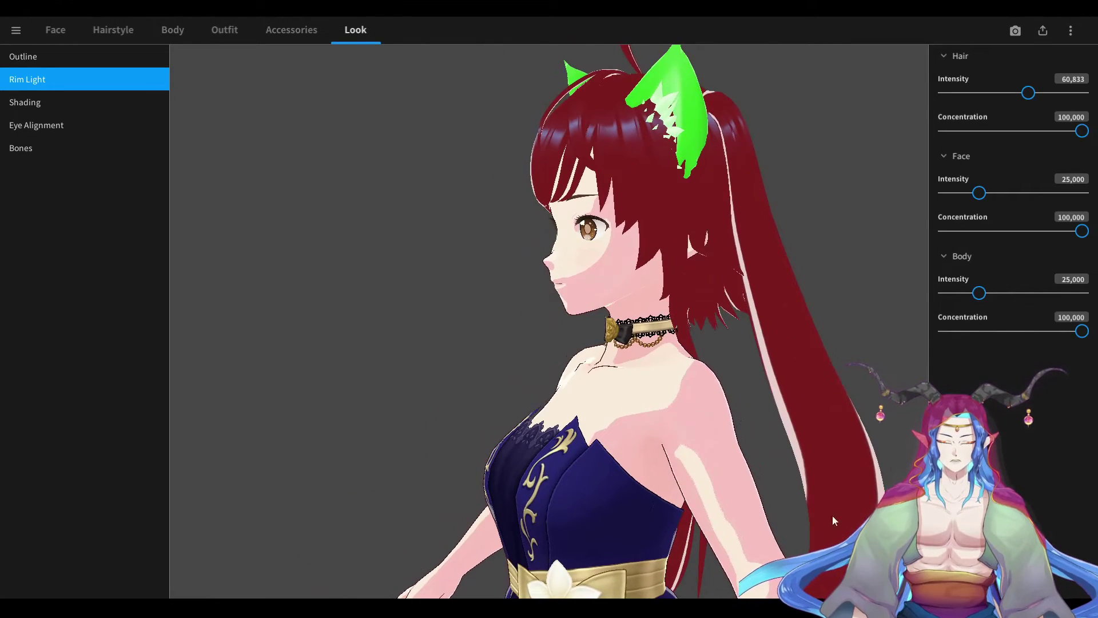
{"action": "right_click_drag", "start_coordinate": [745, 205], "coordinate": [795, 273]}
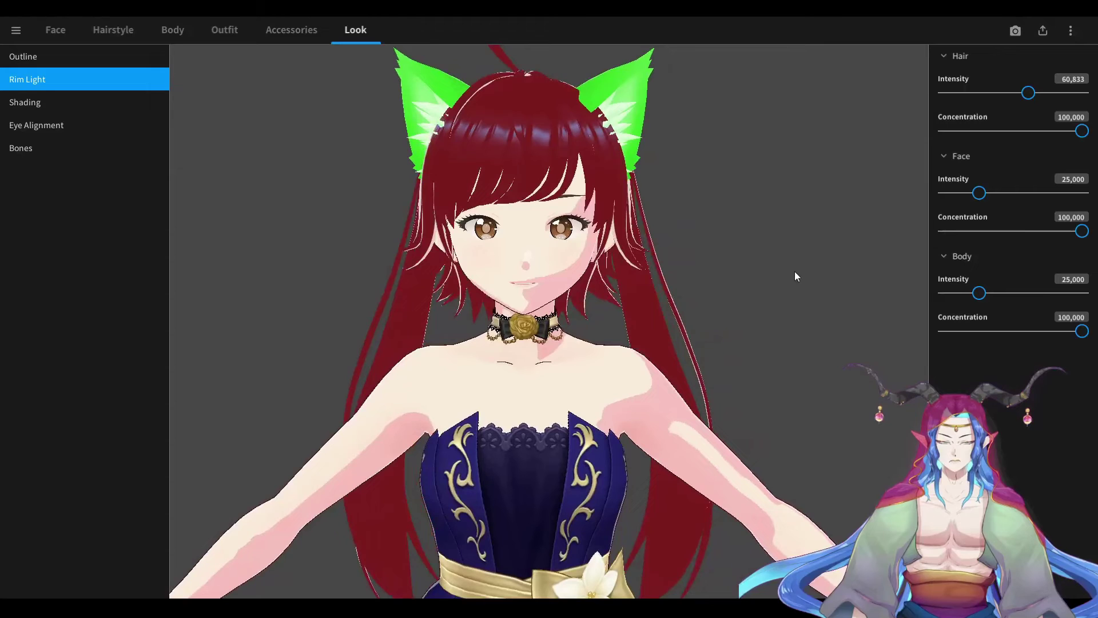
Set the outline width to about 0.100 for the hair, 0.164 for the face and 0.206 for the body
{"action": "left_click", "coordinate": [20, 56]}
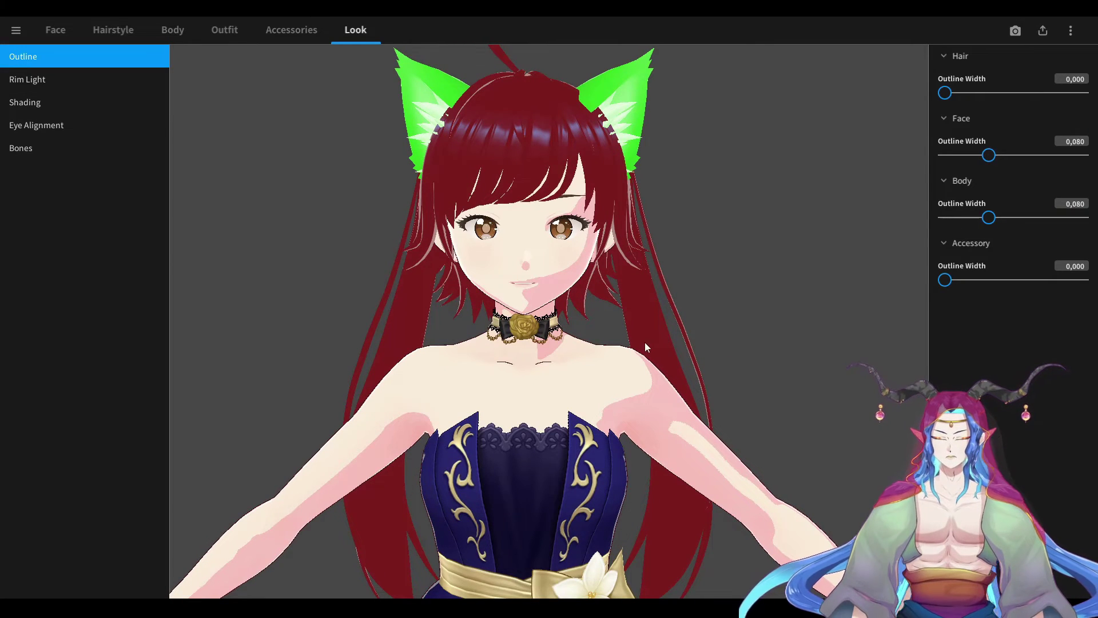
{"action": "scroll", "coordinate": [609, 343], "scroll_direction": "up", "scroll_amount": 10}
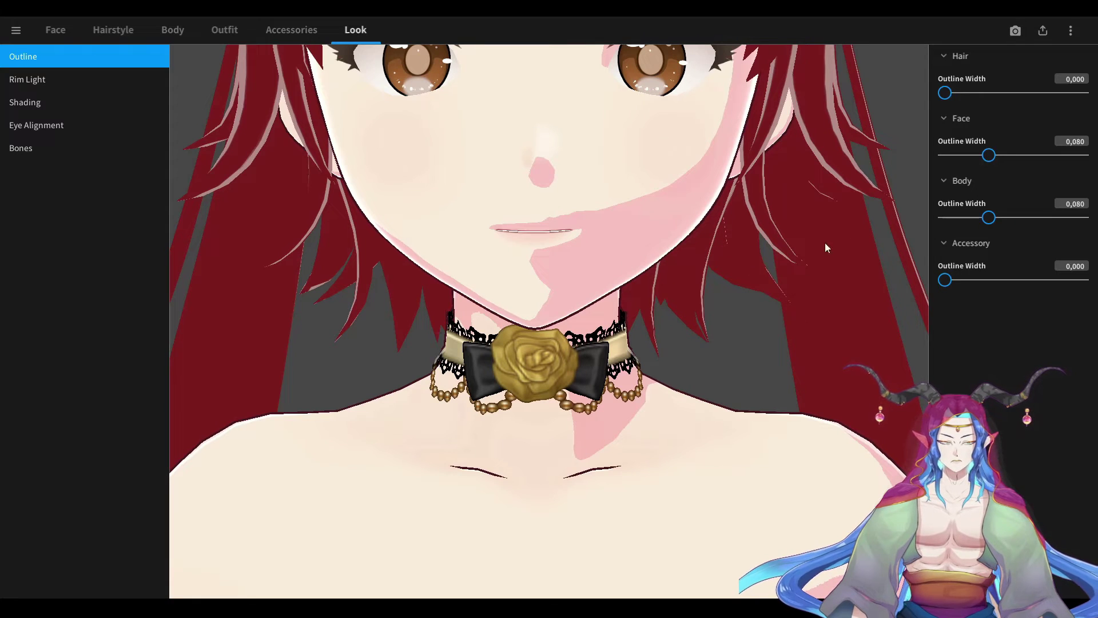
{"action": "left_click_drag", "start_coordinate": [945, 93], "coordinate": [1000, 95]}
{"action": "left_click_drag", "start_coordinate": [989, 155], "coordinate": [1036, 159]}
{"action": "left_click_drag", "start_coordinate": [989, 217], "coordinate": [1058, 219]}
{"action": "scroll", "coordinate": [640, 302], "scroll_direction": "down", "scroll_amount": 5}
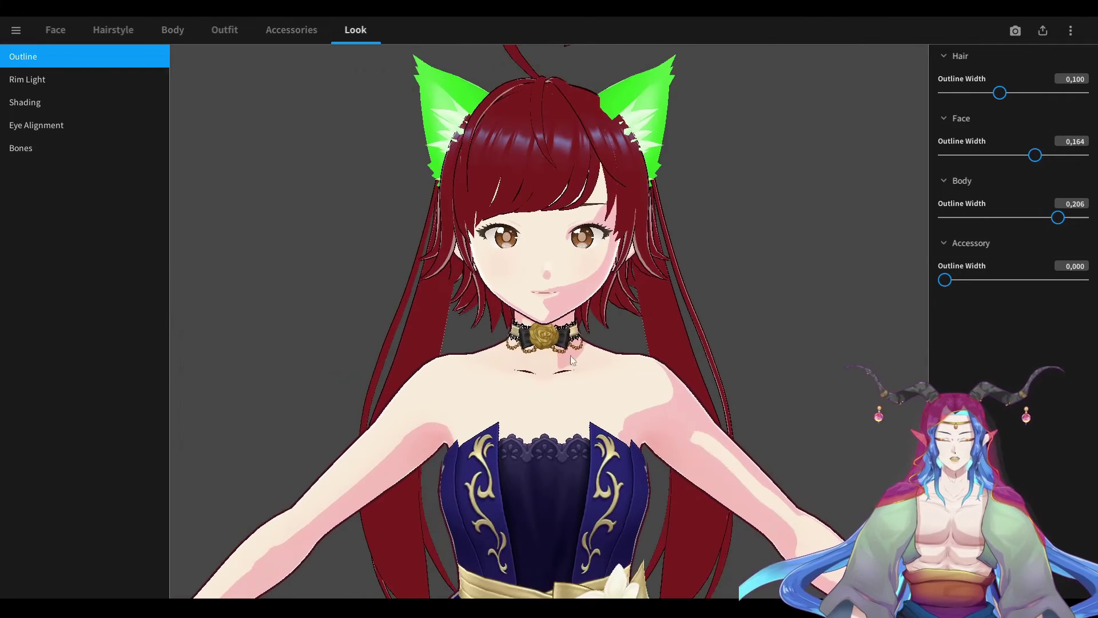
Examine the avatar's outlines up close, open the Bones settings, and view the full figure and upper body
{"action": "scroll", "coordinate": [548, 387], "scroll_direction": "up", "scroll_amount": 5}
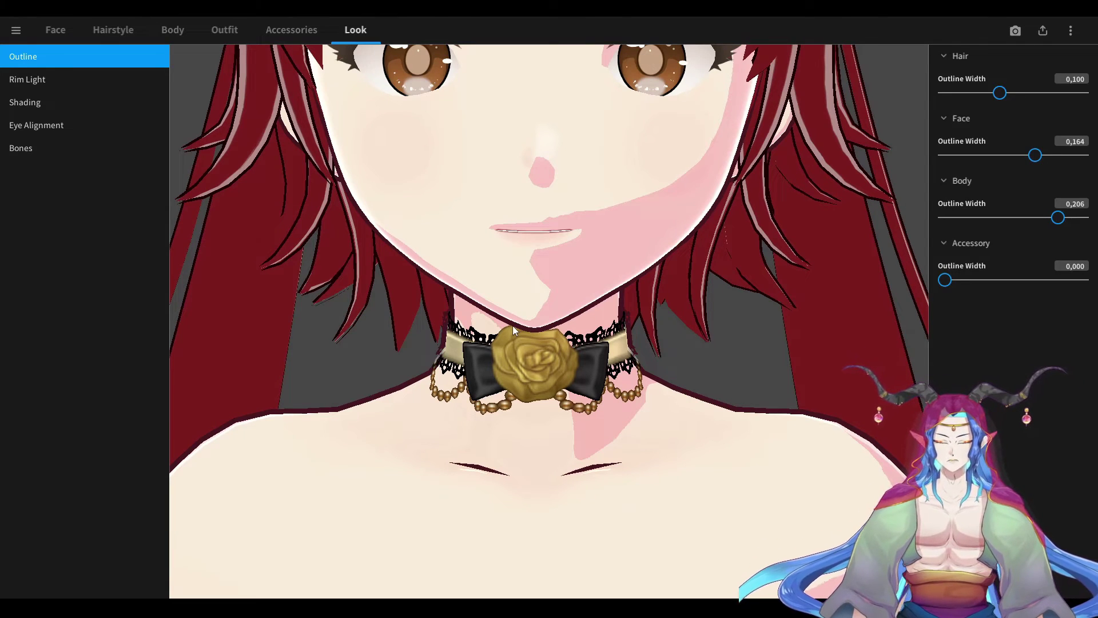
{"action": "scroll", "coordinate": [534, 326], "scroll_direction": "down", "scroll_amount": 10}
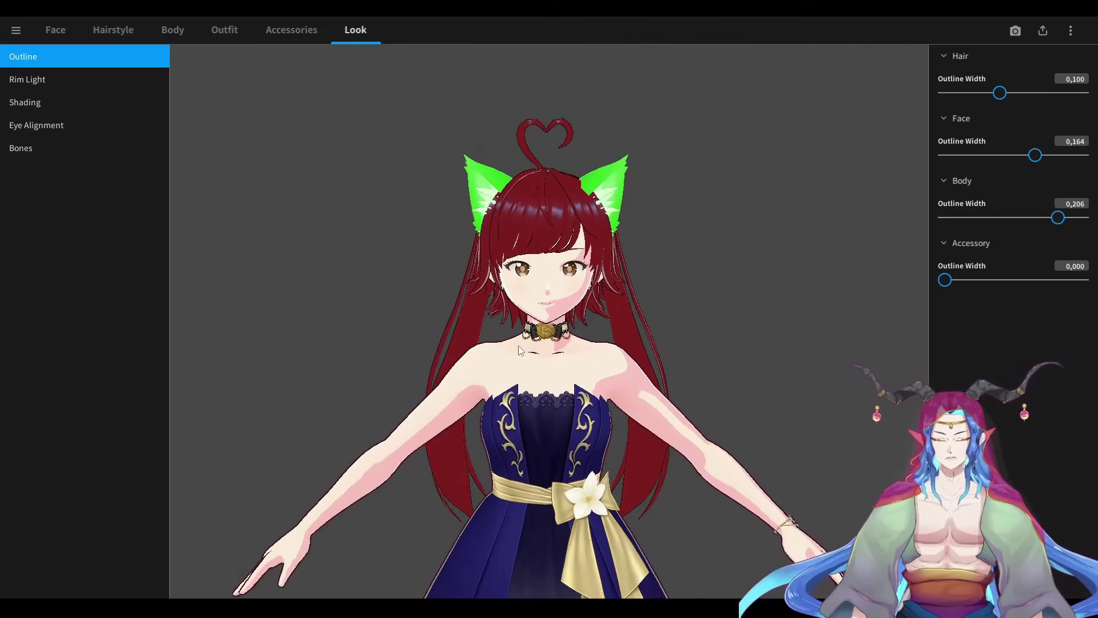
{"action": "middle_click_drag", "start_coordinate": [521, 410], "coordinate": [516, 278]}
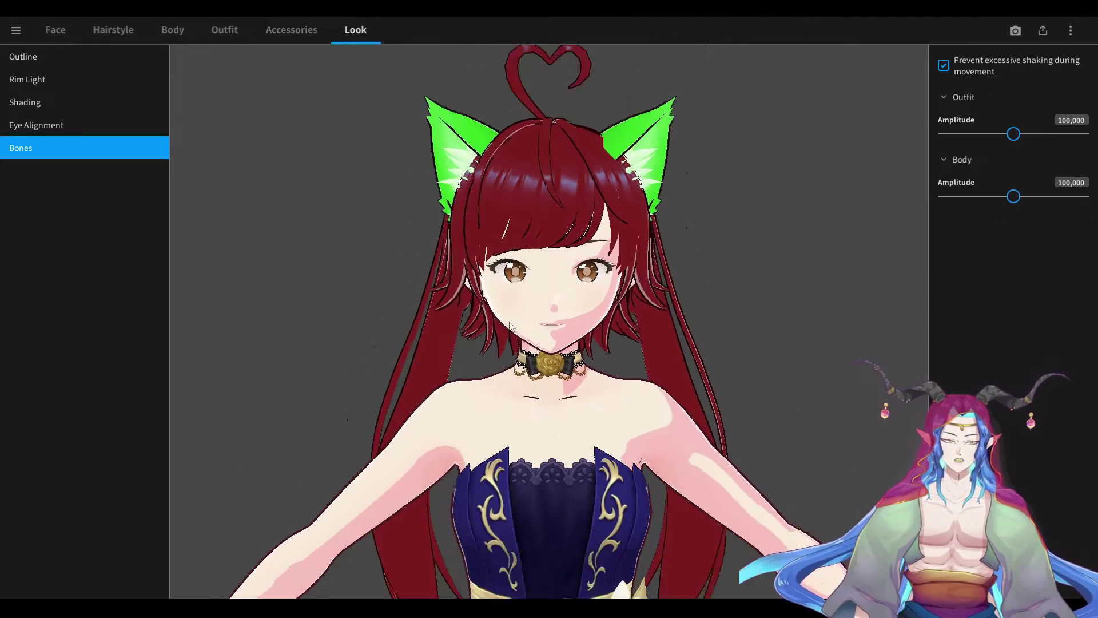
{"action": "scroll", "coordinate": [496, 329], "scroll_direction": "down", "scroll_amount": 5}
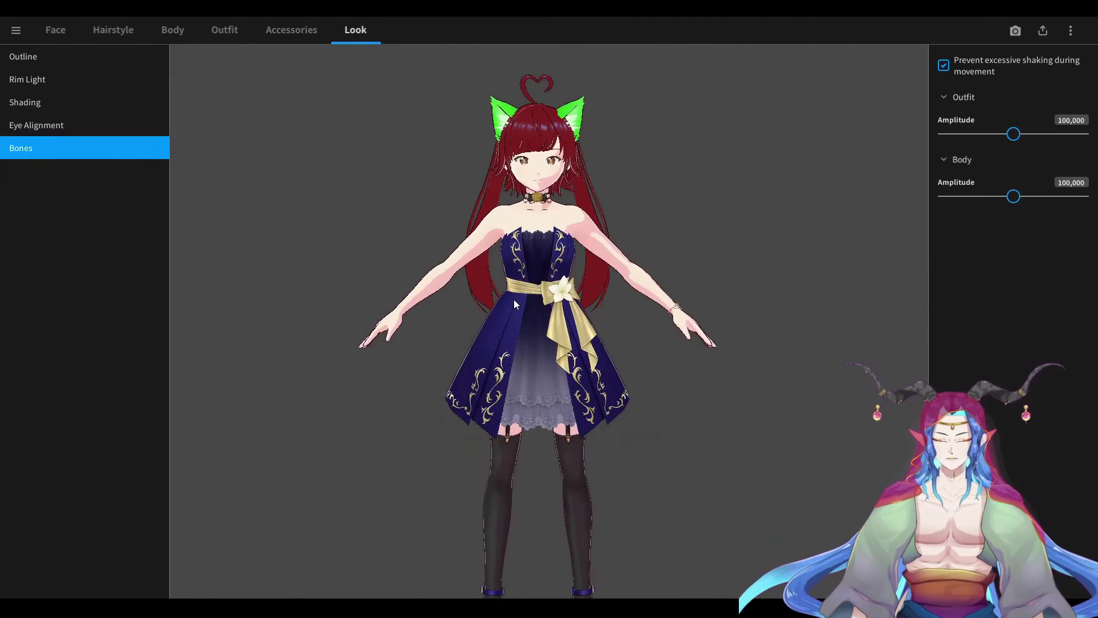
{"action": "scroll", "coordinate": [514, 303], "scroll_direction": "down", "scroll_amount": 1}
{"action": "middle_click_drag", "start_coordinate": [537, 391], "coordinate": [547, 357]}
{"action": "scroll", "coordinate": [542, 351], "scroll_direction": "up", "scroll_amount": 1}
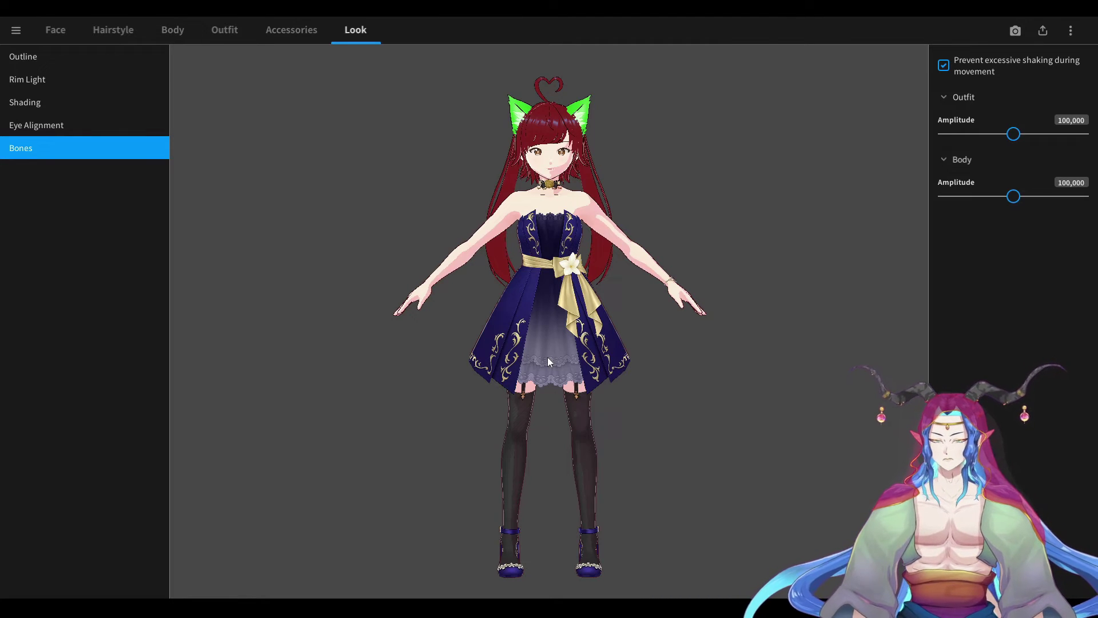
{"action": "left_click", "coordinate": [17, 155]}
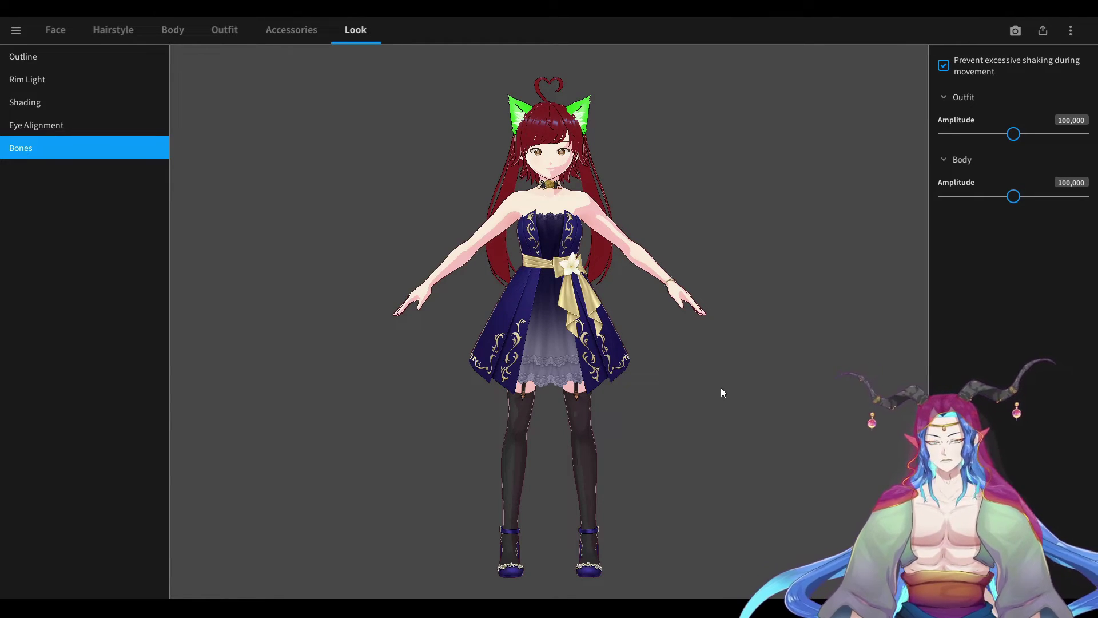
{"action": "scroll", "coordinate": [721, 390], "scroll_direction": "up", "scroll_amount": 5}
{"action": "right_click_drag", "start_coordinate": [721, 390], "coordinate": [721, 515]}
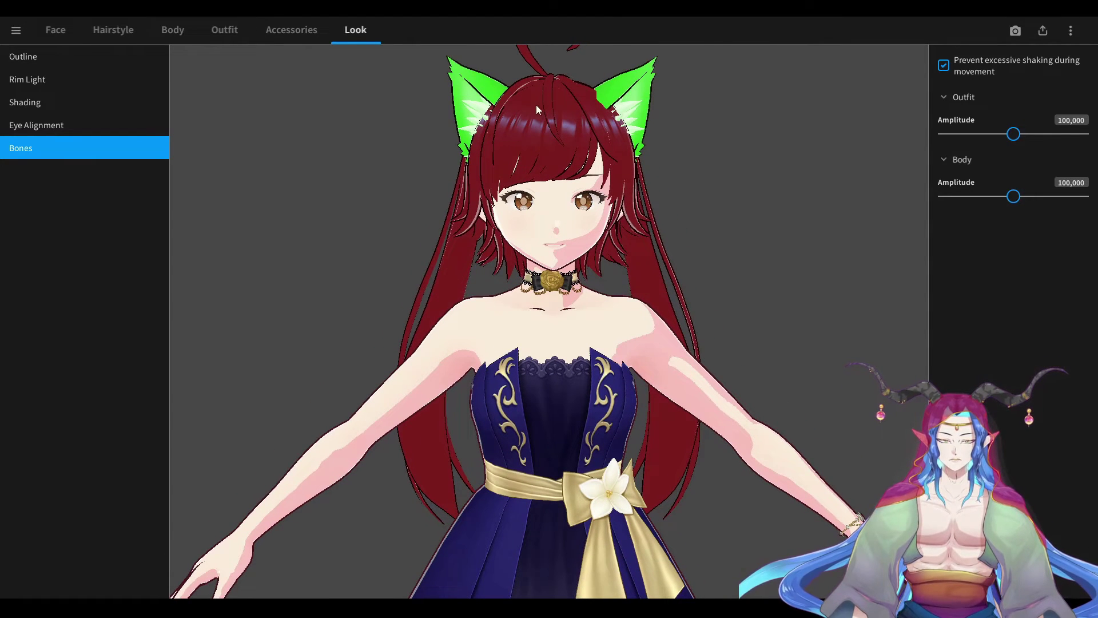
Check the front hair from the hairstyle settings, and try the Smiling base expression in the Photo Booth
{"action": "left_click", "coordinate": [112, 32]}
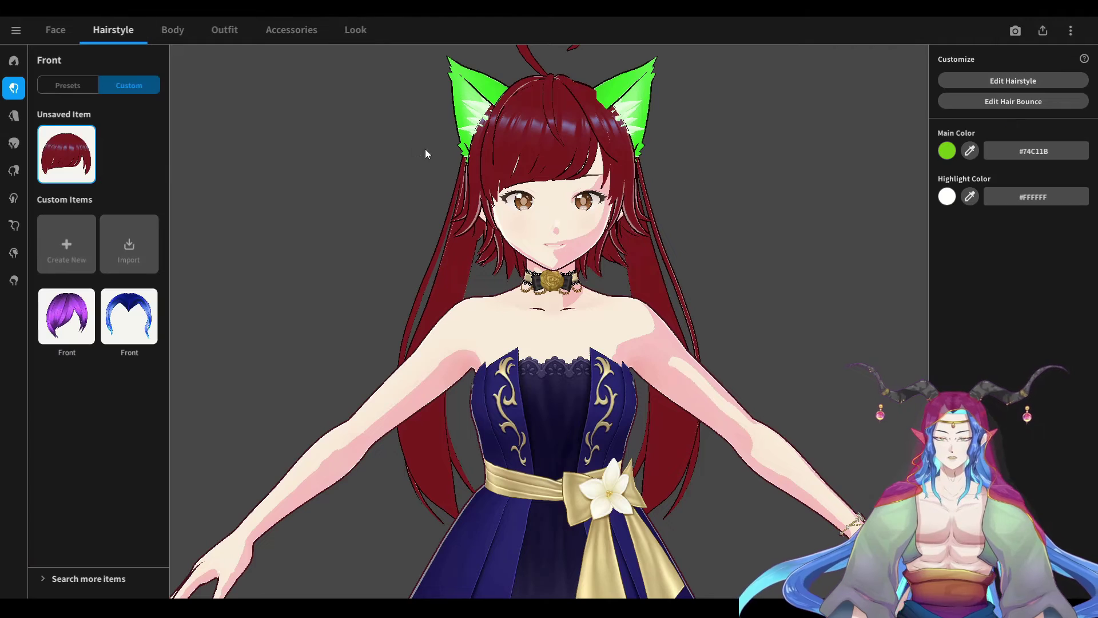
{"action": "right_click_drag", "start_coordinate": [599, 203], "coordinate": [615, 200]}
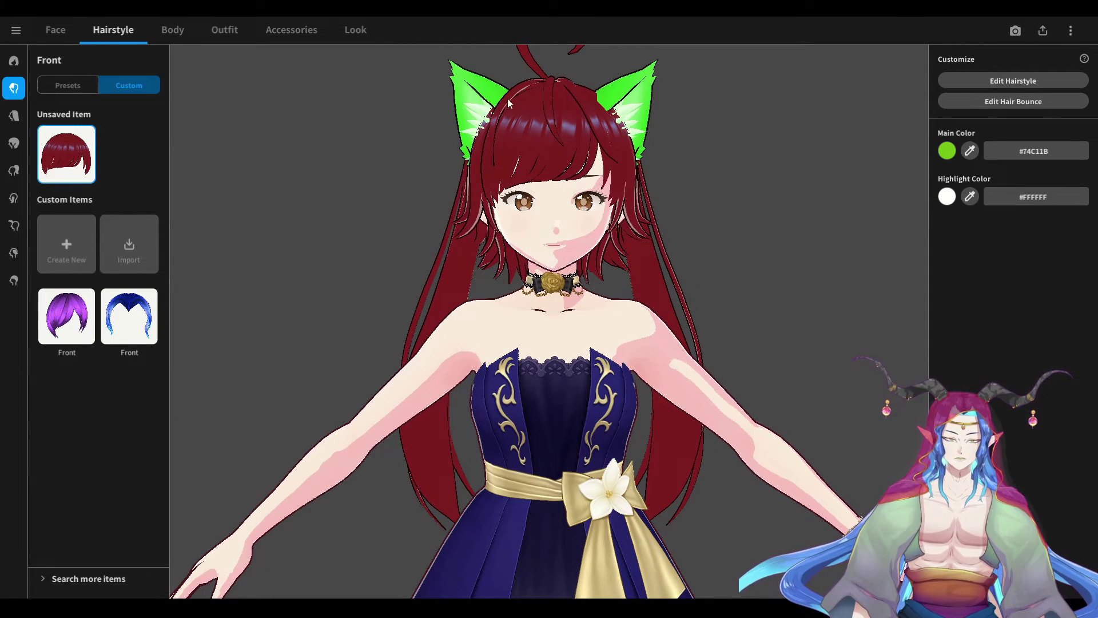
{"action": "left_click", "coordinate": [1005, 32]}
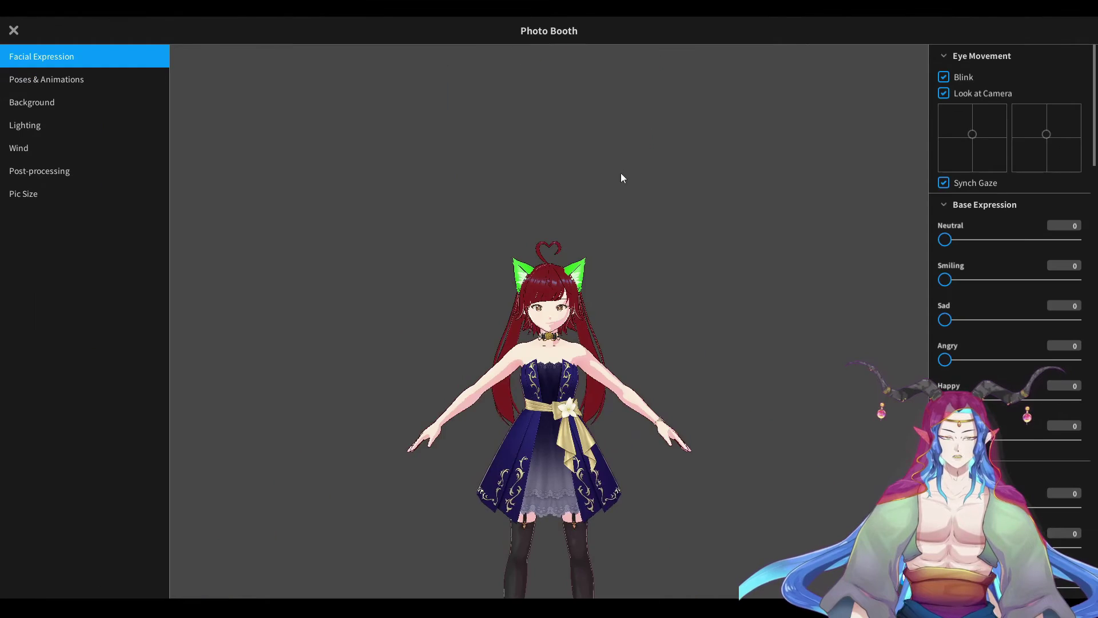
{"action": "scroll", "coordinate": [578, 250], "scroll_direction": "up", "scroll_amount": 5}
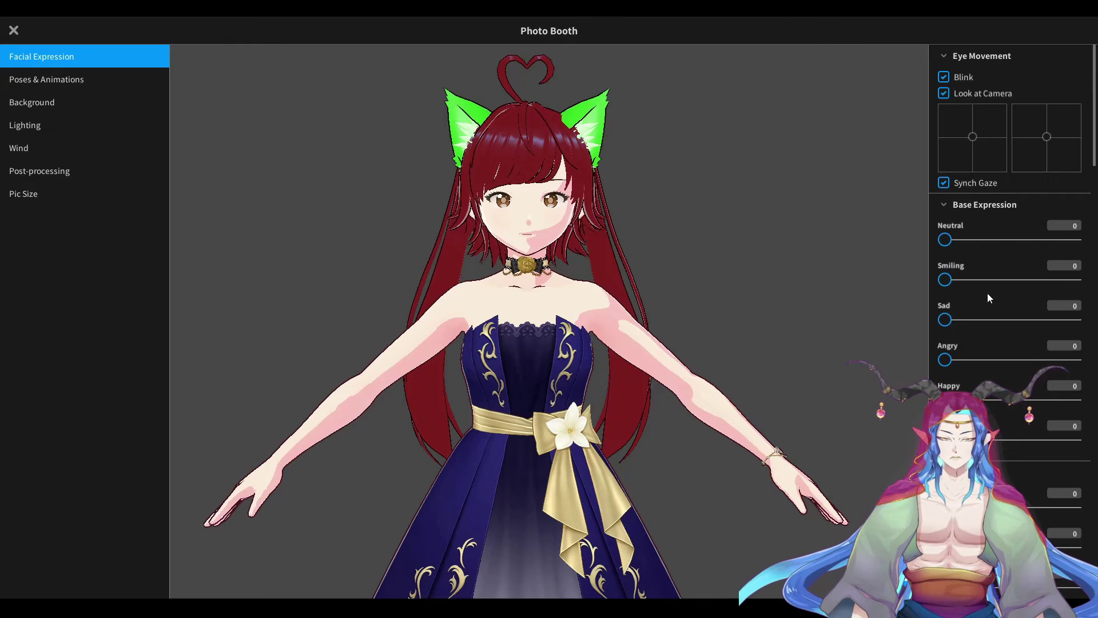
{"action": "left_click_drag", "start_coordinate": [991, 279], "coordinate": [917, 284]}
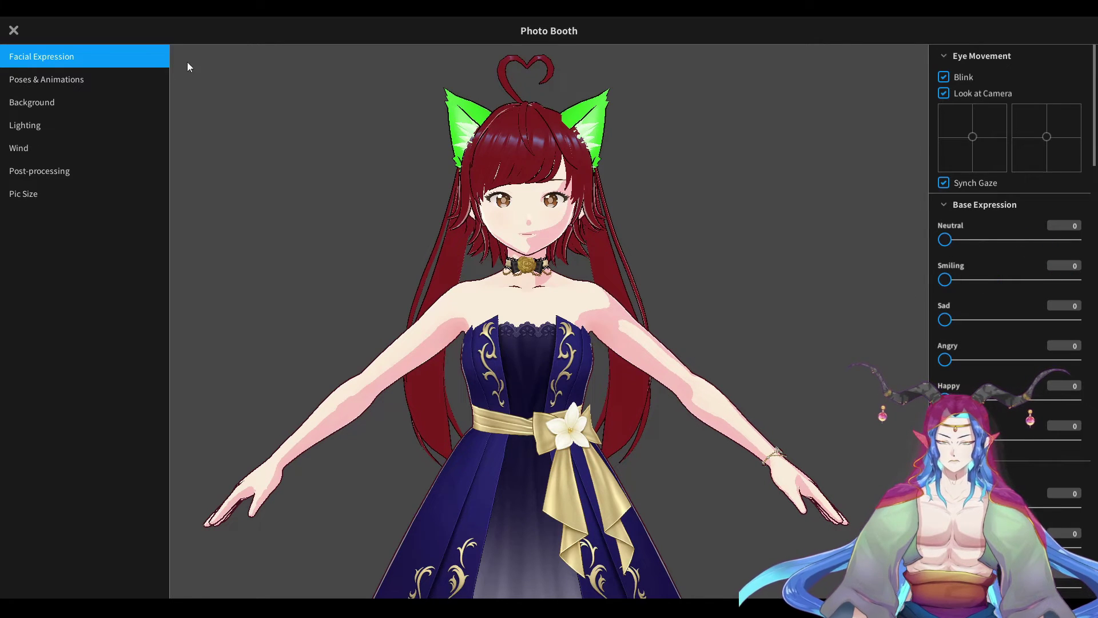
Preview the Standby 0 and Standby 1 animations on the avatar
{"action": "left_click", "coordinate": [47, 78]}
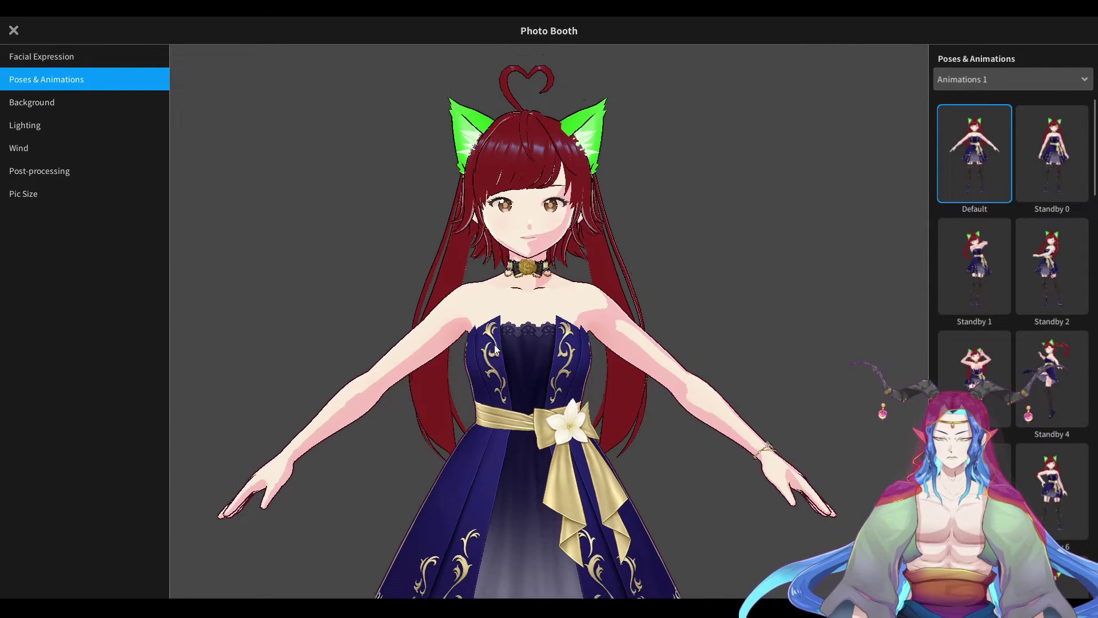
{"action": "scroll", "coordinate": [498, 355], "scroll_direction": "down", "scroll_amount": 3}
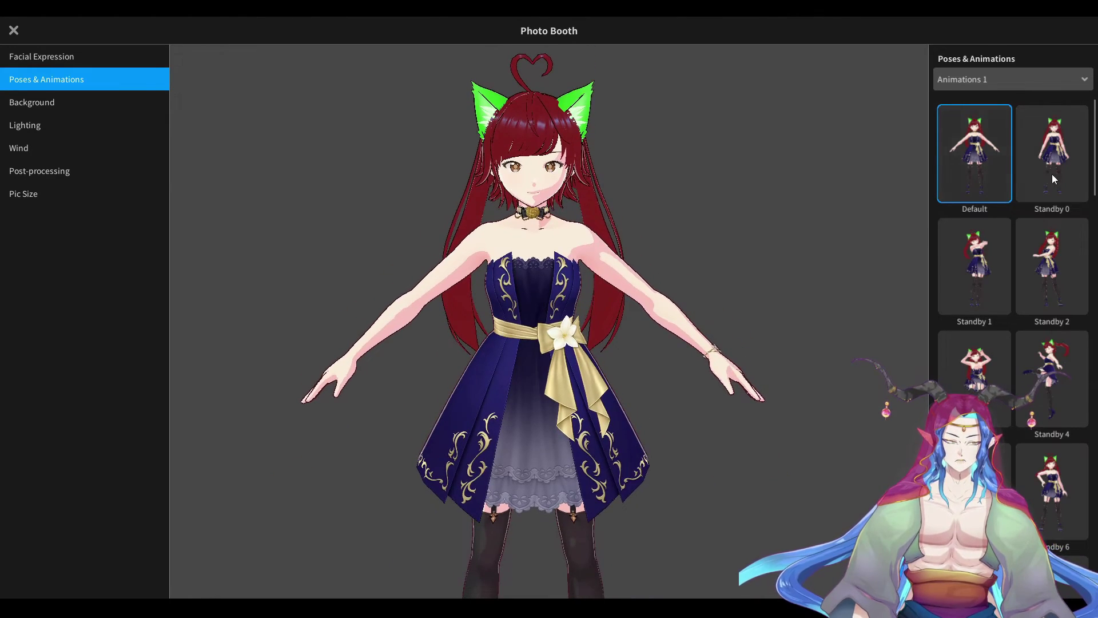
{"action": "left_click", "coordinate": [1056, 172]}
{"action": "left_click", "coordinate": [974, 266]}
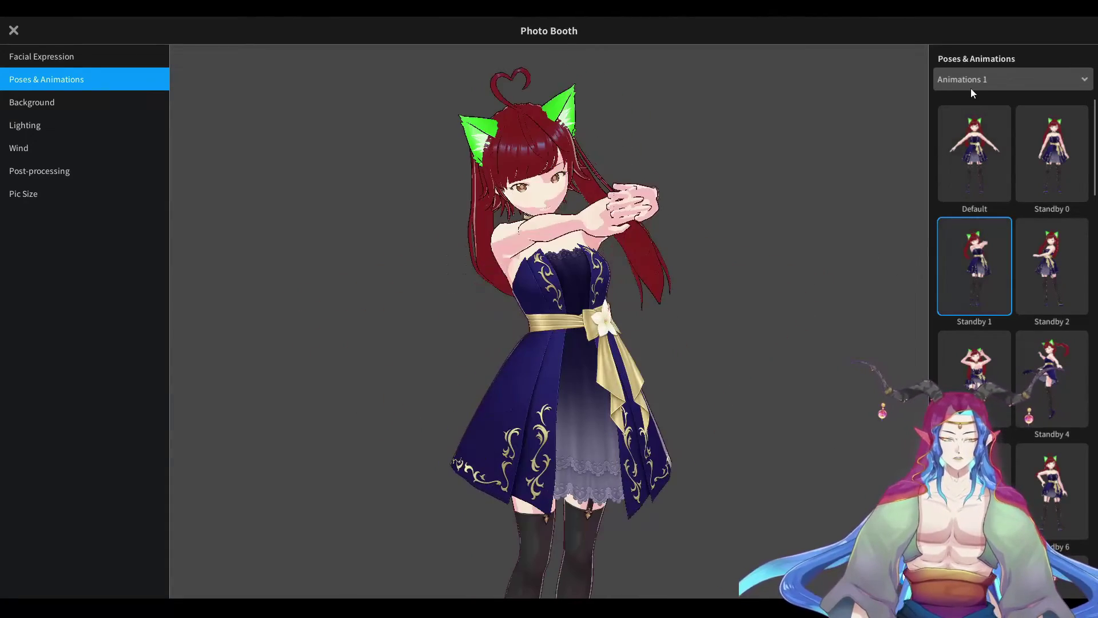
Switch from the animations to manual Posing, and swing the avatar's head around to test the hair movement
{"action": "left_click", "coordinate": [971, 83]}
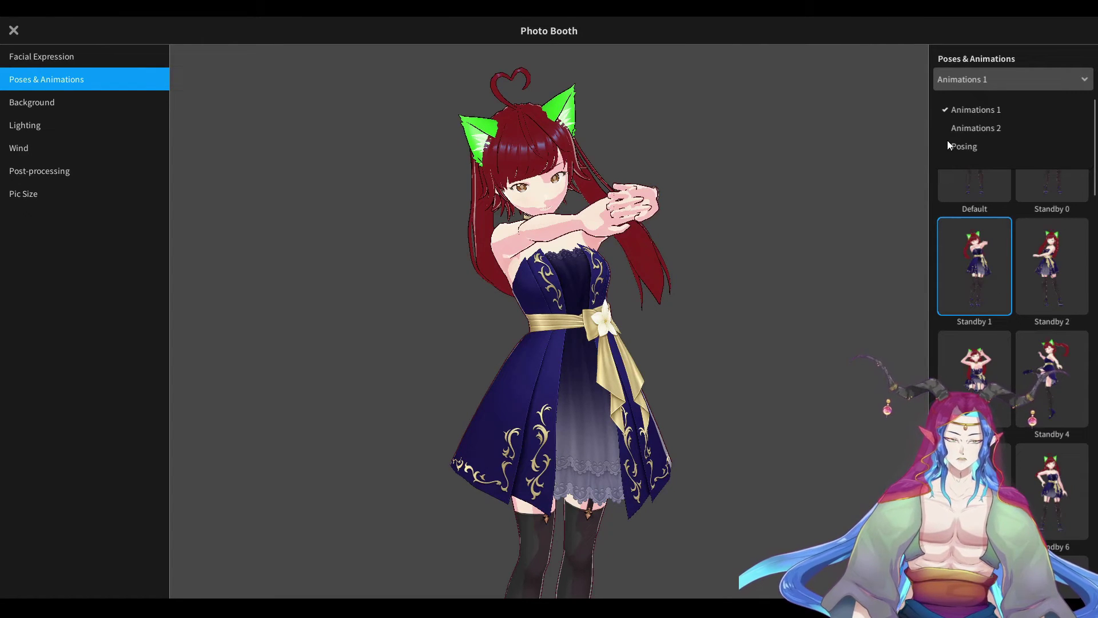
{"action": "left_click", "coordinate": [966, 148]}
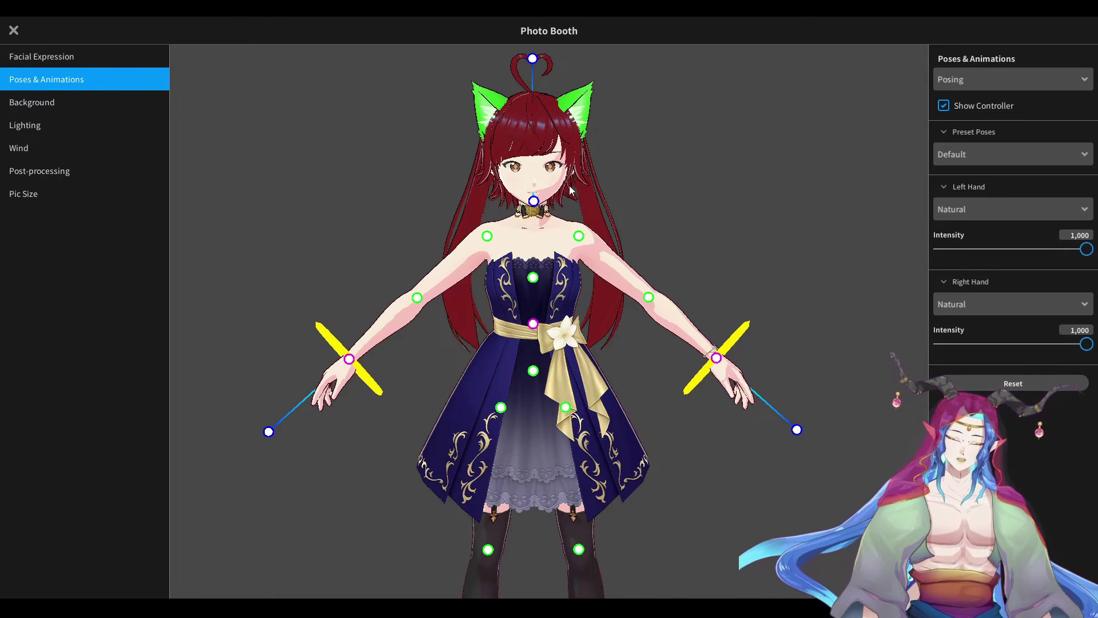
{"action": "scroll", "coordinate": [607, 217], "scroll_direction": "up", "scroll_amount": 3}
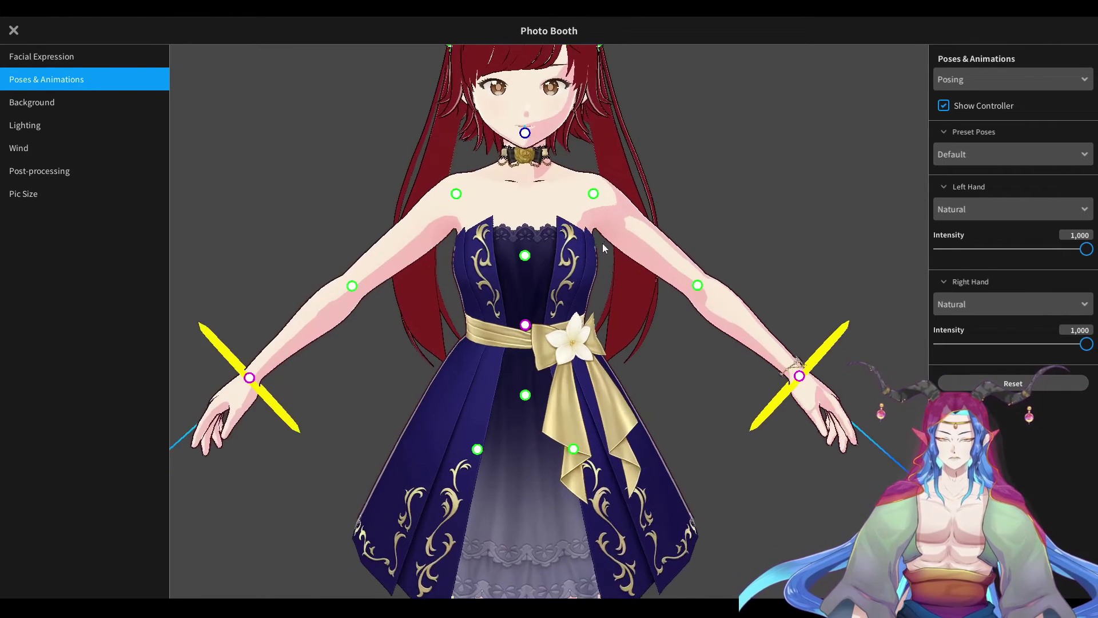
{"action": "middle_click_drag", "start_coordinate": [602, 243], "coordinate": [639, 388]}
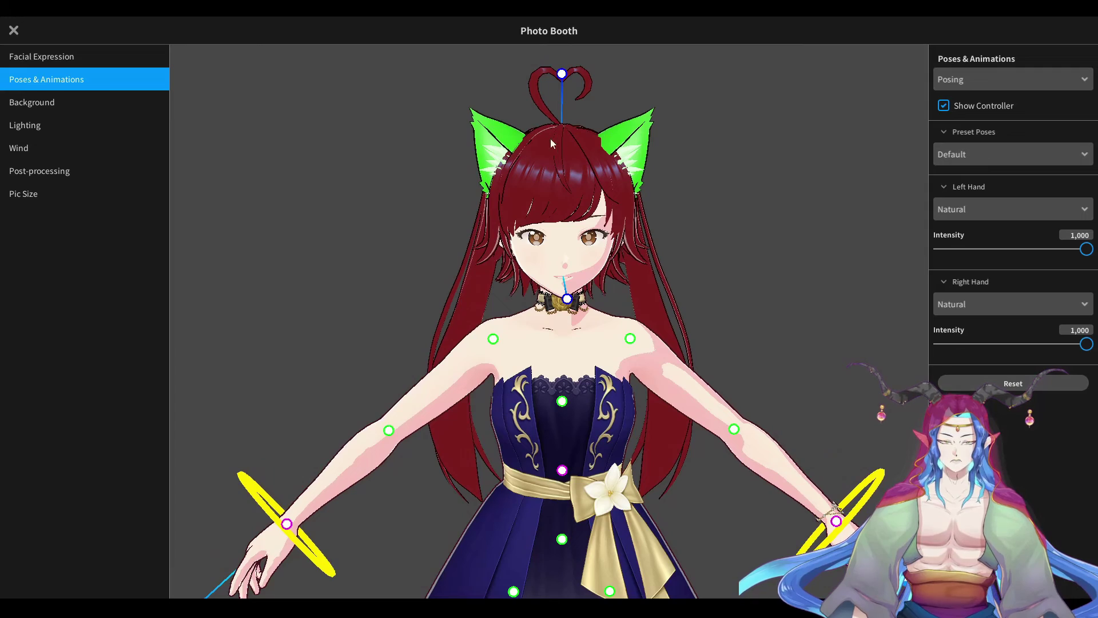
{"action": "left_click_drag", "start_coordinate": [567, 299], "coordinate": [556, 259]}
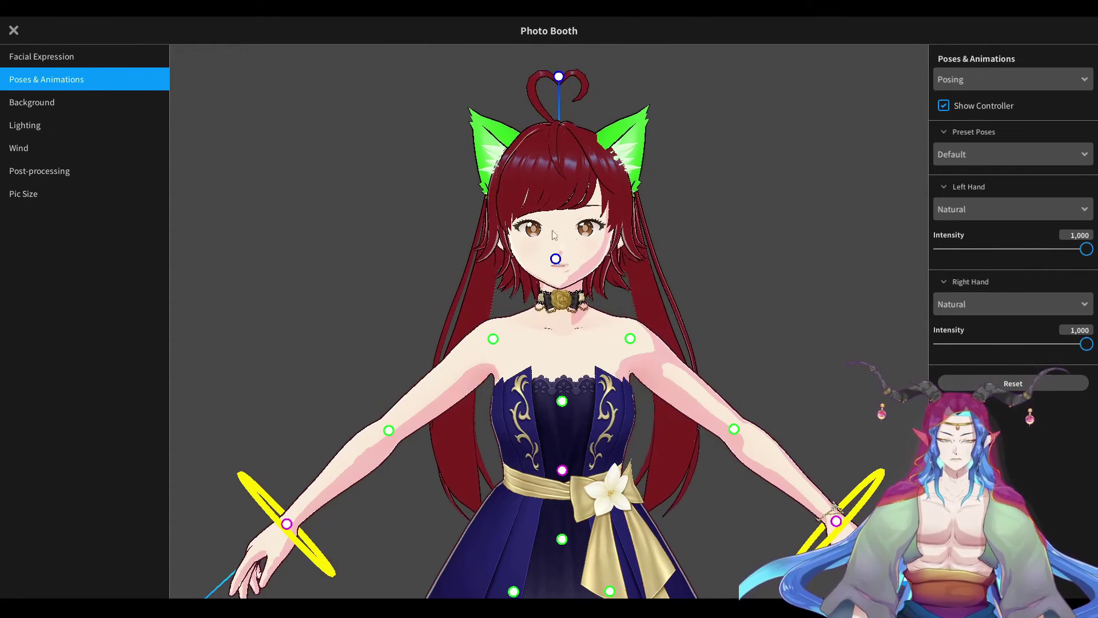
{"action": "left_click_drag", "start_coordinate": [556, 258], "coordinate": [380, 273]}
{"action": "left_click_drag", "start_coordinate": [55, 284], "coordinate": [556, 280]}
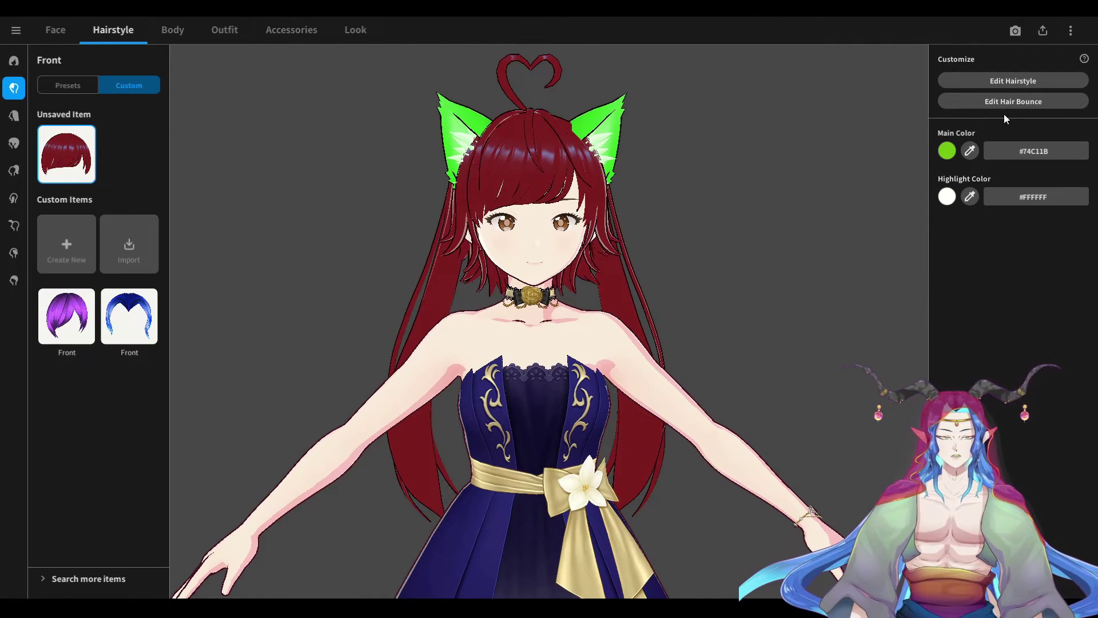
Open the front hair's bounce editor and set Bone Group 4, the aqua bangs section, to 4 bones
{"action": "left_click", "coordinate": [1018, 102]}
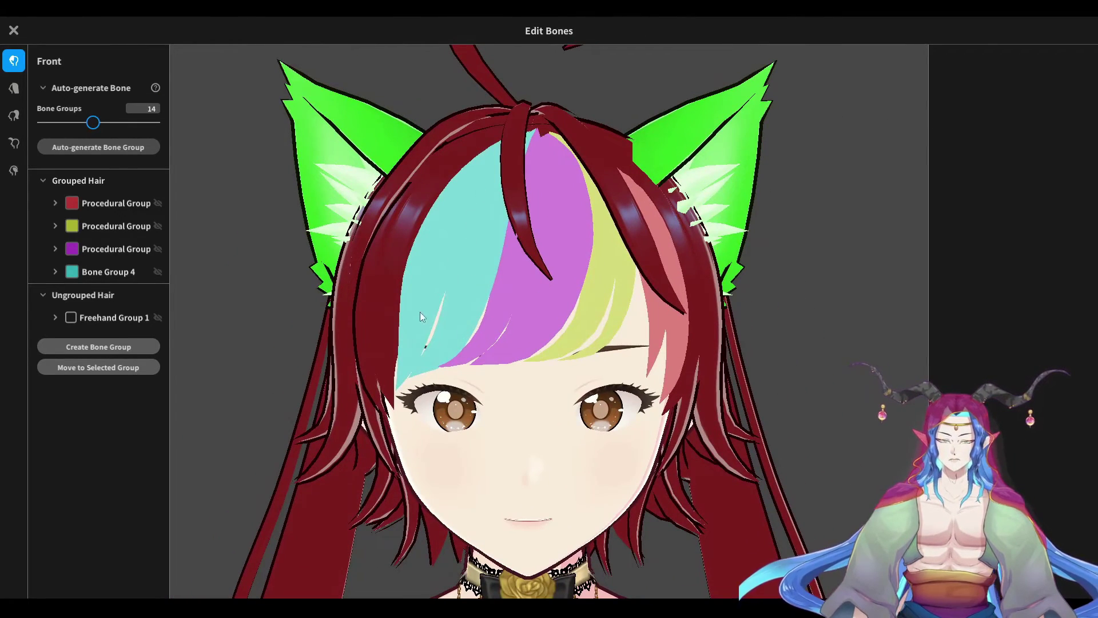
{"action": "left_click", "coordinate": [421, 317]}
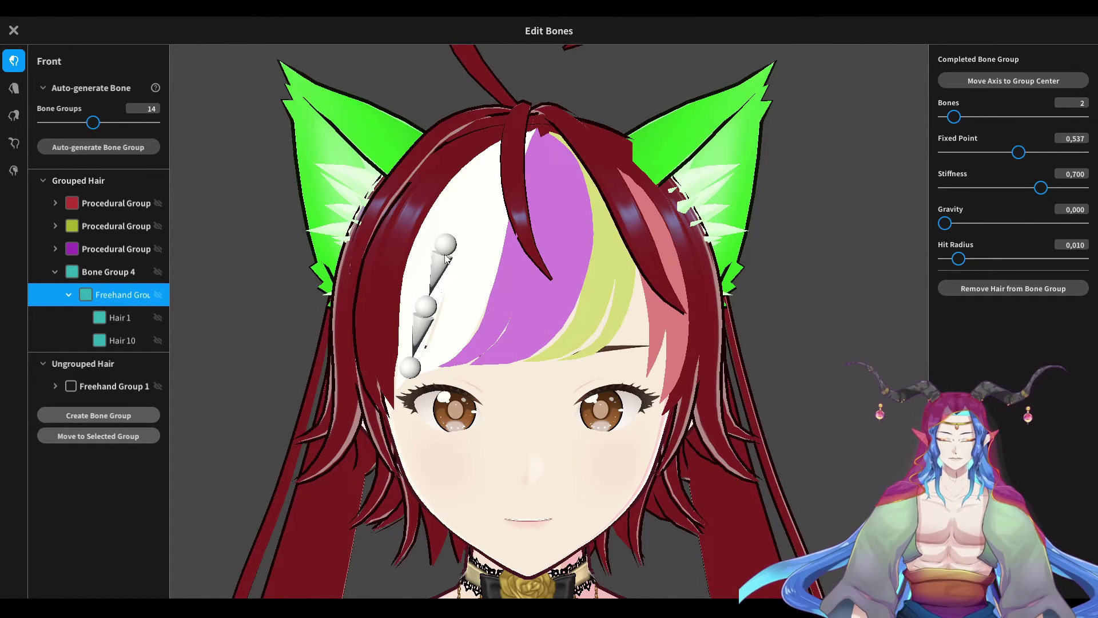
{"action": "mouse_move", "coordinate": [964, 123]}
{"action": "left_mouse_down"}
{"action": "mouse_move", "coordinate": [996, 125]}
{"action": "mouse_move", "coordinate": [976, 128]}
{"action": "left_mouse_up"}
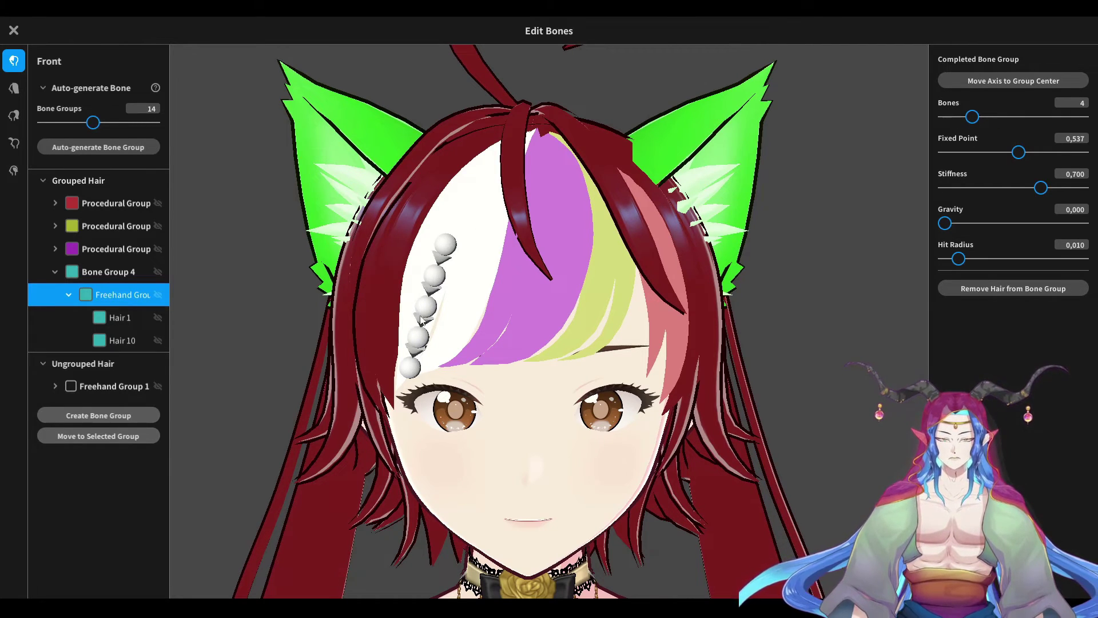
Set Bone Group 4's fixed point to 0.010, stiffness to about 0.233, gravity to 0.042 and hit radius to 0.034, and save the changes
{"action": "left_click_drag", "start_coordinate": [1016, 152], "coordinate": [972, 174]}
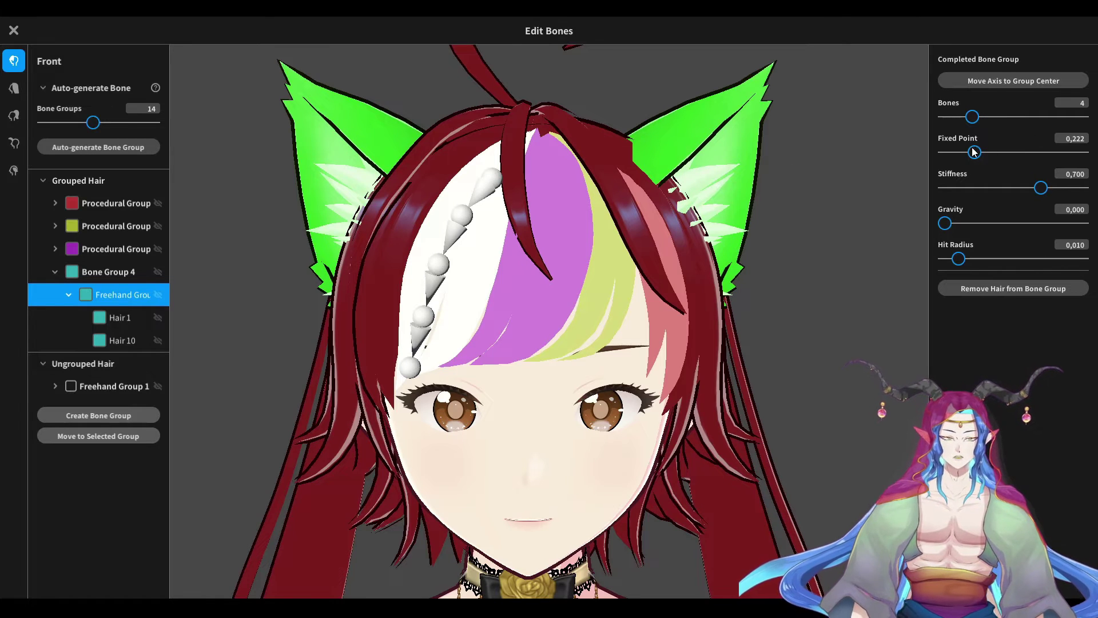
{"action": "left_click_drag", "start_coordinate": [974, 151], "coordinate": [942, 158]}
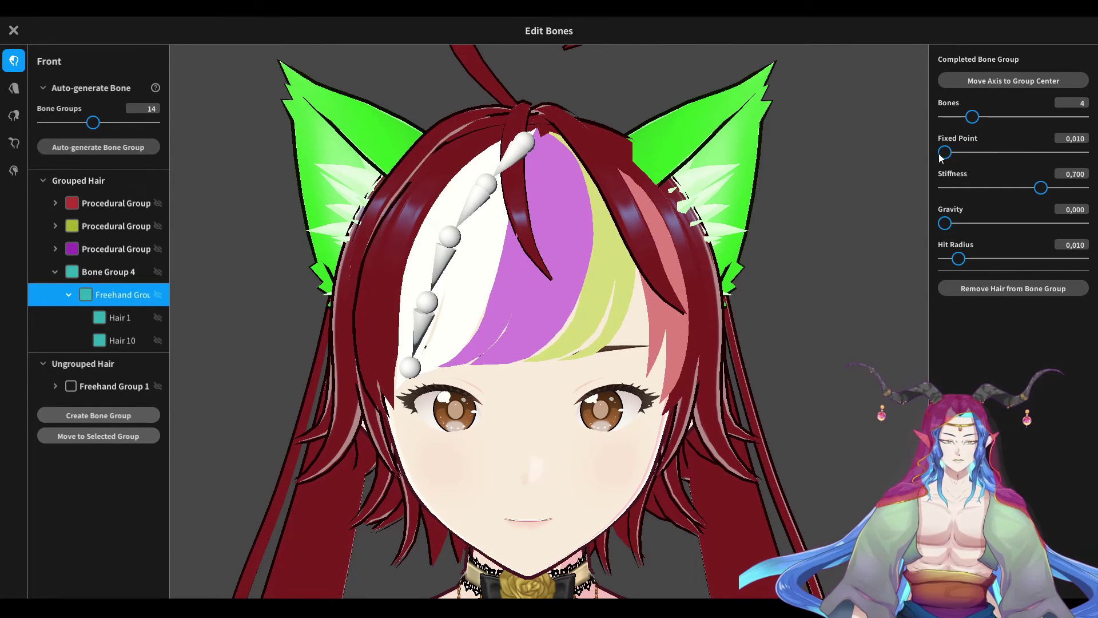
{"action": "left_click_drag", "start_coordinate": [1041, 190], "coordinate": [1003, 195]}
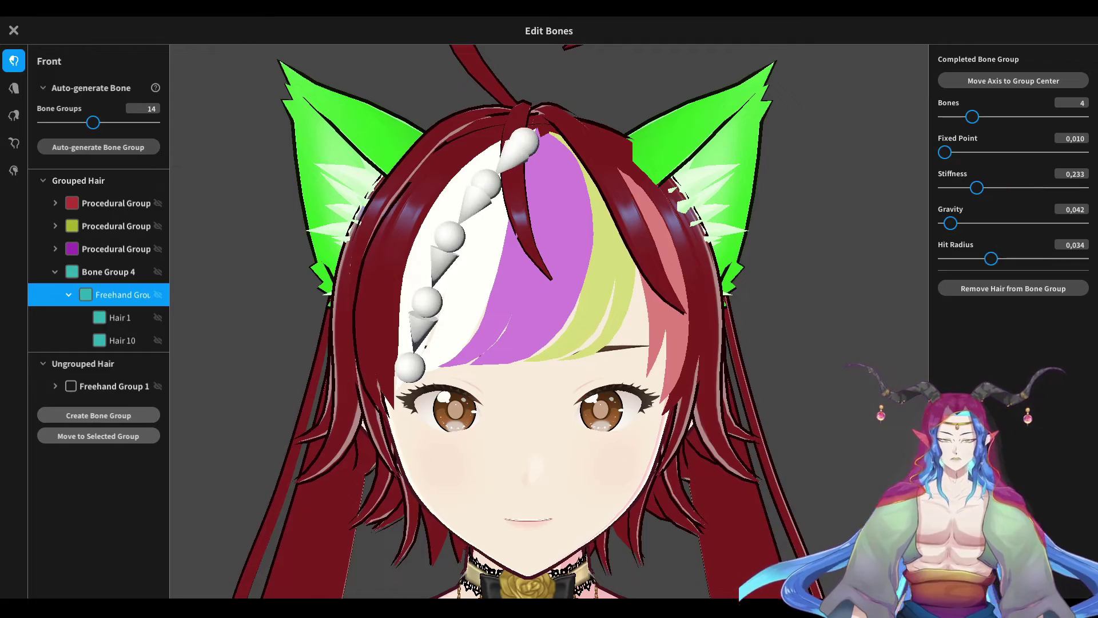
{"action": "key", "text": "ctrl+s"}
{"action": "left_click", "coordinate": [553, 332]}
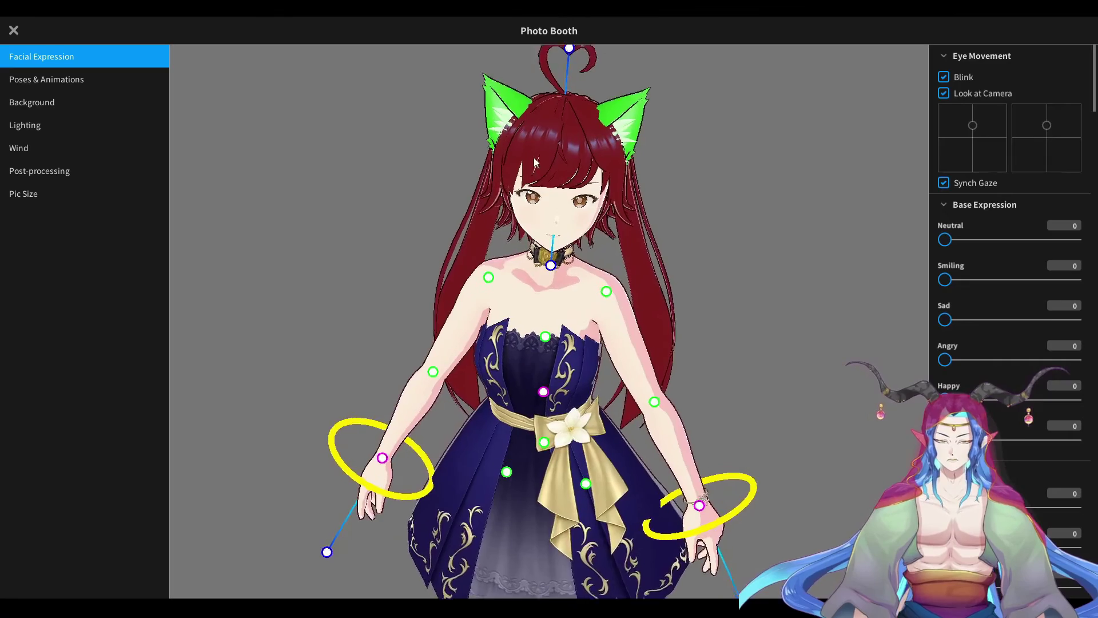
Move the avatar's head up, down and sideways in the Photo Booth to examine the bangs' bounce up close
{"action": "middle_click_drag", "start_coordinate": [538, 69], "coordinate": [533, 174]}
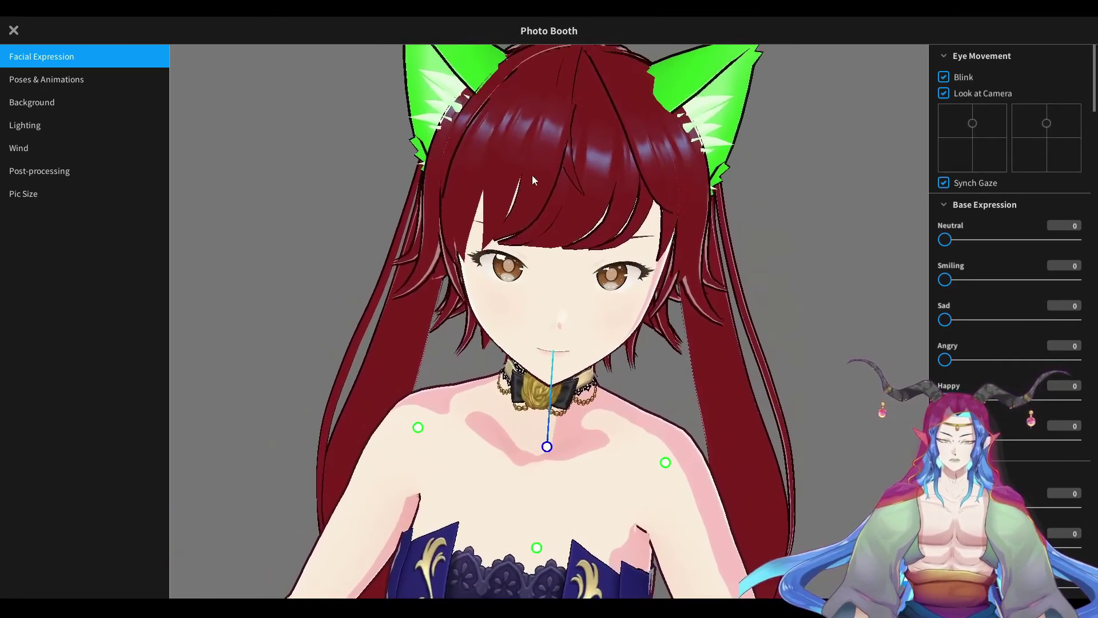
{"action": "right_click_drag", "start_coordinate": [769, 342], "coordinate": [753, 326]}
{"action": "left_click_drag", "start_coordinate": [611, 324], "coordinate": [555, 397]}
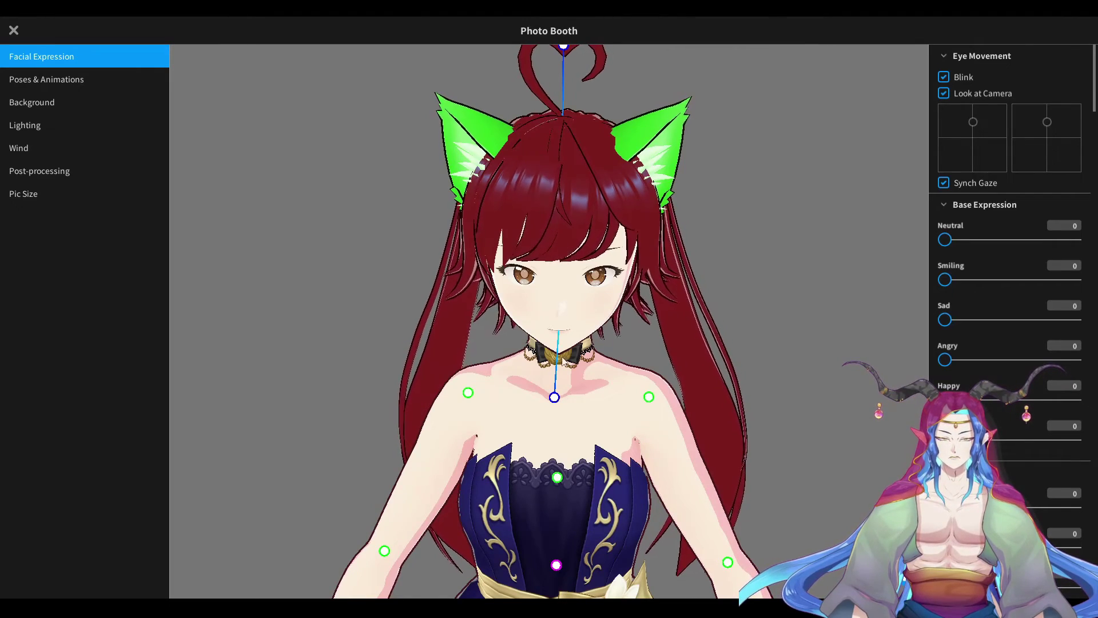
{"action": "left_click_drag", "start_coordinate": [555, 397], "coordinate": [571, 330]}
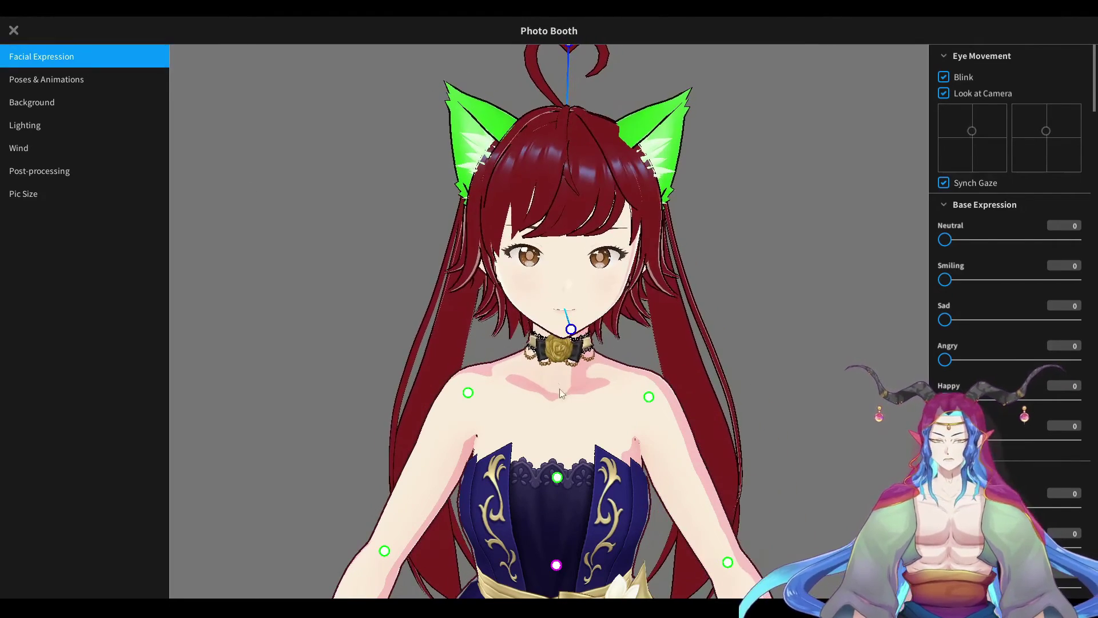
Frame the posed avatar, shift its head direction, and set the Photo Booth background color to the grey #777777
{"action": "left_click", "coordinate": [45, 79]}
{"action": "left_click", "coordinate": [34, 102]}
{"action": "scroll", "coordinate": [682, 380], "scroll_direction": "down", "scroll_amount": 8}
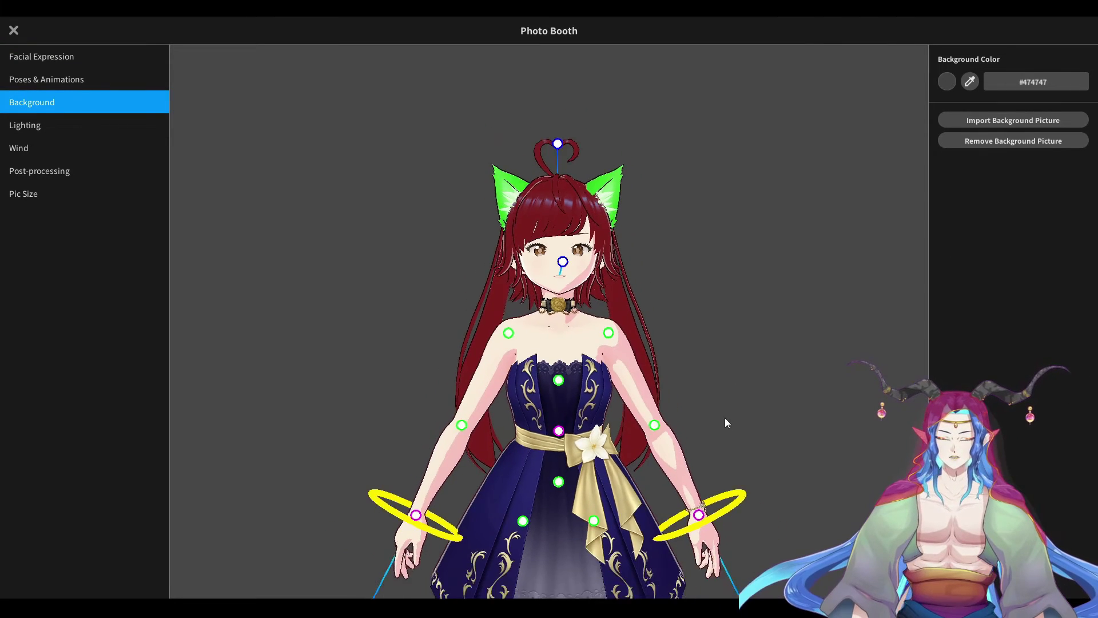
{"action": "right_click_drag", "start_coordinate": [644, 345], "coordinate": [638, 360]}
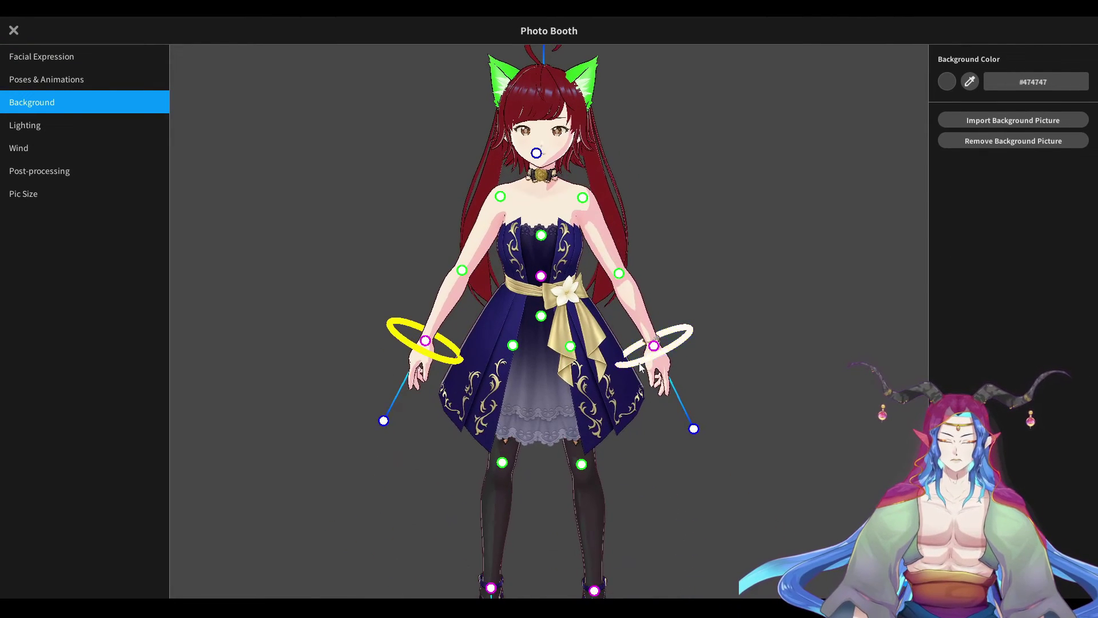
{"action": "middle_click_drag", "start_coordinate": [635, 345], "coordinate": [633, 369]}
{"action": "right_click_drag", "start_coordinate": [651, 370], "coordinate": [654, 363]}
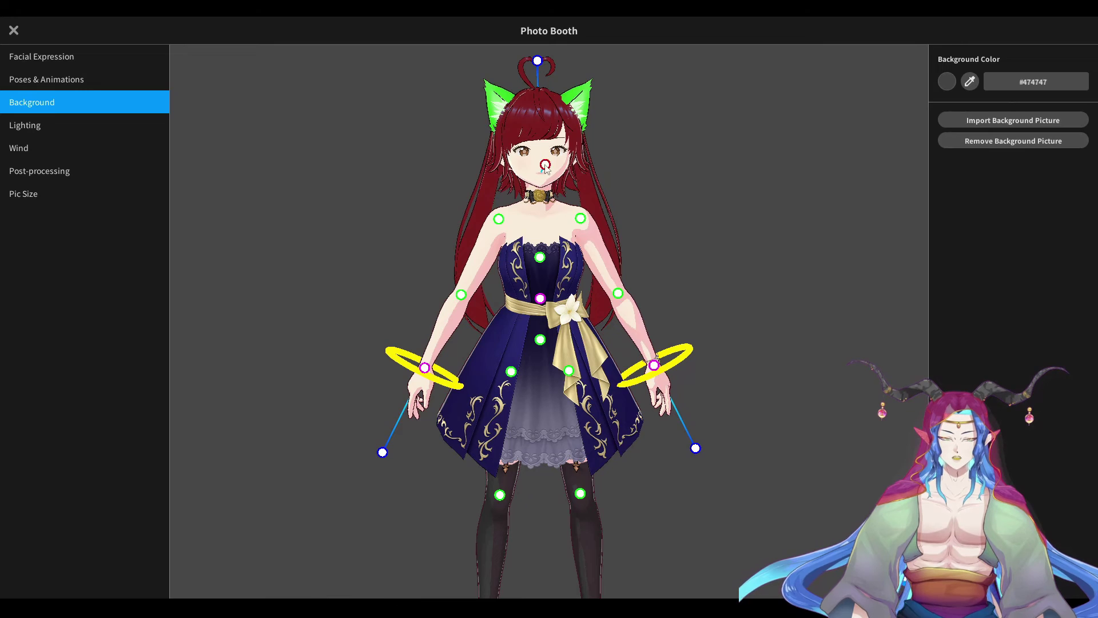
{"action": "left_click_drag", "start_coordinate": [545, 166], "coordinate": [592, 177]}
{"action": "left_click", "coordinate": [945, 82]}
{"action": "mouse_move", "coordinate": [938, 140]}
{"action": "left_mouse_down"}
{"action": "mouse_move", "coordinate": [886, 134]}
{"action": "mouse_move", "coordinate": [897, 148]}
{"action": "mouse_move", "coordinate": [838, 148]}
{"action": "left_mouse_up"}
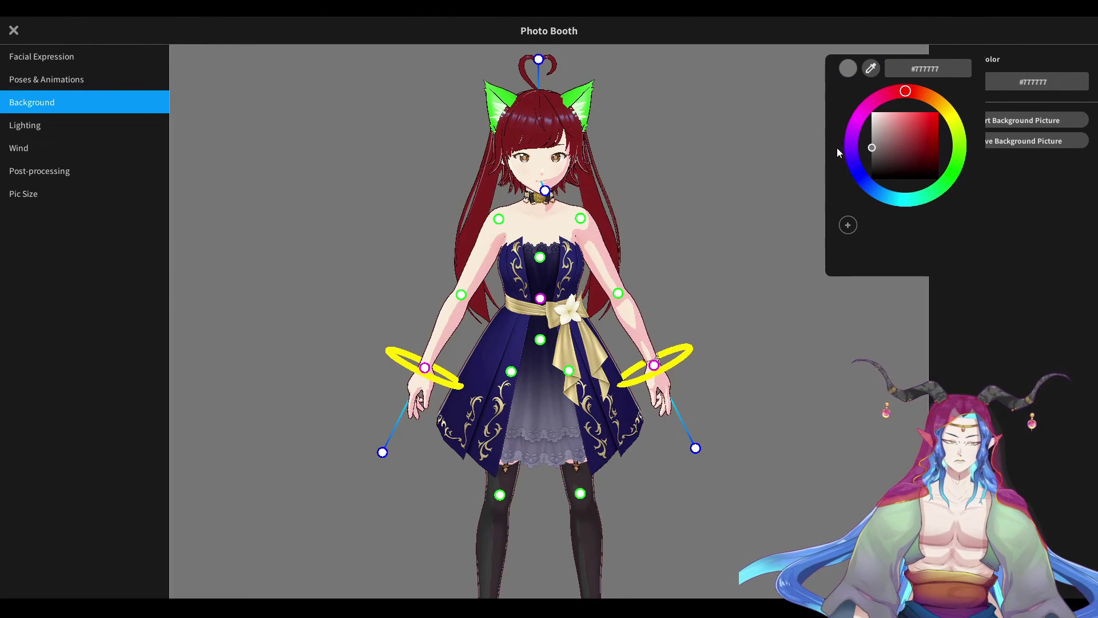
Lower the vertical angle of the Photo Booth lighting and set the wind's X axis to 0.025
{"action": "left_click", "coordinate": [737, 217]}
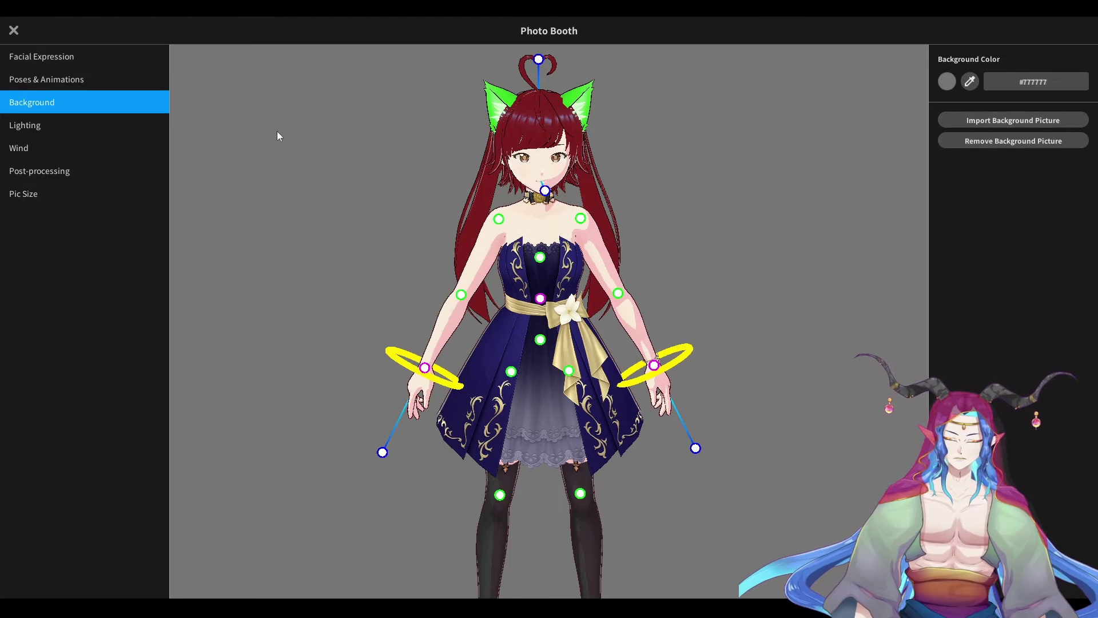
{"action": "left_click", "coordinate": [21, 125]}
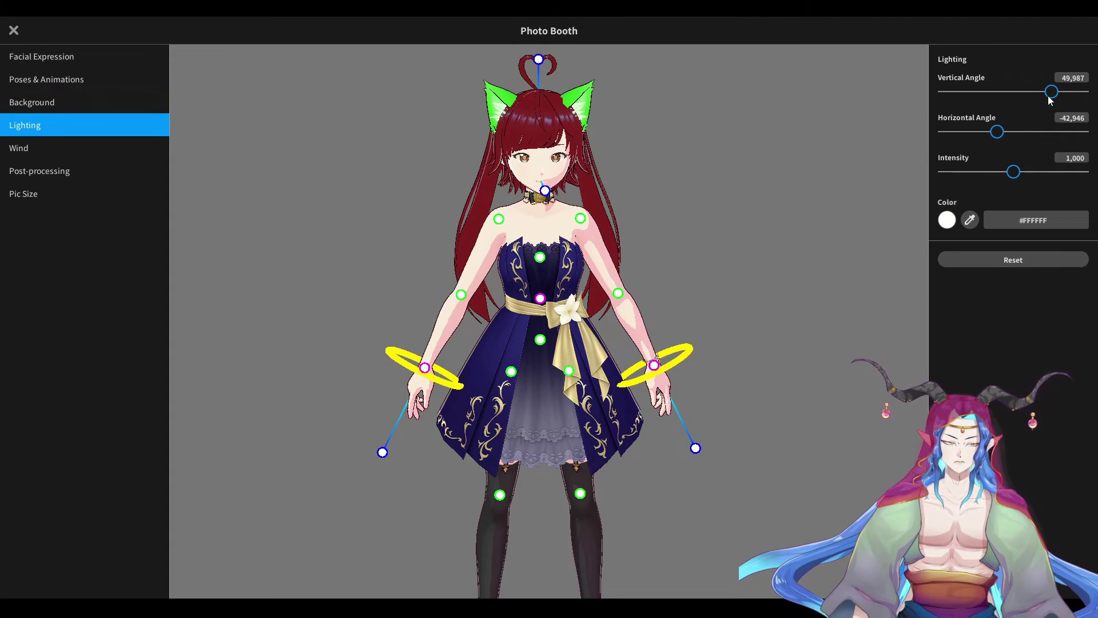
{"action": "left_click_drag", "start_coordinate": [1051, 101], "coordinate": [1027, 95]}
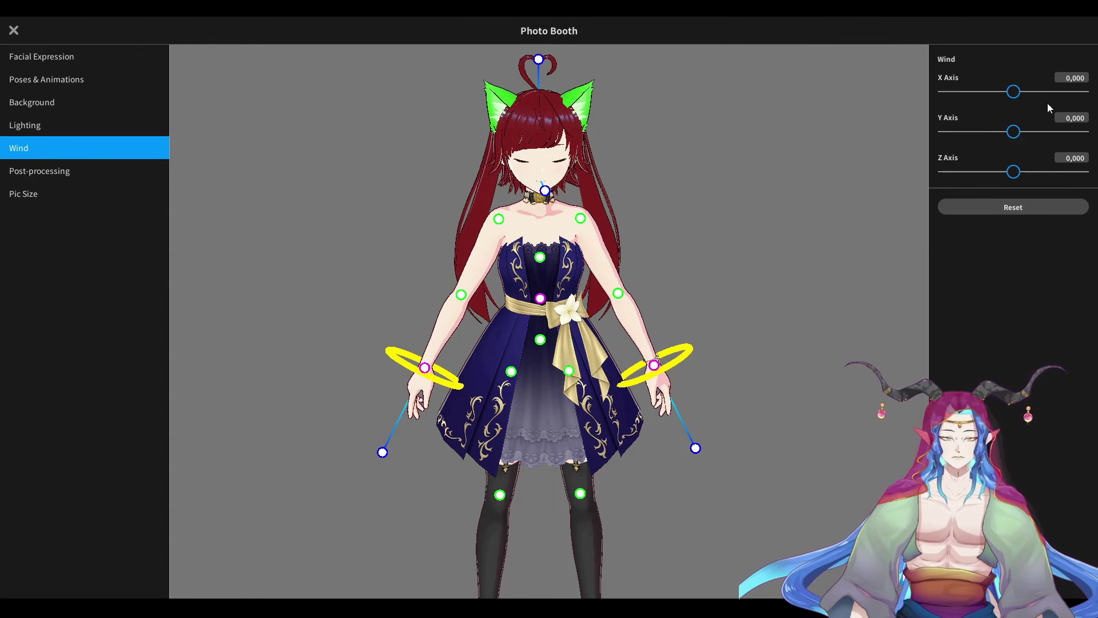
{"action": "left_click_drag", "start_coordinate": [1014, 92], "coordinate": [1016, 91]}
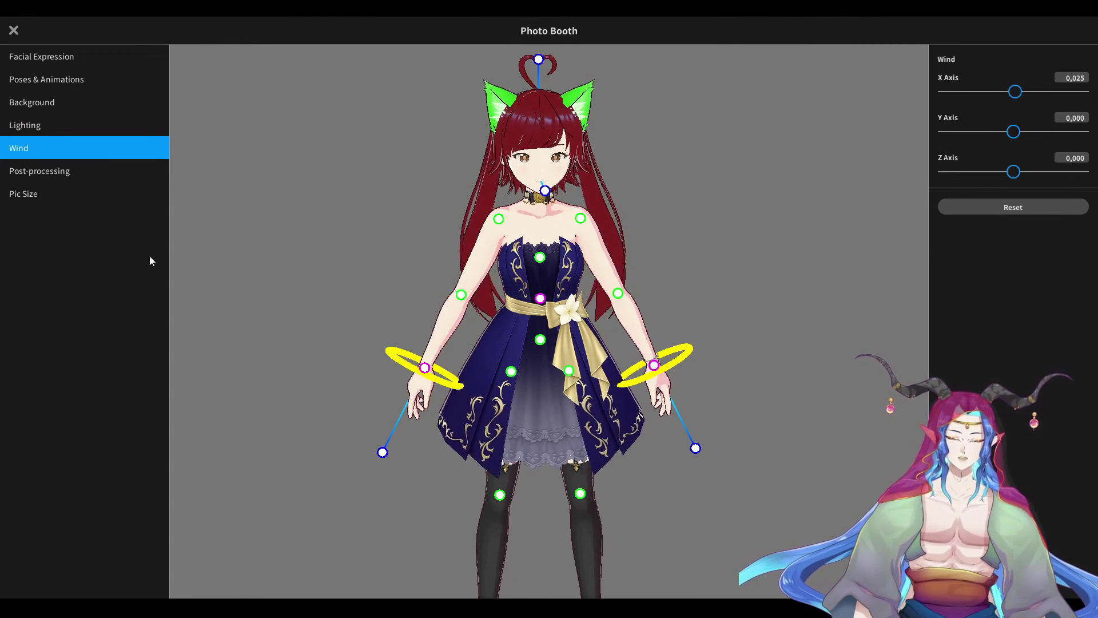
Nudge the avatar's head down slightly and toggle Anti-aliasing in the post-processing effects
{"action": "left_click", "coordinate": [74, 171]}
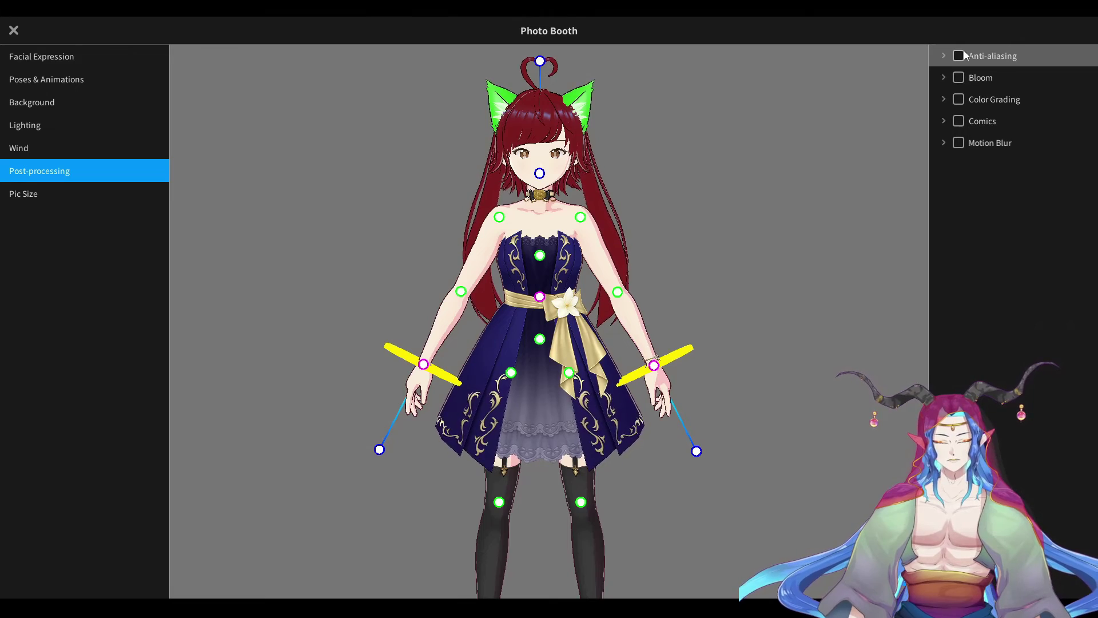
{"action": "mouse_move", "coordinate": [542, 179]}
{"action": "left_mouse_down"}
{"action": "mouse_move", "coordinate": [589, 182]}
{"action": "mouse_move", "coordinate": [522, 184]}
{"action": "mouse_move", "coordinate": [541, 178]}
{"action": "left_mouse_up"}
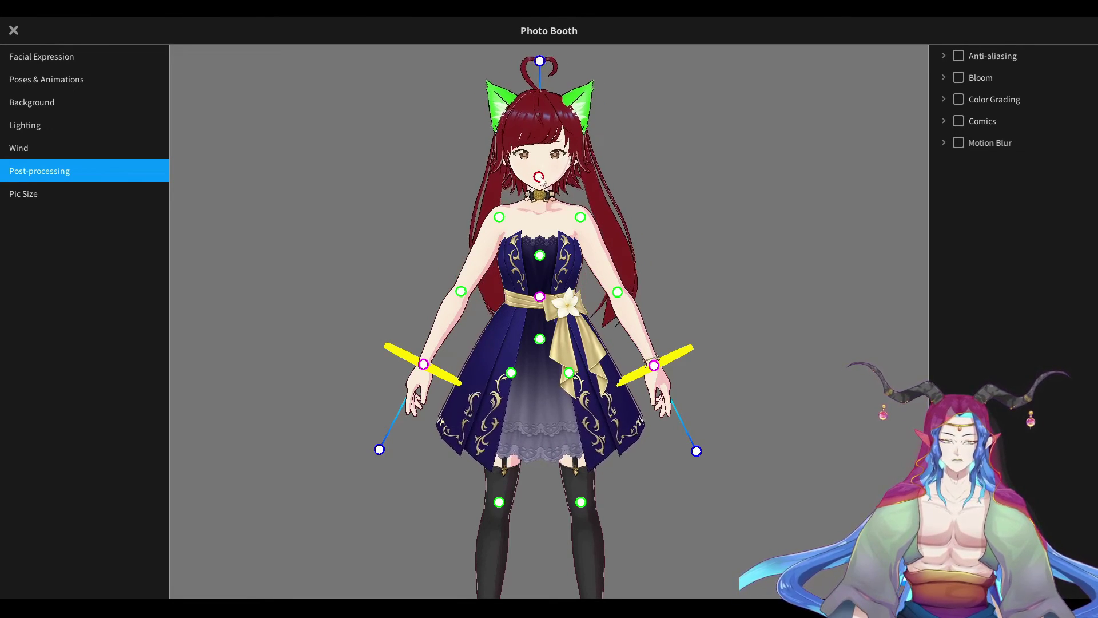
{"action": "left_click", "coordinate": [958, 55]}
Return to the pose settings, move the avatar's head to check the hair's movement up close, and leave the Photo Booth
{"action": "left_click", "coordinate": [23, 194]}
{"action": "left_click", "coordinate": [46, 81]}
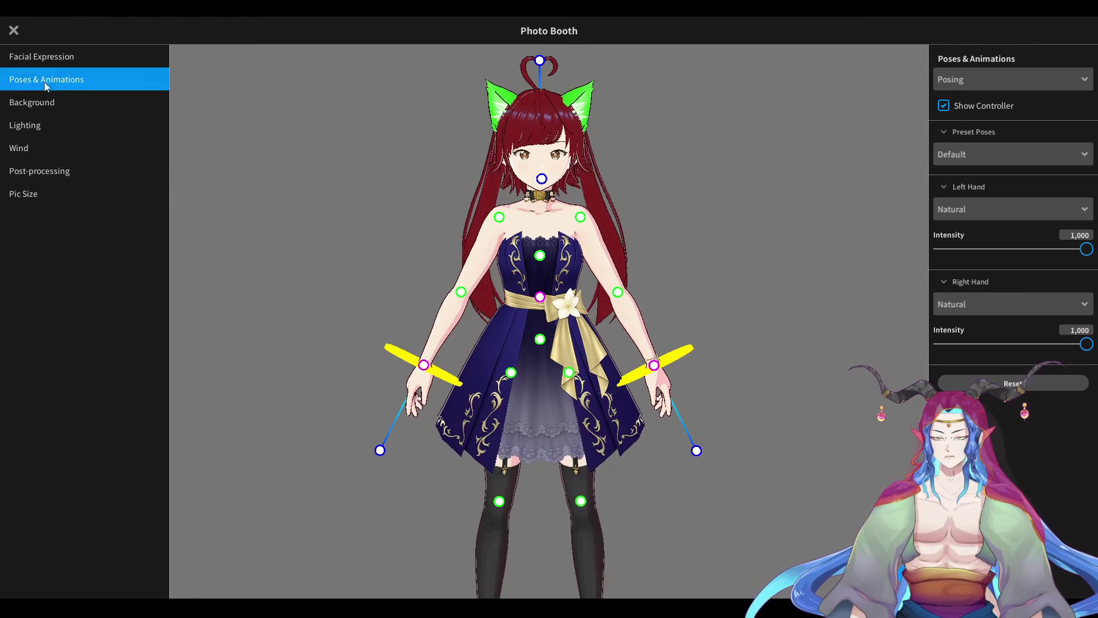
{"action": "scroll", "coordinate": [637, 186], "scroll_direction": "up", "scroll_amount": 2}
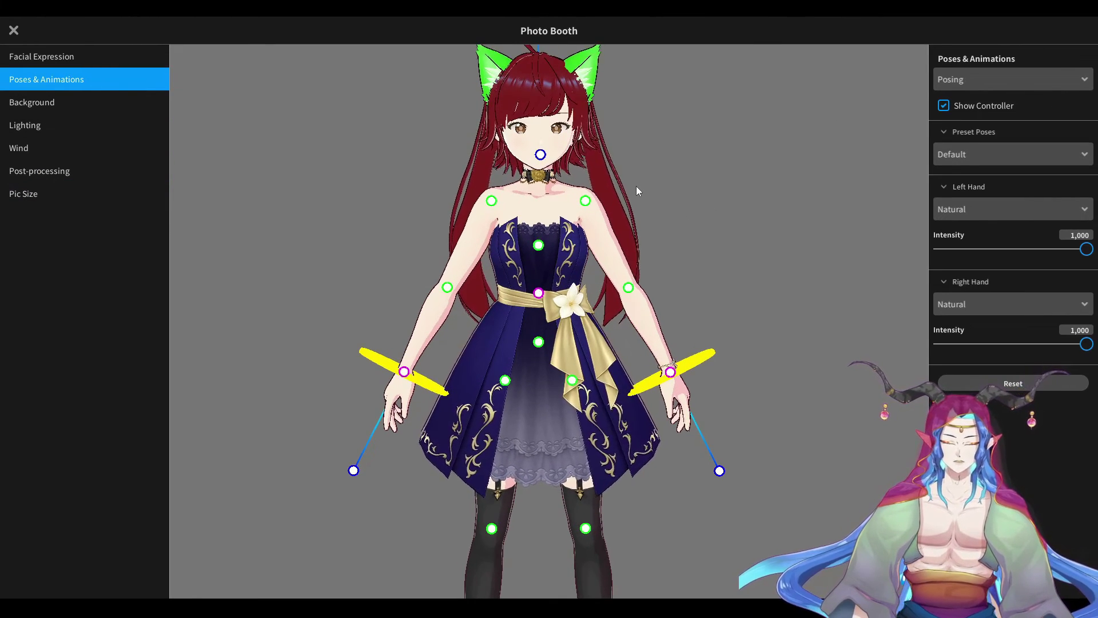
{"action": "scroll", "coordinate": [636, 186], "scroll_direction": "up", "scroll_amount": 1}
{"action": "middle_click_drag", "start_coordinate": [636, 186], "coordinate": [650, 280]}
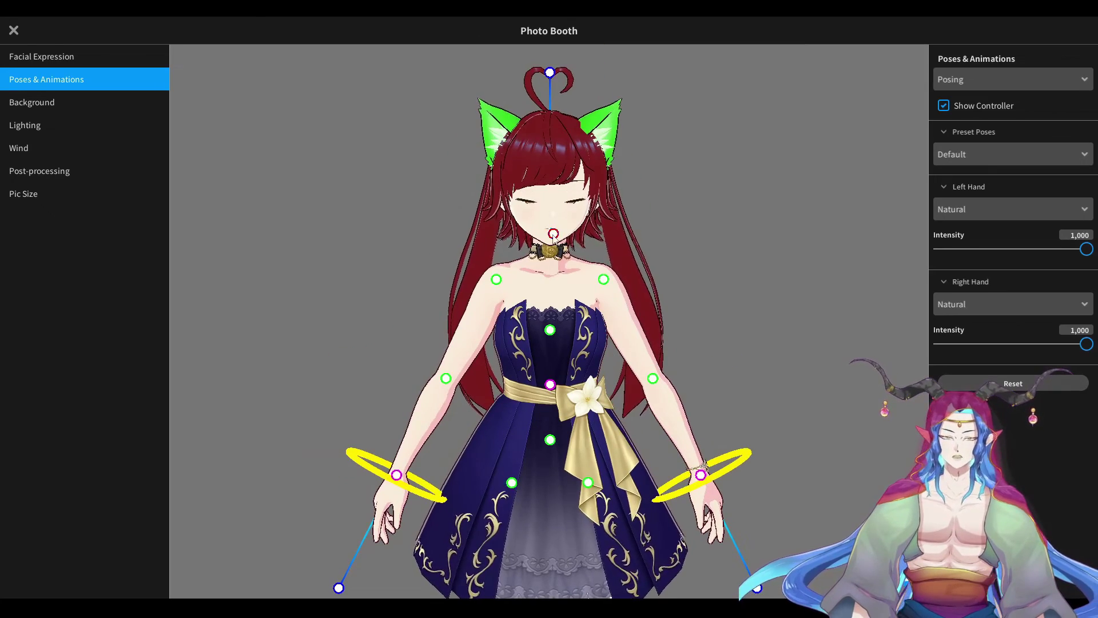
{"action": "left_click_drag", "start_coordinate": [553, 232], "coordinate": [563, 194]}
{"action": "left_click", "coordinate": [11, 30]}
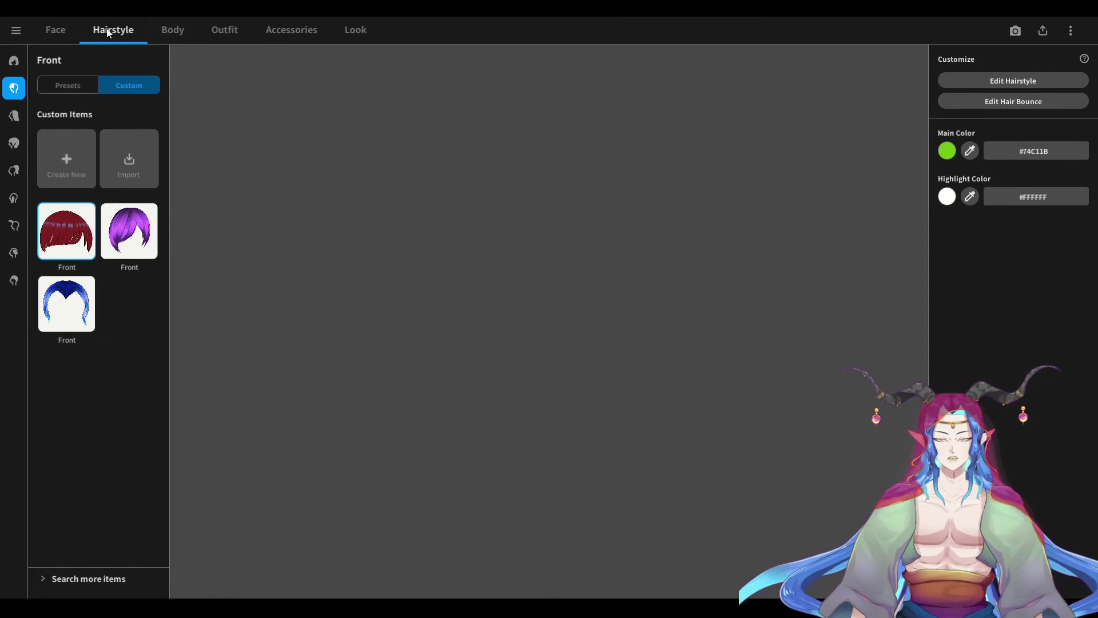
Look through the avatar's Face, Hairstyle and Accessories categories and bring up the Outfit tops
{"action": "left_click", "coordinate": [54, 30]}
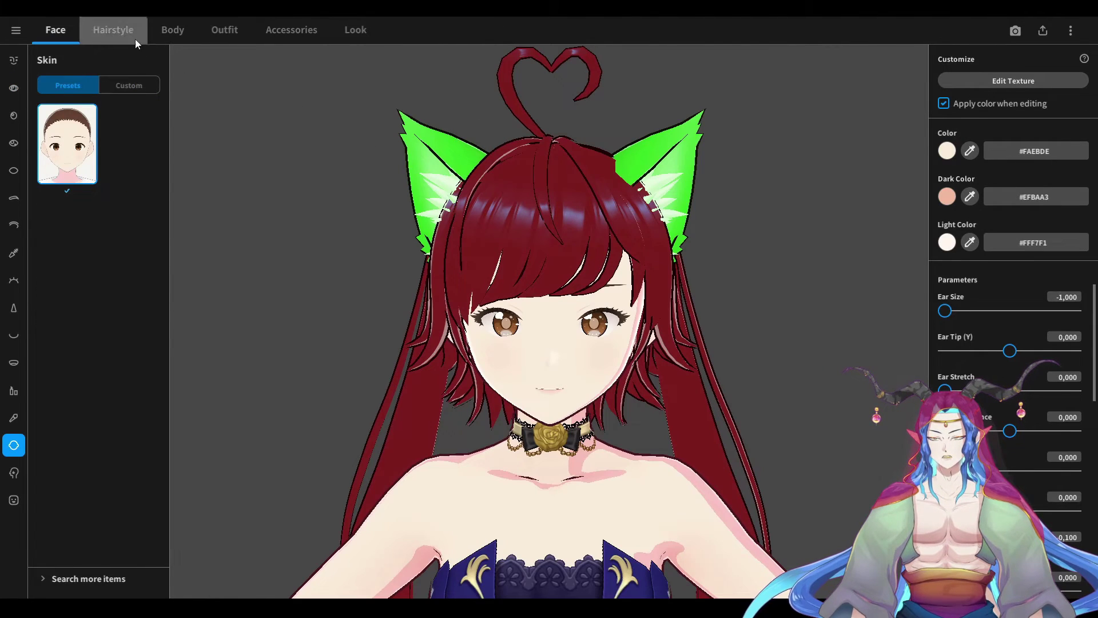
{"action": "left_click", "coordinate": [119, 40]}
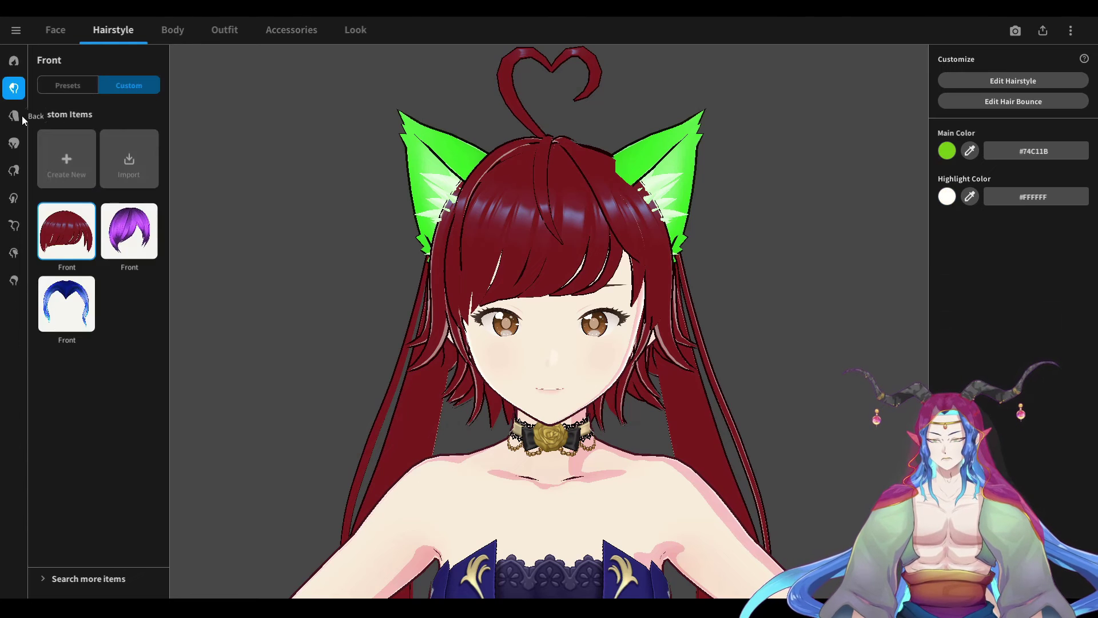
{"action": "left_click", "coordinate": [14, 60]}
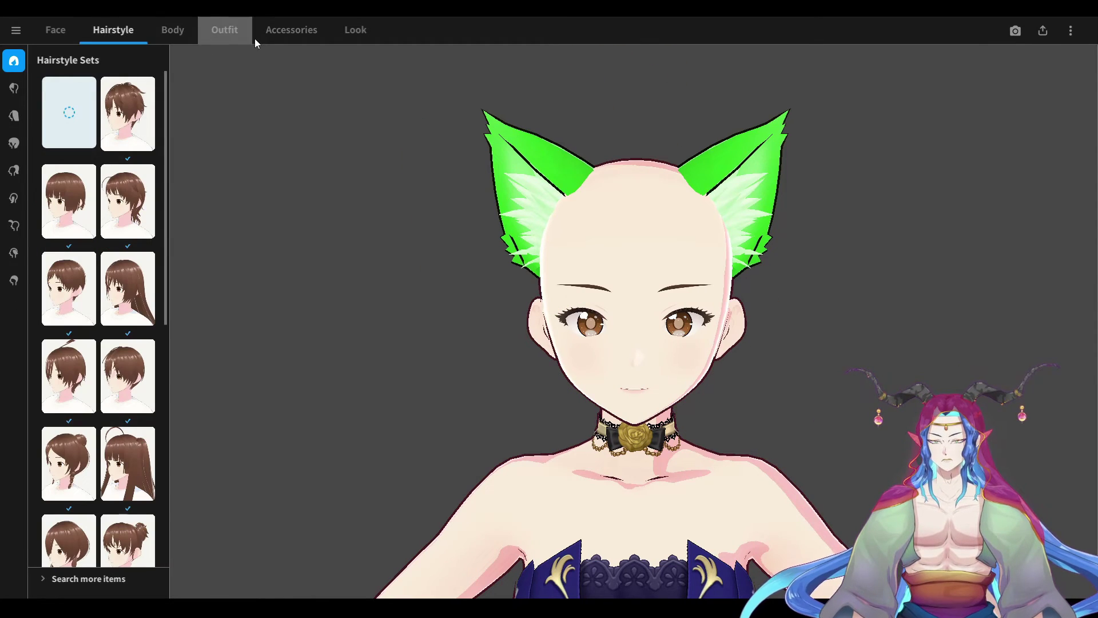
{"action": "left_click", "coordinate": [290, 32]}
{"action": "left_click", "coordinate": [224, 29]}
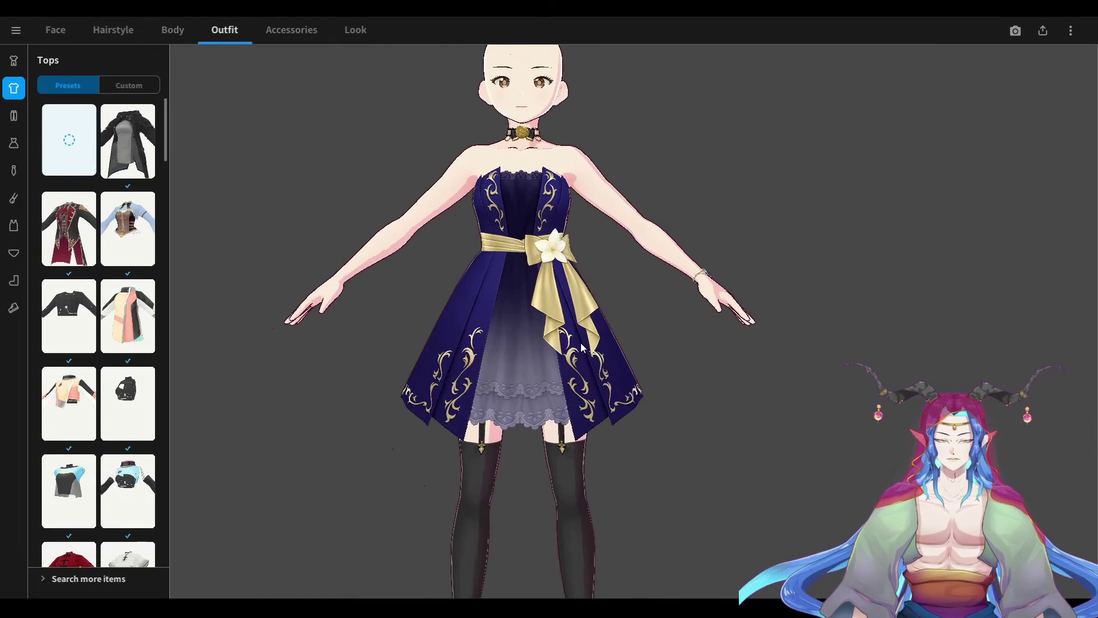
Look through the preset tops to the end of the list and open the BOOTH marketplace to search for more items
{"action": "scroll", "coordinate": [595, 379], "scroll_direction": "up", "scroll_amount": 3}
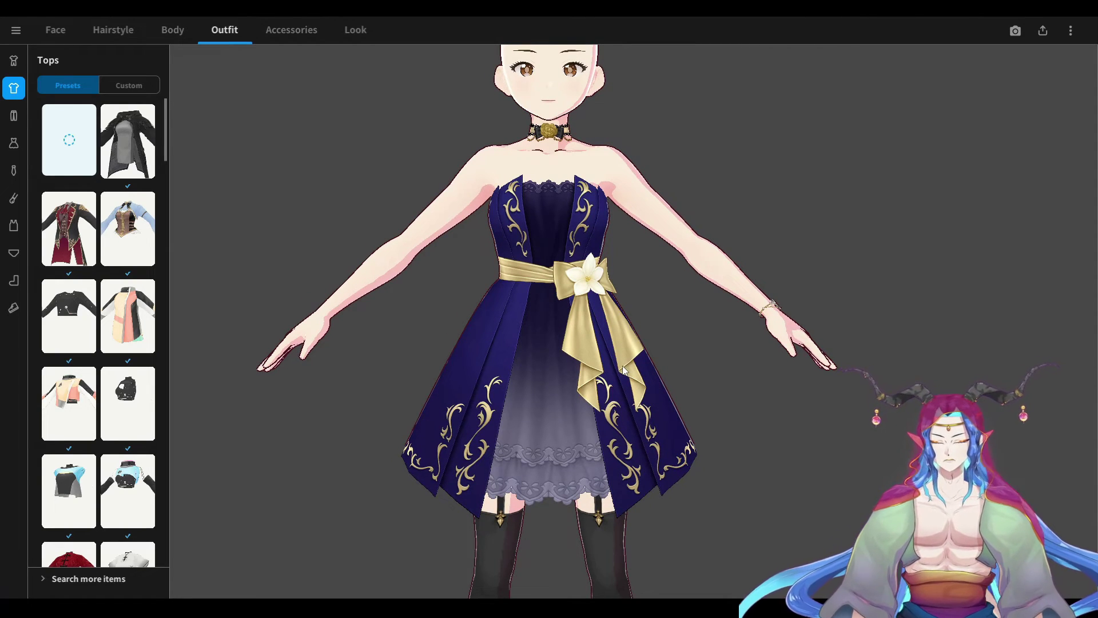
{"action": "scroll", "coordinate": [81, 188], "scroll_direction": "down", "scroll_amount": 15}
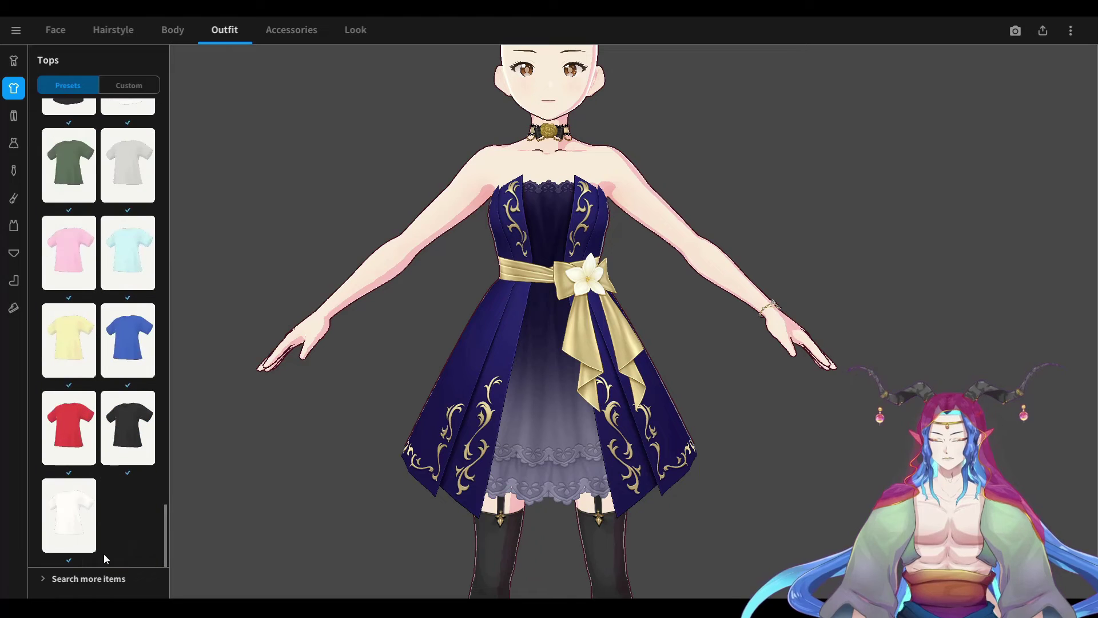
{"action": "left_click", "coordinate": [71, 579]}
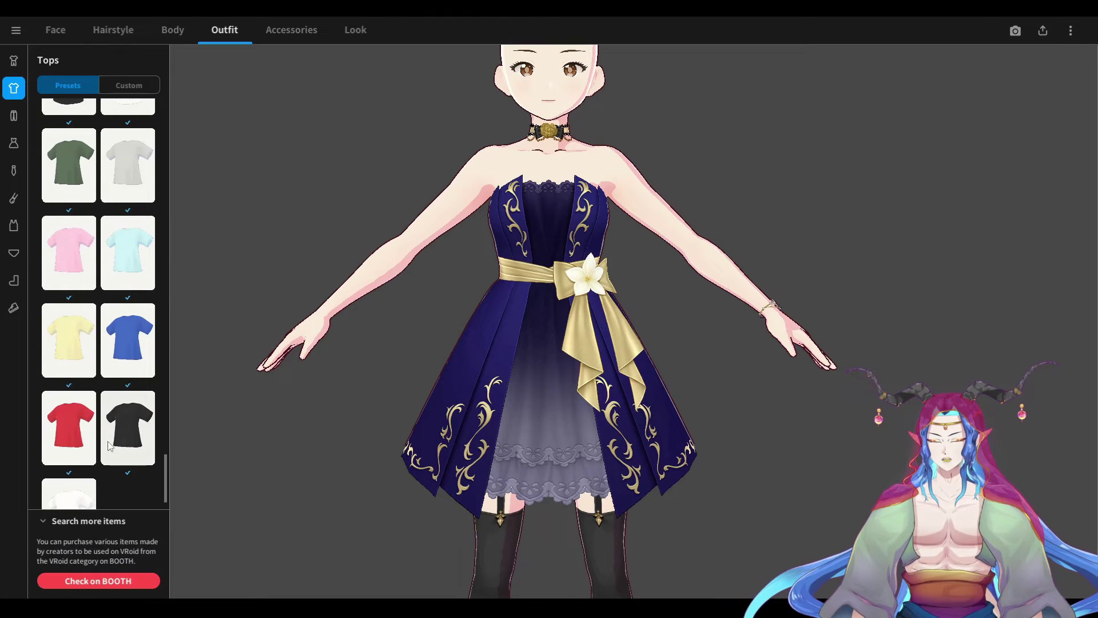
{"action": "left_click", "coordinate": [87, 582]}
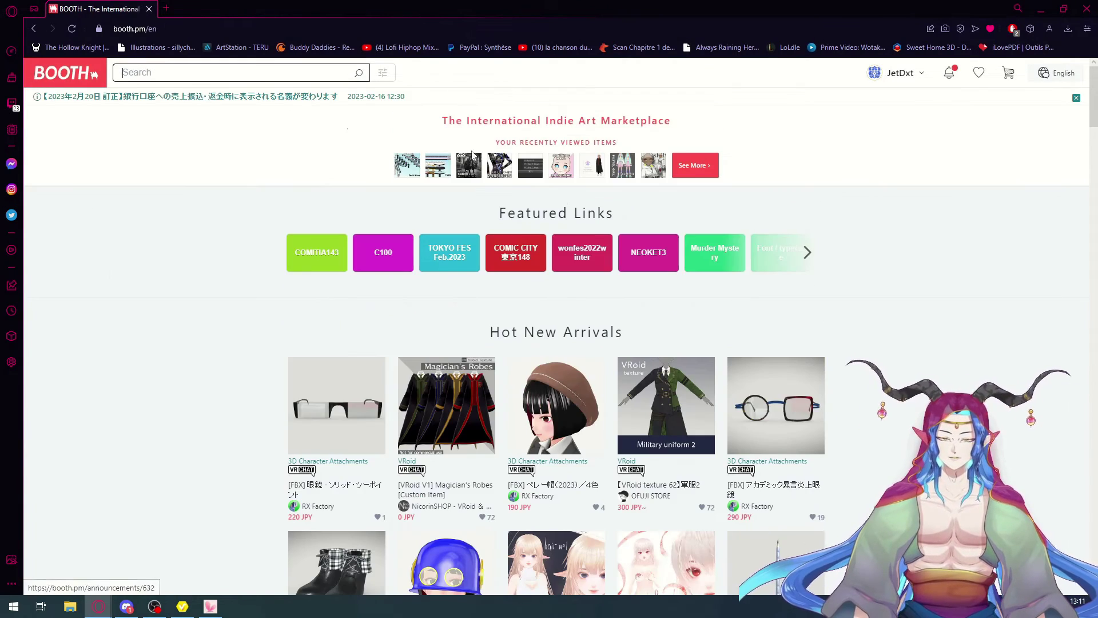
Browse the new arrivals and recommended items on the BOOTH home page
{"action": "scroll", "coordinate": [602, 327], "scroll_direction": "down", "scroll_amount": 5}
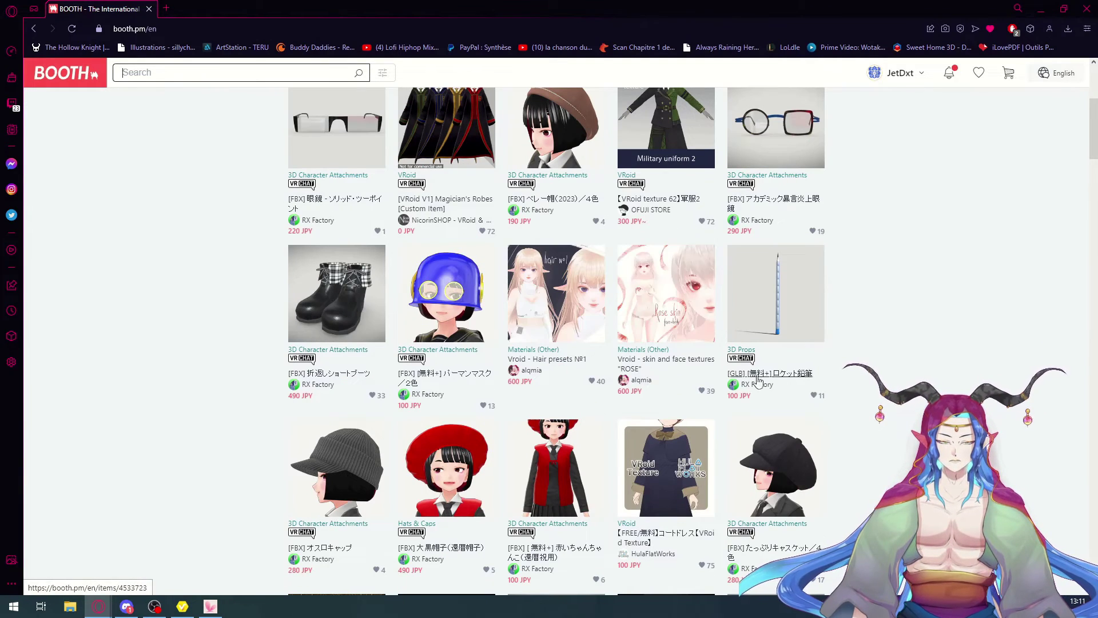
{"action": "scroll", "coordinate": [486, 337], "scroll_direction": "down", "scroll_amount": 3}
{"action": "scroll", "coordinate": [368, 349], "scroll_direction": "down", "scroll_amount": 3}
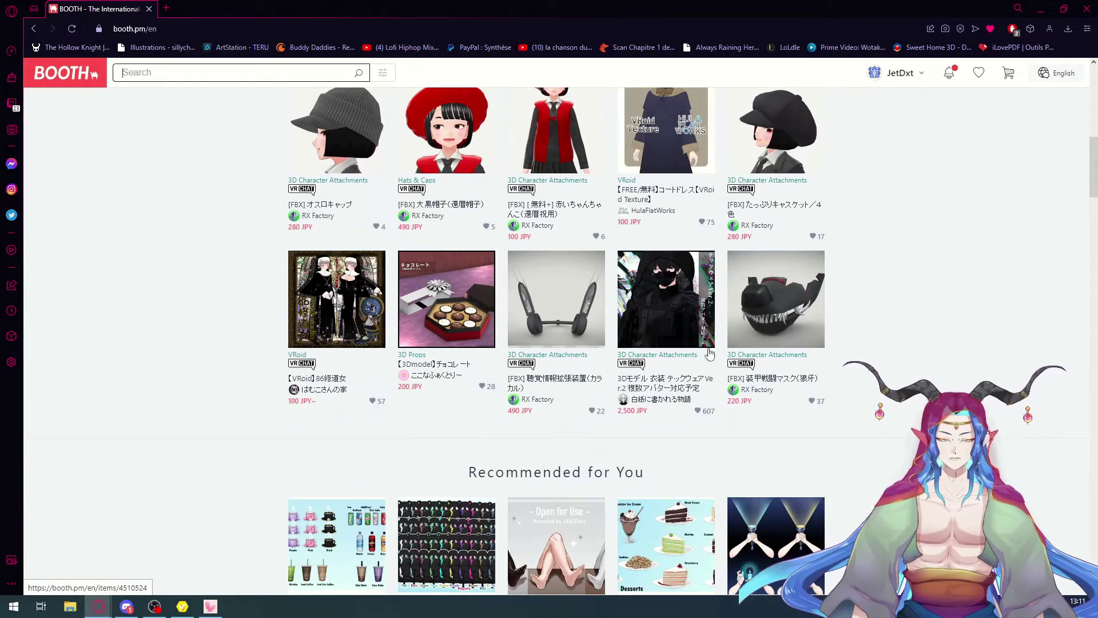
{"action": "scroll", "coordinate": [368, 349], "scroll_direction": "down", "scroll_amount": 3}
{"action": "scroll", "coordinate": [480, 440], "scroll_direction": "up", "scroll_amount": 15}
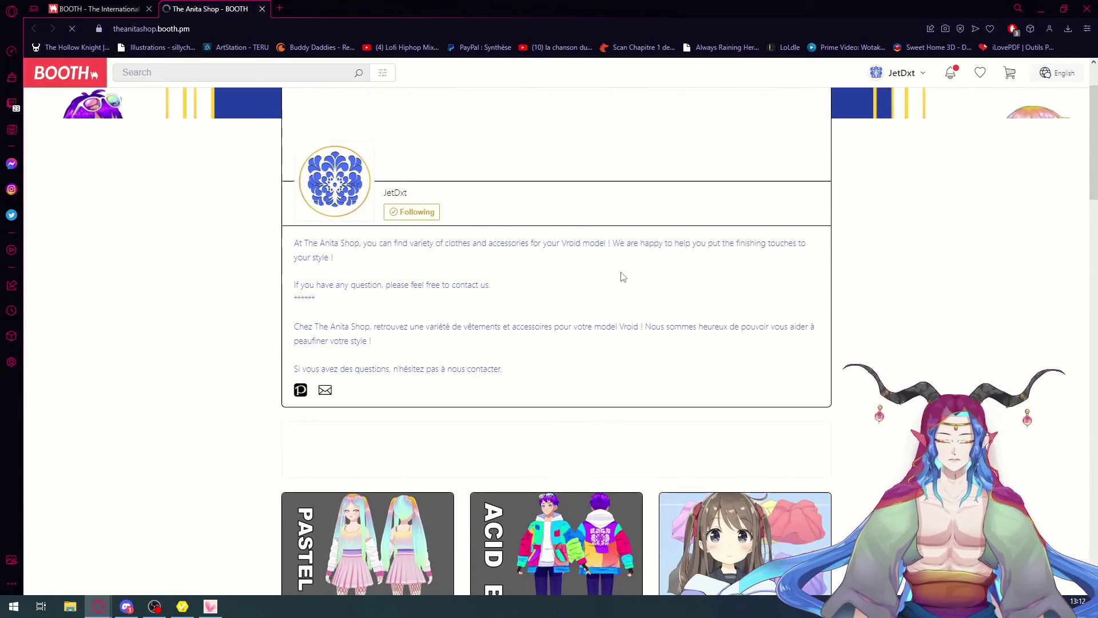
Browse the catalogue of The Anita Shop on BOOTH for VRoid models, textures and clothes
{"action": "scroll", "coordinate": [621, 277], "scroll_direction": "down", "scroll_amount": 4}
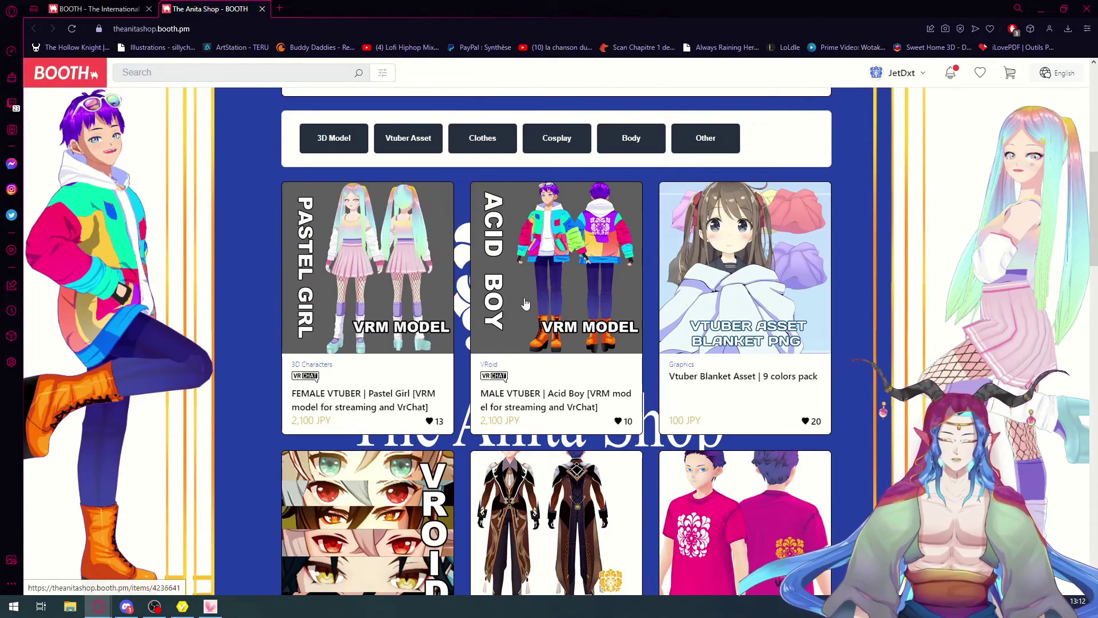
{"action": "scroll", "coordinate": [434, 277], "scroll_direction": "down", "scroll_amount": 1}
{"action": "scroll", "coordinate": [435, 277], "scroll_direction": "down", "scroll_amount": 1}
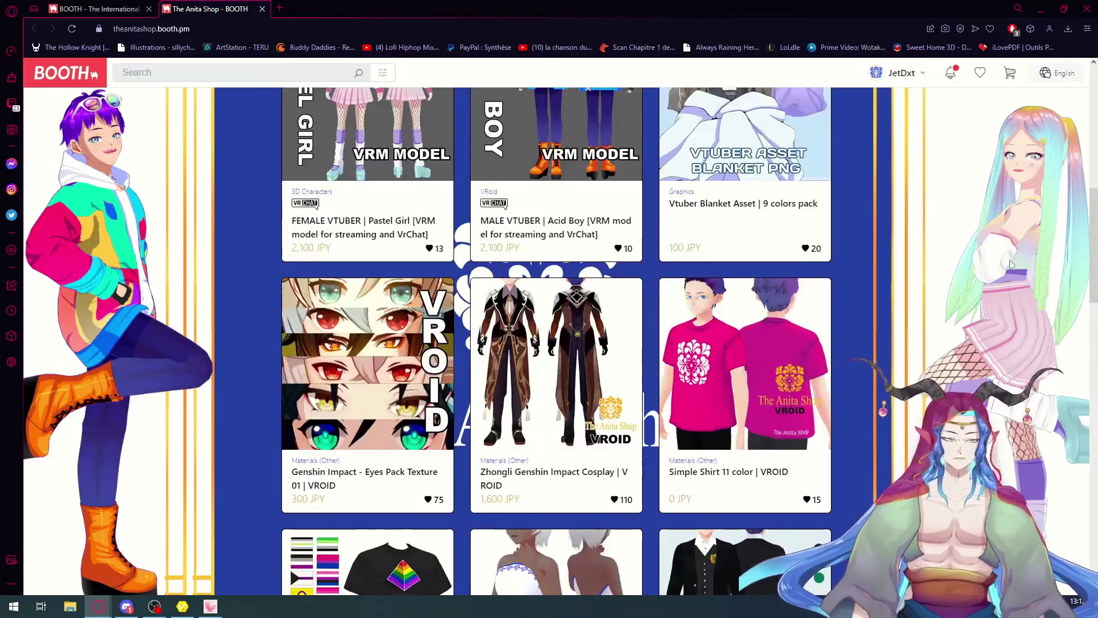
{"action": "scroll", "coordinate": [389, 343], "scroll_direction": "up", "scroll_amount": 3}
{"action": "scroll", "coordinate": [377, 326], "scroll_direction": "down", "scroll_amount": 4}
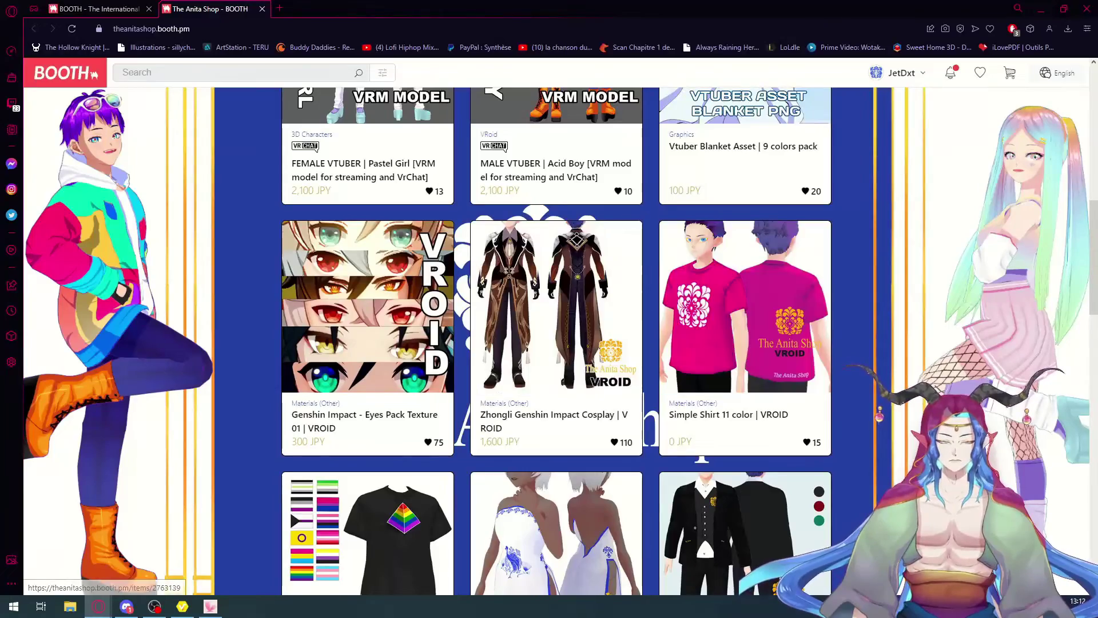
{"action": "scroll", "coordinate": [404, 356], "scroll_direction": "down", "scroll_amount": 4}
{"action": "scroll", "coordinate": [404, 355], "scroll_direction": "up", "scroll_amount": 2}
{"action": "scroll", "coordinate": [404, 355], "scroll_direction": "down", "scroll_amount": 3}
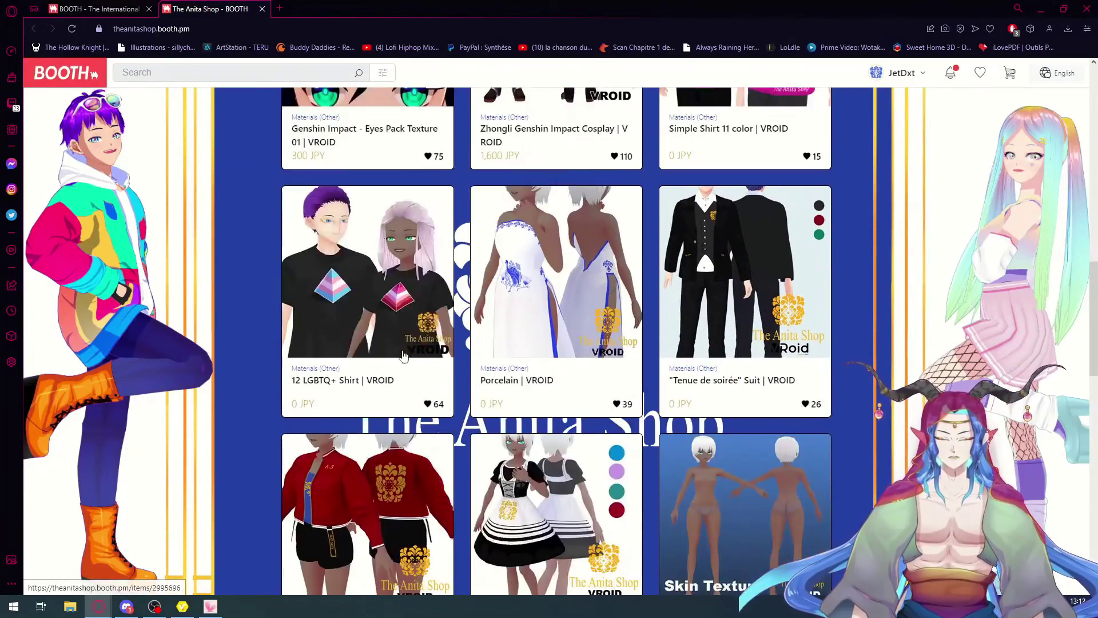
{"action": "scroll", "coordinate": [654, 516], "scroll_direction": "down", "scroll_amount": 7}
{"action": "scroll", "coordinate": [585, 435], "scroll_direction": "up", "scroll_amount": 7}
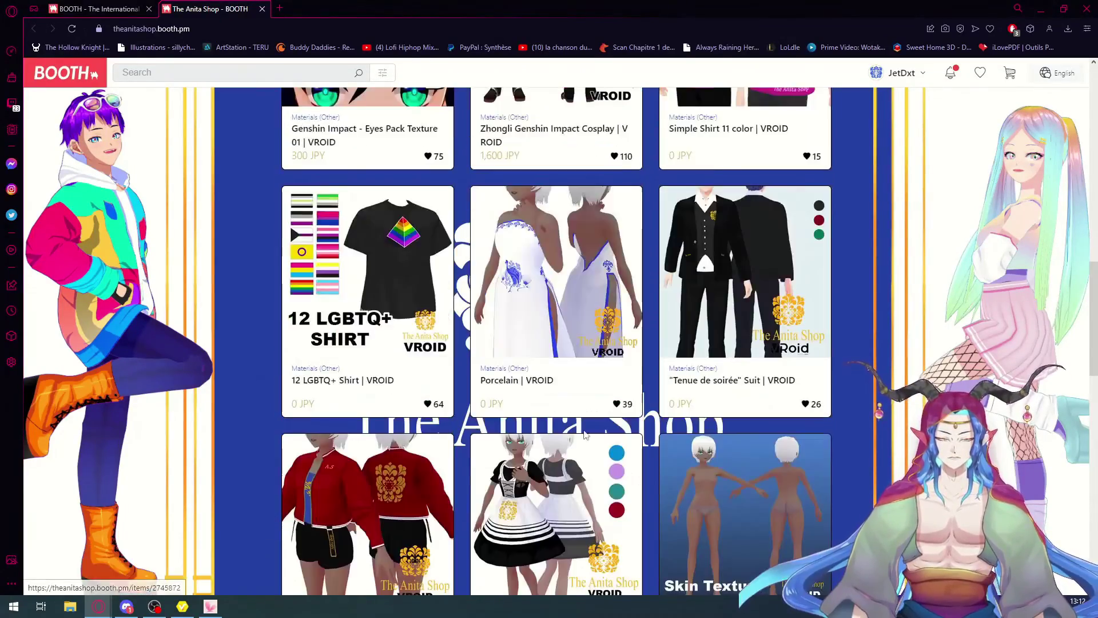
Open the "Simple Shirt 11 color | VROID" item and view the picture of its color variants
{"action": "scroll", "coordinate": [584, 435], "scroll_direction": "up", "scroll_amount": 2}
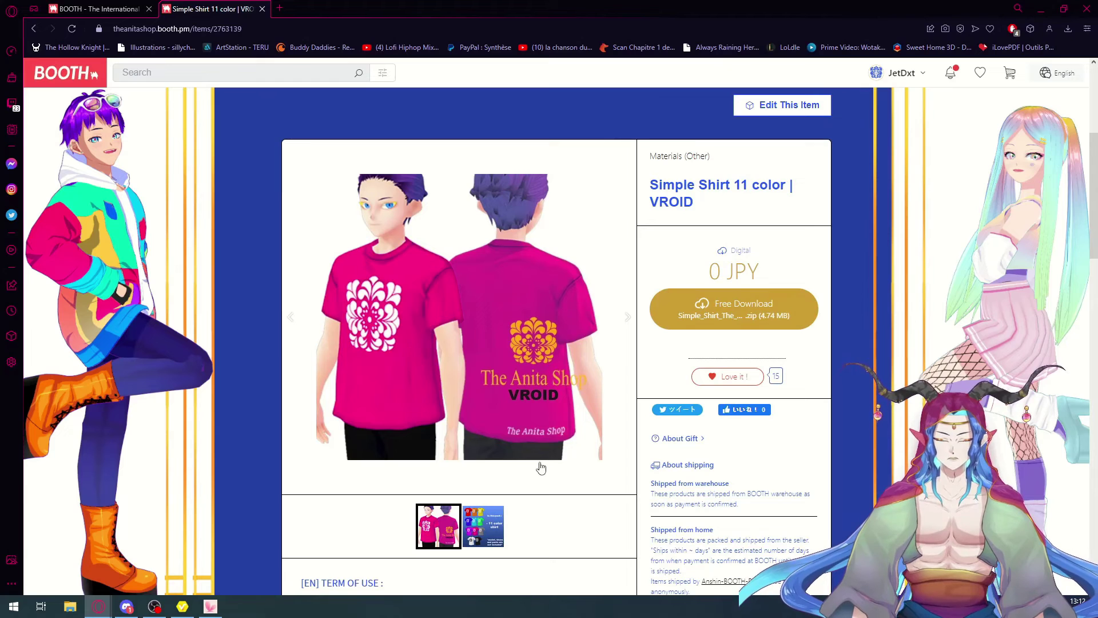
{"action": "scroll", "coordinate": [544, 468], "scroll_direction": "down", "scroll_amount": 1}
{"action": "left_click", "coordinate": [474, 473]}
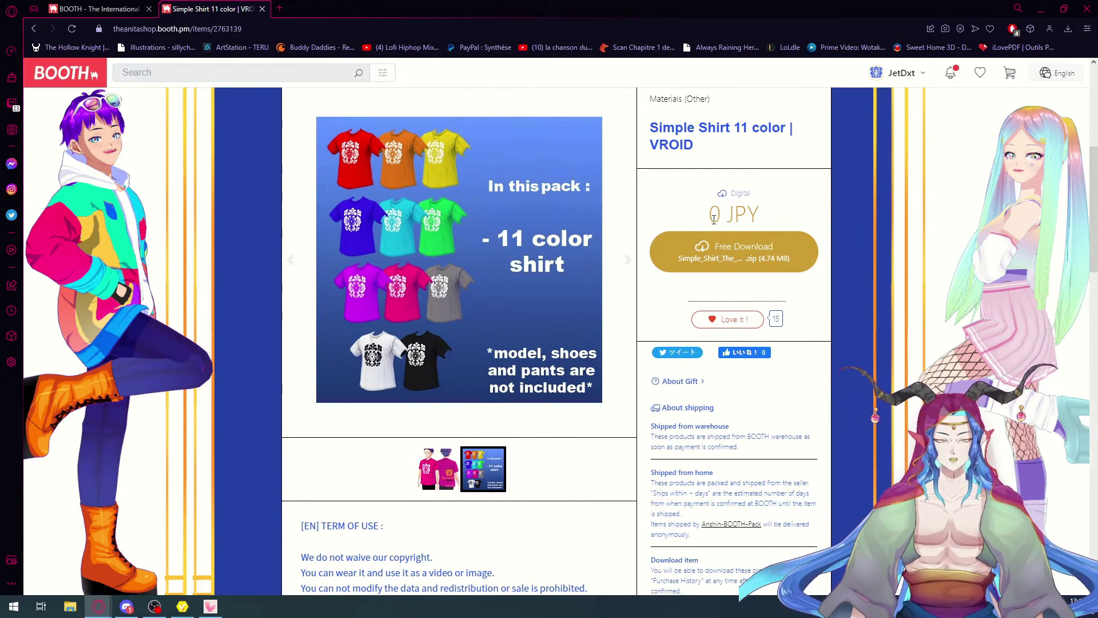
Download the free Simple Shirt zip and open the account's loved items list
{"action": "left_click_drag", "start_coordinate": [735, 214], "coordinate": [875, 224]}
{"action": "left_click", "coordinate": [888, 224]}
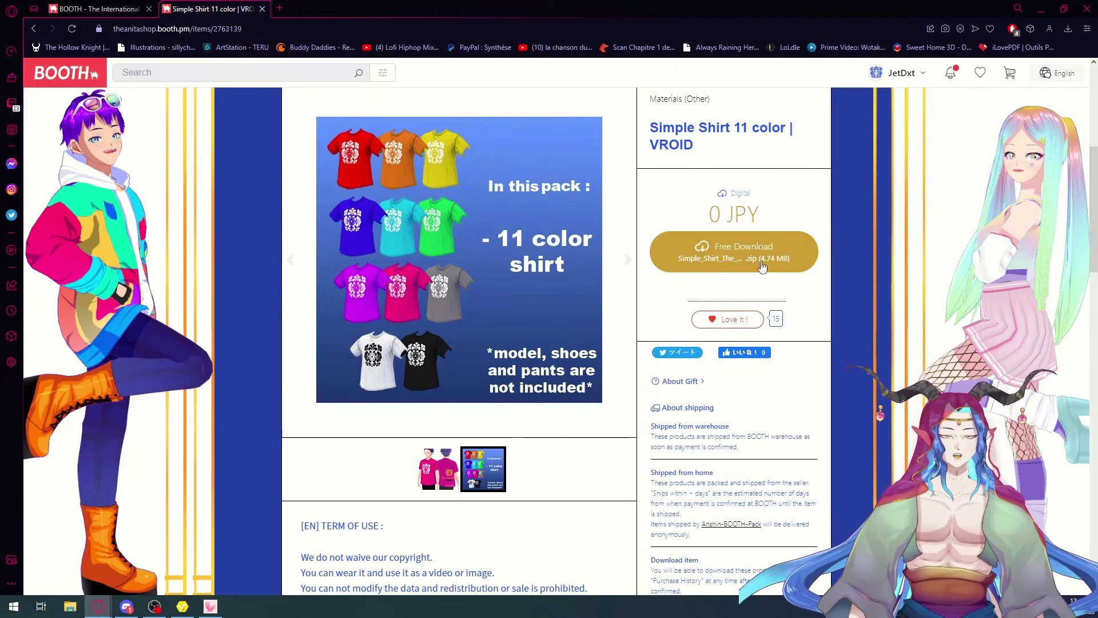
{"action": "left_click", "coordinate": [980, 72]}
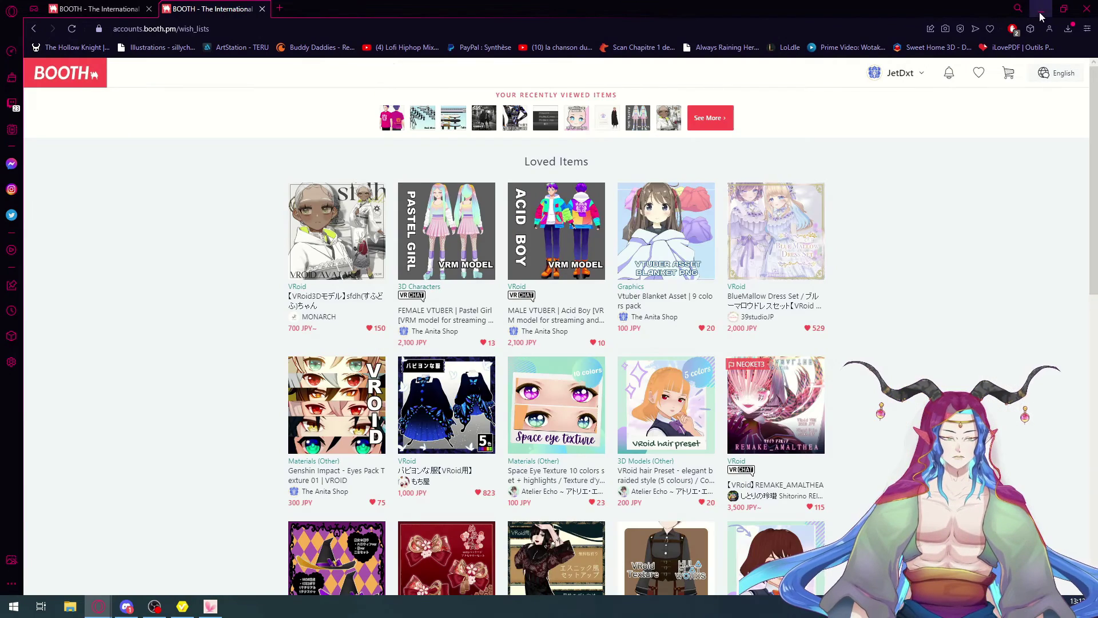
Switch to File Explorer and extract the Simple_Shirt_The_Anita_Shop archive in the Downloads folder
{"action": "left_click", "coordinate": [70, 607]}
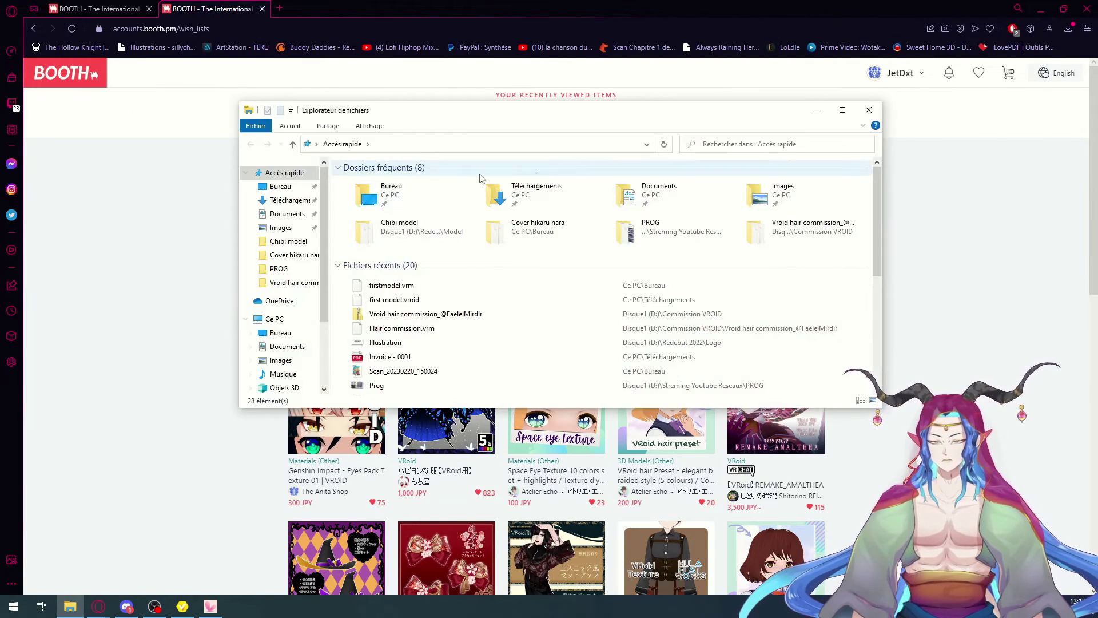
{"action": "left_click", "coordinate": [513, 195]}
{"action": "double_click", "coordinate": [514, 195]}
{"action": "left_click", "coordinate": [388, 197]}
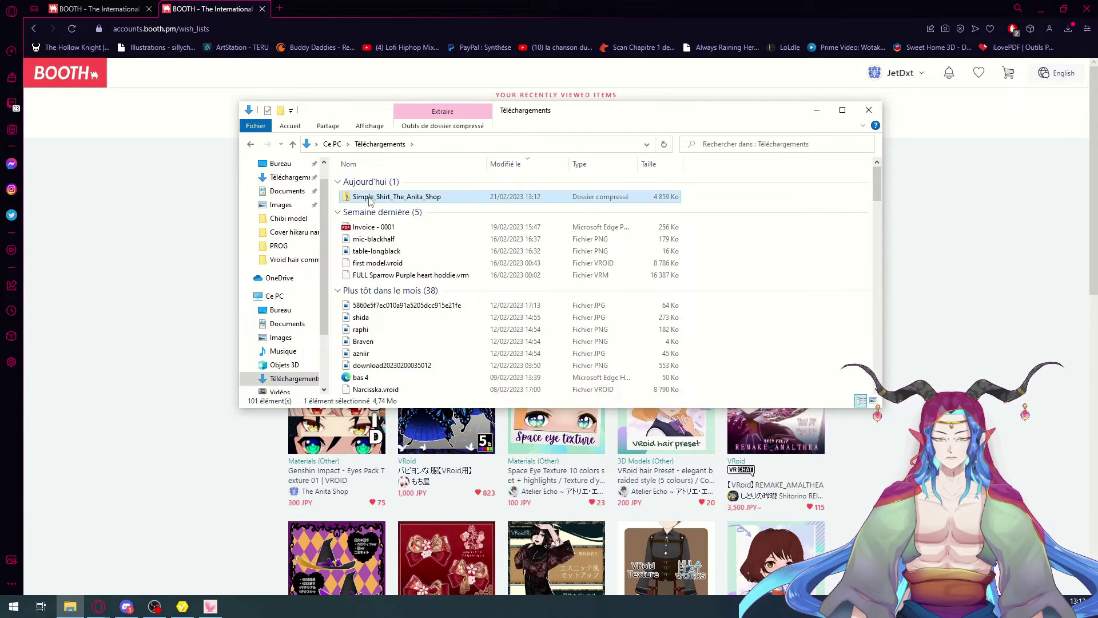
{"action": "right_click", "coordinate": [415, 200]}
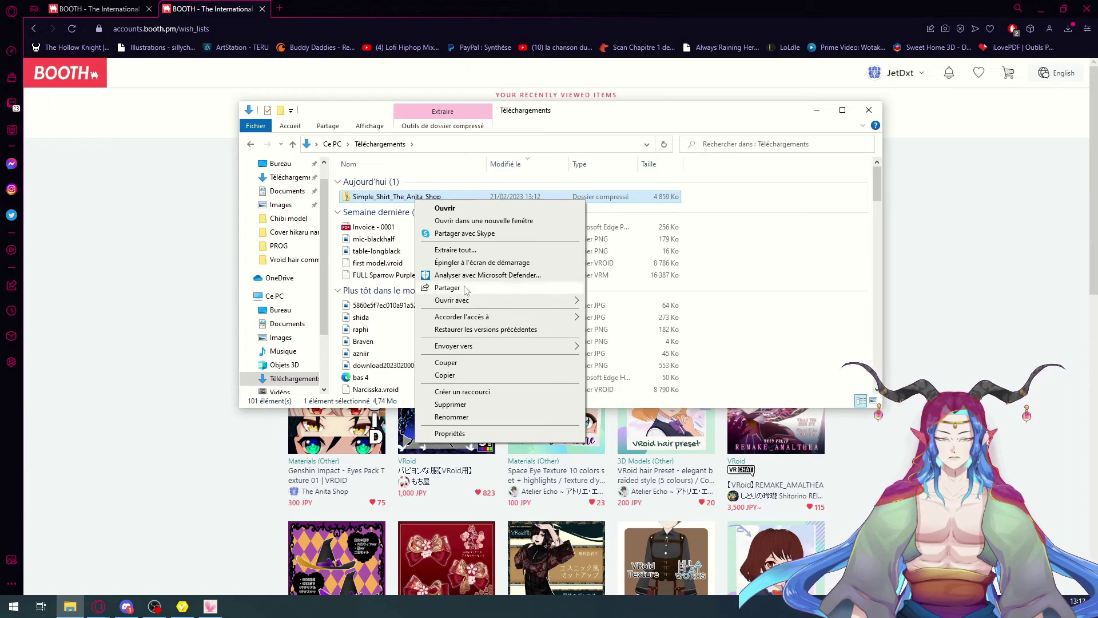
{"action": "left_click", "coordinate": [372, 200]}
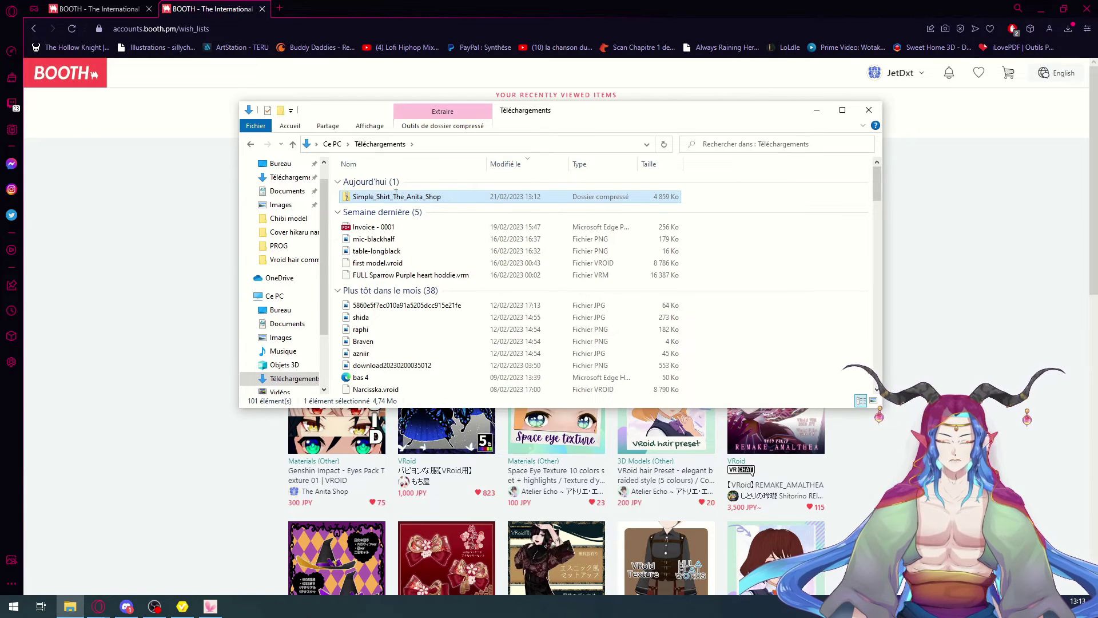
{"action": "left_click", "coordinate": [481, 197]}
{"action": "right_click", "coordinate": [430, 194]}
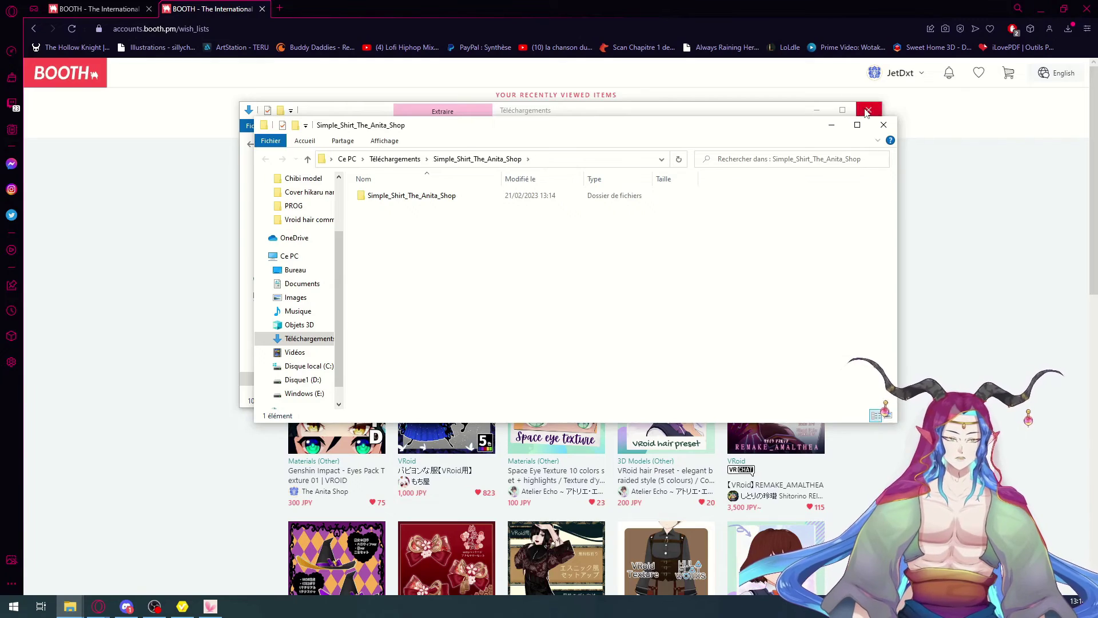
Close the spare Downloads window and open the shirt folder nested inside the extracted Simple_Shirt_The_Anita_Shop folder
{"action": "left_click", "coordinate": [867, 112]}
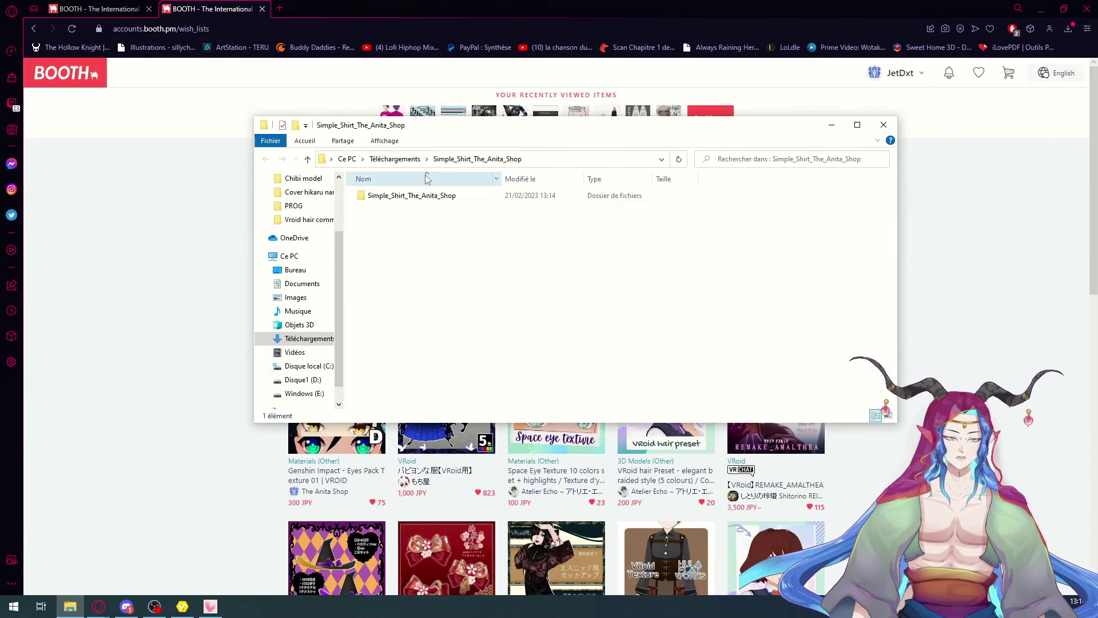
{"action": "double_click", "coordinate": [412, 195]}
{"action": "double_click", "coordinate": [384, 206]}
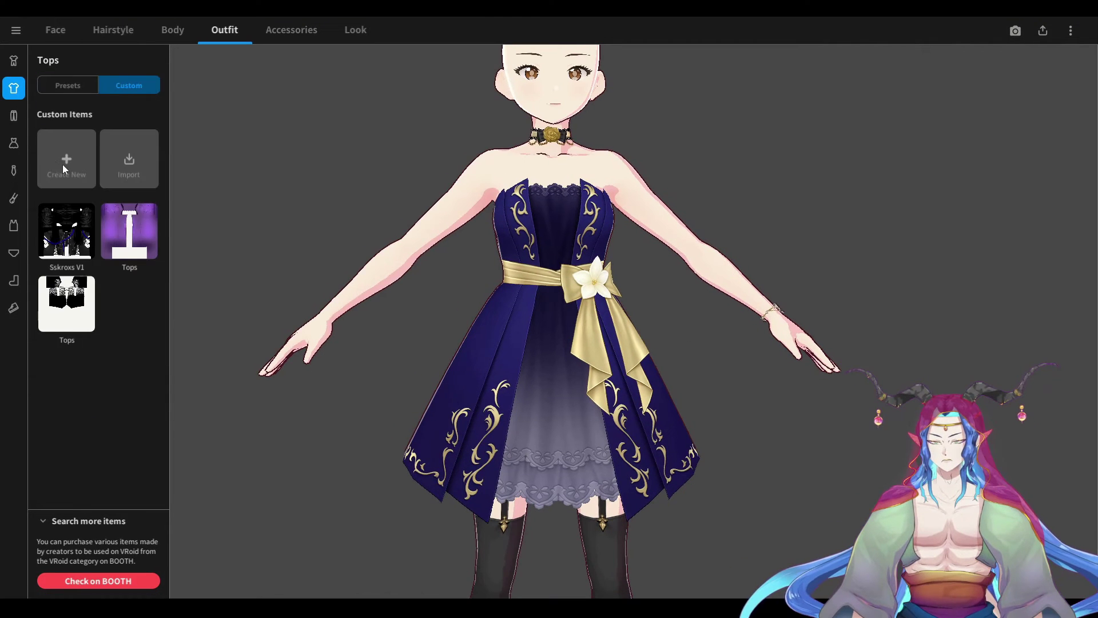
Switch to VRoid Studio, create a custom top from the T-Shirt template and open its texture for editing
{"action": "left_click", "coordinate": [67, 143]}
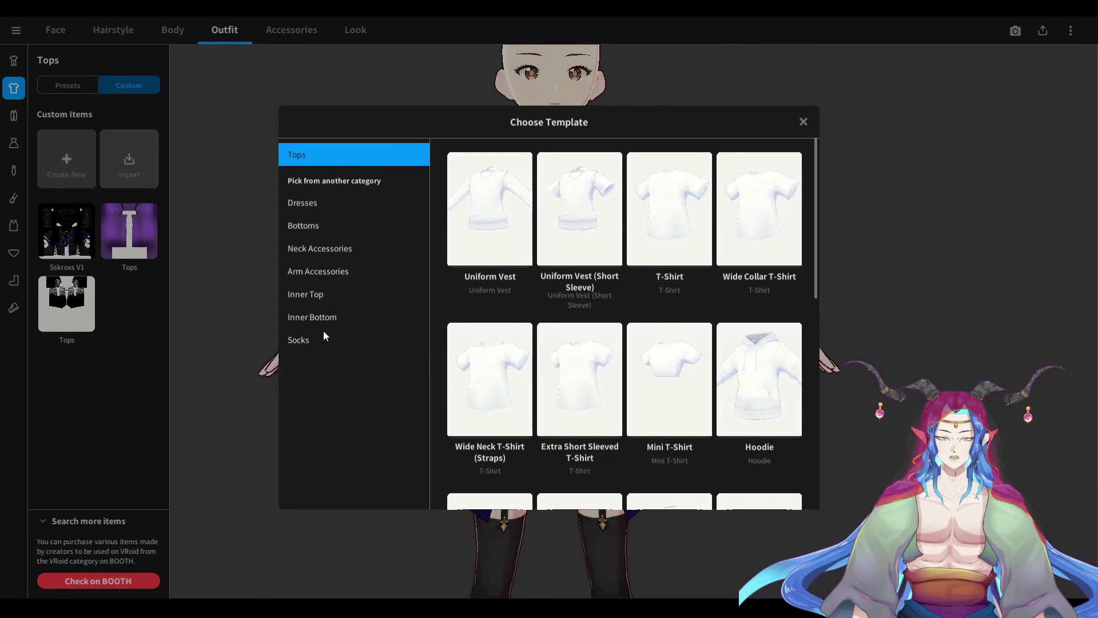
{"action": "left_click", "coordinate": [674, 199]}
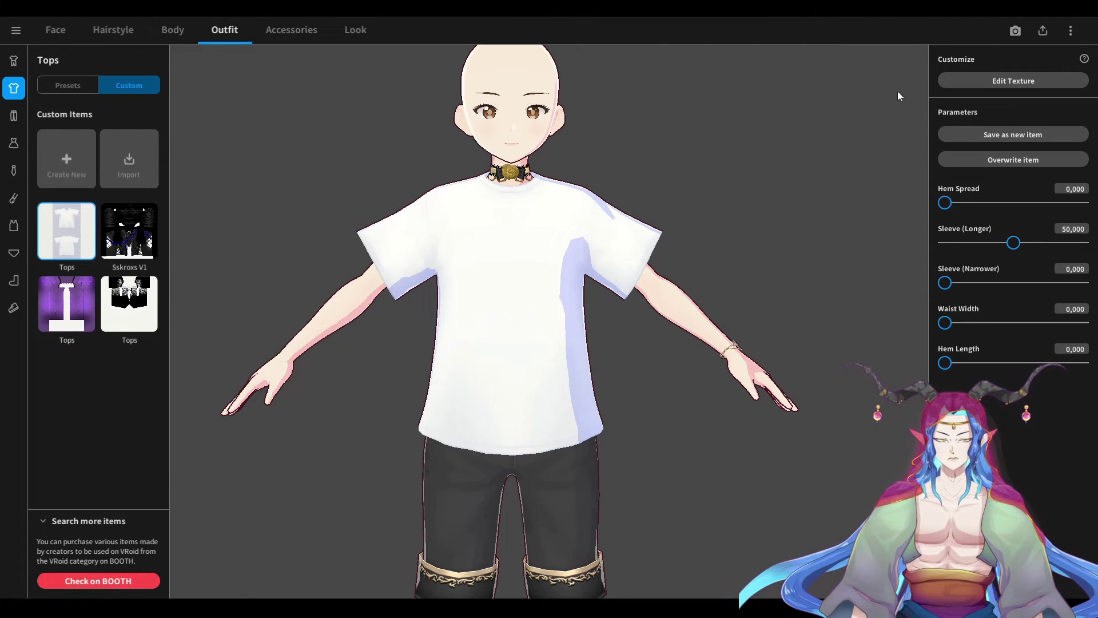
{"action": "left_click", "coordinate": [1006, 82]}
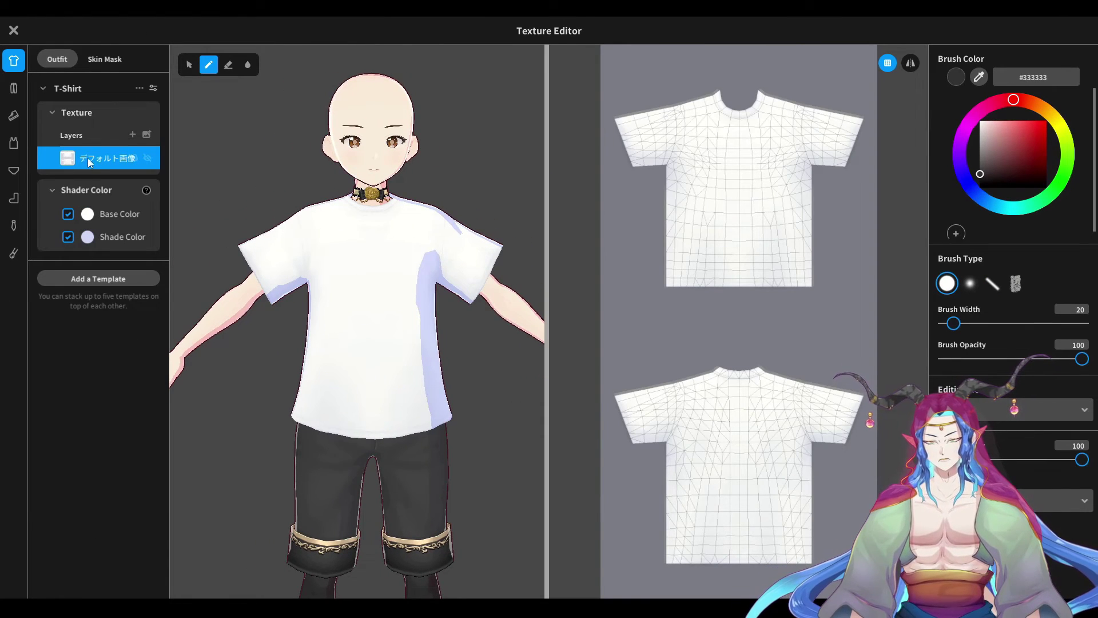
Import the pink Simple Shirt image with the white ornament into the T-shirt's default texture layer
{"action": "right_click", "coordinate": [83, 159]}
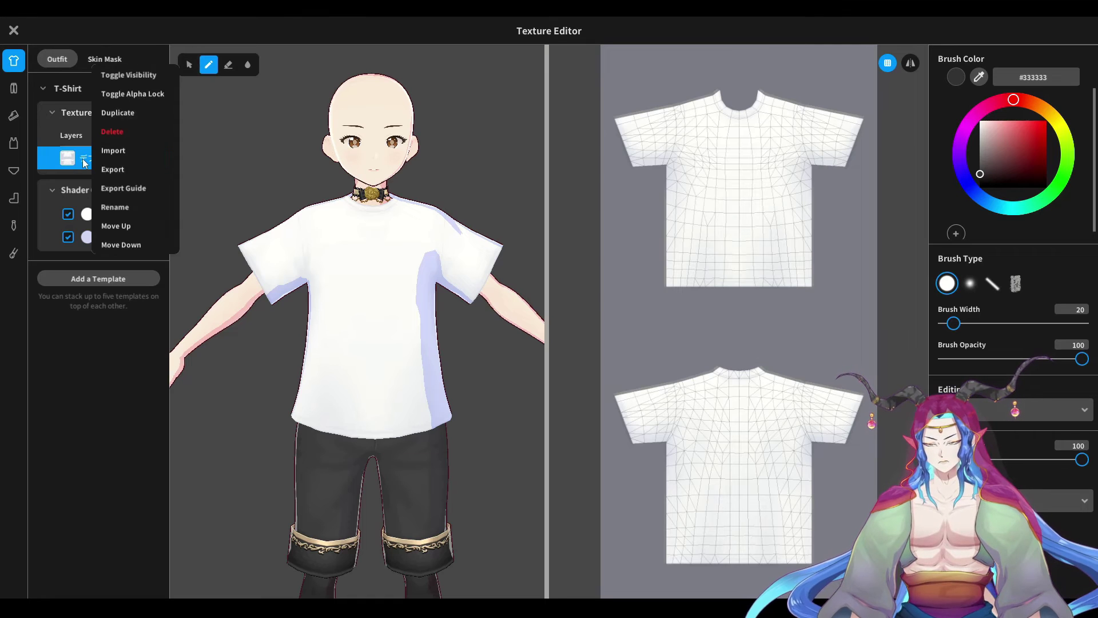
{"action": "left_click", "coordinate": [118, 150]}
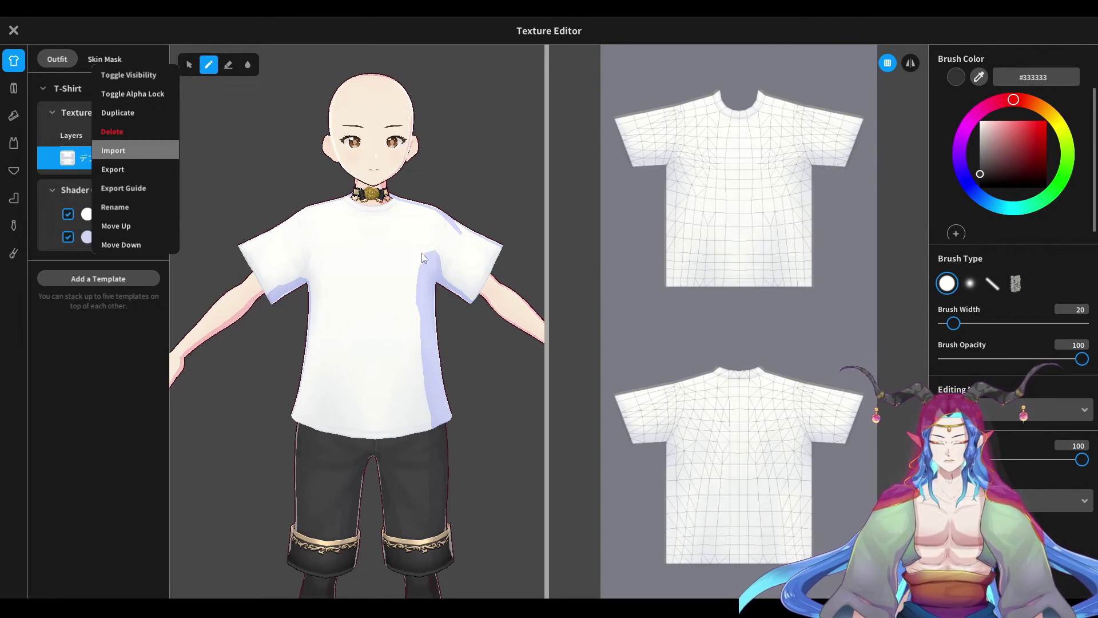
{"action": "double_click", "coordinate": [798, 172]}
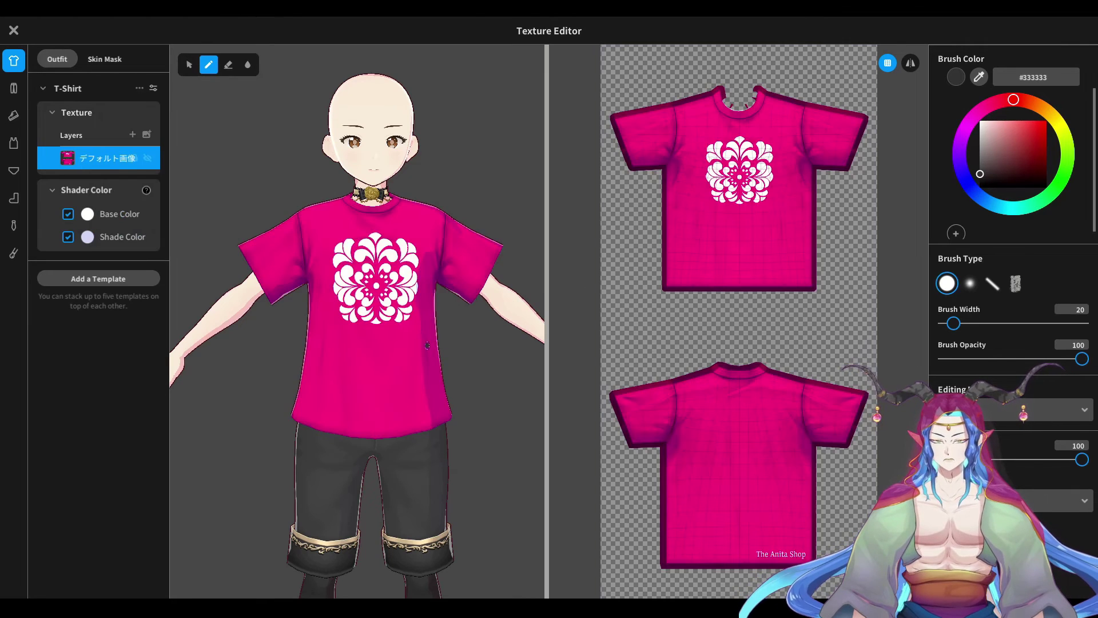
Adjust the T-shirt's Shade Color in its shader settings
{"action": "mouse_move", "coordinate": [381, 338]}
{"action": "right_mouse_down"}
{"action": "mouse_move", "coordinate": [342, 324]}
{"action": "mouse_move", "coordinate": [333, 340]}
{"action": "mouse_move", "coordinate": [377, 337]}
{"action": "right_mouse_up"}
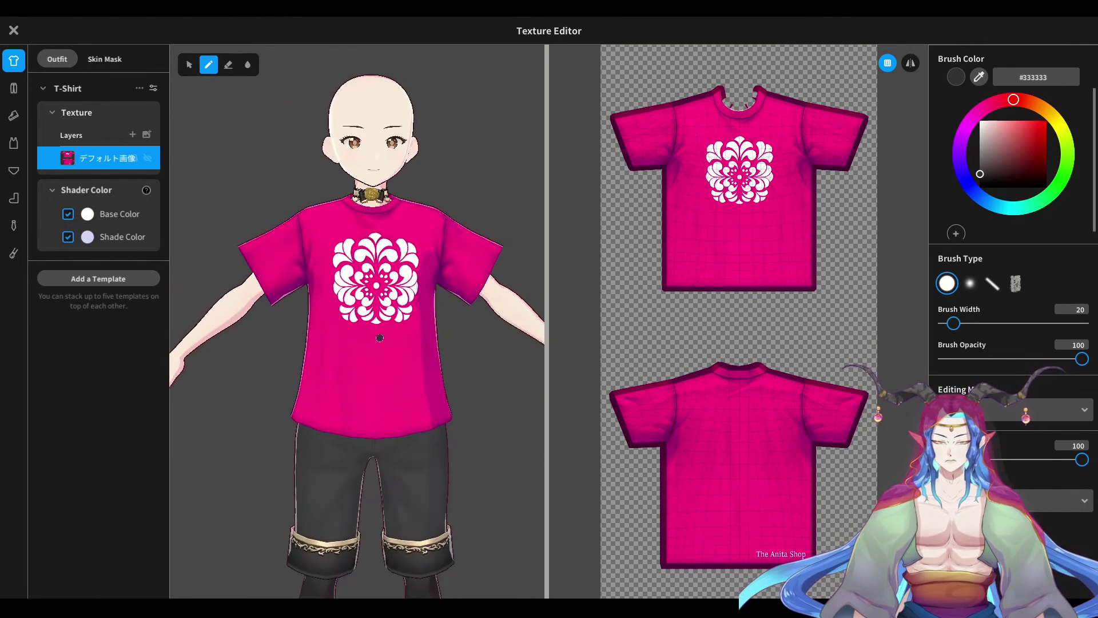
{"action": "scroll", "coordinate": [378, 338], "scroll_direction": "up", "scroll_amount": 2}
{"action": "left_click", "coordinate": [88, 237]}
{"action": "left_click", "coordinate": [160, 320]}
{"action": "mouse_move", "coordinate": [161, 325]}
{"action": "left_mouse_down"}
{"action": "mouse_move", "coordinate": [187, 335]}
{"action": "mouse_move", "coordinate": [153, 301]}
{"action": "mouse_move", "coordinate": [180, 311]}
{"action": "mouse_move", "coordinate": [153, 294]}
{"action": "left_mouse_up"}
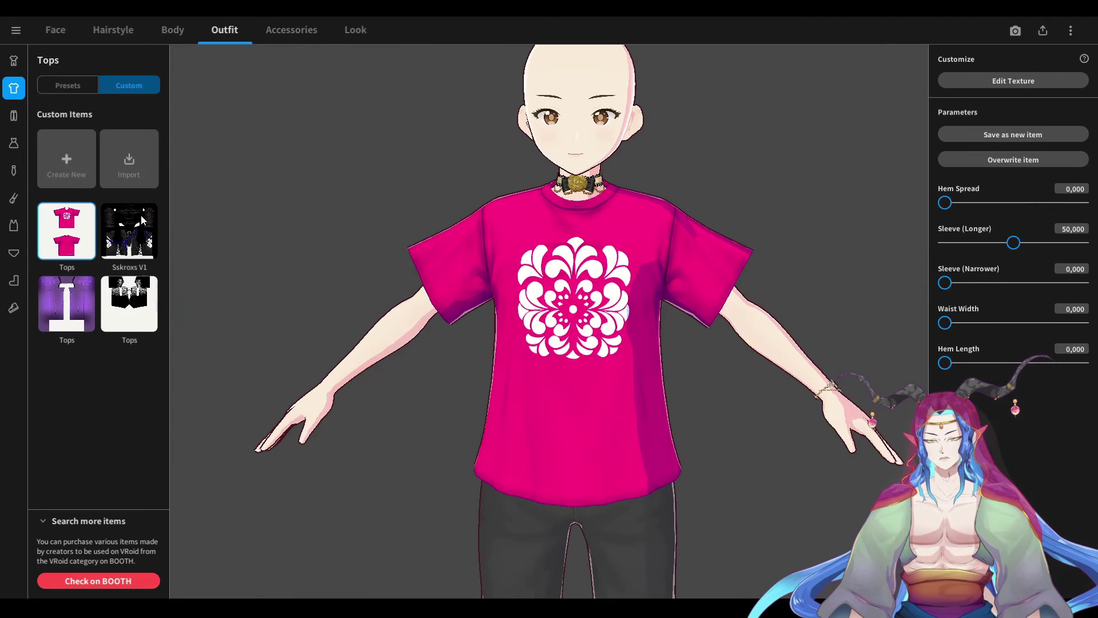
Try on the purple custom top and check the avatar from both sides
{"action": "left_click", "coordinate": [67, 303]}
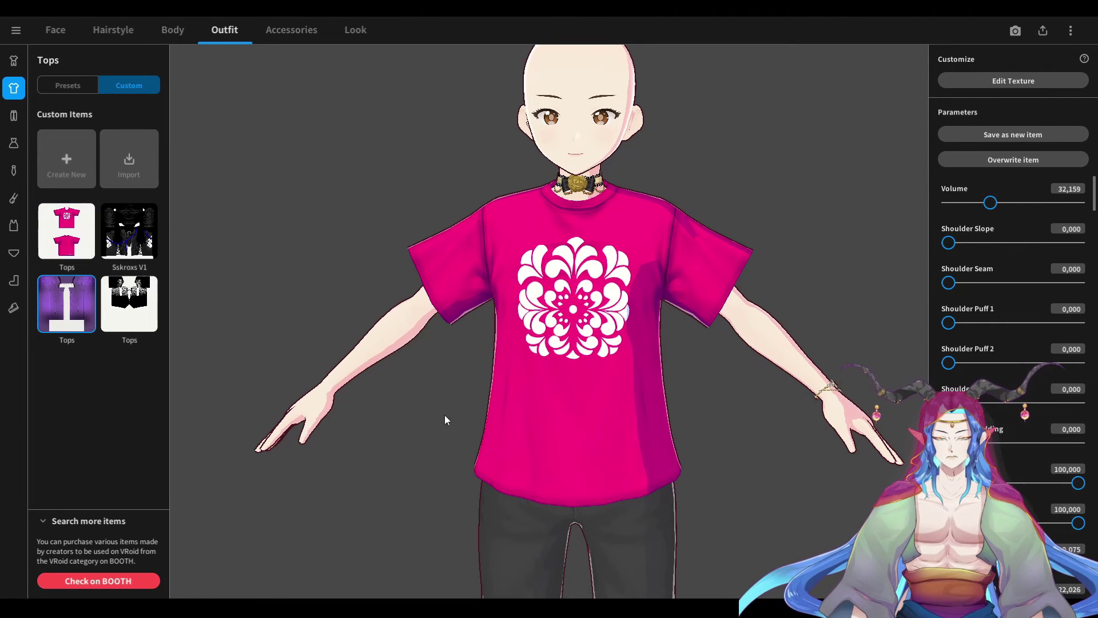
{"action": "right_click_drag", "start_coordinate": [503, 394], "coordinate": [633, 412]}
{"action": "right_click_drag", "start_coordinate": [744, 436], "coordinate": [582, 429]}
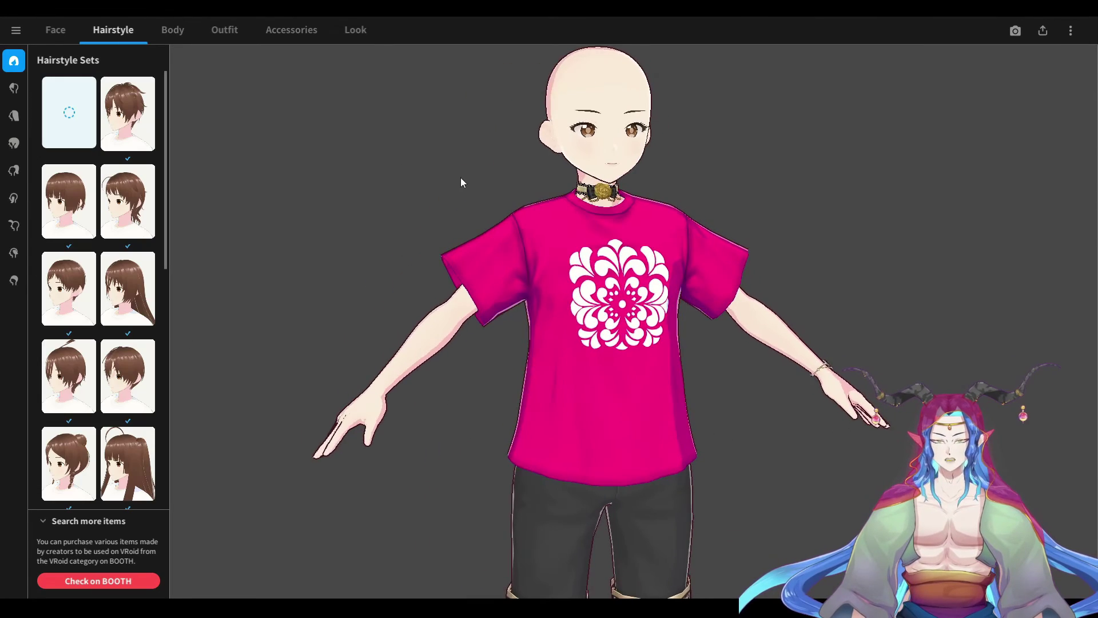
Go to the custom front hair items and choose the Front.vroidcustomitem file from the desktop for import
{"action": "right_click_drag", "start_coordinate": [482, 256], "coordinate": [476, 267]}
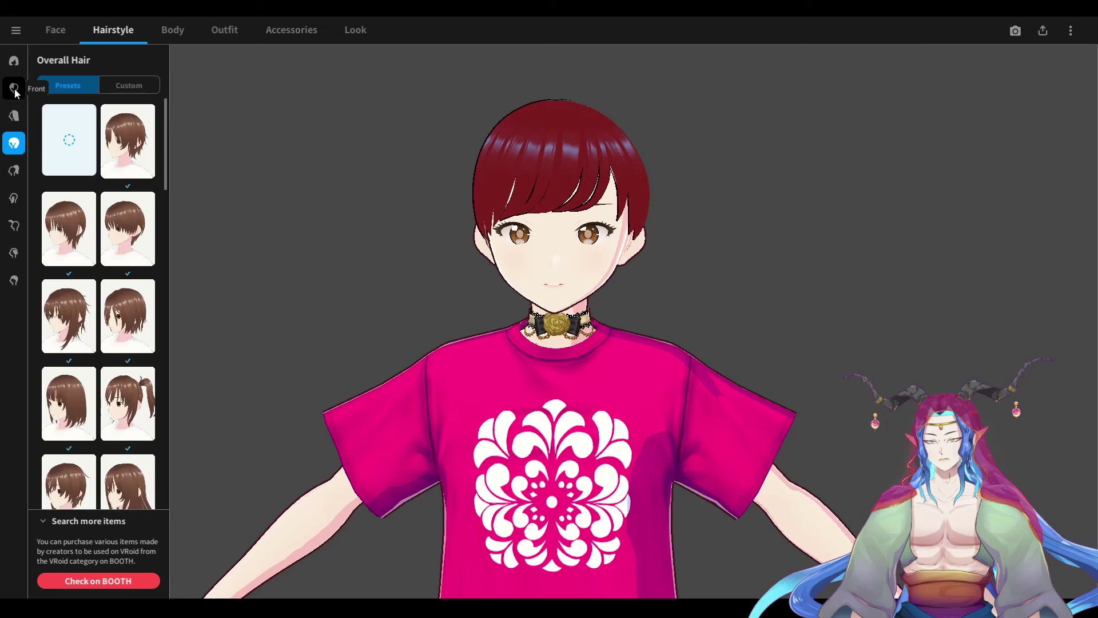
{"action": "left_click", "coordinate": [14, 91]}
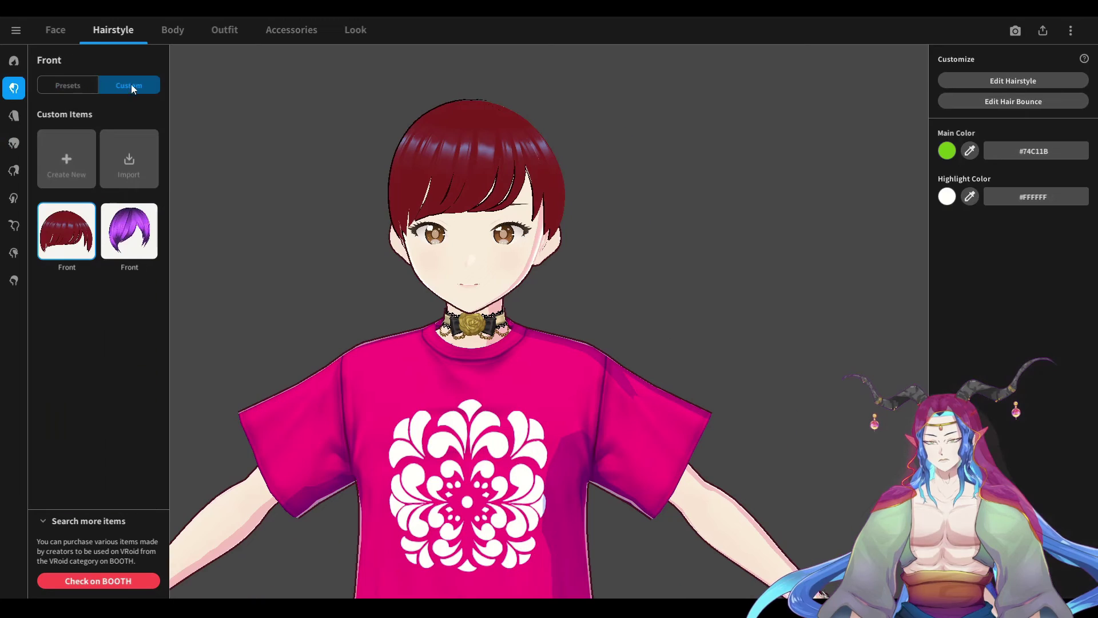
{"action": "left_click", "coordinate": [138, 171]}
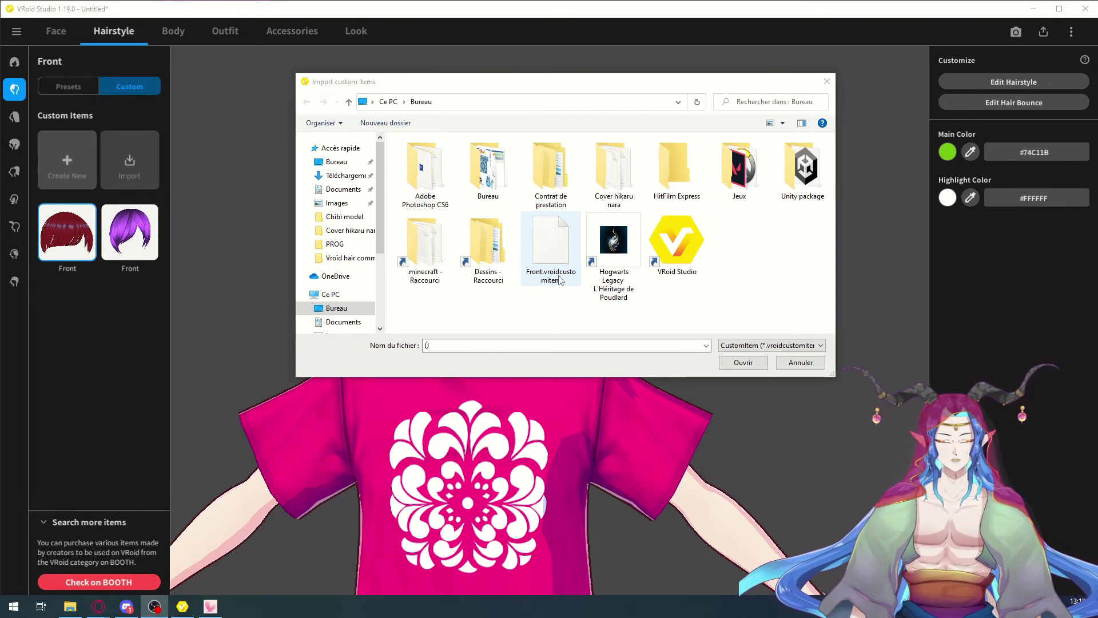
{"action": "left_click", "coordinate": [552, 251]}
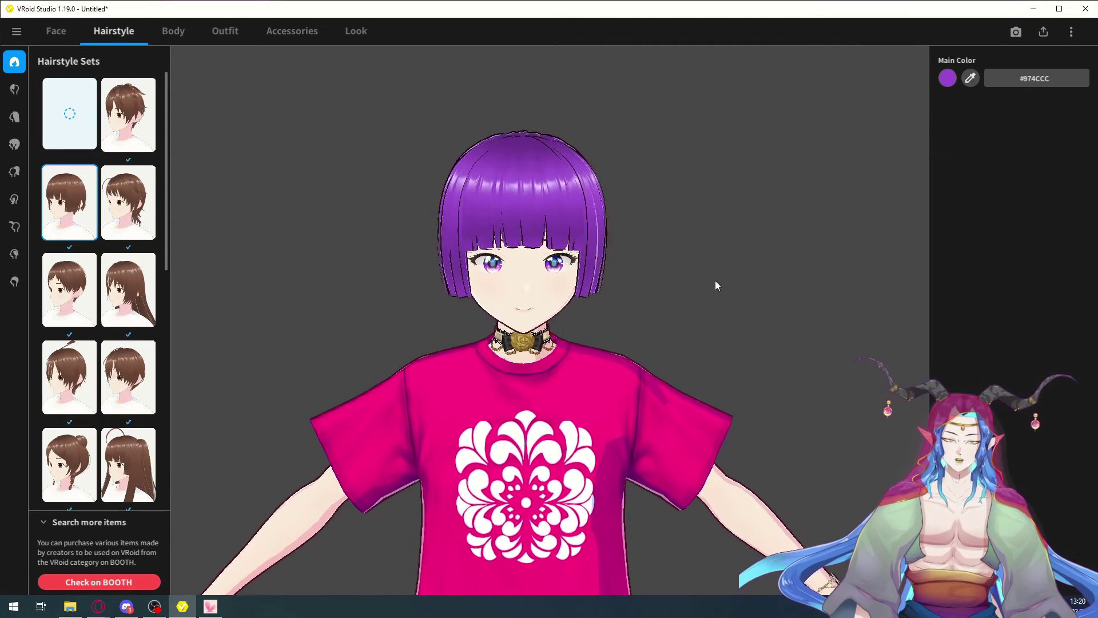
Start the avatar's VRM export and expand the Reduce Polygons settings
{"action": "mouse_move", "coordinate": [716, 281]}
{"action": "left_mouse_down"}
{"action": "mouse_move", "coordinate": [613, 280]}
{"action": "mouse_move", "coordinate": [722, 280]}
{"action": "left_mouse_up"}
{"action": "scroll", "coordinate": [581, 334], "scroll_direction": "up", "scroll_amount": 3}
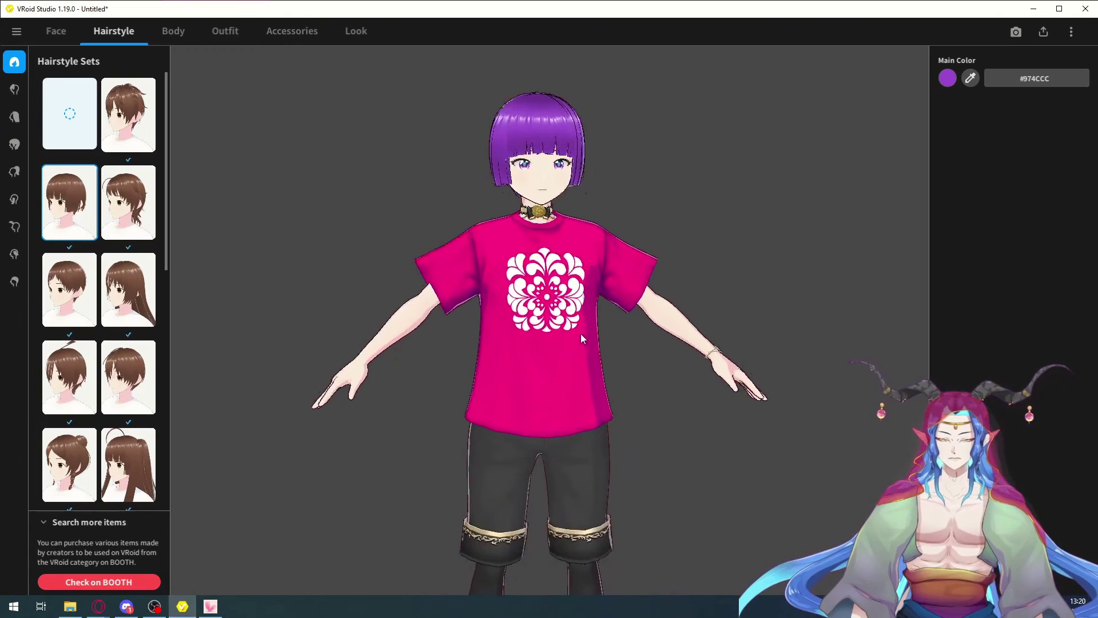
{"action": "scroll", "coordinate": [585, 346], "scroll_direction": "up", "scroll_amount": 2}
{"action": "scroll", "coordinate": [586, 345], "scroll_direction": "up", "scroll_amount": 5}
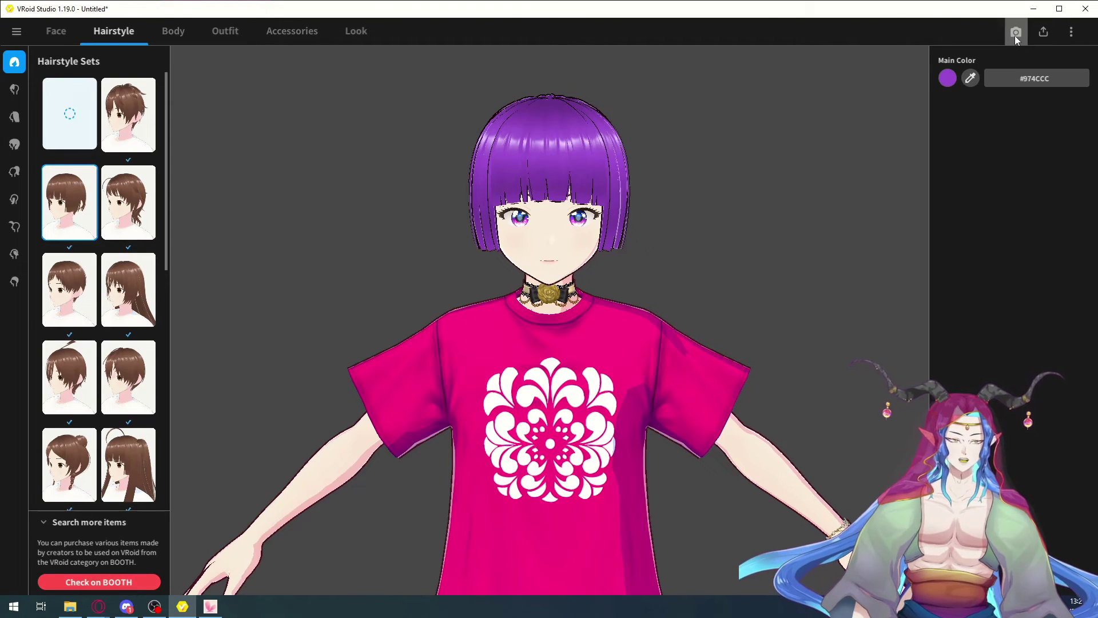
{"action": "left_click", "coordinate": [1072, 33]}
{"action": "left_click", "coordinate": [1044, 32]}
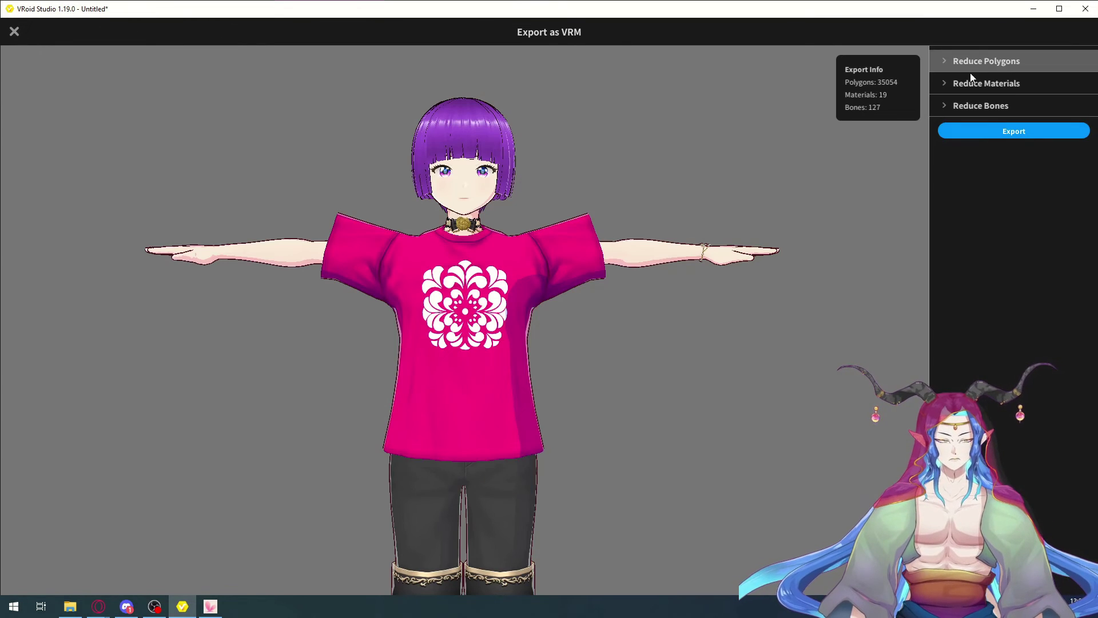
{"action": "left_click", "coordinate": [1035, 60]}
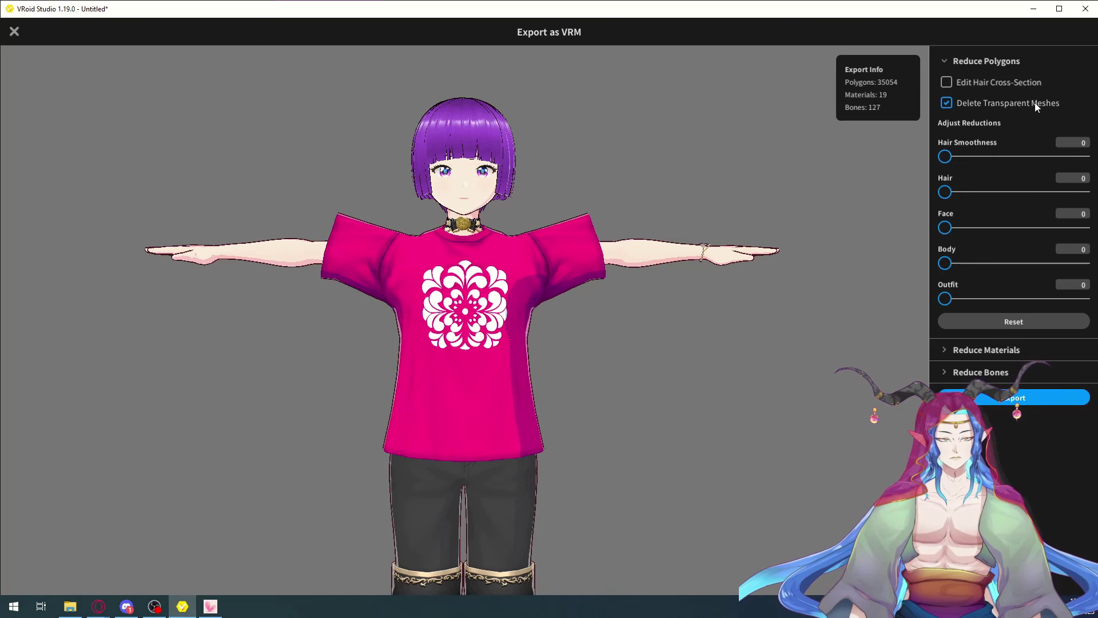
Examine the avatar's back, legs and shoes in the VRM export preview with Delete Transparent Meshes enabled
{"action": "left_click_drag", "start_coordinate": [599, 285], "coordinate": [457, 311]}
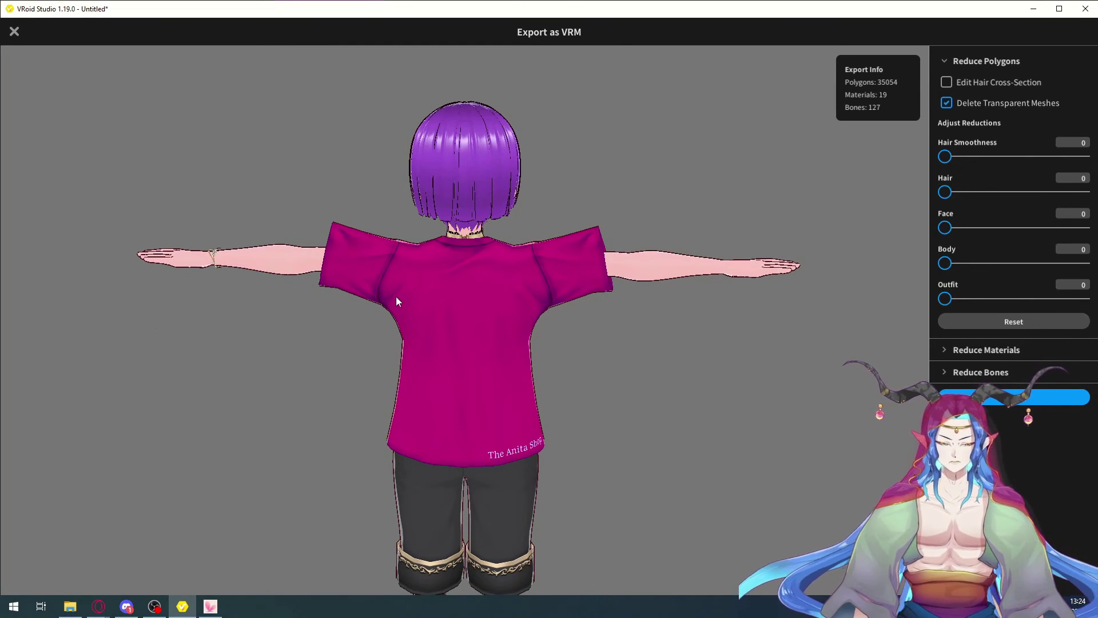
{"action": "left_click_drag", "start_coordinate": [397, 296], "coordinate": [501, 298]}
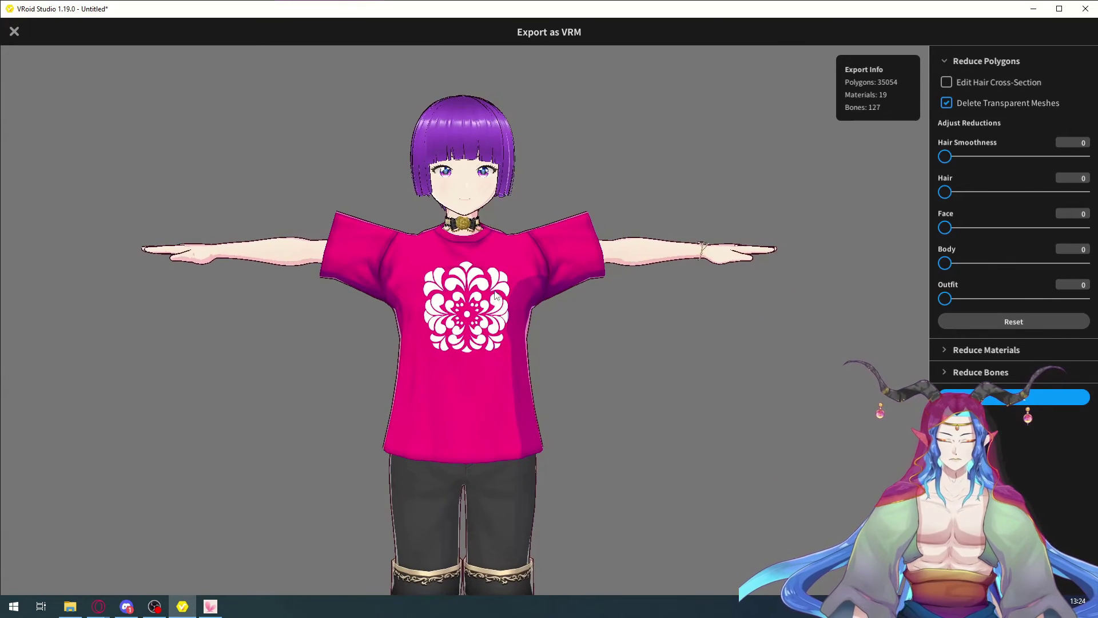
{"action": "right_click_drag", "start_coordinate": [501, 298], "coordinate": [514, 256]}
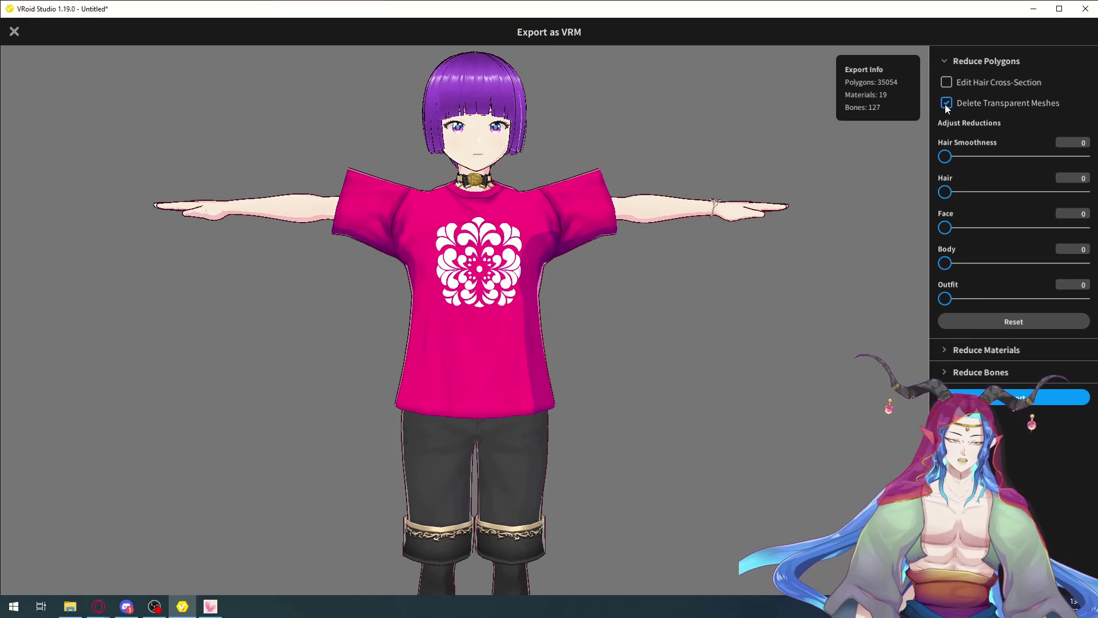
{"action": "middle_click_drag", "start_coordinate": [531, 549], "coordinate": [532, 394]}
{"action": "scroll", "coordinate": [533, 386], "scroll_direction": "up", "scroll_amount": 6}
{"action": "right_click_drag", "start_coordinate": [570, 387], "coordinate": [580, 287]}
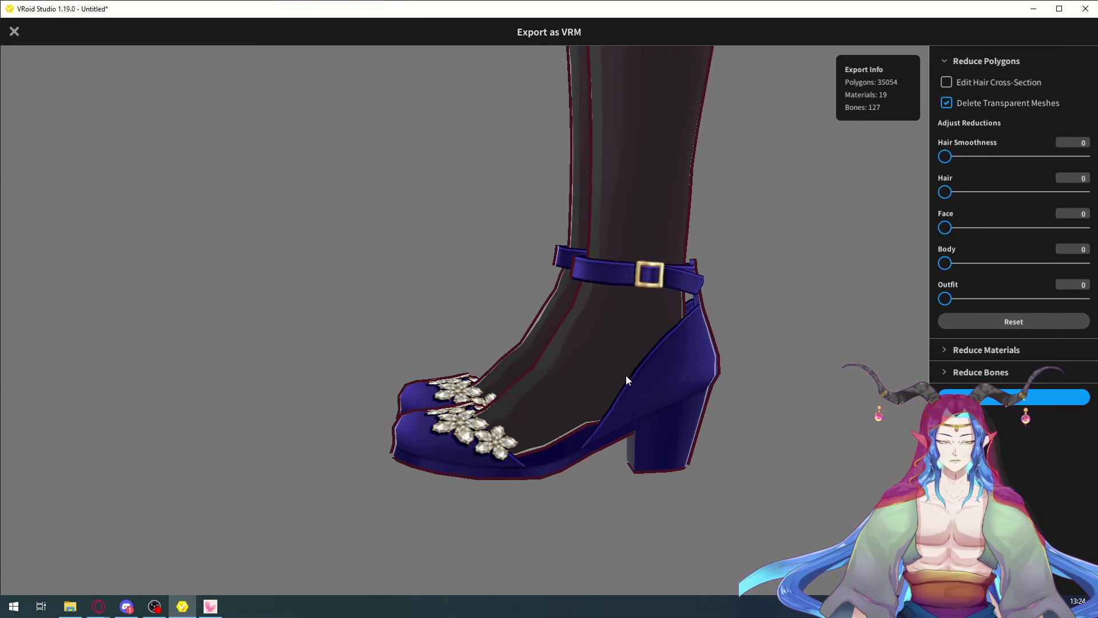
{"action": "right_click_drag", "start_coordinate": [586, 292], "coordinate": [642, 293]}
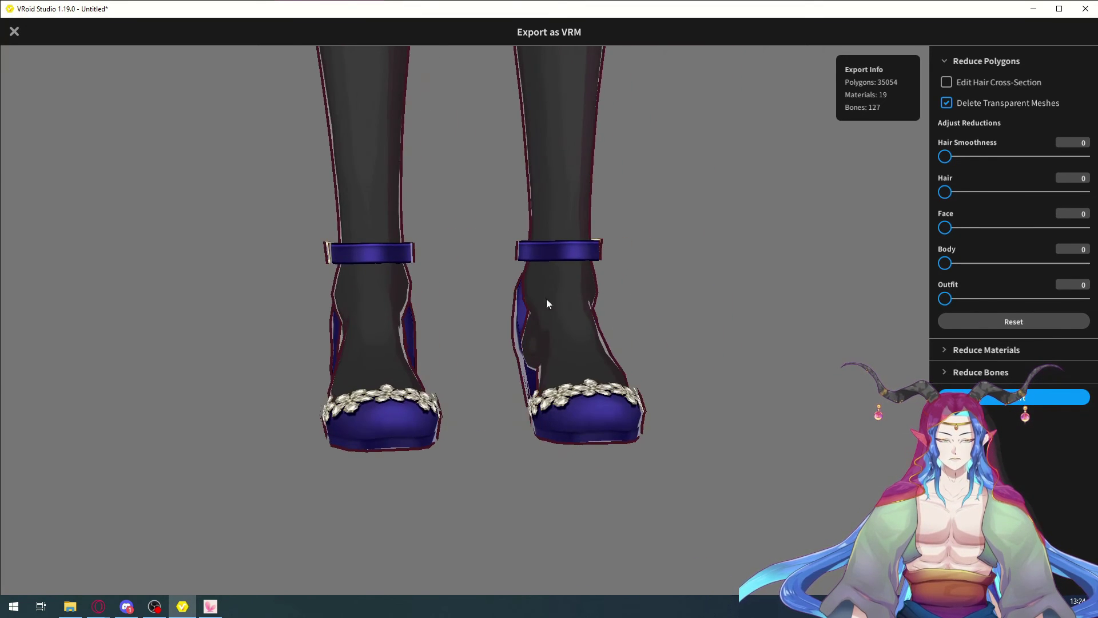
{"action": "scroll", "coordinate": [558, 373], "scroll_direction": "down", "scroll_amount": 8}
{"action": "middle_click_drag", "start_coordinate": [556, 296], "coordinate": [572, 369]}
{"action": "scroll", "coordinate": [572, 369], "scroll_direction": "up", "scroll_amount": 2}
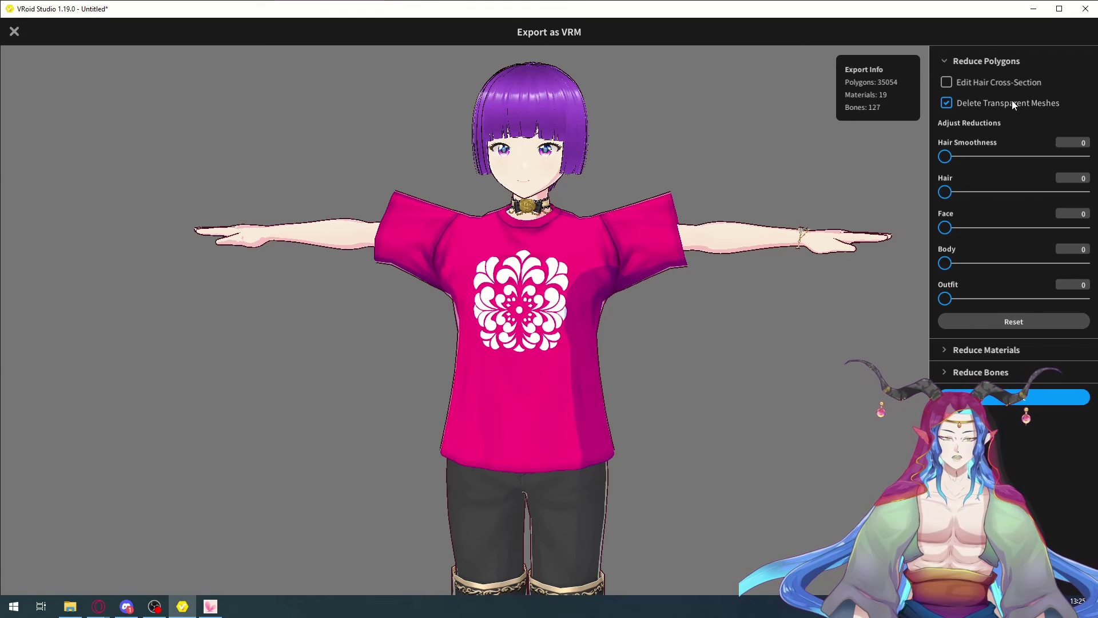
{"action": "right_click_drag", "start_coordinate": [640, 213], "coordinate": [643, 212]}
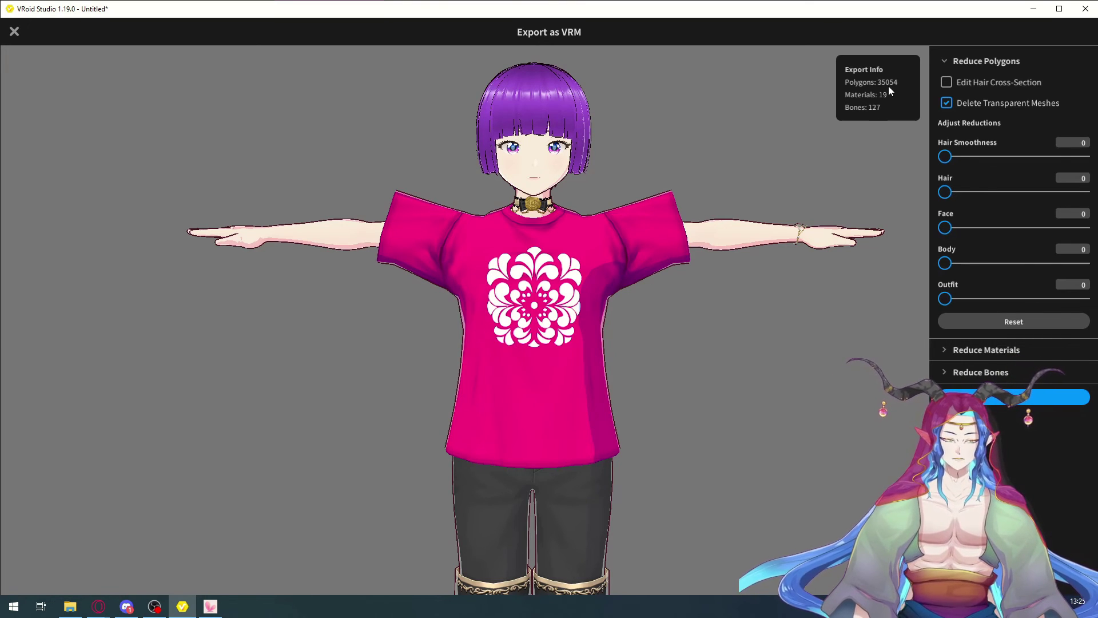
Collapse Reduce Polygons, expand the Reduce Materials settings and inspect the avatar's hair in the export preview
{"action": "left_click", "coordinate": [944, 60]}
{"action": "left_click", "coordinate": [943, 81]}
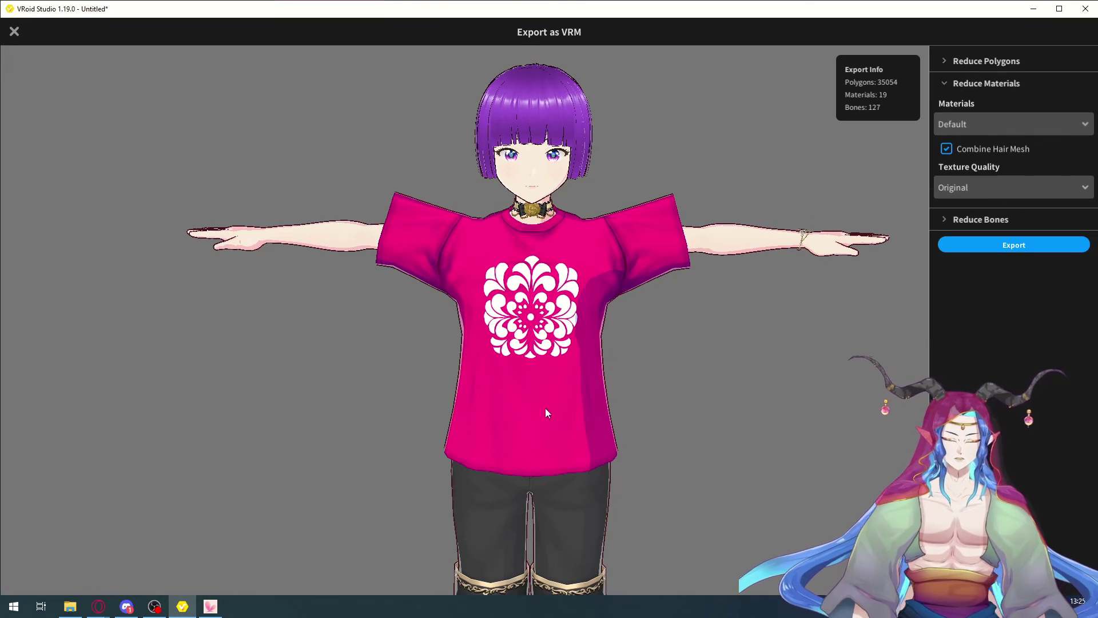
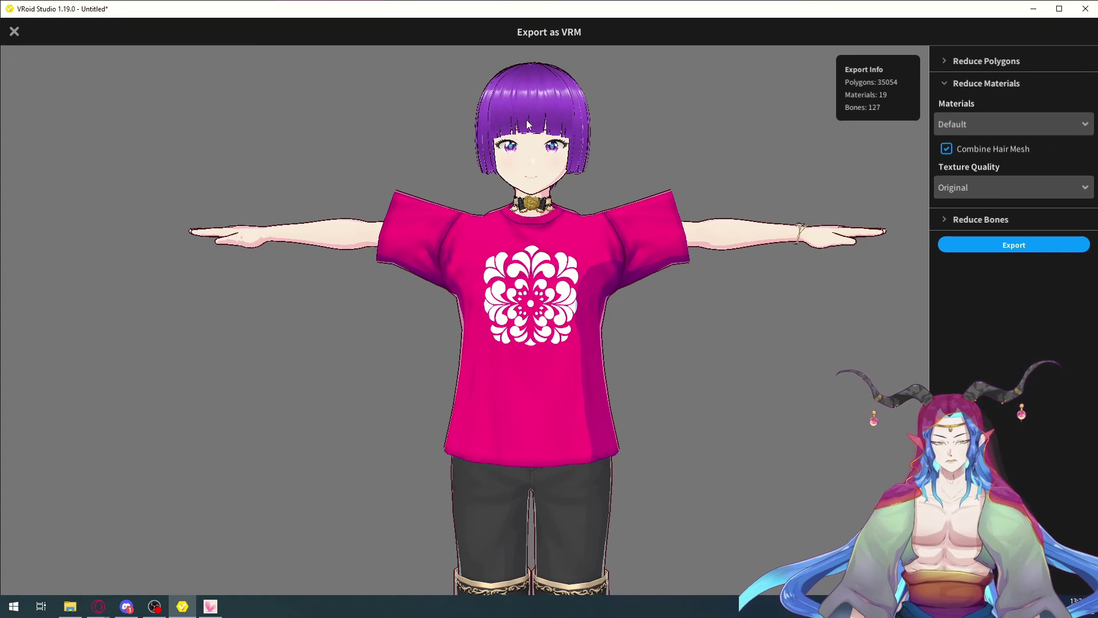
{"action": "right_click_drag", "start_coordinate": [684, 181], "coordinate": [509, 170]}
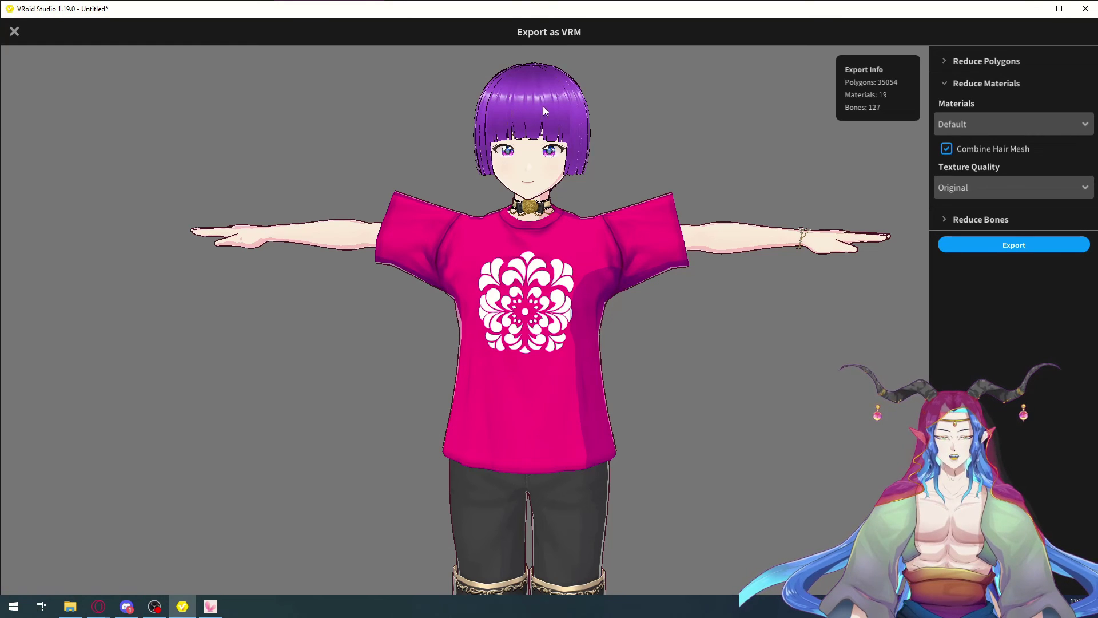
{"action": "right_click_drag", "start_coordinate": [575, 153], "coordinate": [585, 159]}
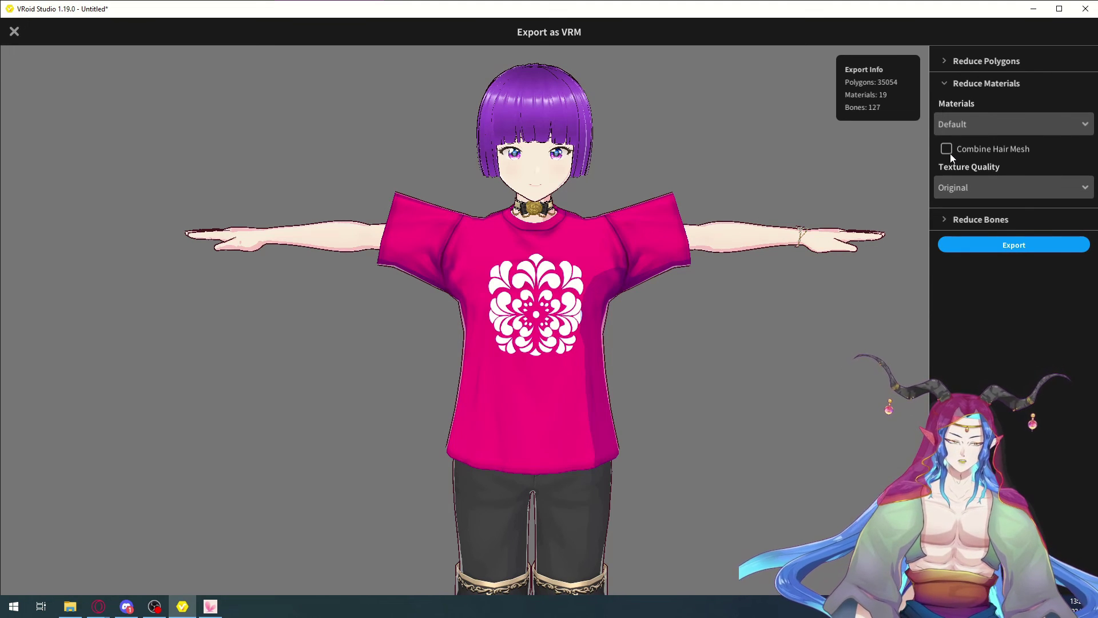
Turn Combine Hair Mesh back on and review the Texture Quality choices, leaving Original selected
{"action": "left_click", "coordinate": [950, 153]}
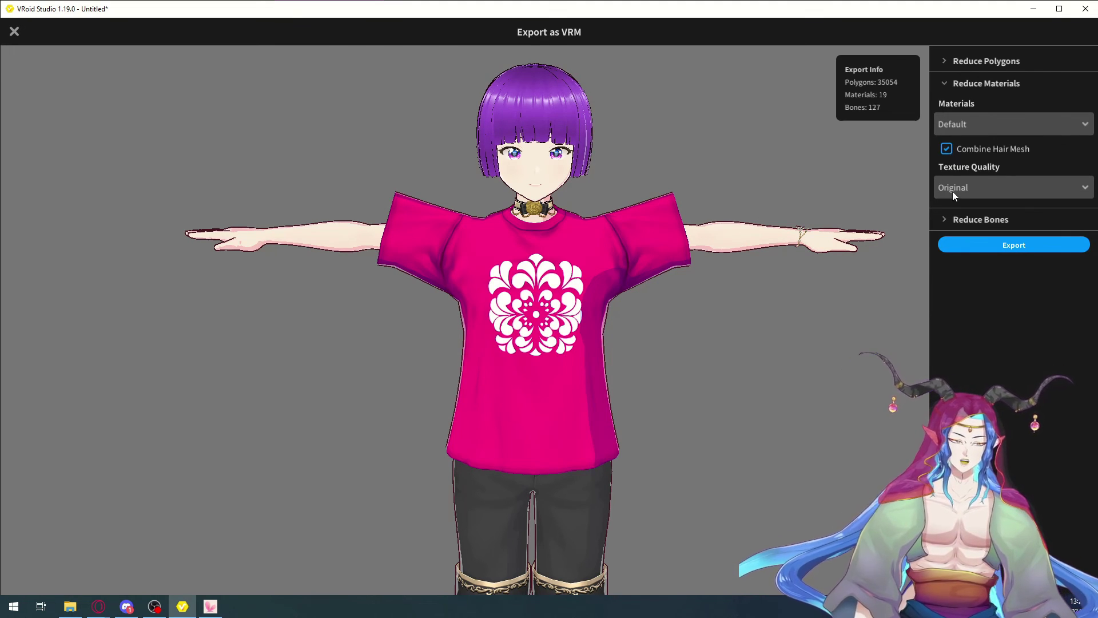
{"action": "left_click", "coordinate": [970, 183]}
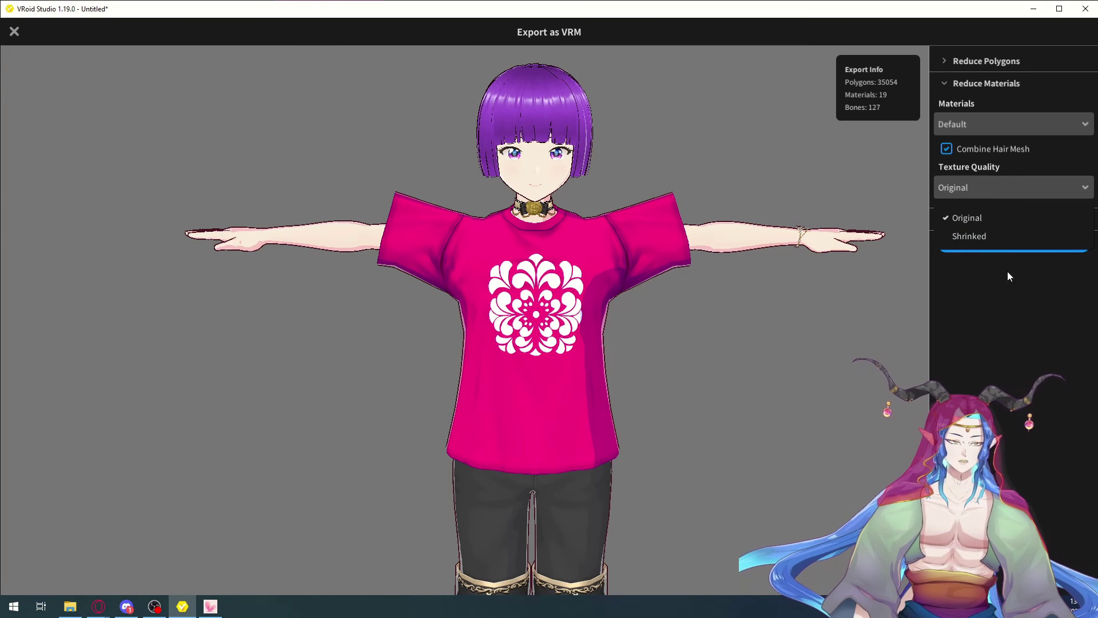
{"action": "left_click", "coordinate": [877, 284]}
{"action": "left_click", "coordinate": [952, 186]}
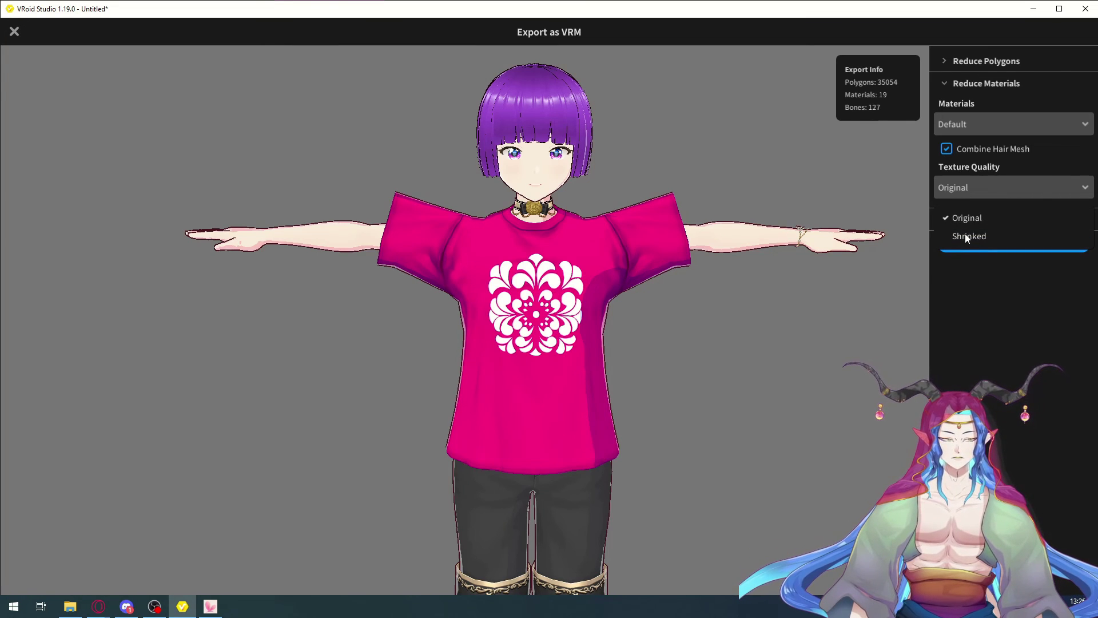
{"action": "left_click", "coordinate": [824, 165]}
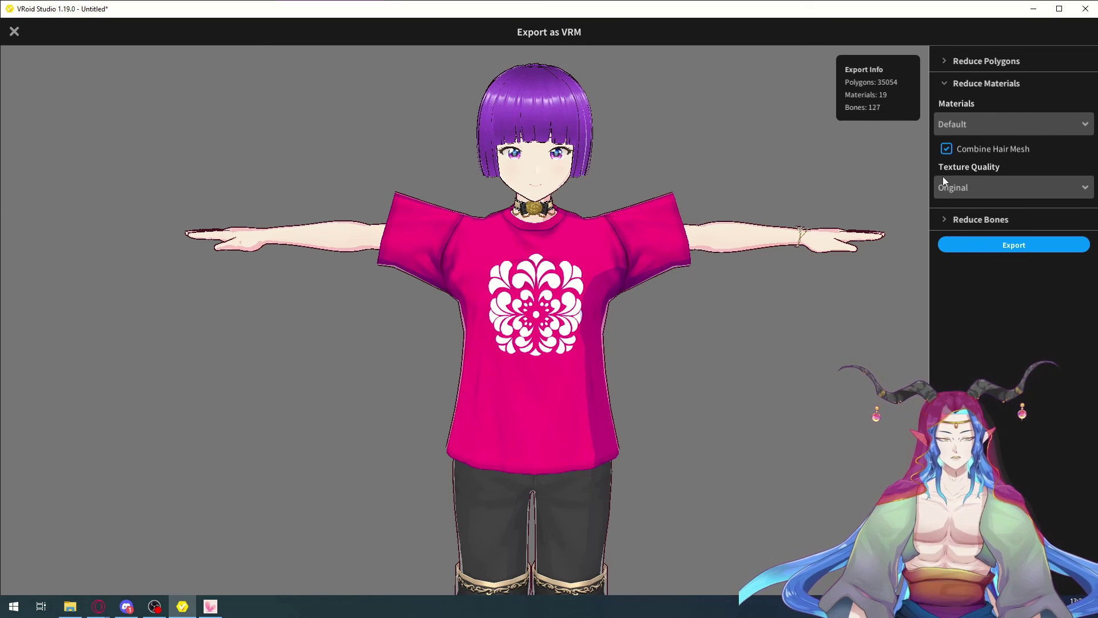
Review the Reduce Bones hair setting against the avatar preview and collapse the Reduce Materials and Reduce Bones sections
{"action": "left_click", "coordinate": [972, 220]}
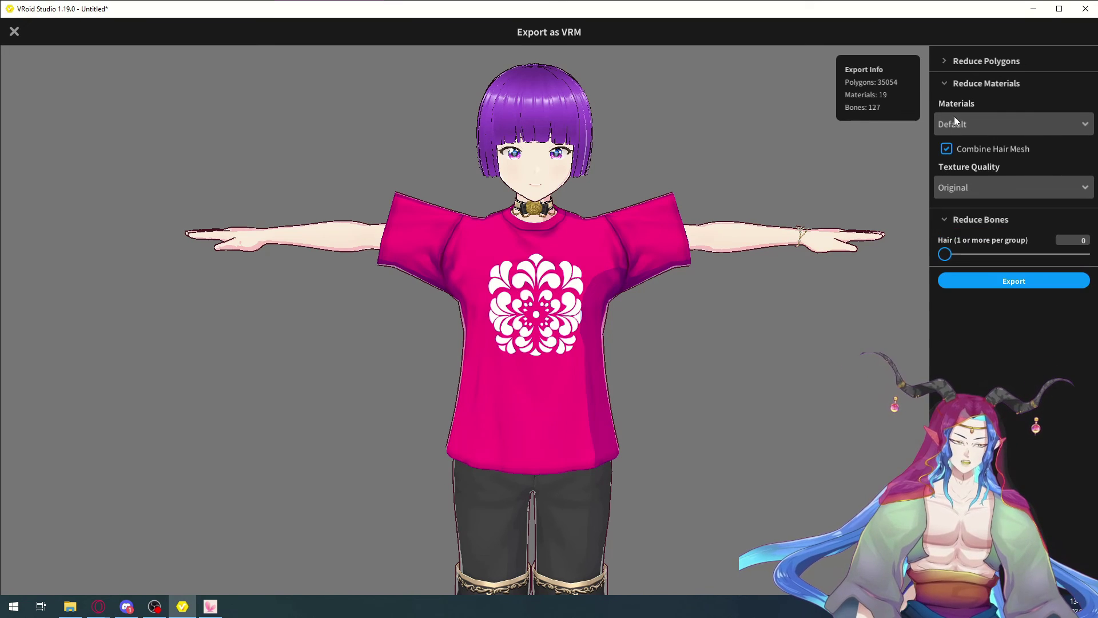
{"action": "left_click", "coordinate": [951, 83]}
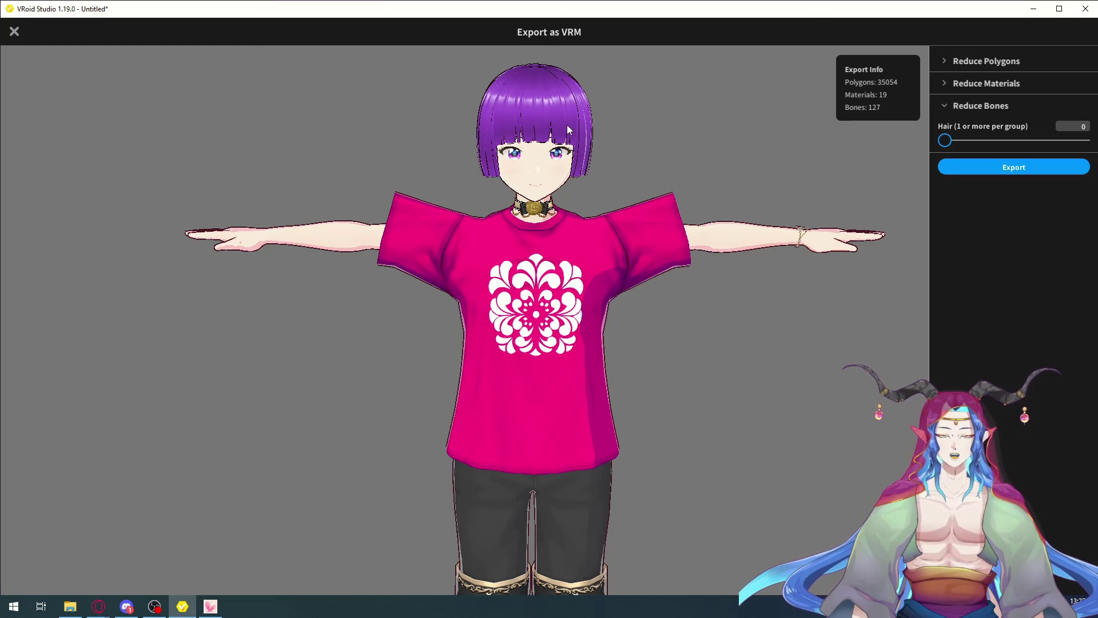
{"action": "mouse_move", "coordinate": [592, 122]}
{"action": "right_mouse_down"}
{"action": "mouse_move", "coordinate": [572, 128]}
{"action": "mouse_move", "coordinate": [584, 131]}
{"action": "right_mouse_up"}
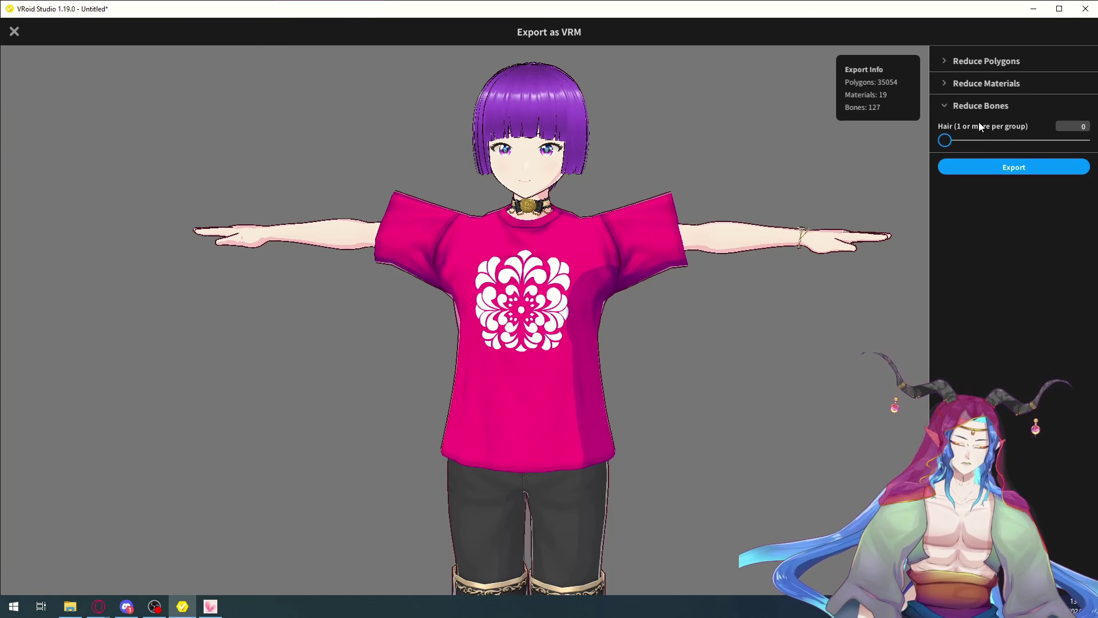
{"action": "left_click", "coordinate": [964, 105]}
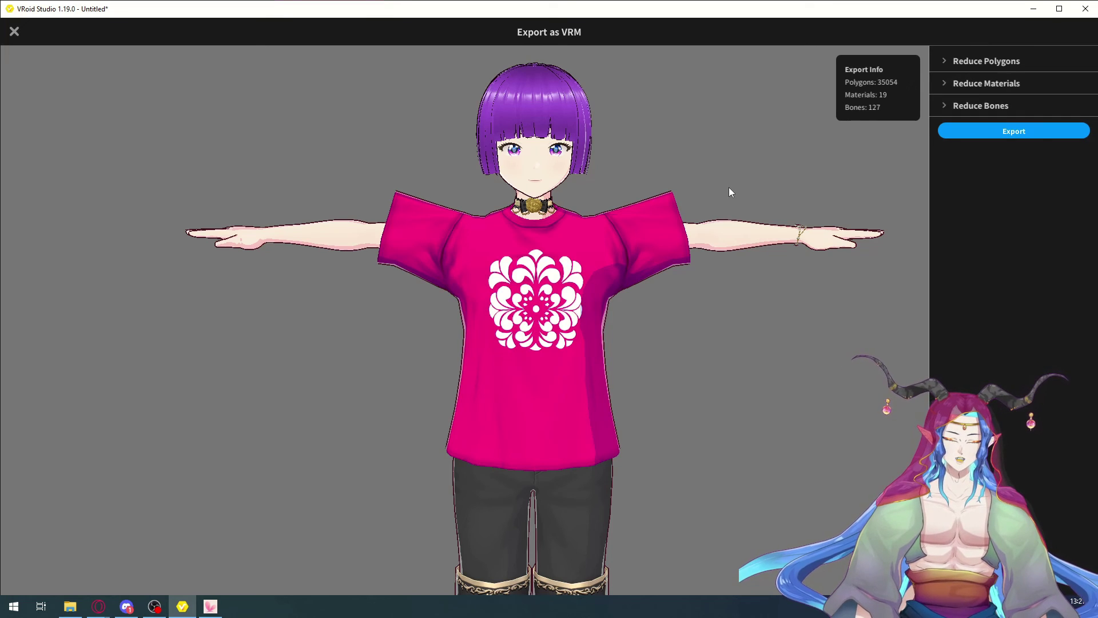
Proceed to the VRM settings and enter the title tuto, the creator's name and version 01
{"action": "left_click", "coordinate": [1007, 132]}
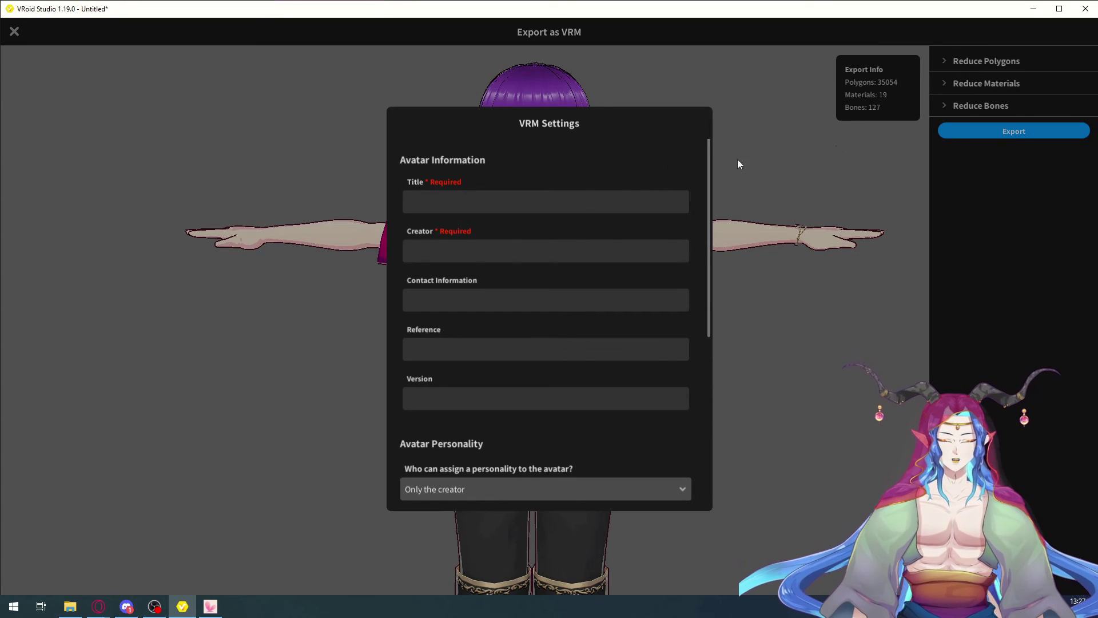
{"action": "left_click", "coordinate": [473, 206]}
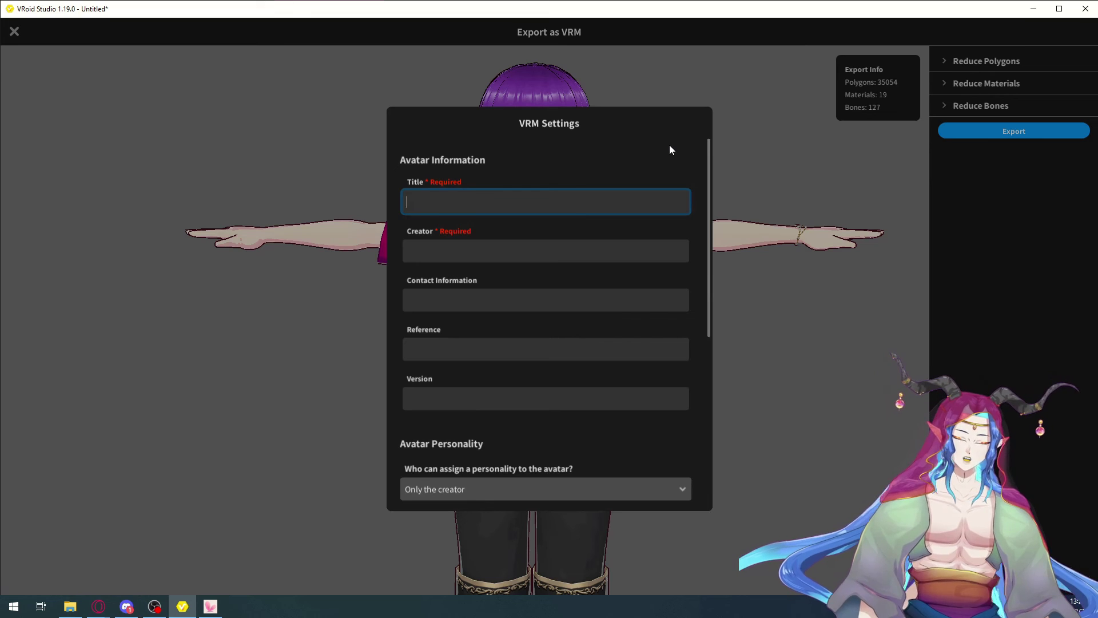
{"action": "type", "text": "tuto"}
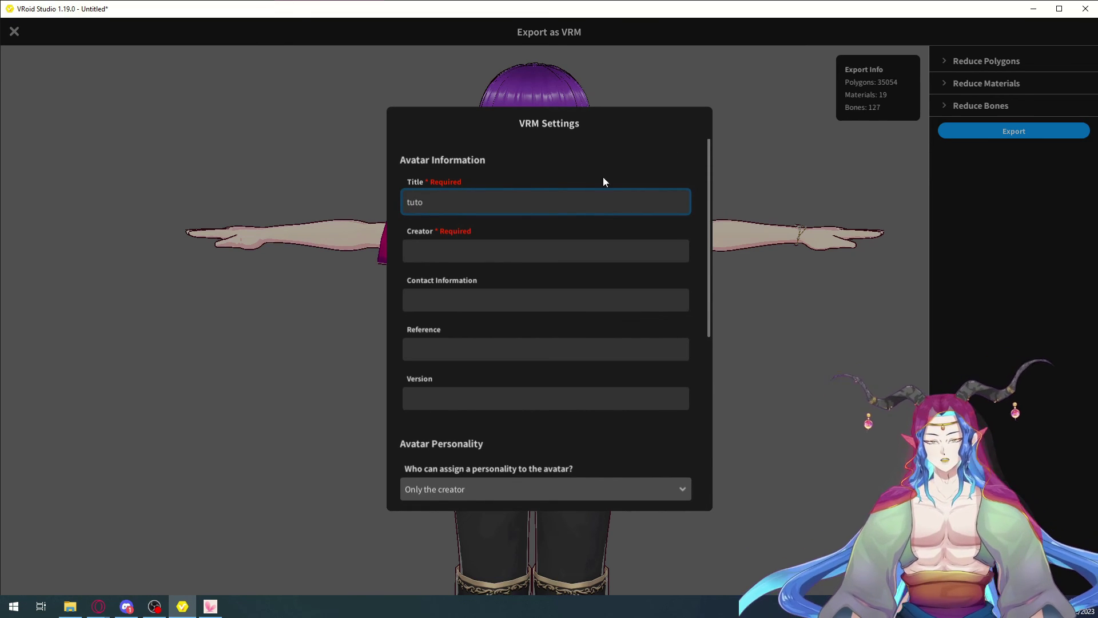
{"action": "left_click", "coordinate": [506, 250]}
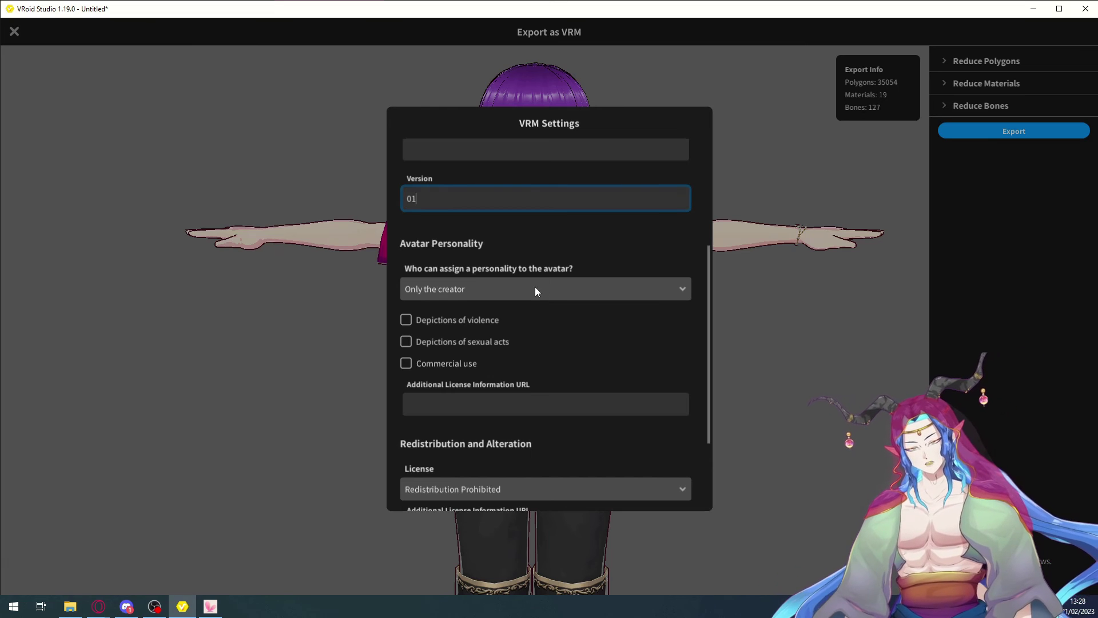
Review who can assign a personality to the avatar and try the commercial use, sexual acts and violence permissions
{"action": "left_click", "coordinate": [485, 289]}
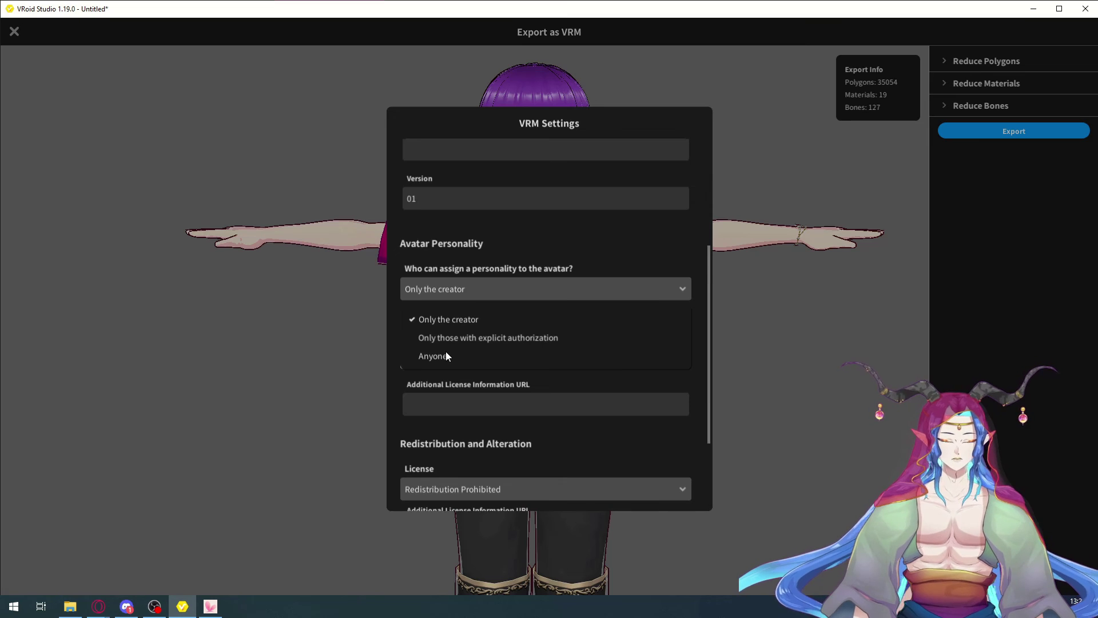
{"action": "scroll", "coordinate": [445, 351], "scroll_direction": "down", "scroll_amount": 2}
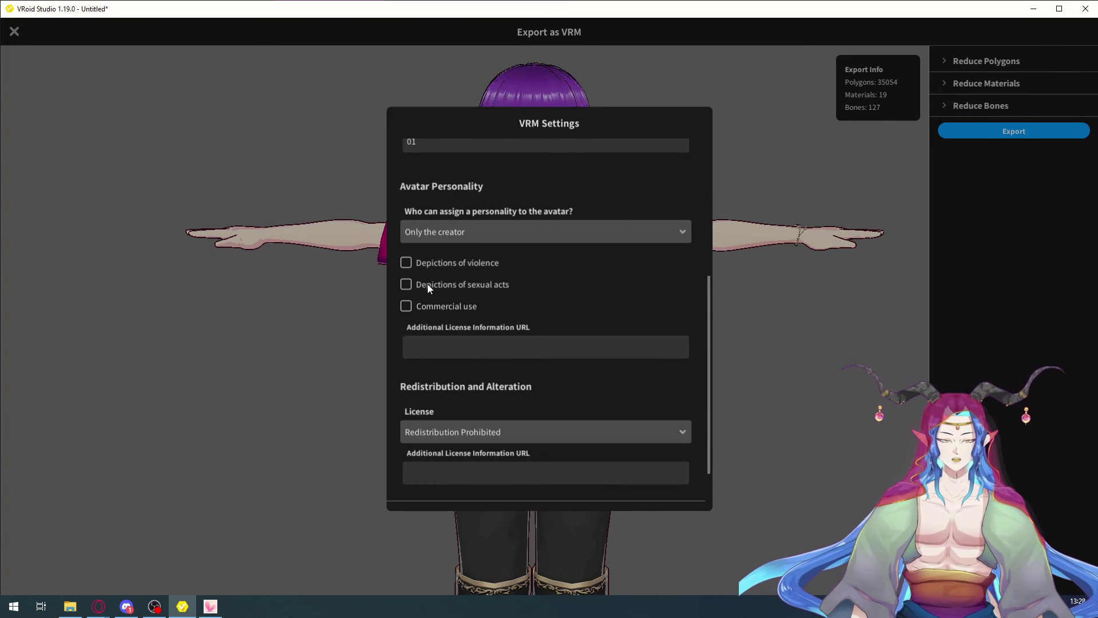
{"action": "left_click", "coordinate": [407, 308]}
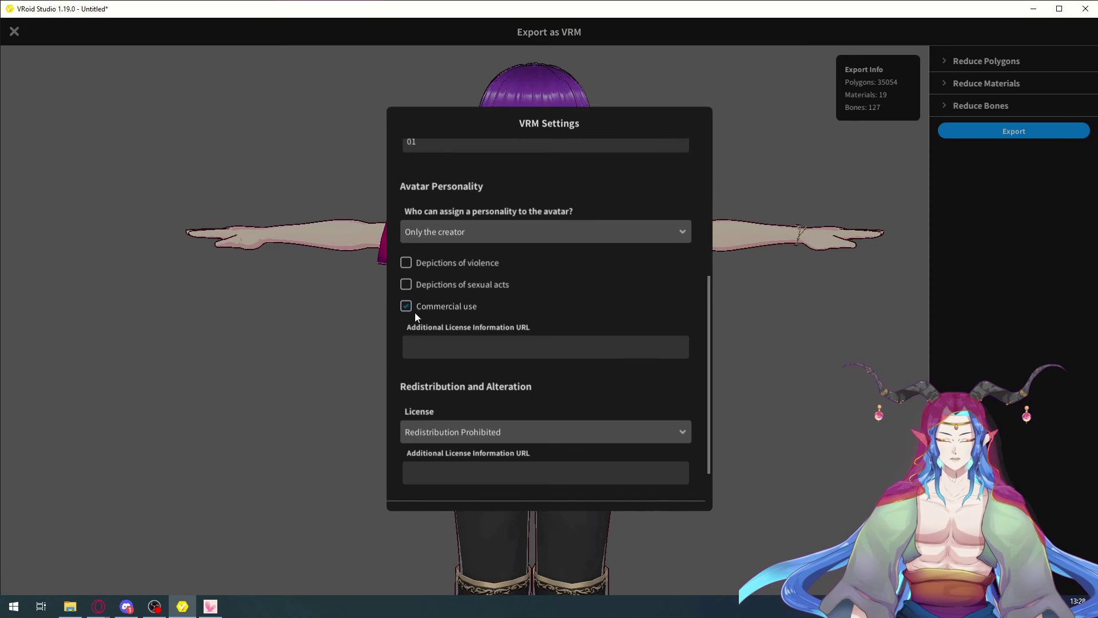
{"action": "left_click", "coordinate": [407, 284]}
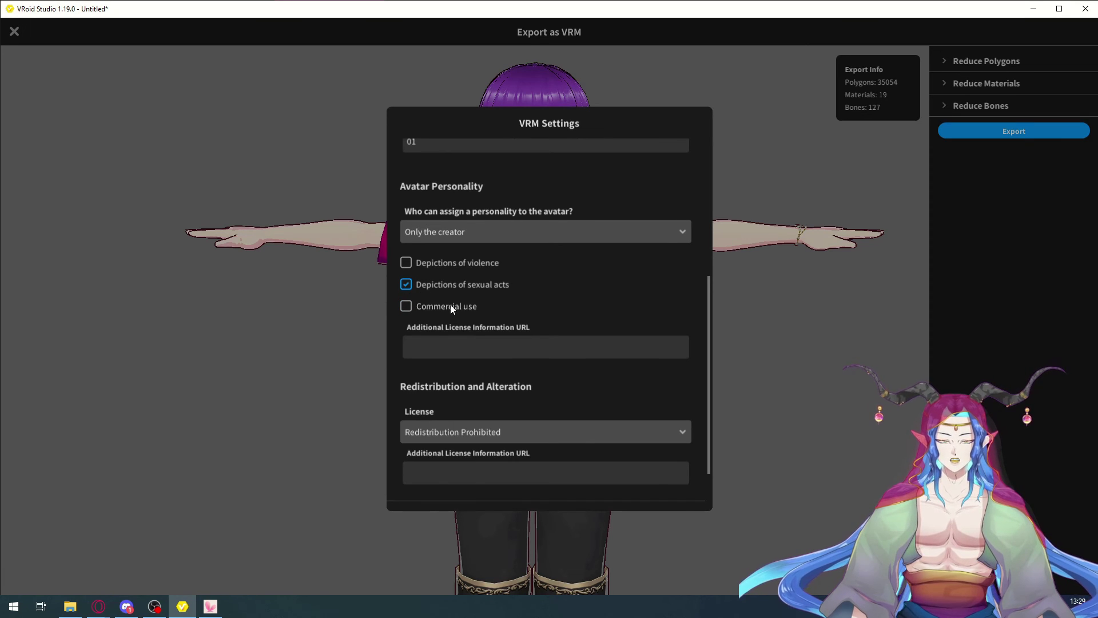
{"action": "left_click", "coordinate": [407, 264]}
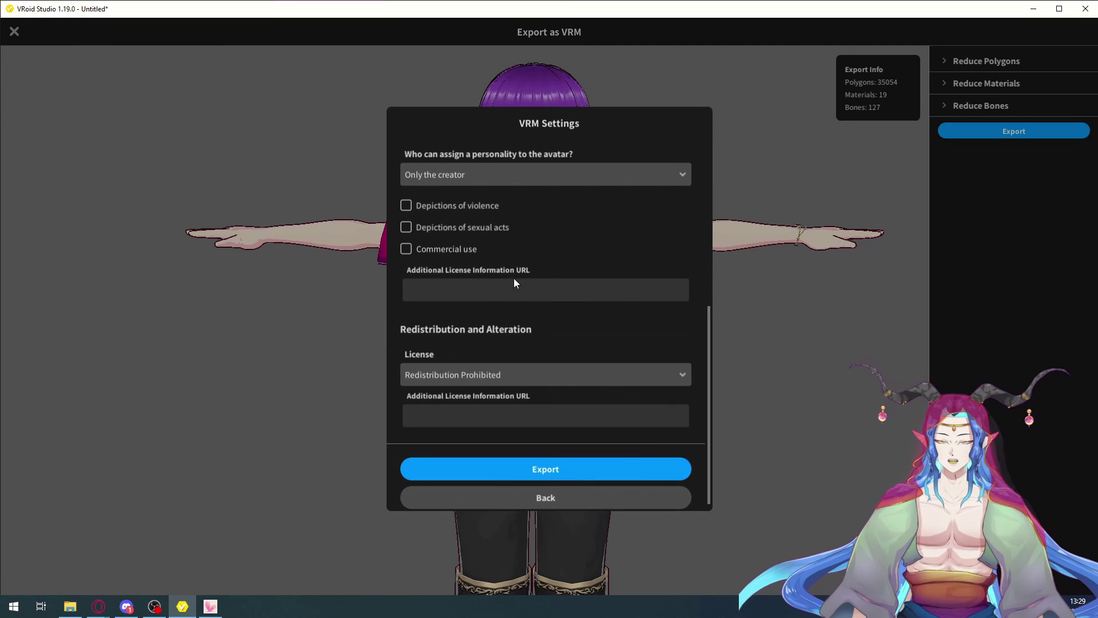
Review the redistribution license choices and keep Redistribution Prohibited selected
{"action": "scroll", "coordinate": [497, 325], "scroll_direction": "down", "scroll_amount": 1}
{"action": "left_click", "coordinate": [427, 362]}
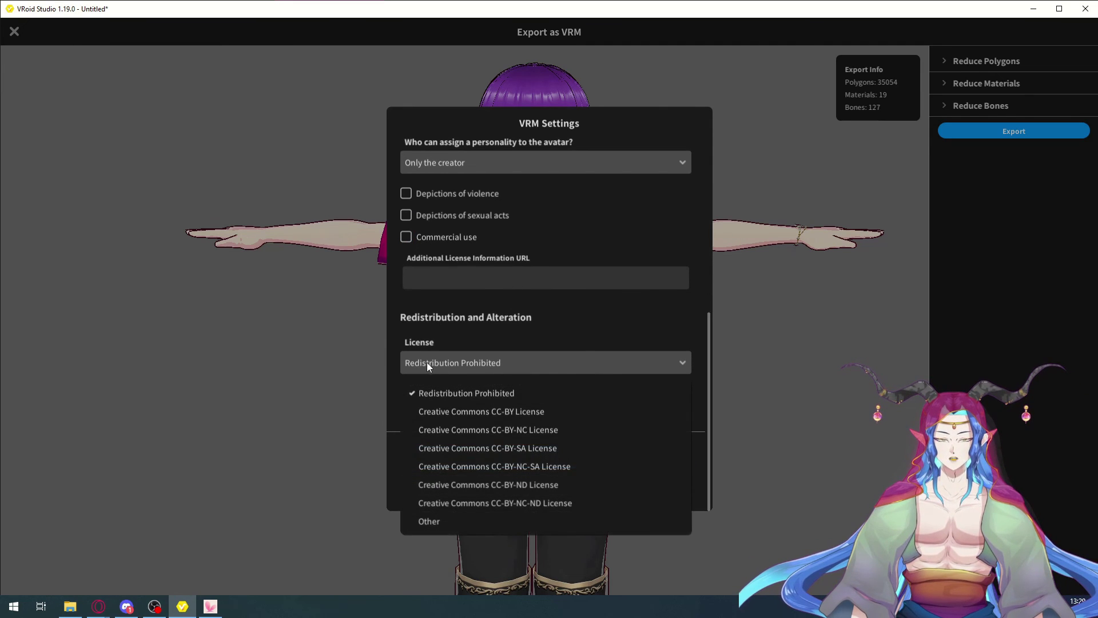
{"action": "left_click", "coordinate": [486, 394]}
Check the completed avatar information and export the VRM to the Bureau folder as tuto.vrm, overwriting the existing file
{"action": "scroll", "coordinate": [599, 296], "scroll_direction": "up", "scroll_amount": 6}
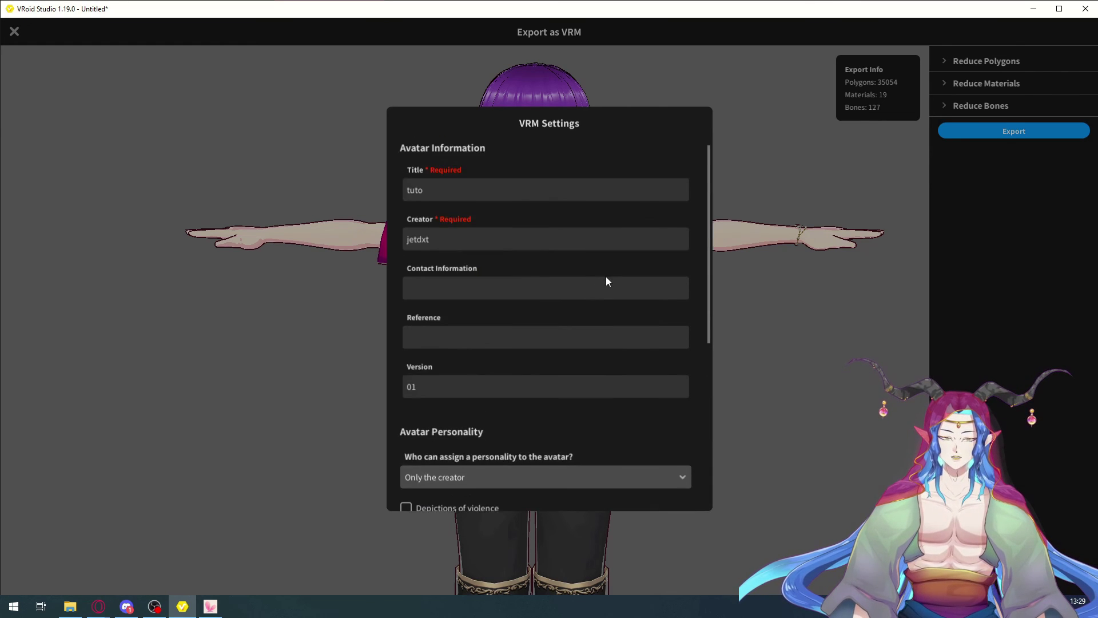
{"action": "scroll", "coordinate": [606, 281], "scroll_direction": "down", "scroll_amount": 8}
{"action": "left_click", "coordinate": [529, 456]}
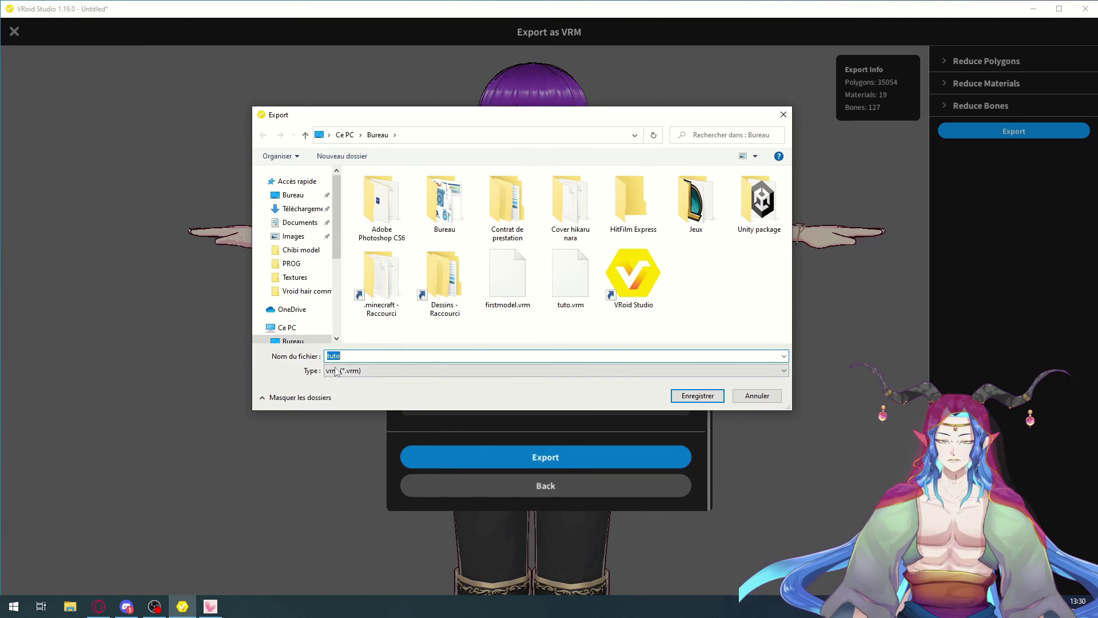
{"action": "left_click", "coordinate": [697, 395]}
{"action": "left_click", "coordinate": [575, 305]}
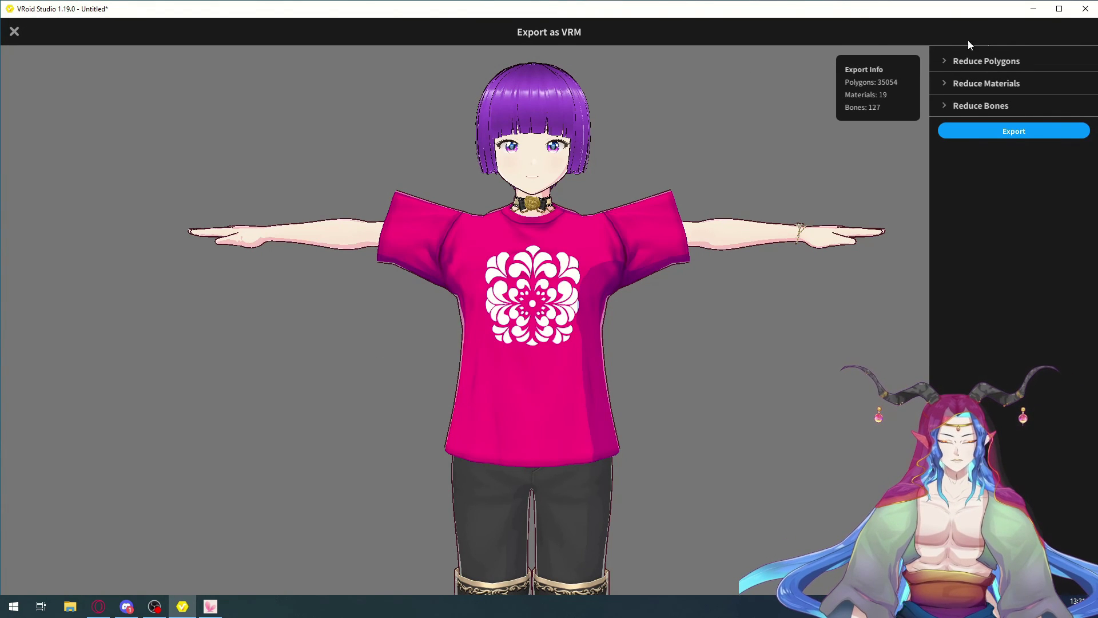
Close VRoid Studio, saving the unsaved project as model.vroid in the Bureau folder
{"action": "left_click", "coordinate": [1085, 9]}
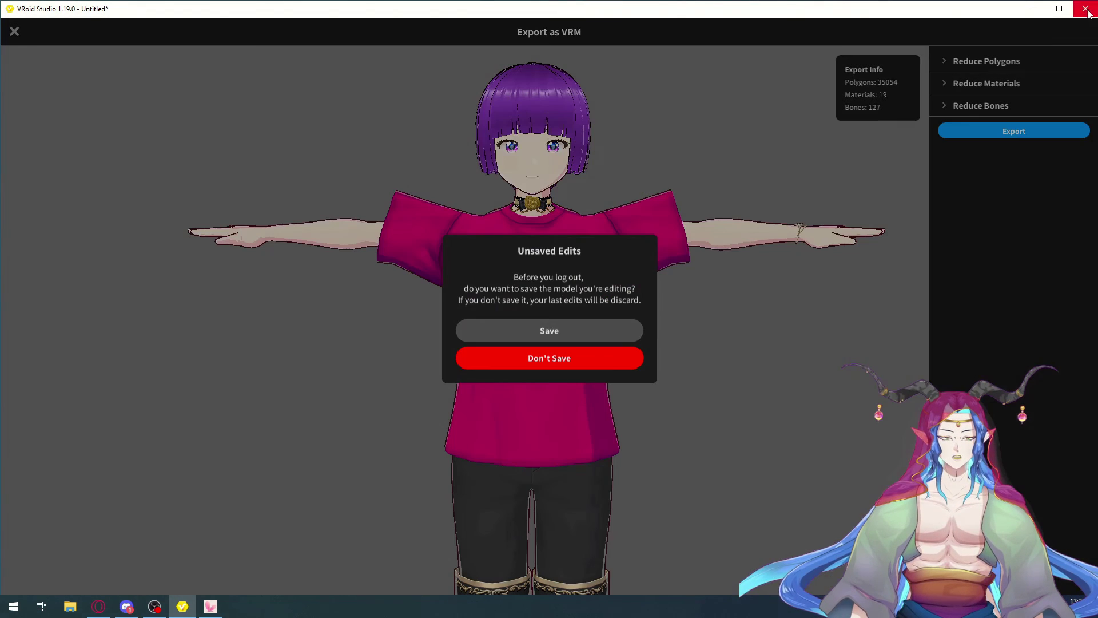
{"action": "left_click", "coordinate": [563, 332]}
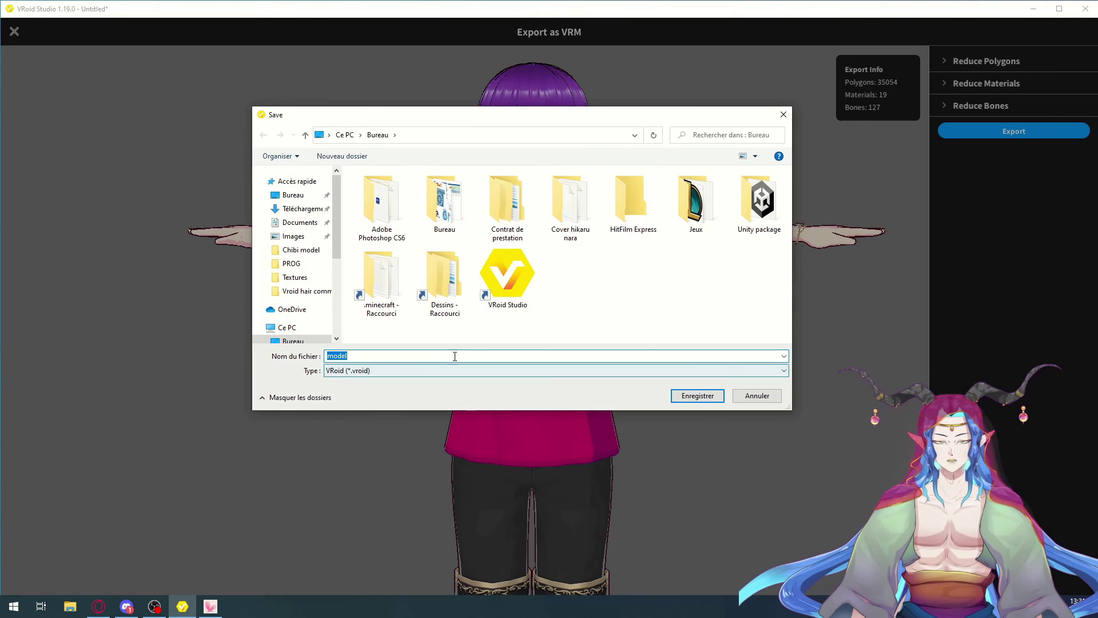
{"action": "left_click", "coordinate": [692, 396]}
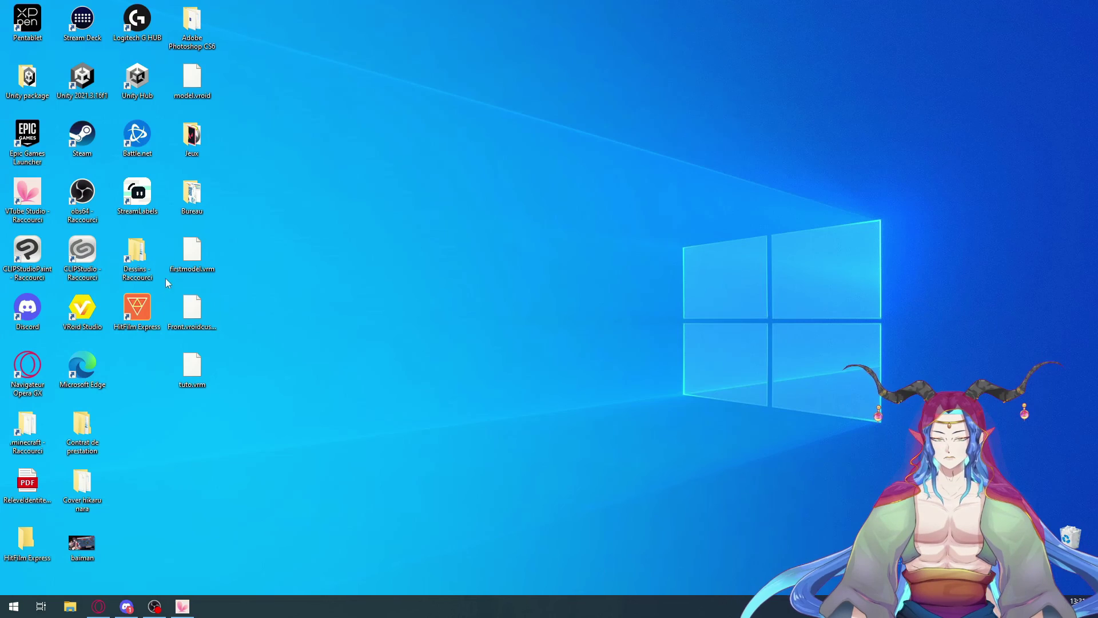
Move the exported tuto.vrm file to an empty area in the middle of the desktop
{"action": "left_click_drag", "start_coordinate": [192, 366], "coordinate": [630, 212]}
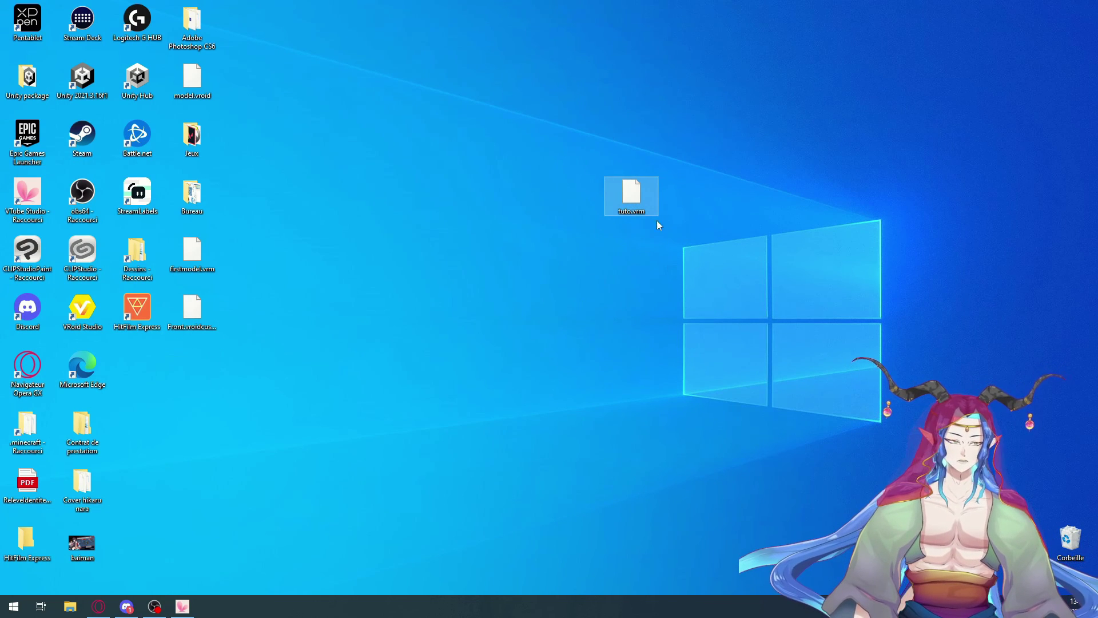
{"action": "left_click", "coordinate": [611, 267]}
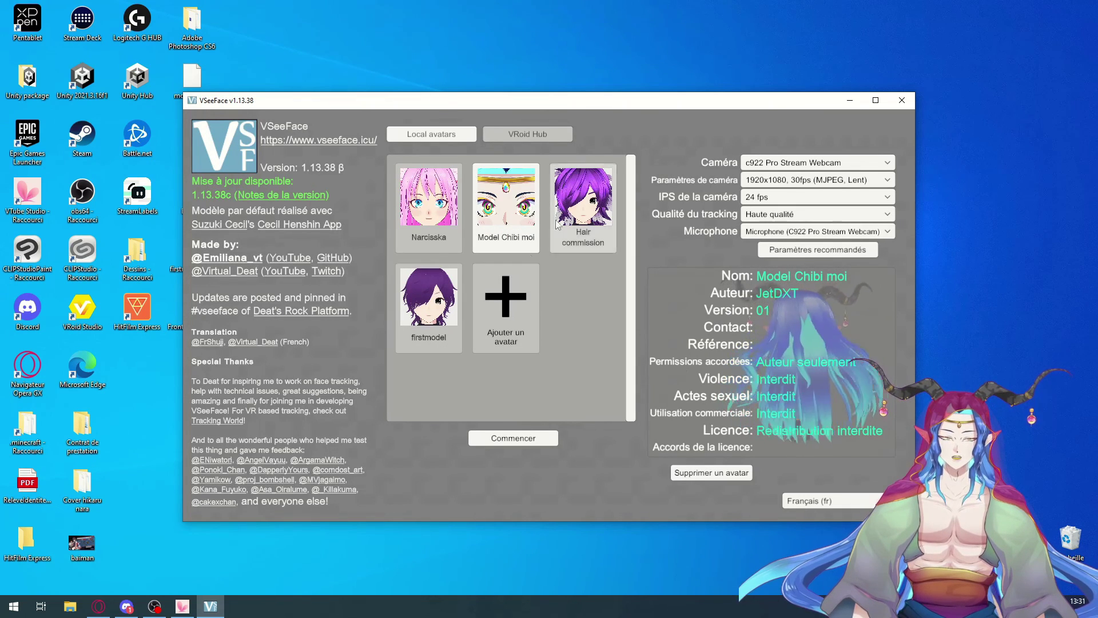
In VSeeFace, add tuto.vrm from the Bureau folder as a new local avatar and start the session with it
{"action": "left_click", "coordinate": [505, 304]}
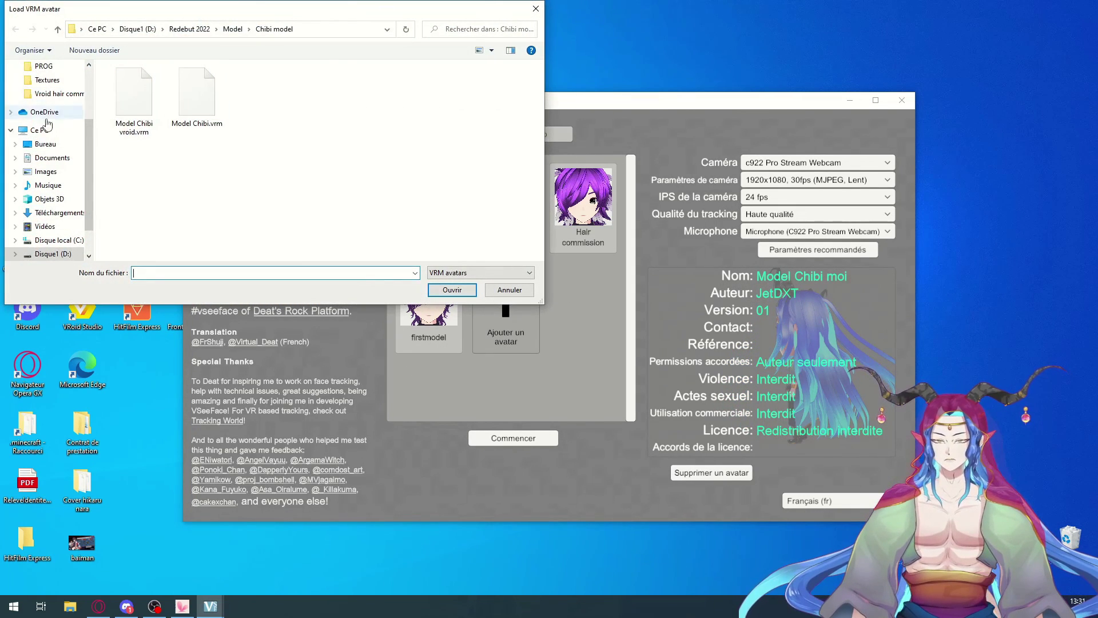
{"action": "left_click", "coordinate": [44, 145]}
{"action": "double_click", "coordinate": [322, 170]}
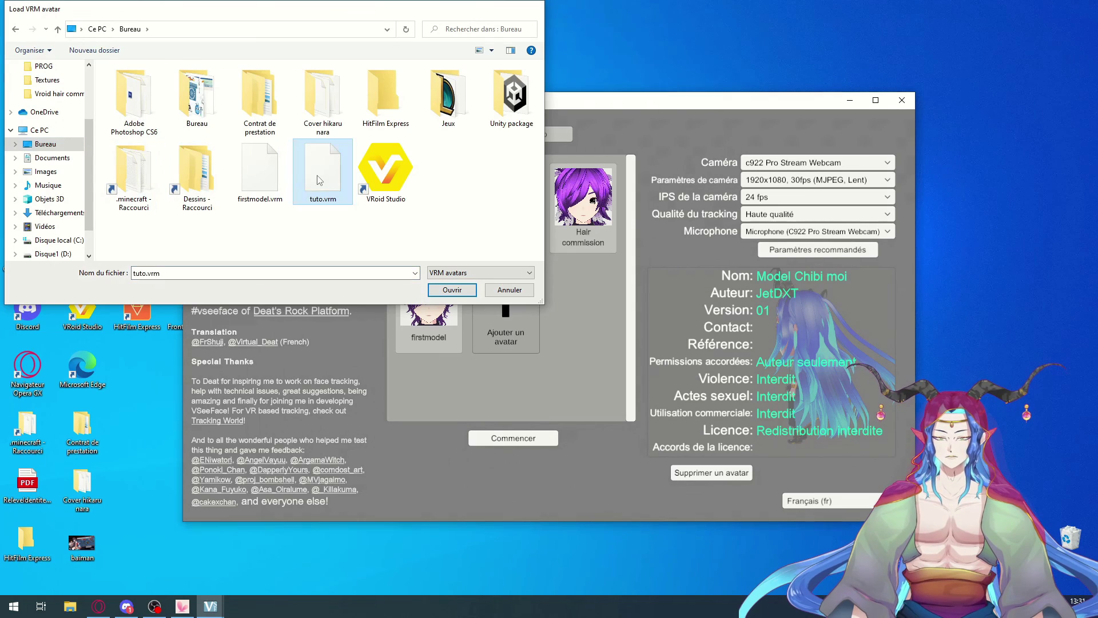
{"action": "left_click", "coordinate": [511, 306]}
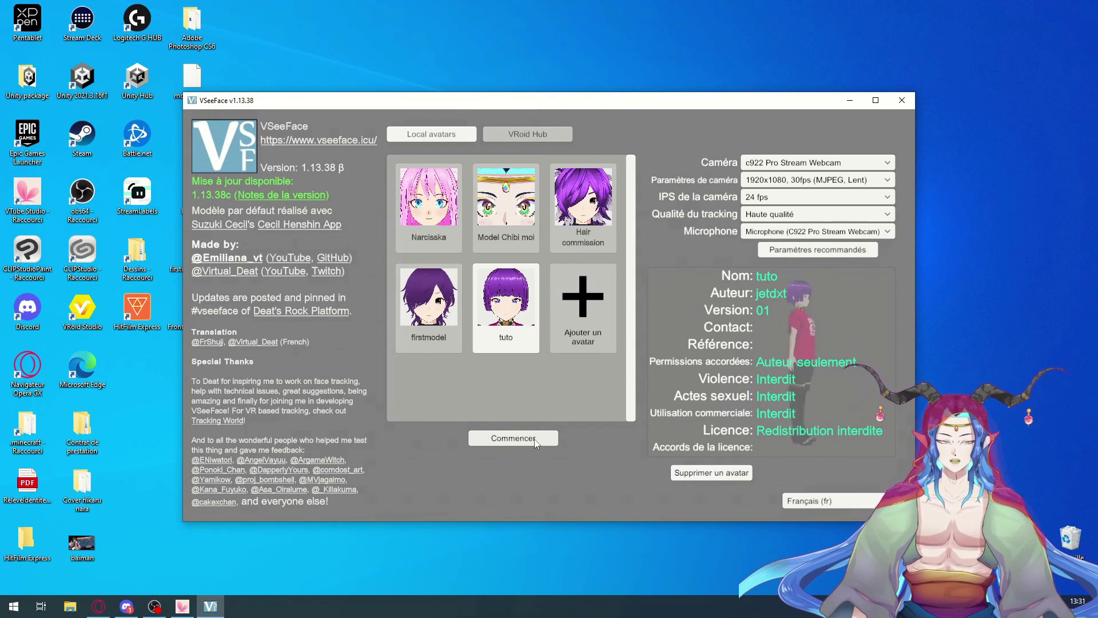
{"action": "left_click", "coordinate": [535, 439]}
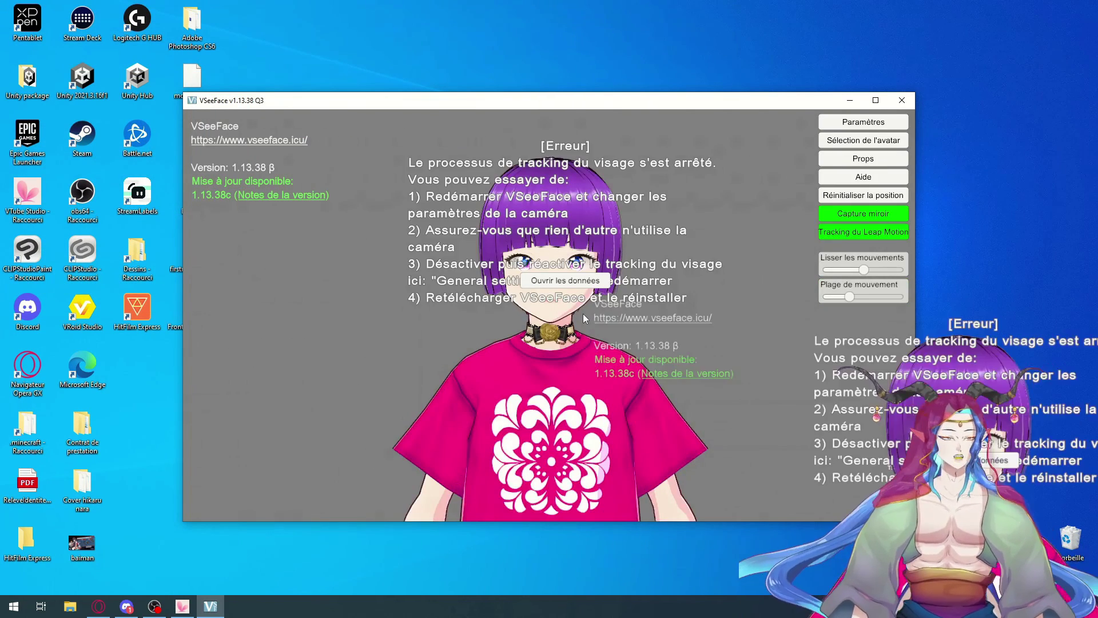